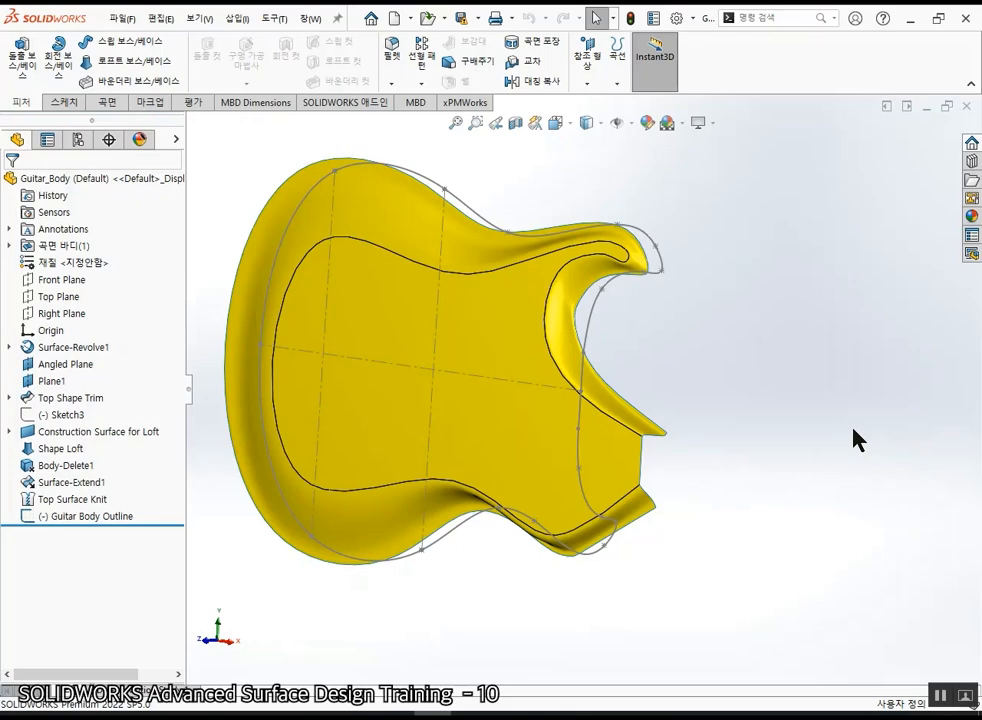
- Extrude the Guitar Body Outline sketch into a solid up to the Top Surface Knit surface
{"action": "scroll", "coordinate": [686, 413], "scroll_direction": "up", "scroll_amount": 2}
{"action": "middle_click_drag", "start_coordinate": [676, 408], "coordinate": [719, 443]}
{"action": "scroll", "coordinate": [719, 443], "scroll_direction": "down", "scroll_amount": 2}
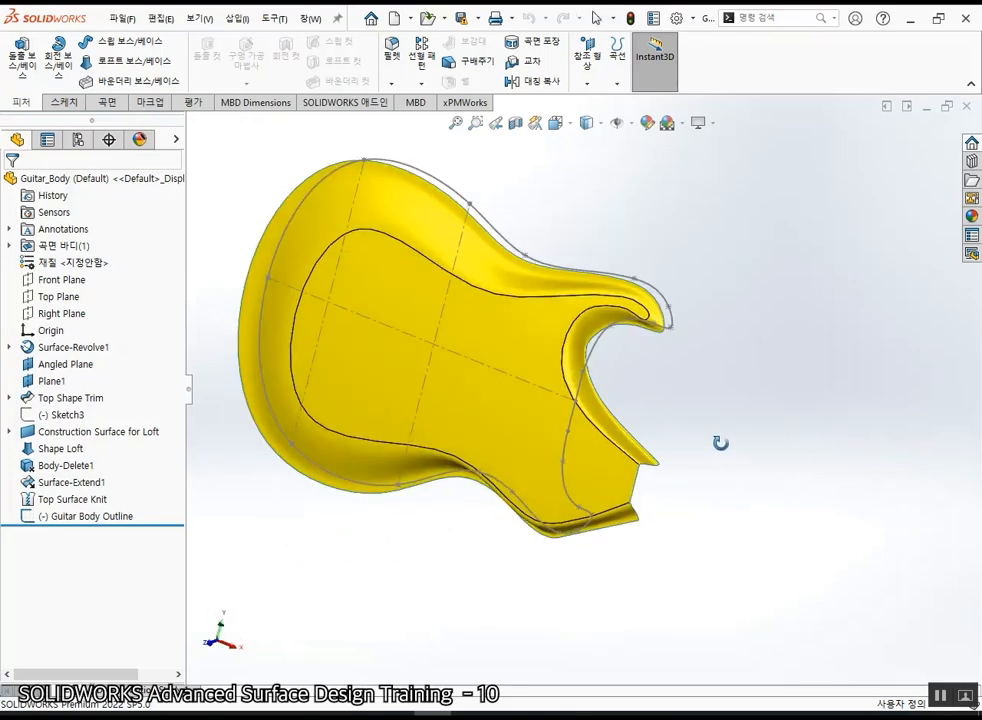
{"action": "left_click", "coordinate": [68, 516]}
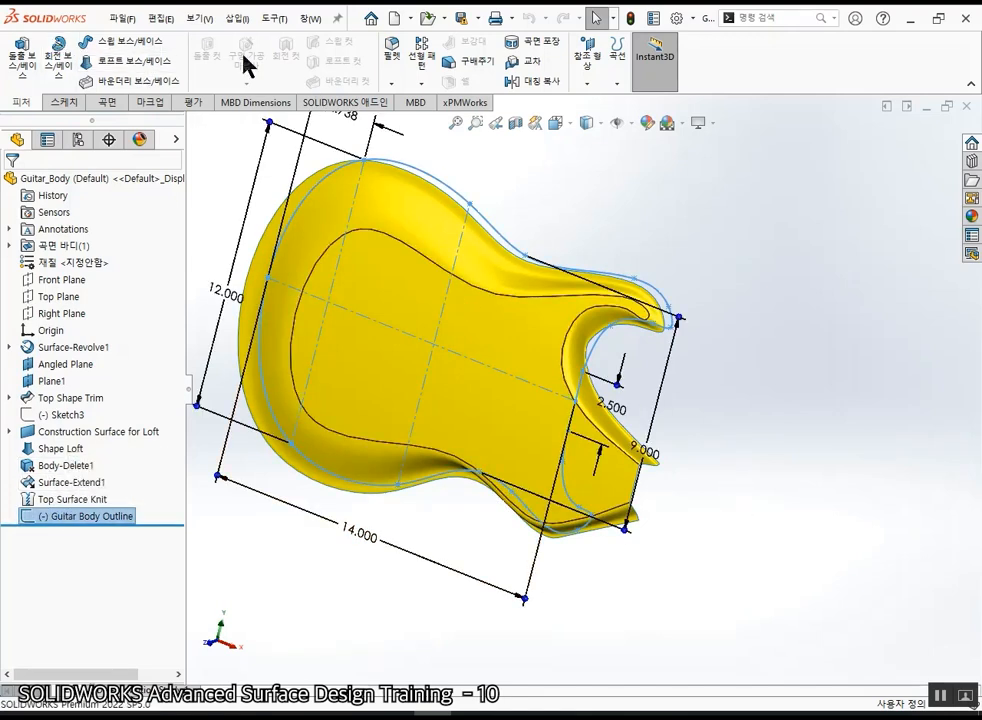
{"action": "left_click", "coordinate": [15, 65]}
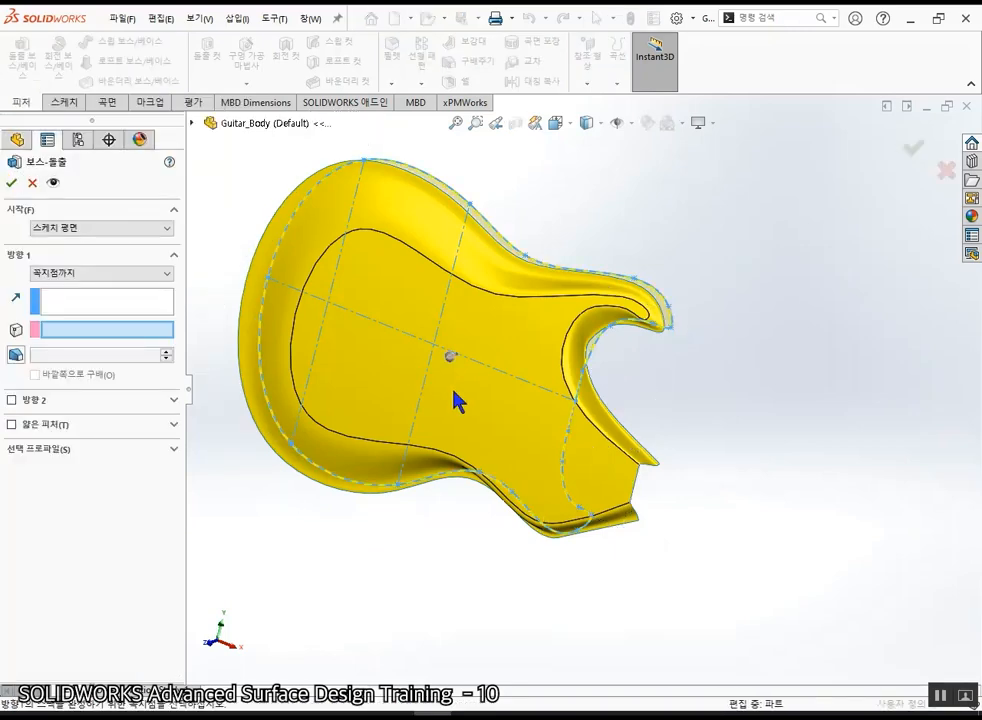
{"action": "middle_click_drag", "start_coordinate": [458, 399], "coordinate": [396, 434]}
{"action": "left_click", "coordinate": [120, 273]}
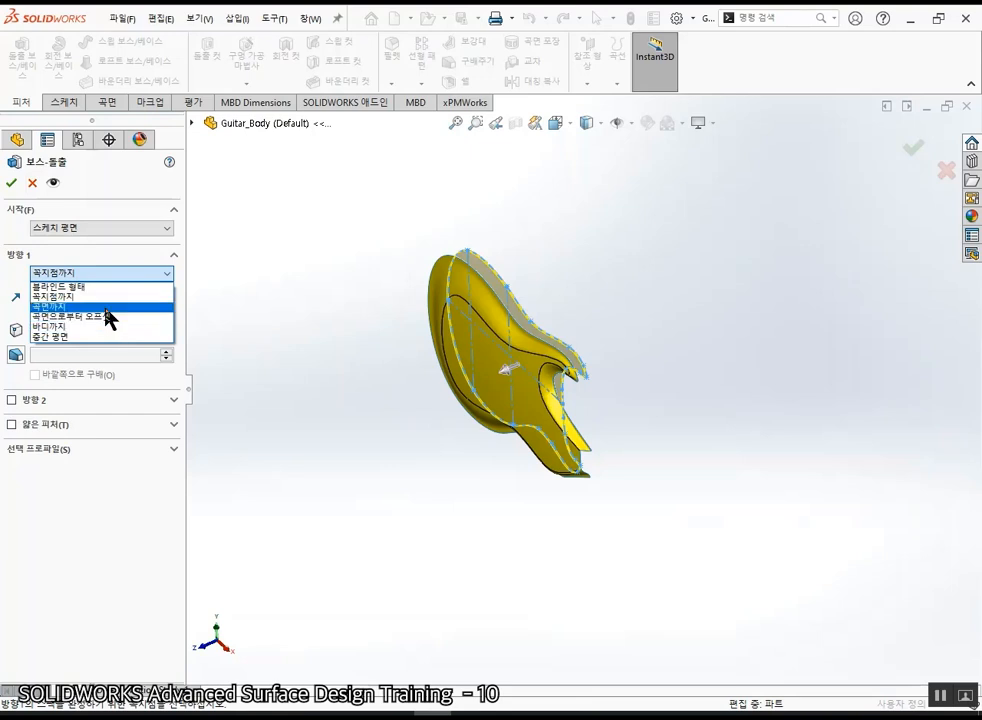
{"action": "left_click", "coordinate": [105, 306]}
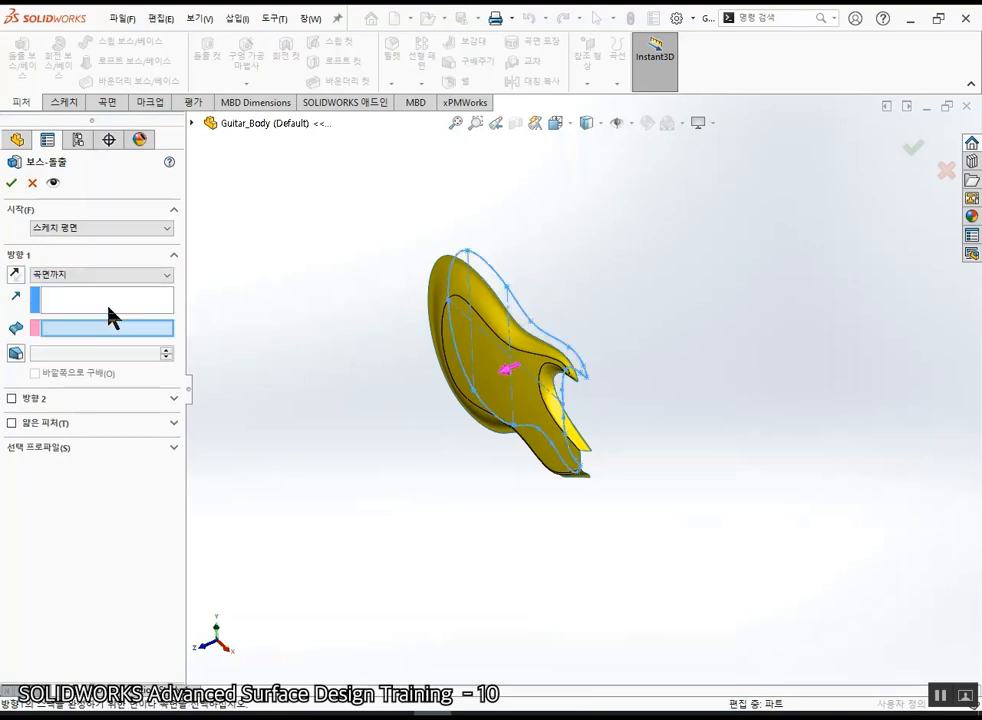
{"action": "left_click", "coordinate": [467, 332]}
{"action": "middle_click_drag", "start_coordinate": [467, 332], "coordinate": [693, 301]}
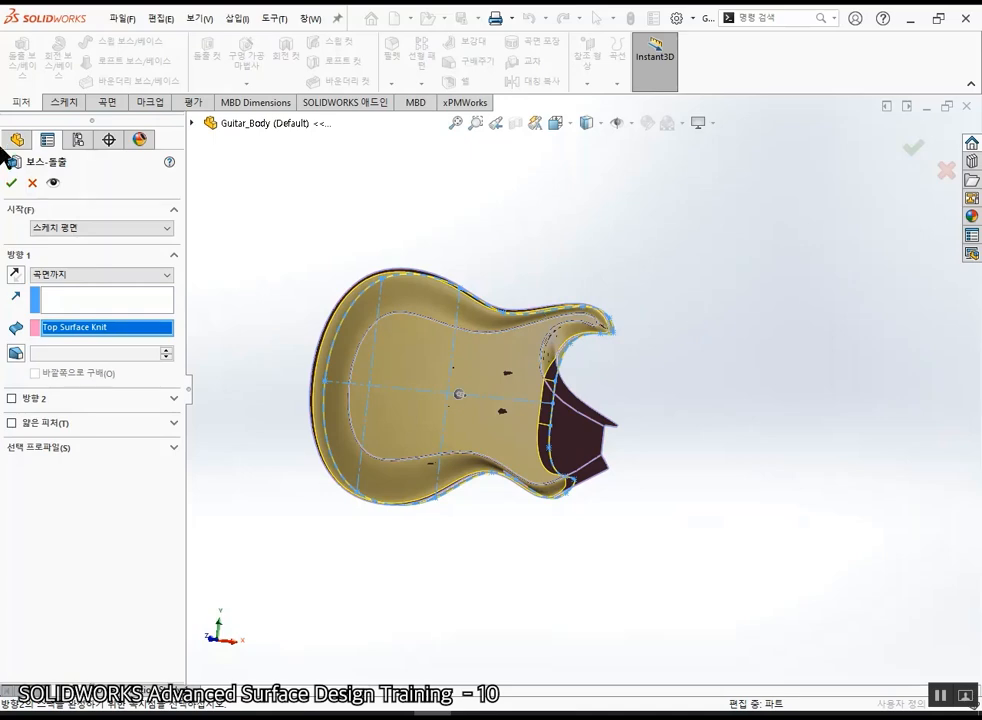
{"action": "left_click", "coordinate": [12, 184]}
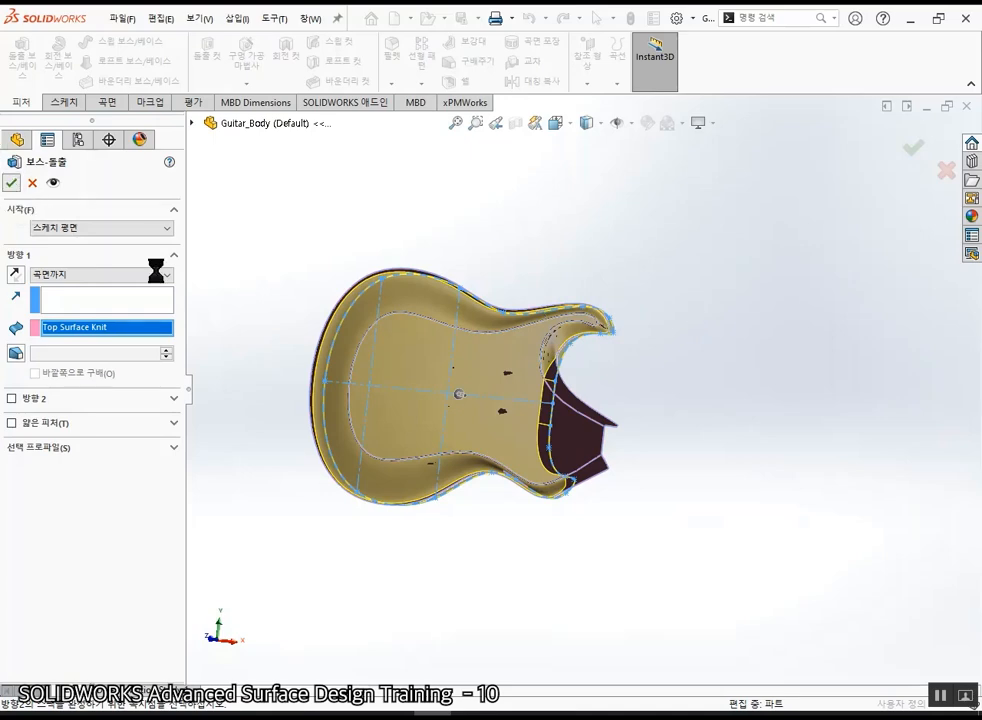
- Temporarily hide the knit top surface and inspect the extruded guitar body from several angles
{"action": "middle_click_drag", "start_coordinate": [489, 579], "coordinate": [697, 424]}
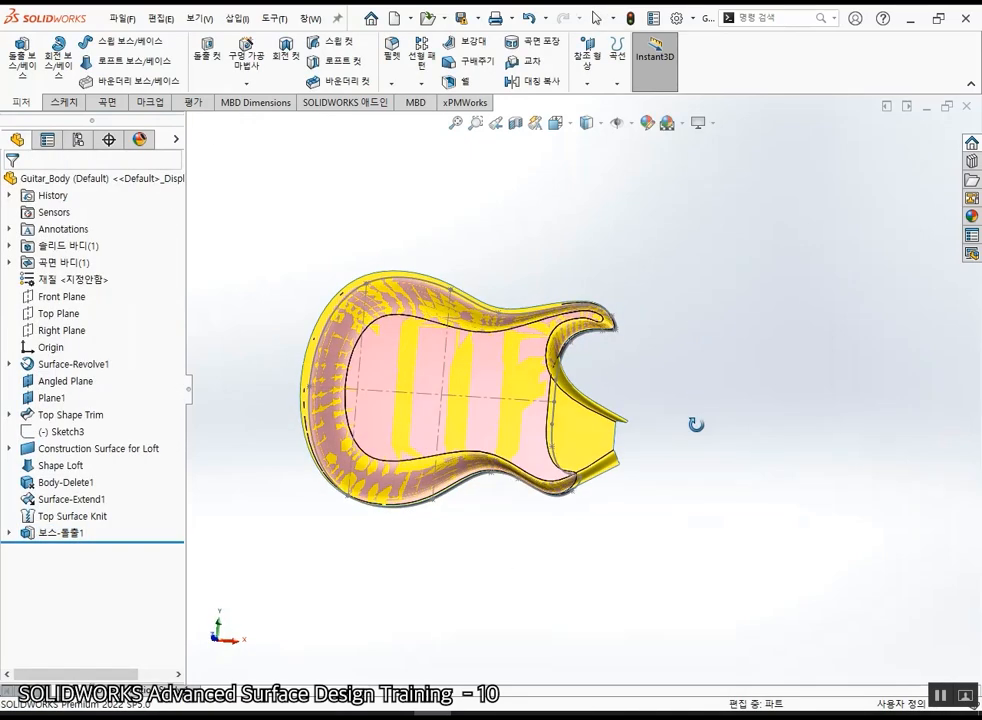
{"action": "middle_click_drag", "start_coordinate": [606, 456], "coordinate": [569, 464]}
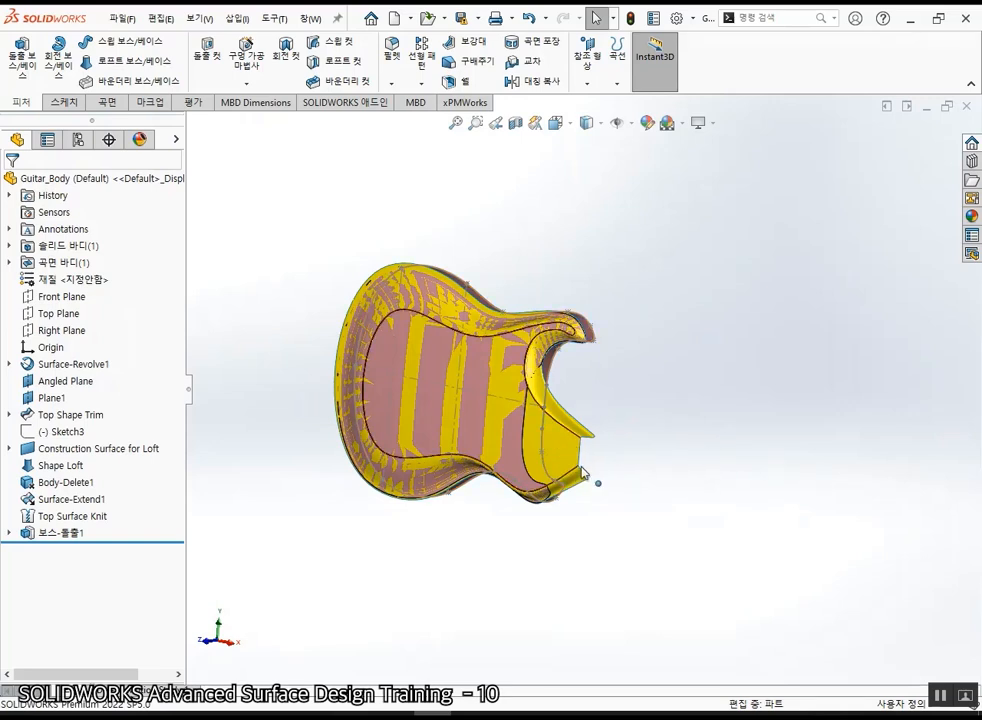
{"action": "key", "text": "Tab"}
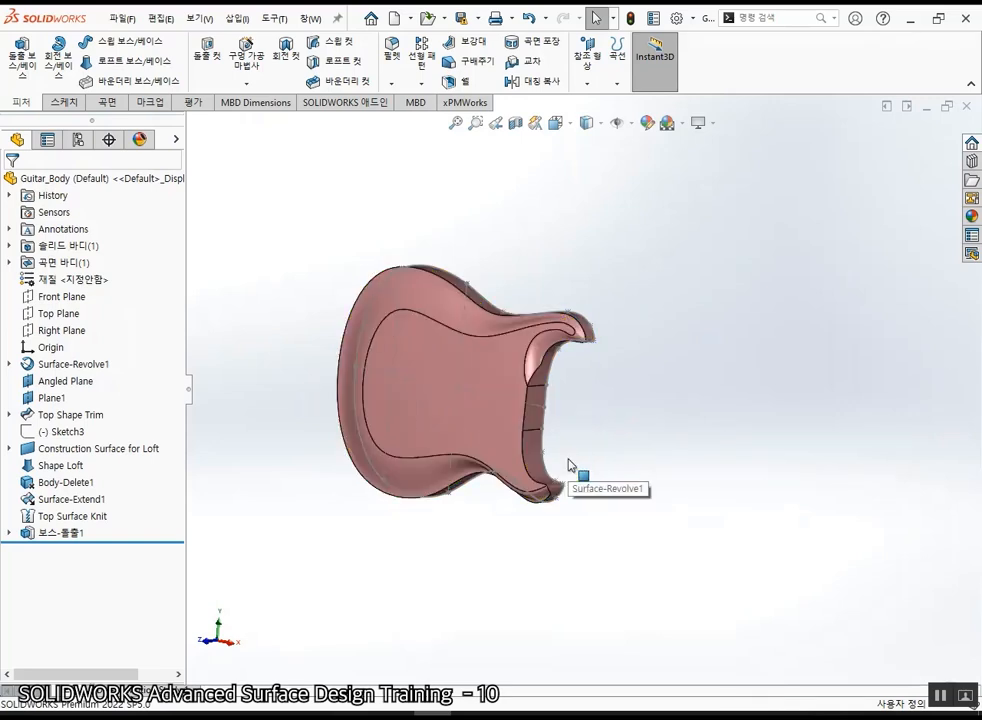
{"action": "middle_click_drag", "start_coordinate": [730, 493], "coordinate": [688, 421]}
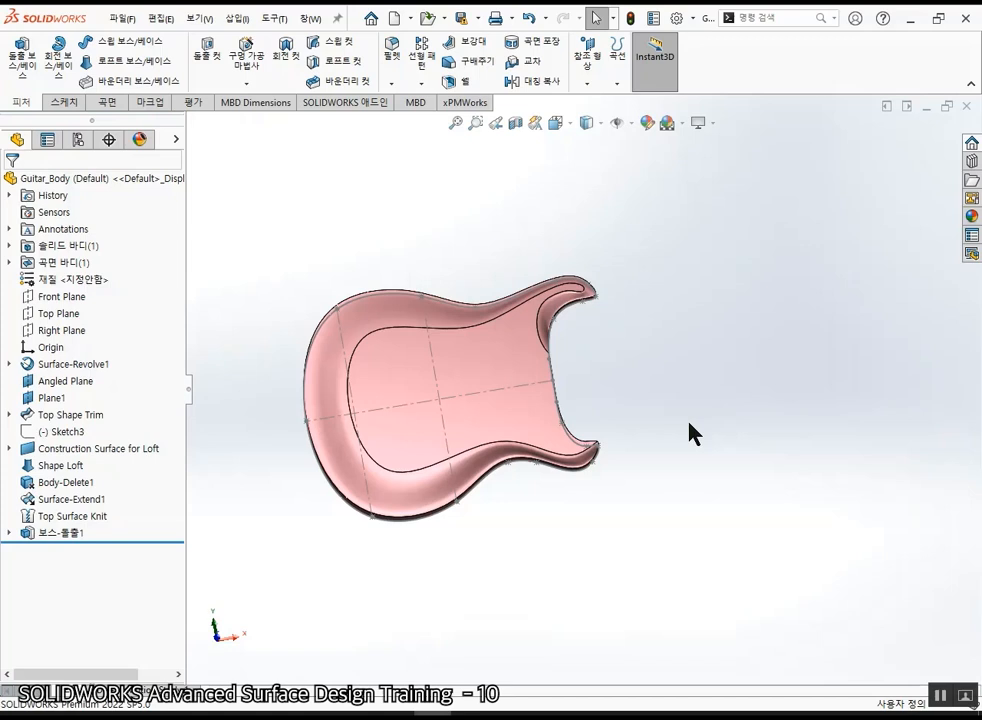
{"action": "mouse_move", "coordinate": [576, 394]}
{"action": "middle_mouse_down"}
{"action": "mouse_move", "coordinate": [629, 379]}
{"action": "mouse_move", "coordinate": [573, 487]}
{"action": "mouse_move", "coordinate": [596, 509]}
{"action": "middle_mouse_up"}
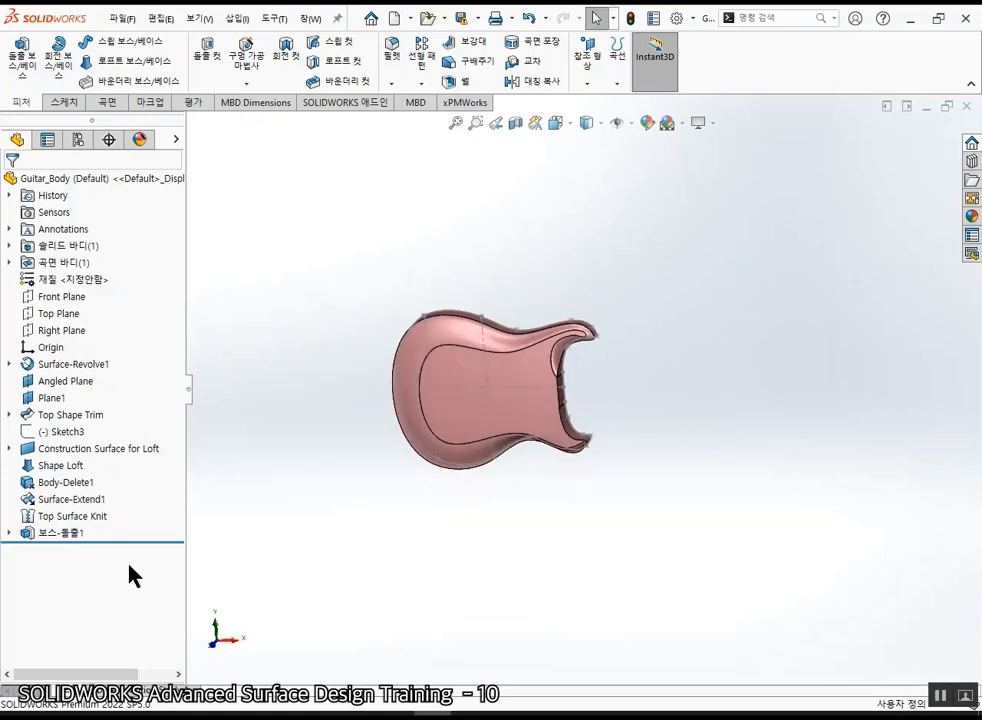
- Delete the up-to-surface boss extrusion, keeping the Guitar Body Outline sketch
{"action": "left_click", "coordinate": [70, 533]}
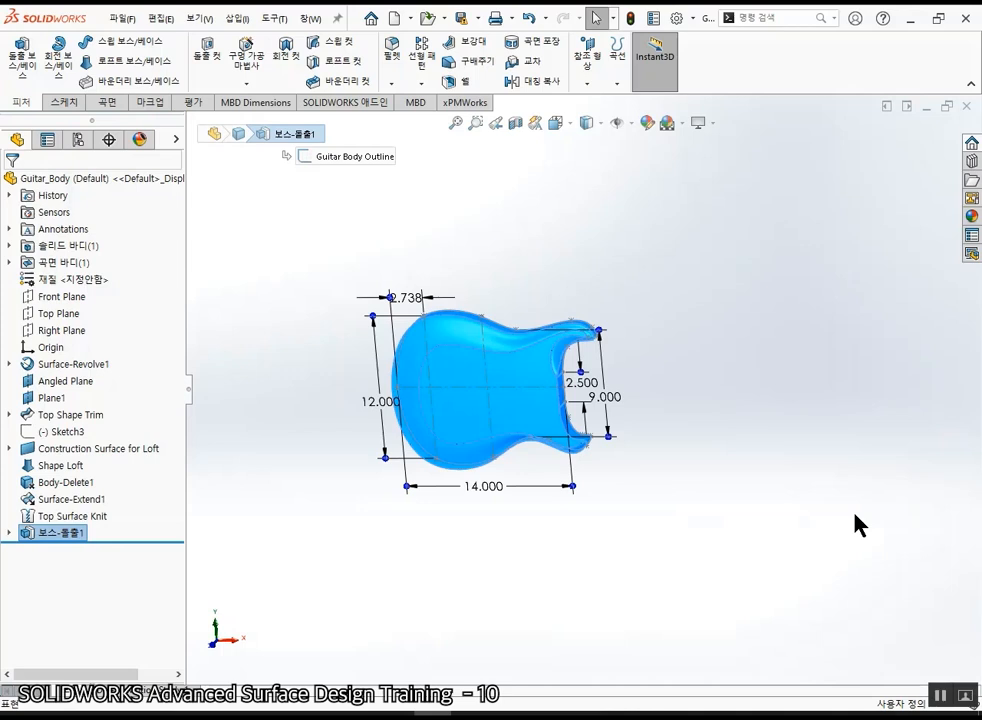
{"action": "key", "text": "Delete"}
{"action": "key", "text": "Return"}
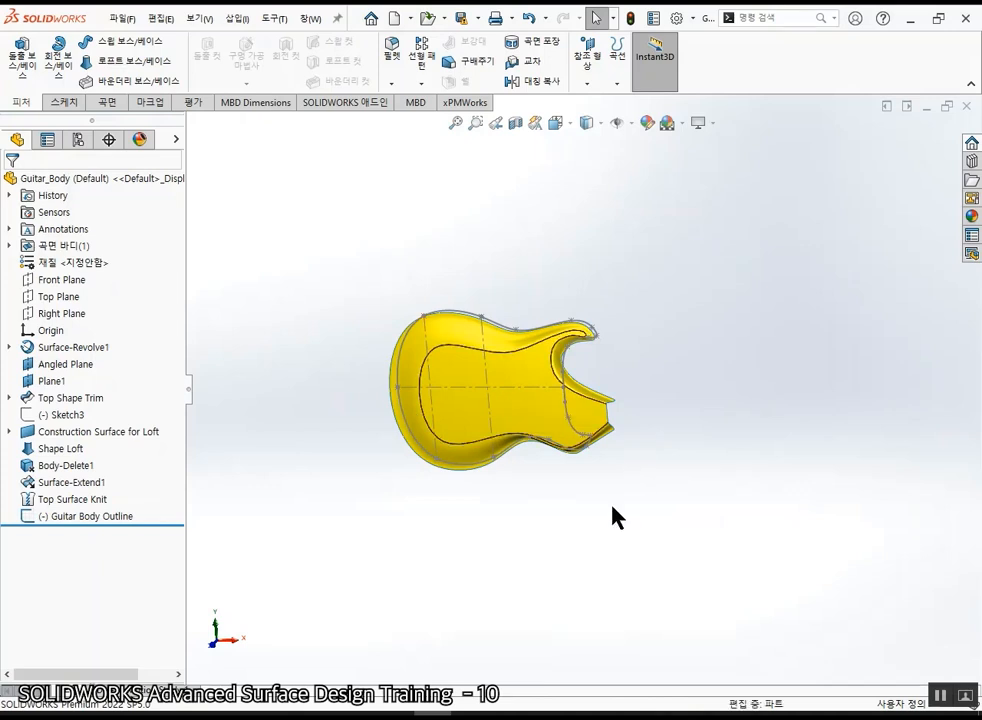
- Extrude the Guitar Body Outline sketch as a blind boss 4 in deep, passing through the knit top surface
{"action": "left_click", "coordinate": [82, 516]}
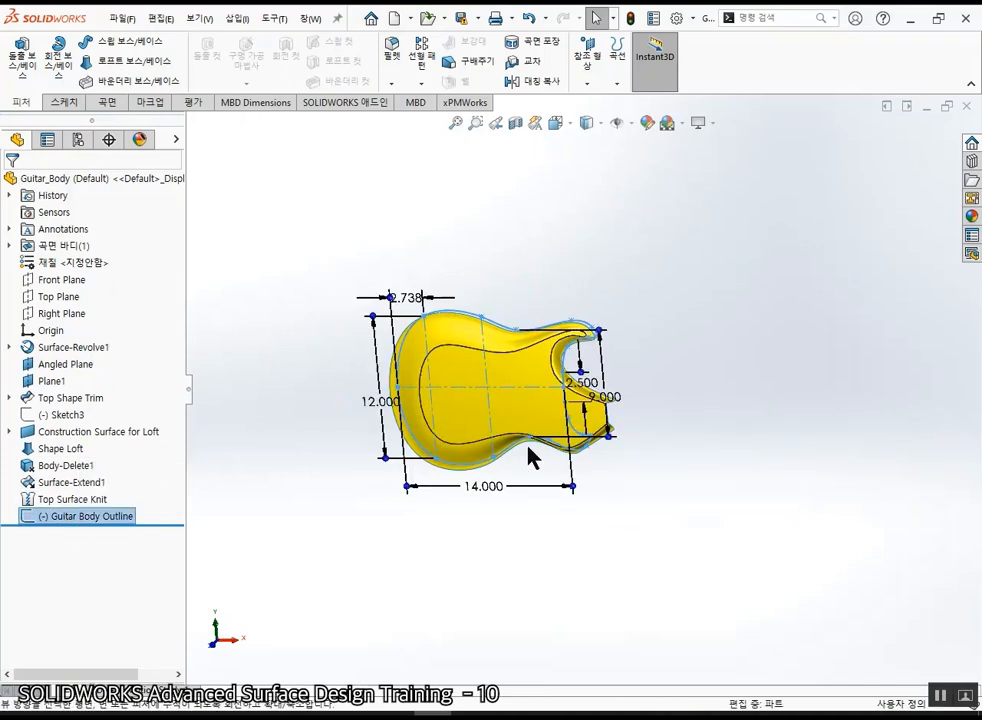
{"action": "left_click", "coordinate": [22, 68]}
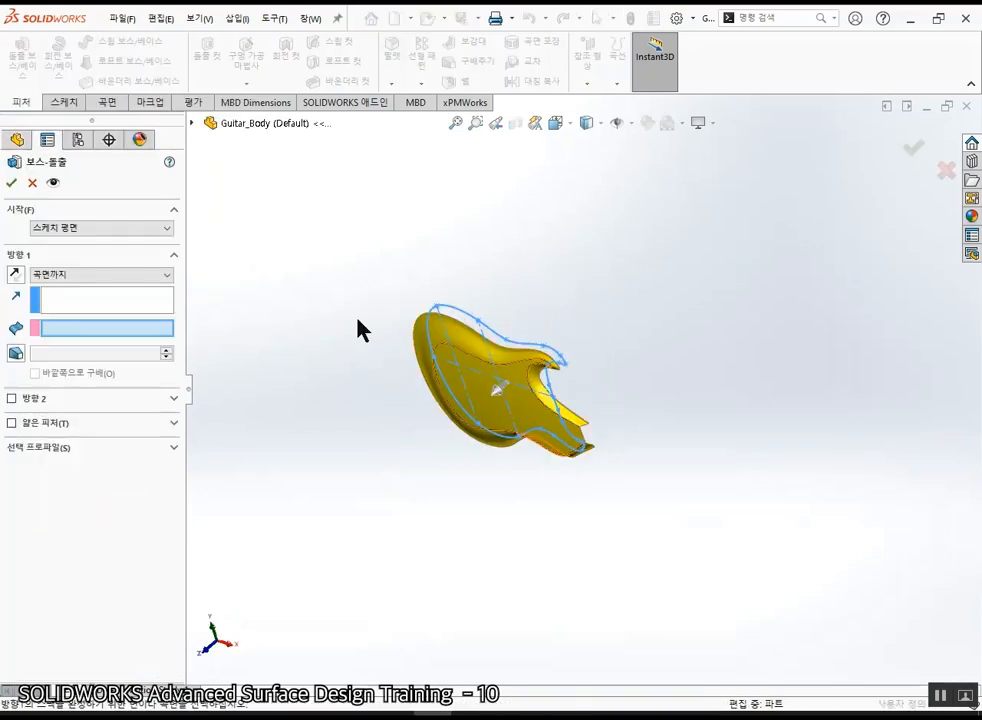
{"action": "left_click", "coordinate": [140, 274]}
{"action": "left_click", "coordinate": [136, 286]}
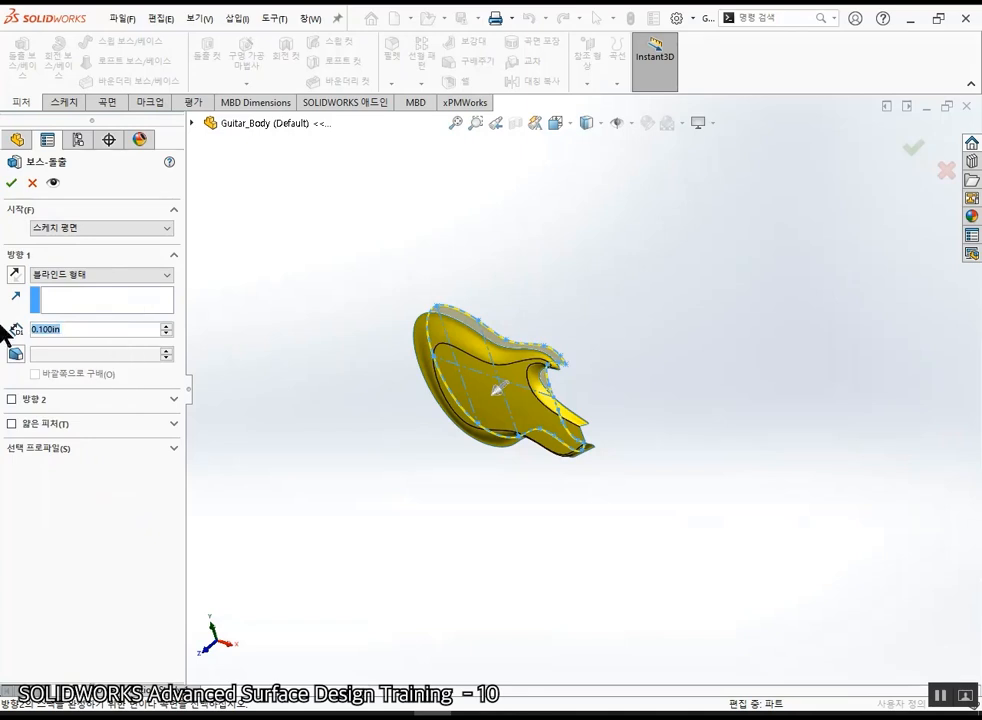
{"action": "type", "text": "4"}
{"action": "key", "text": "Return"}
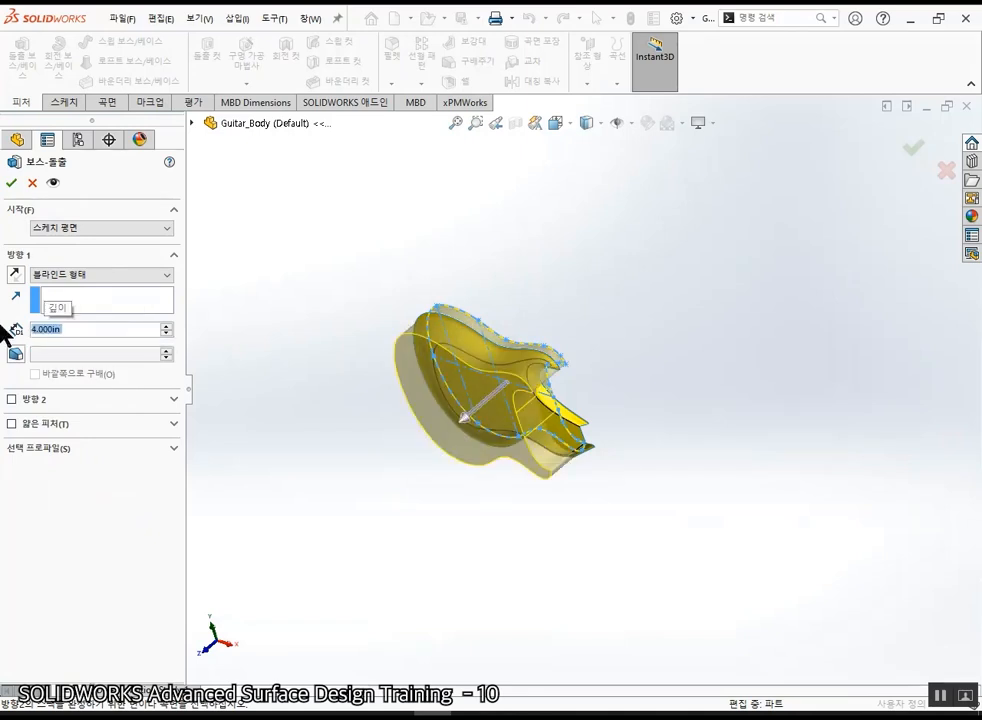
{"action": "left_click", "coordinate": [11, 183]}
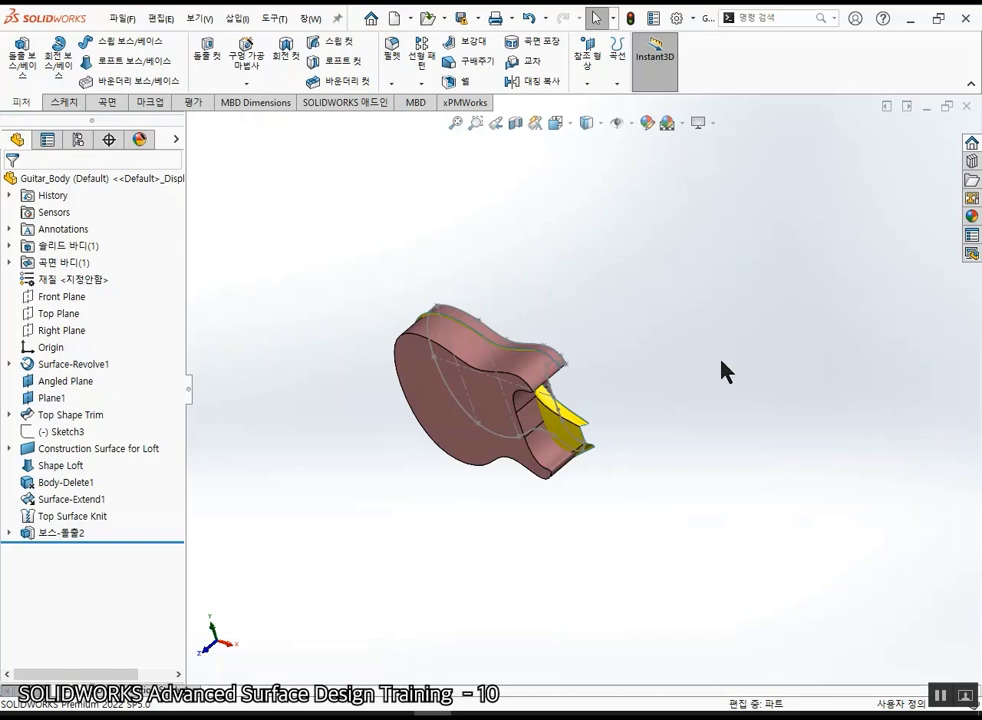
- Cut the extruded guitar body with the Top Surface Knit surface and inspect the result with the surface temporarily hidden
{"action": "middle_click_drag", "start_coordinate": [610, 450], "coordinate": [734, 375]}
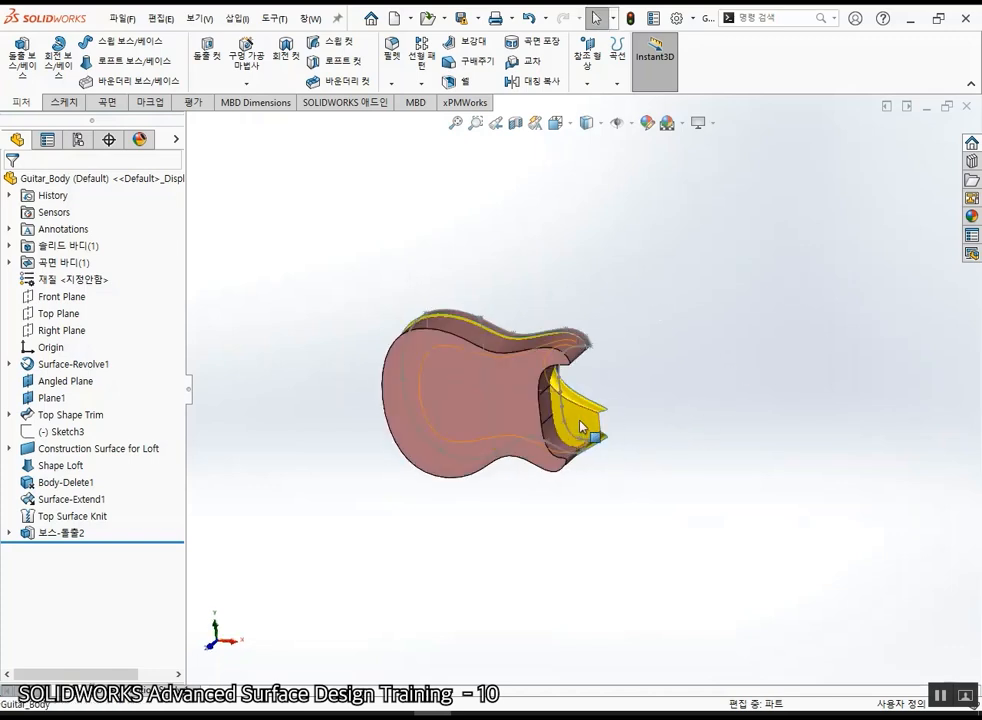
{"action": "left_click", "coordinate": [488, 397]}
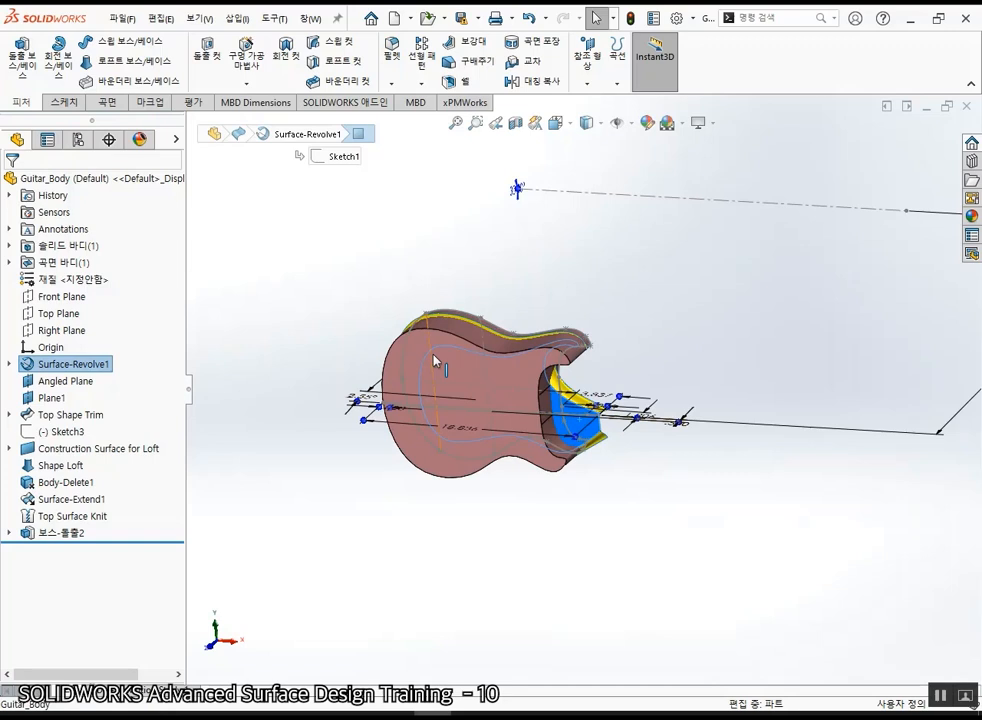
{"action": "left_click", "coordinate": [523, 603]}
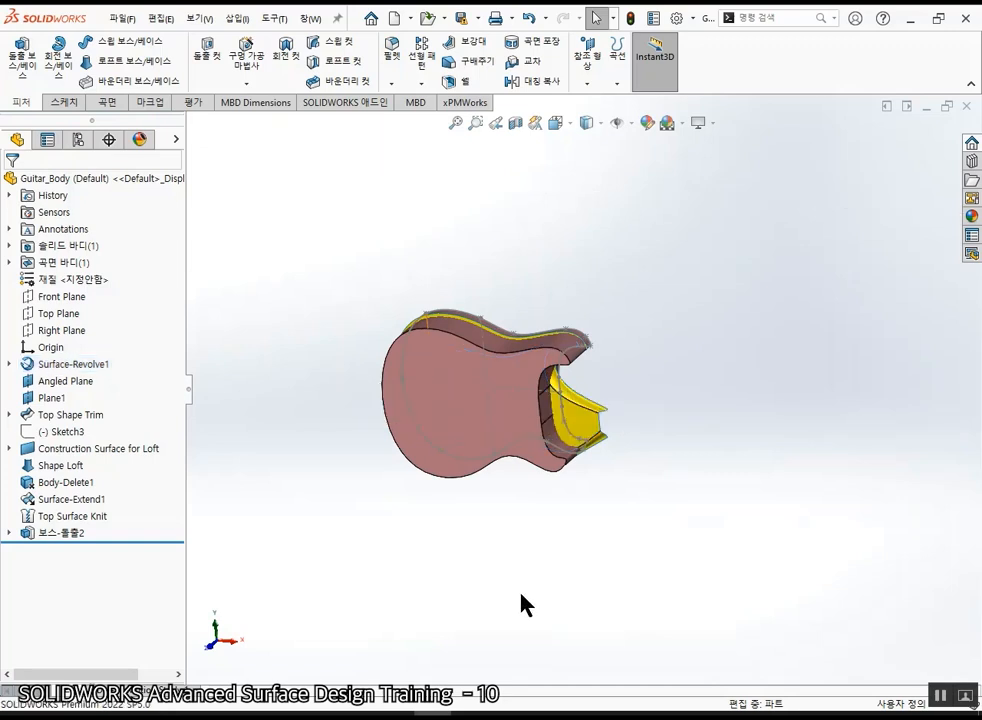
{"action": "left_click", "coordinate": [124, 110]}
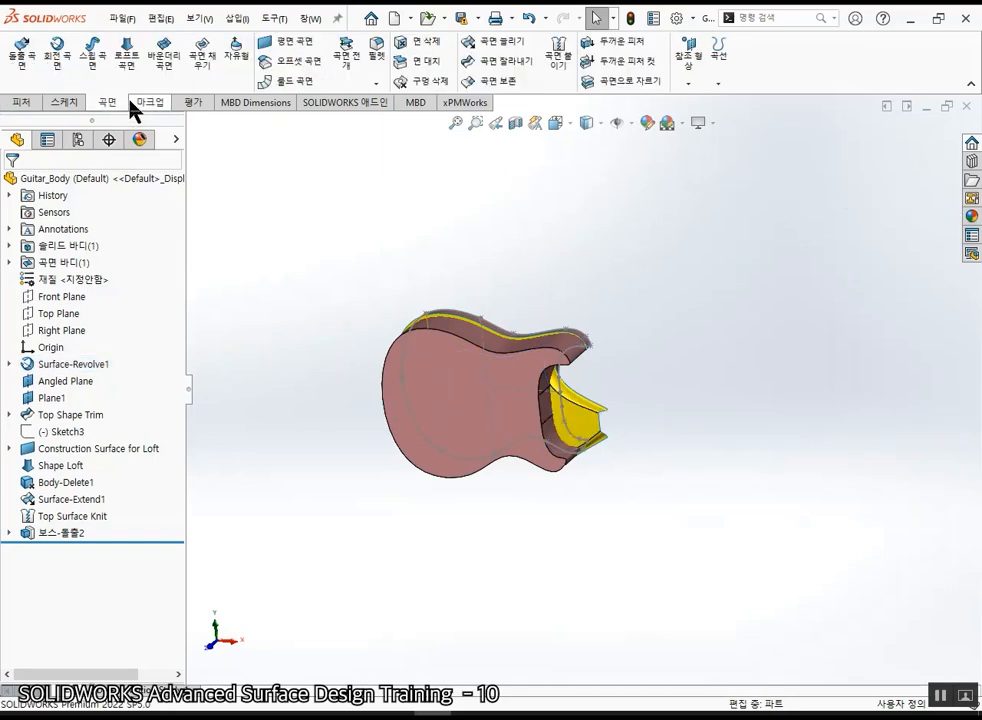
{"action": "left_click", "coordinate": [643, 87]}
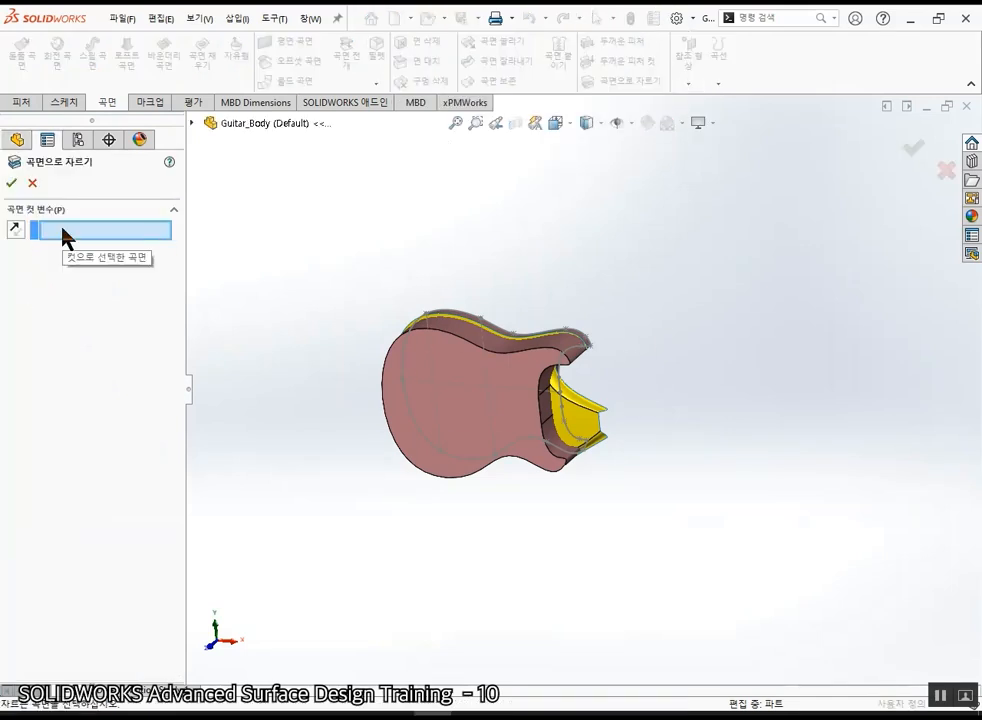
{"action": "left_click", "coordinate": [582, 422]}
{"action": "middle_click_drag", "start_coordinate": [582, 422], "coordinate": [642, 487]}
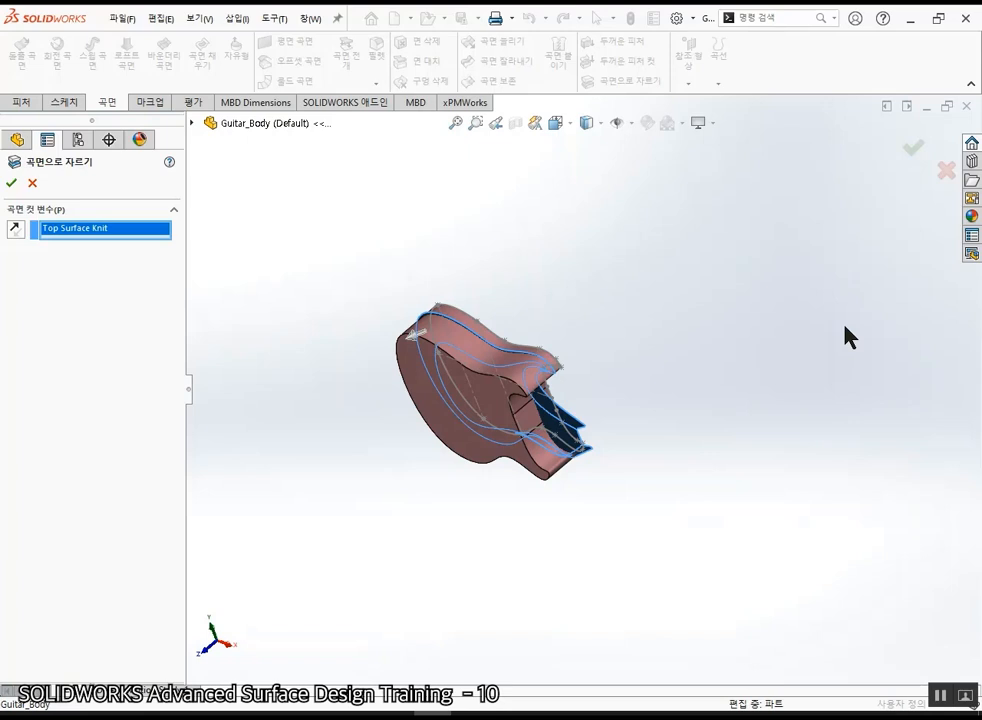
{"action": "left_click", "coordinate": [11, 184]}
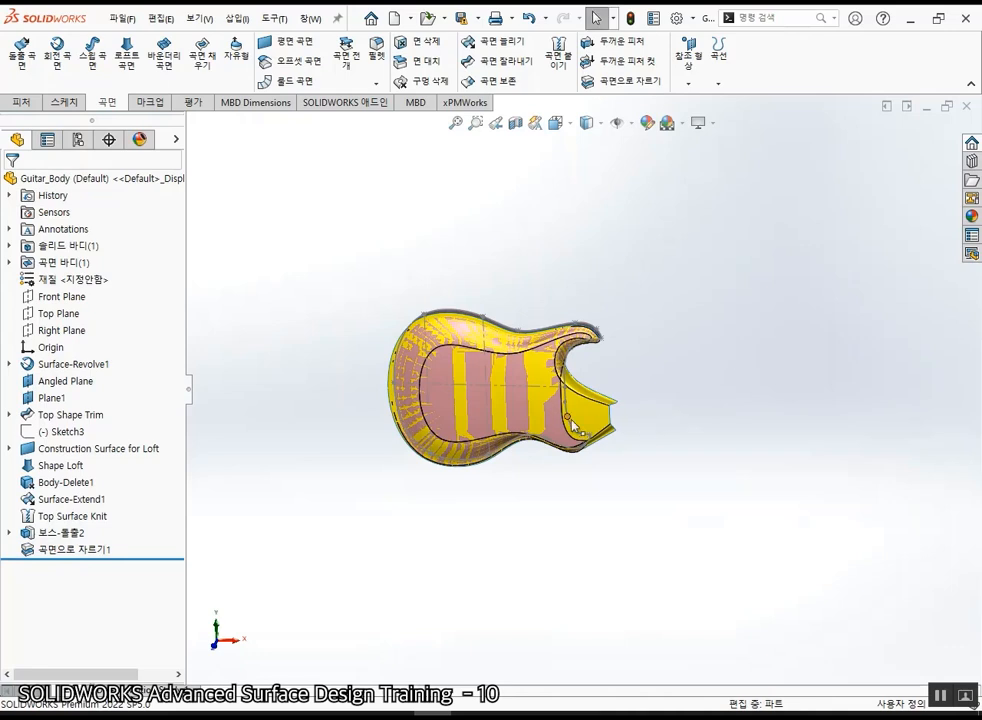
{"action": "middle_click_drag", "start_coordinate": [693, 519], "coordinate": [727, 529]}
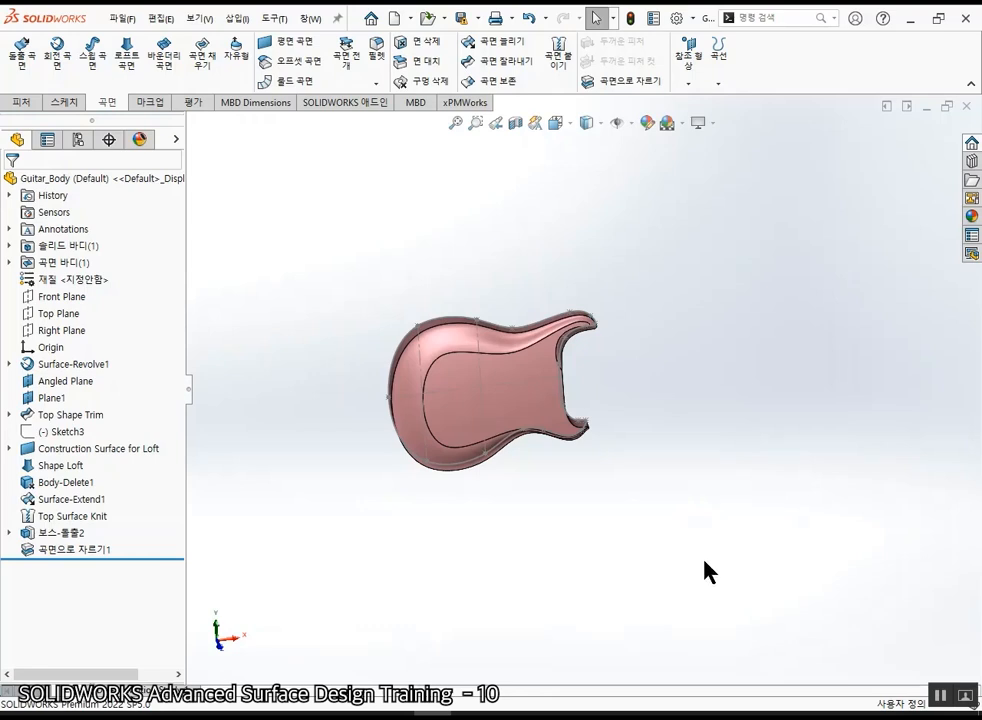
{"action": "left_click", "coordinate": [583, 388]}
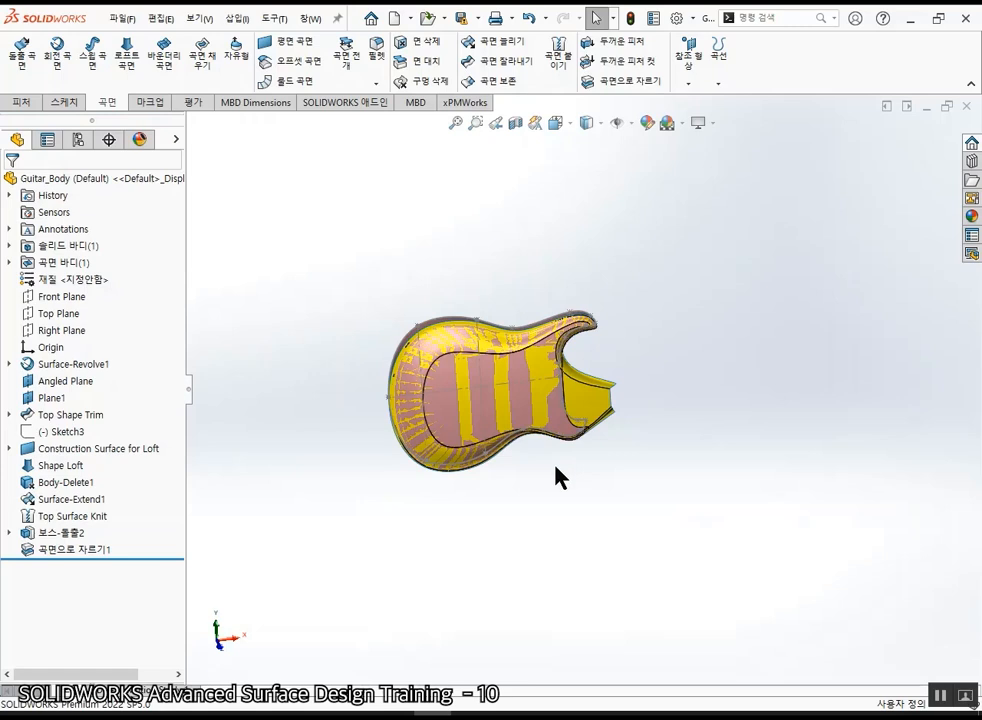
- Delete the surface cut feature from the guitar body
{"action": "left_click", "coordinate": [107, 551]}
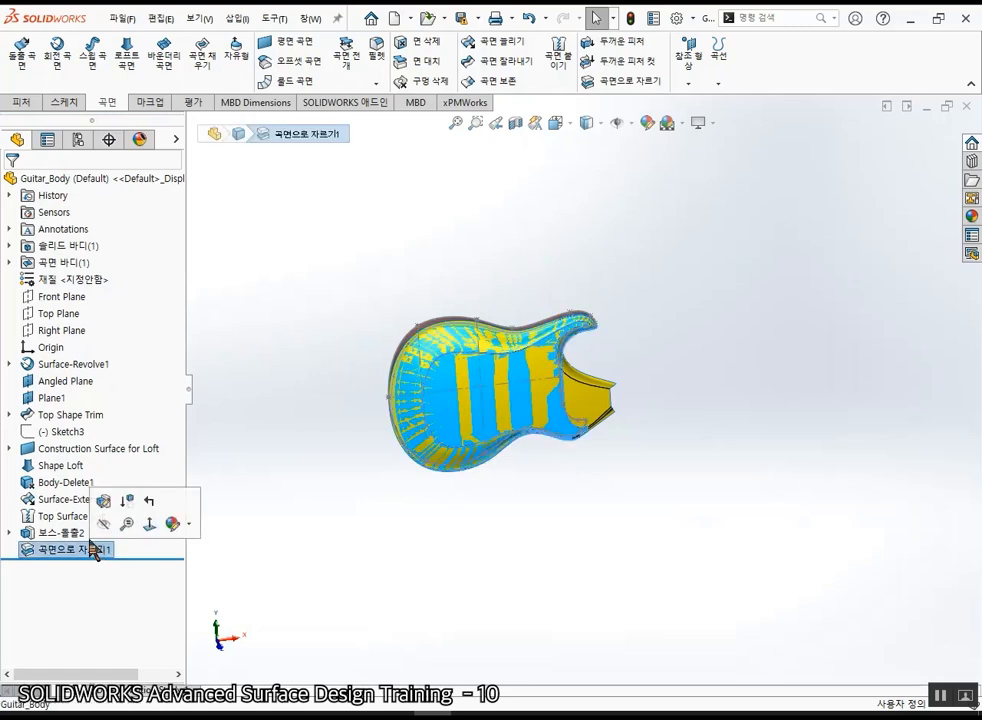
{"action": "key", "text": "Delete"}
{"action": "key", "text": "Return"}
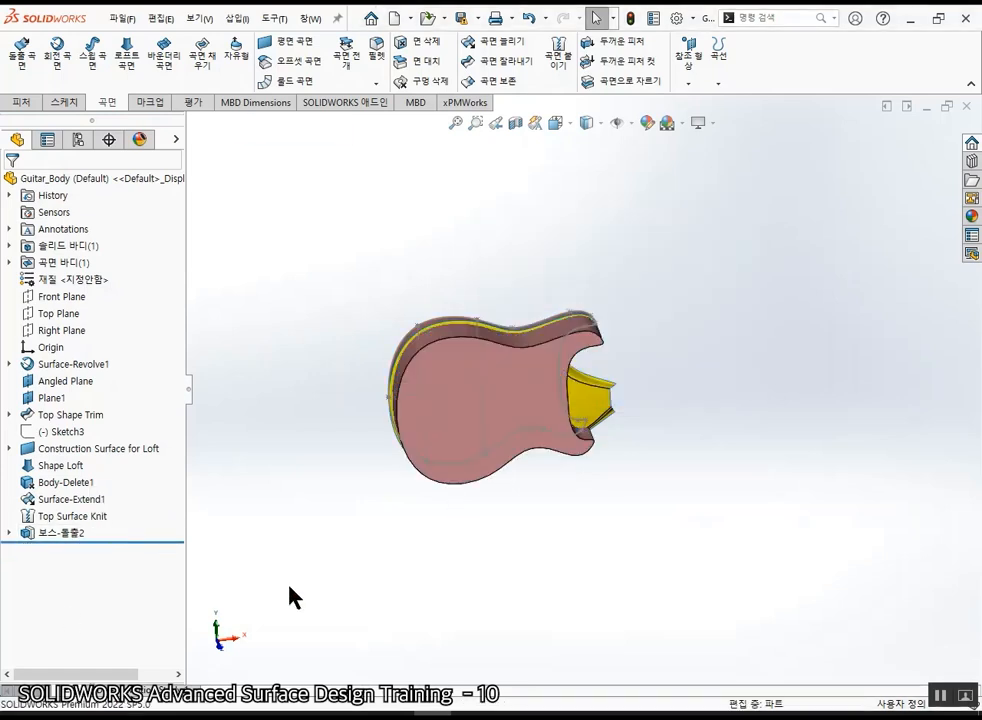
- Reduce the extrusion depth of the guitar body and rebuild the model
{"action": "left_click", "coordinate": [76, 533]}
{"action": "middle_click_drag", "start_coordinate": [541, 480], "coordinate": [592, 558]}
{"action": "left_click_drag", "start_coordinate": [598, 357], "coordinate": [686, 367]}
{"action": "double_click", "coordinate": [683, 355]}
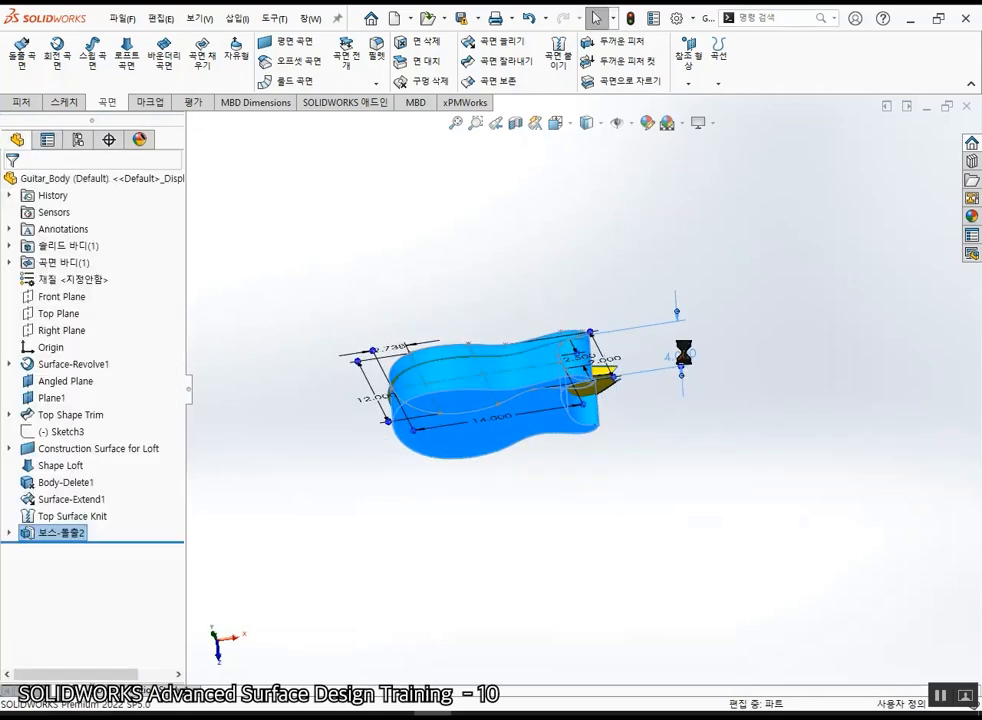
{"action": "type", "text": "4"}
{"action": "key", "text": "Return"}
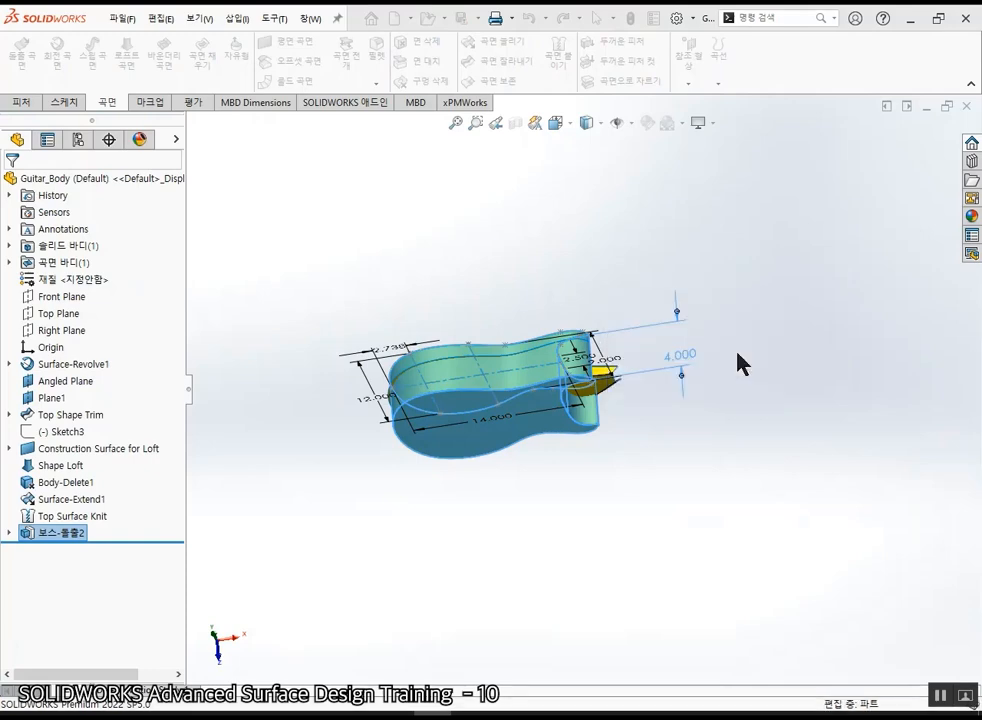
{"action": "left_click", "coordinate": [691, 490]}
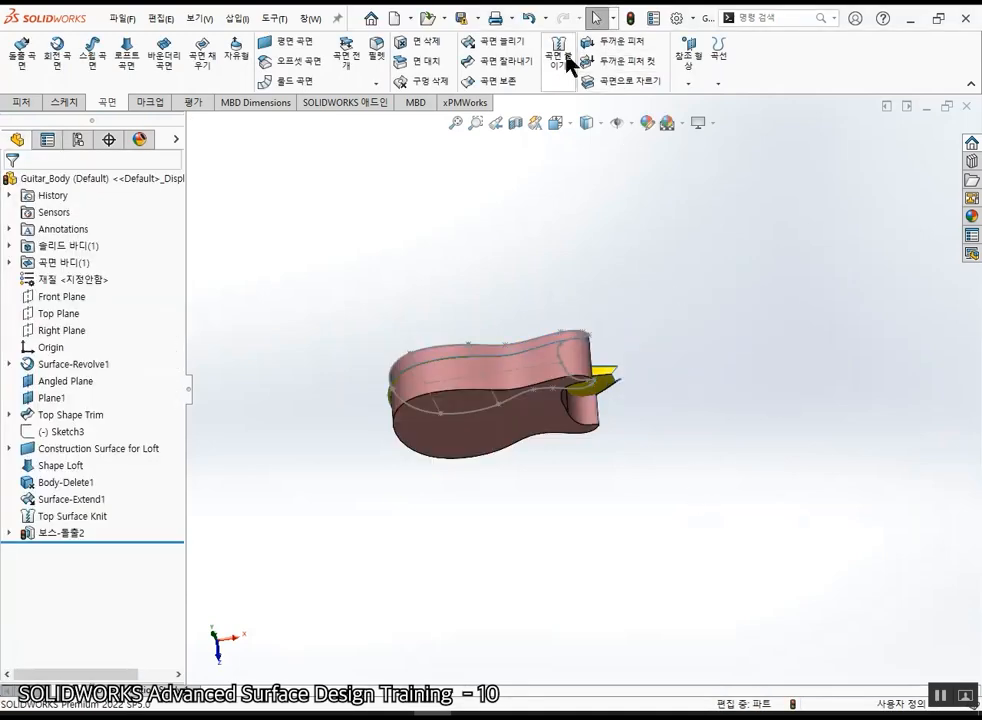
{"action": "left_click", "coordinate": [630, 18]}
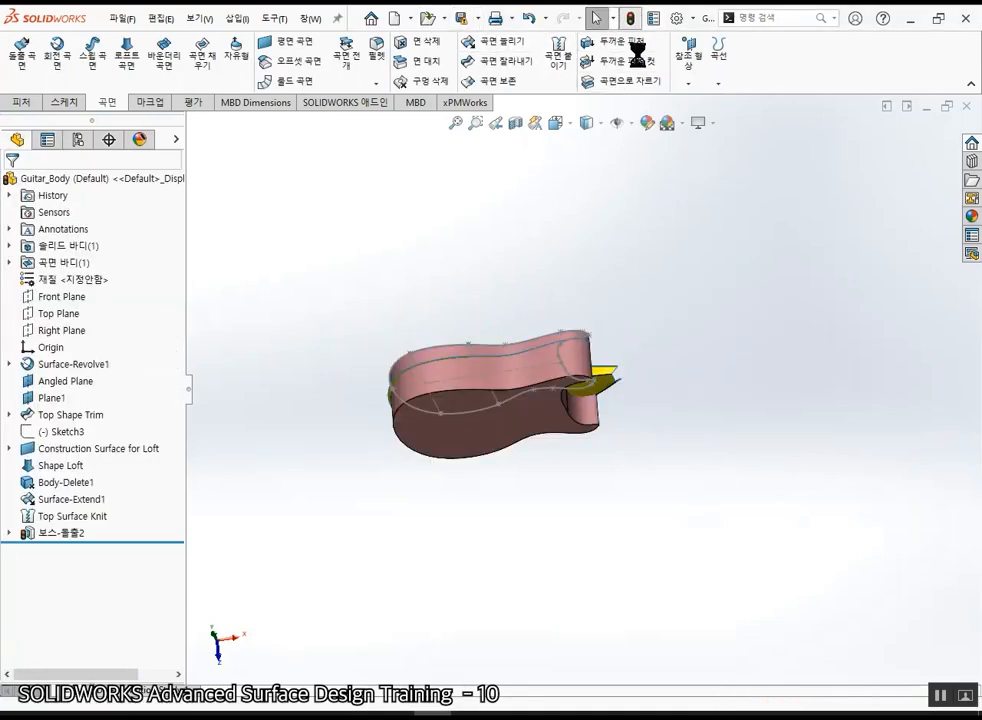
{"action": "middle_click_drag", "start_coordinate": [566, 565], "coordinate": [506, 381]}
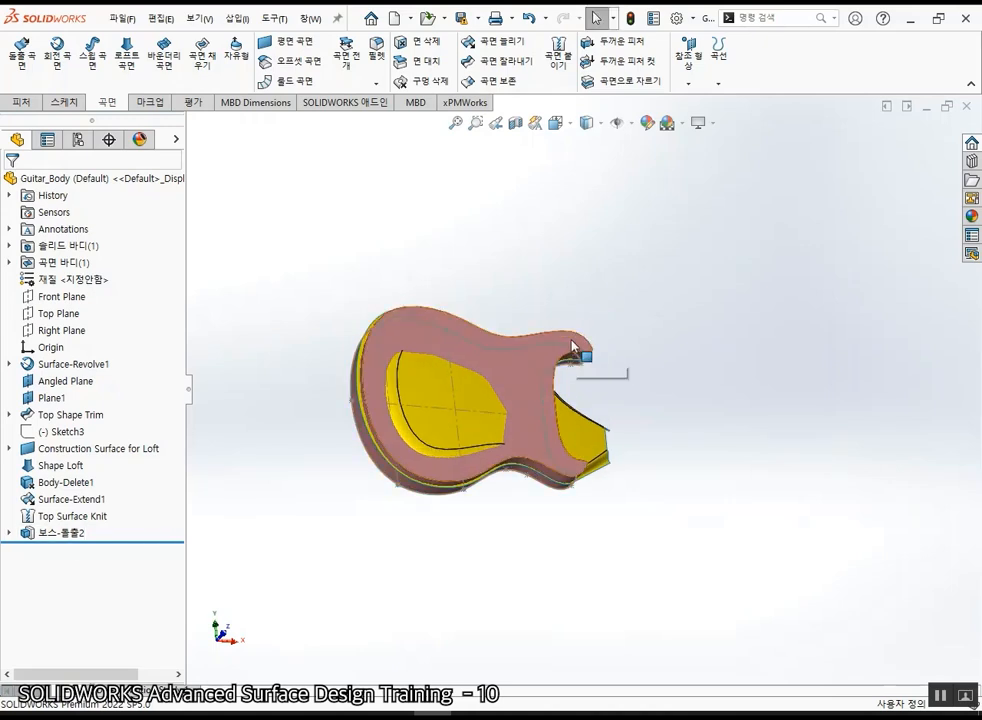
- Examine the extruded guitar body's flat top face and the knit surface passing through it
{"action": "scroll", "coordinate": [594, 344], "scroll_direction": "down", "scroll_amount": 2}
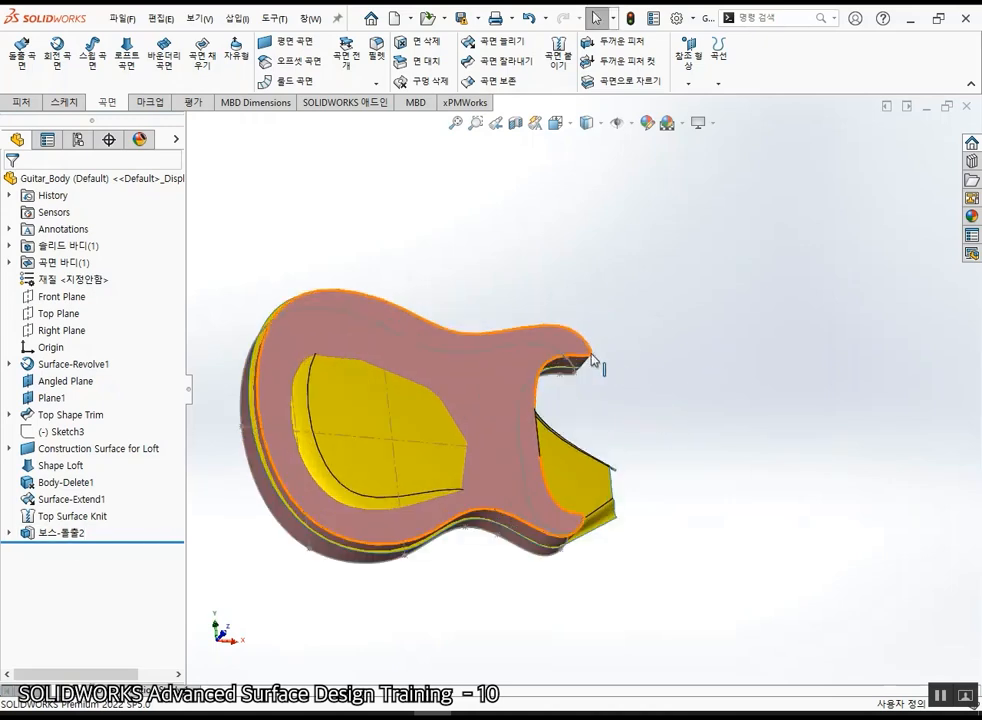
{"action": "left_click", "coordinate": [492, 376]}
{"action": "left_click", "coordinate": [673, 467]}
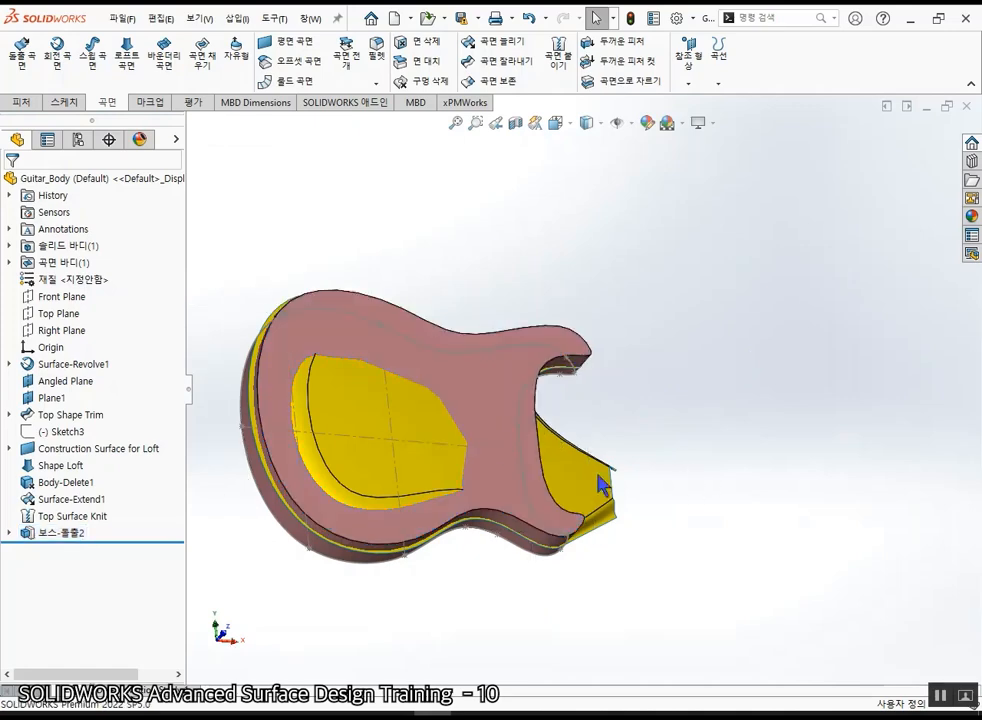
{"action": "left_click", "coordinate": [510, 408]}
{"action": "left_click", "coordinate": [395, 470]}
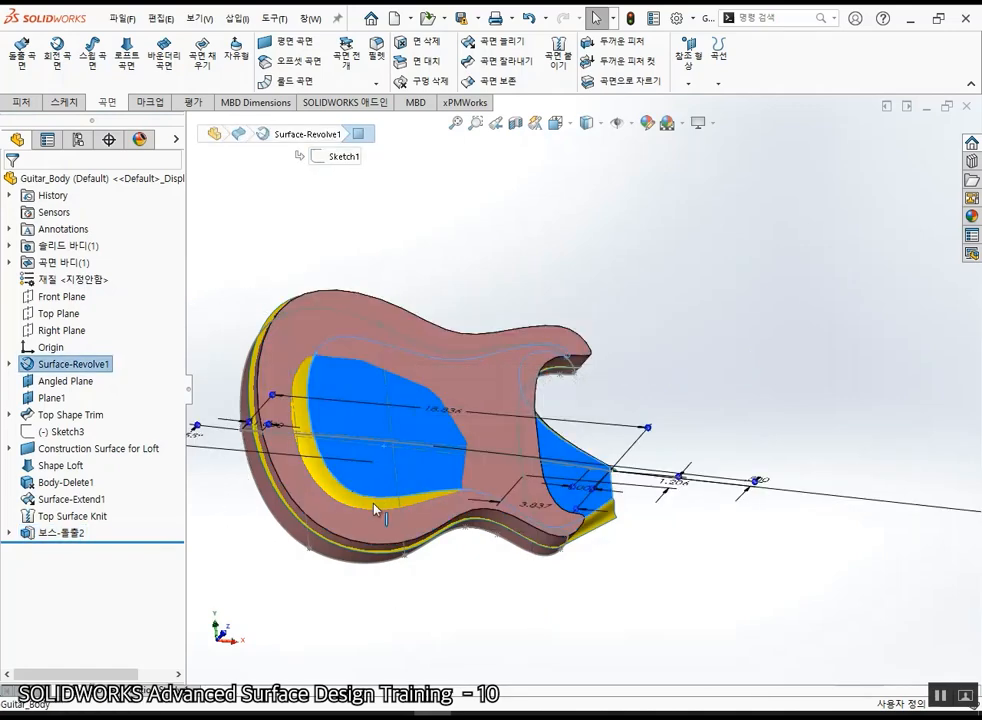
{"action": "left_click", "coordinate": [559, 619]}
{"action": "scroll", "coordinate": [466, 480], "scroll_direction": "up", "scroll_amount": 1}
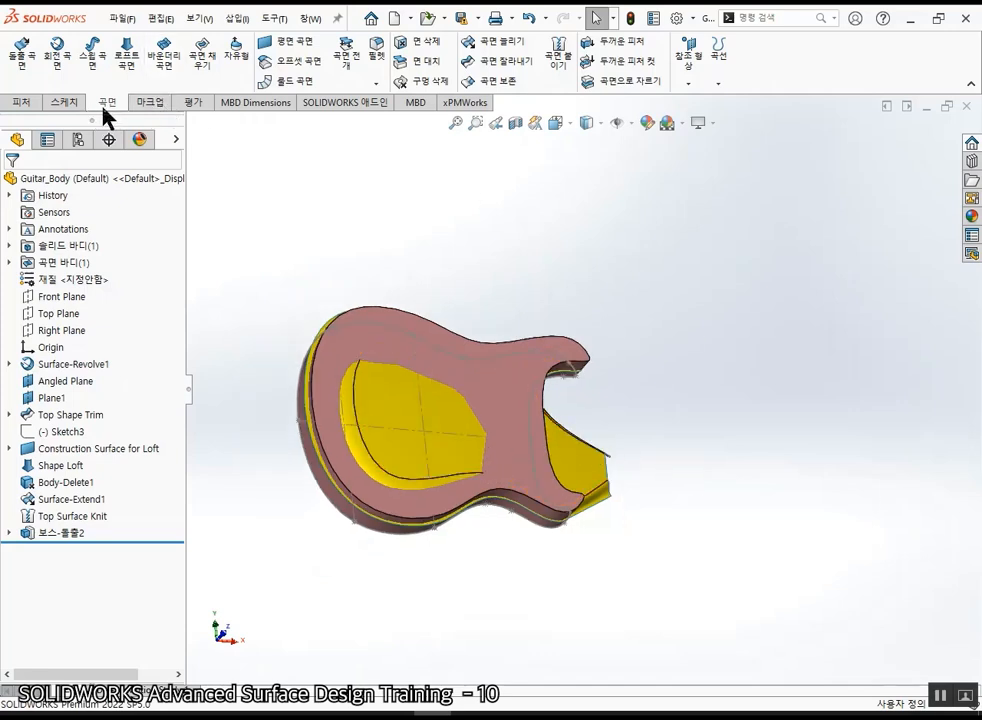
- Replace the guitar body's flat top face with the top surface and inspect the result with the surface temporarily hidden
{"action": "left_click", "coordinate": [443, 60]}
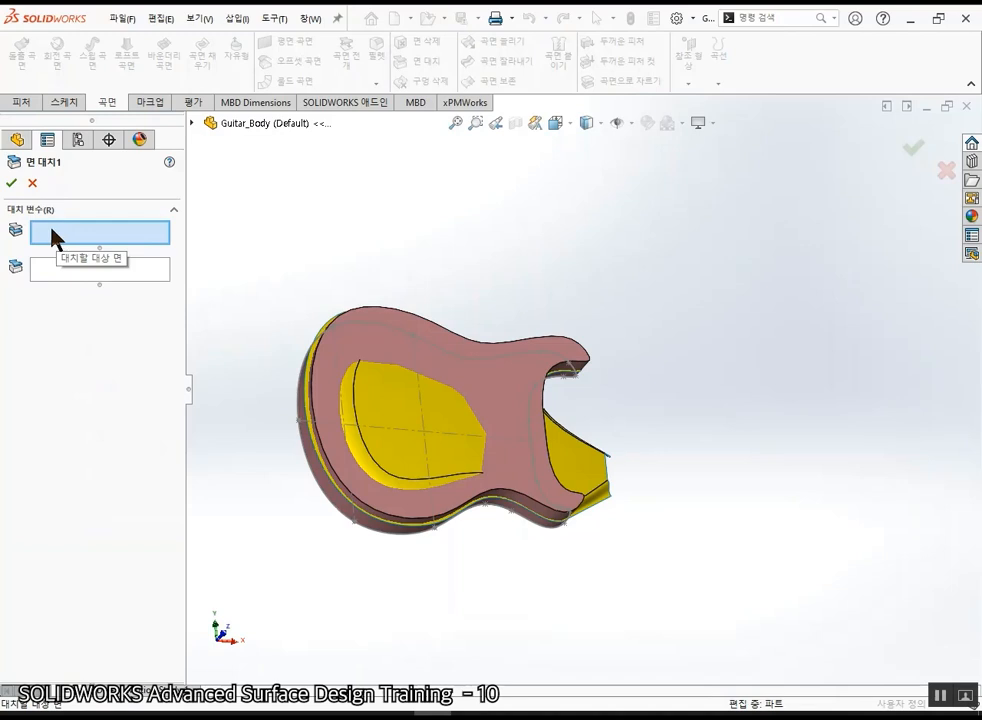
{"action": "left_click", "coordinate": [516, 382]}
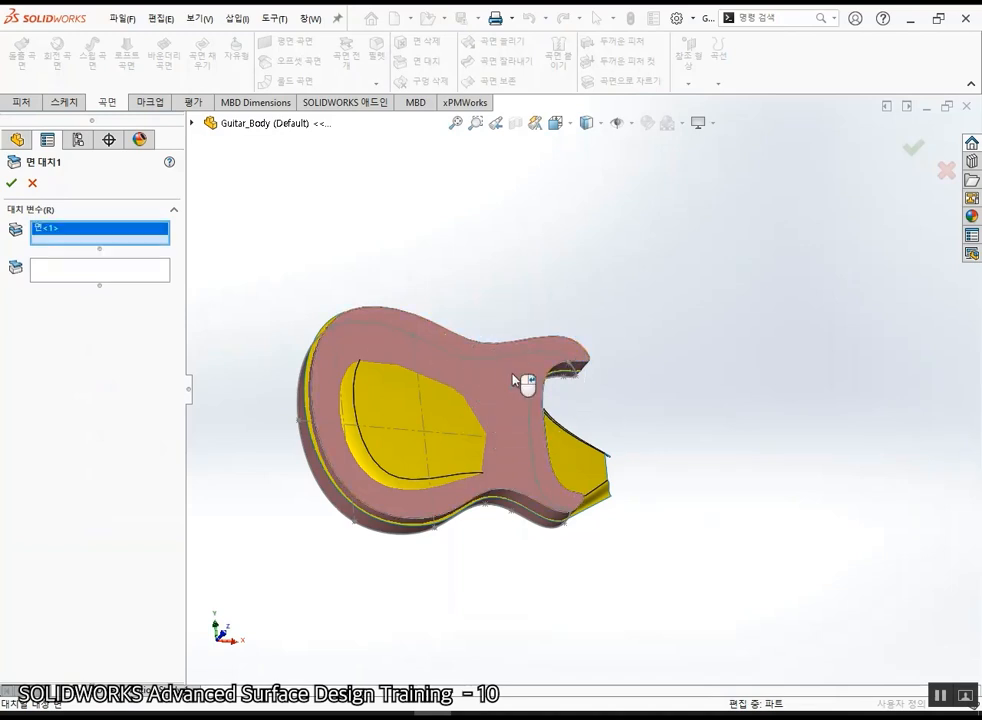
{"action": "left_click", "coordinate": [104, 270]}
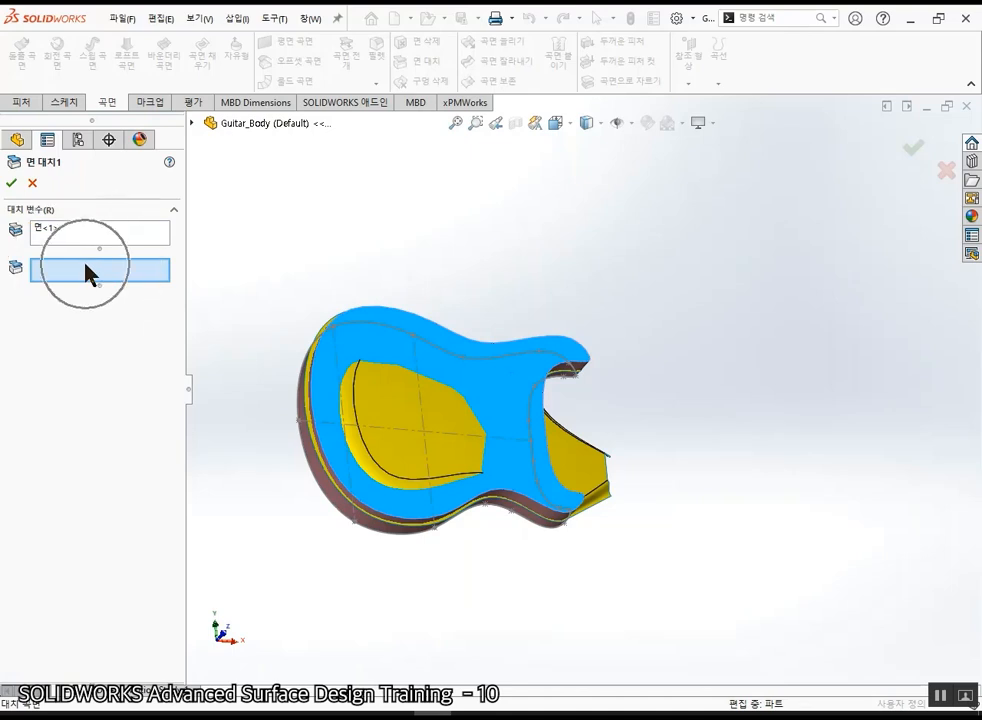
{"action": "left_click", "coordinate": [587, 467]}
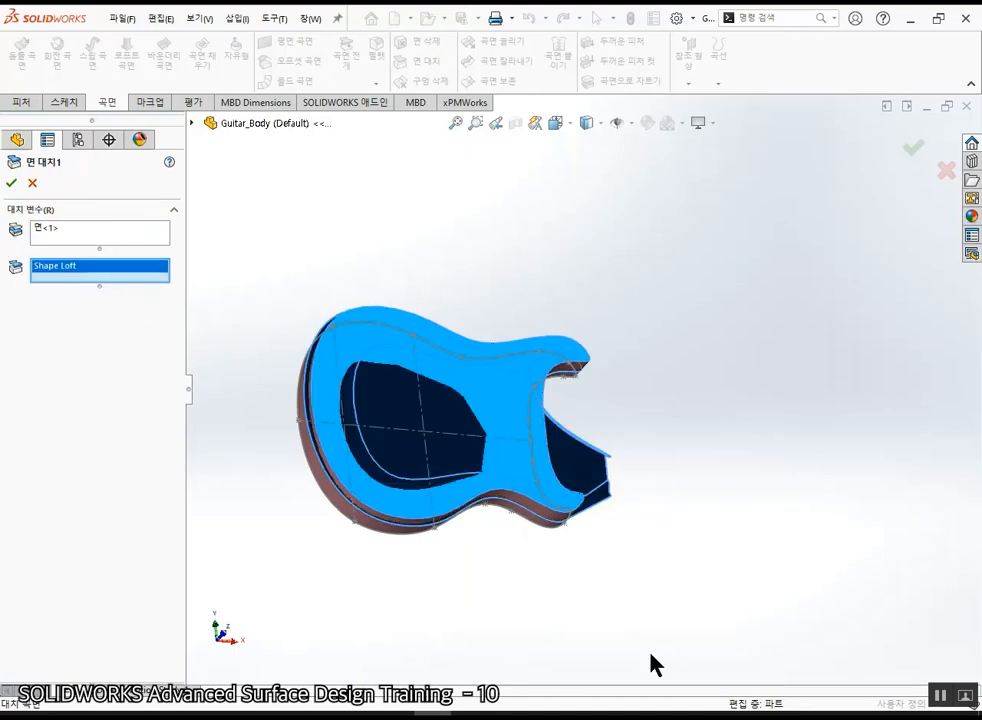
{"action": "left_click", "coordinate": [9, 186]}
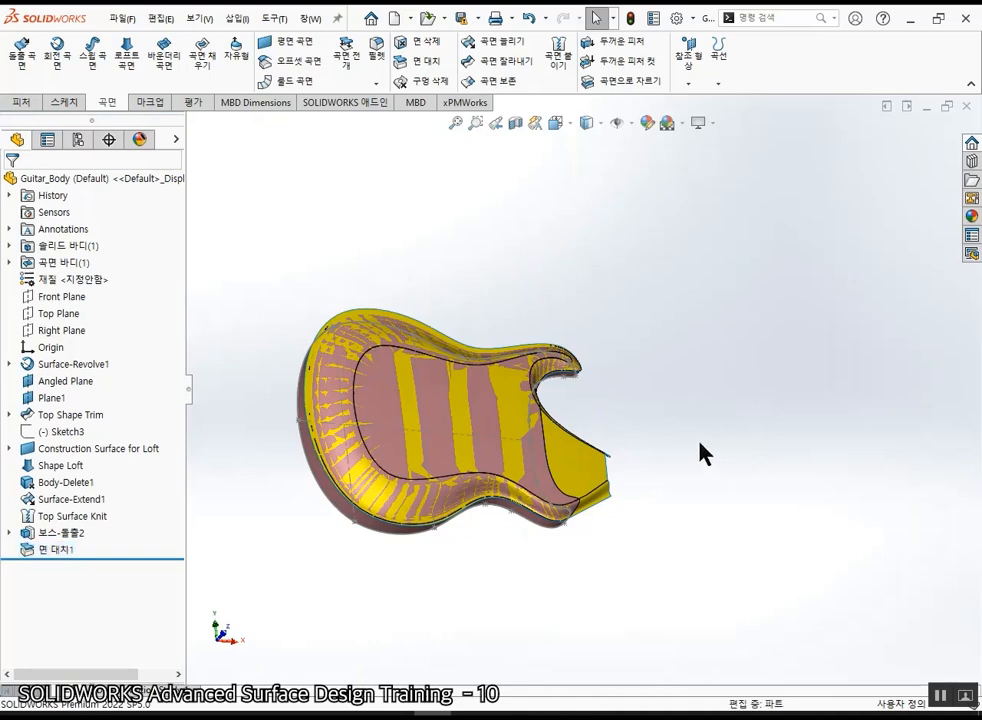
{"action": "middle_click_drag", "start_coordinate": [521, 574], "coordinate": [474, 622]}
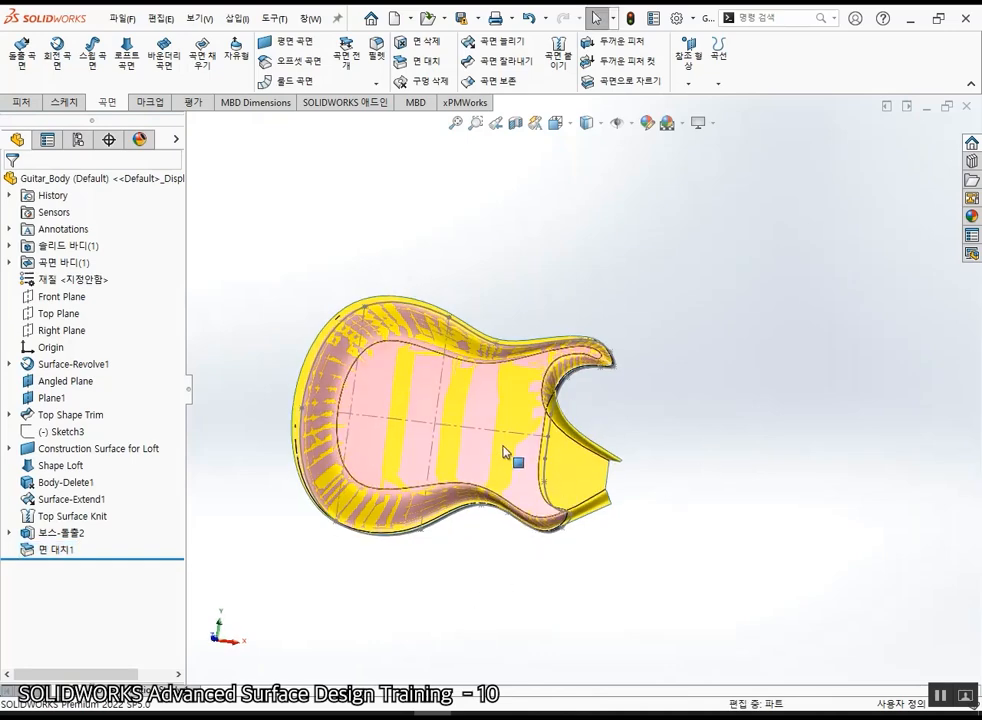
{"action": "key", "text": "Tab"}
{"action": "middle_click_drag", "start_coordinate": [571, 457], "coordinate": [493, 456]}
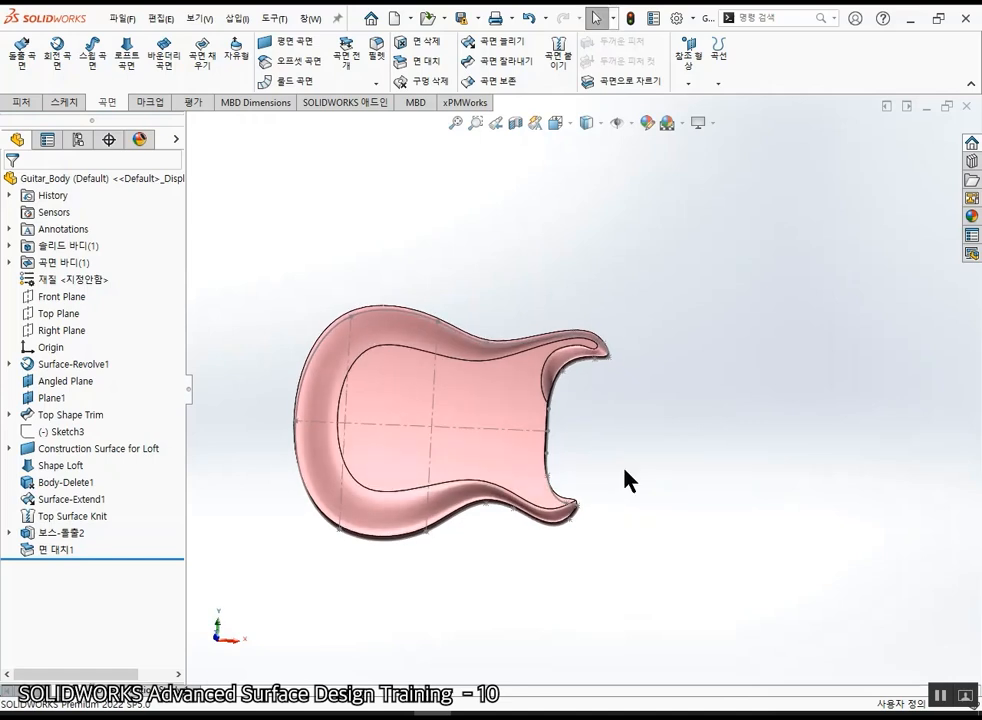
{"action": "key", "text": "shift+Tab"}
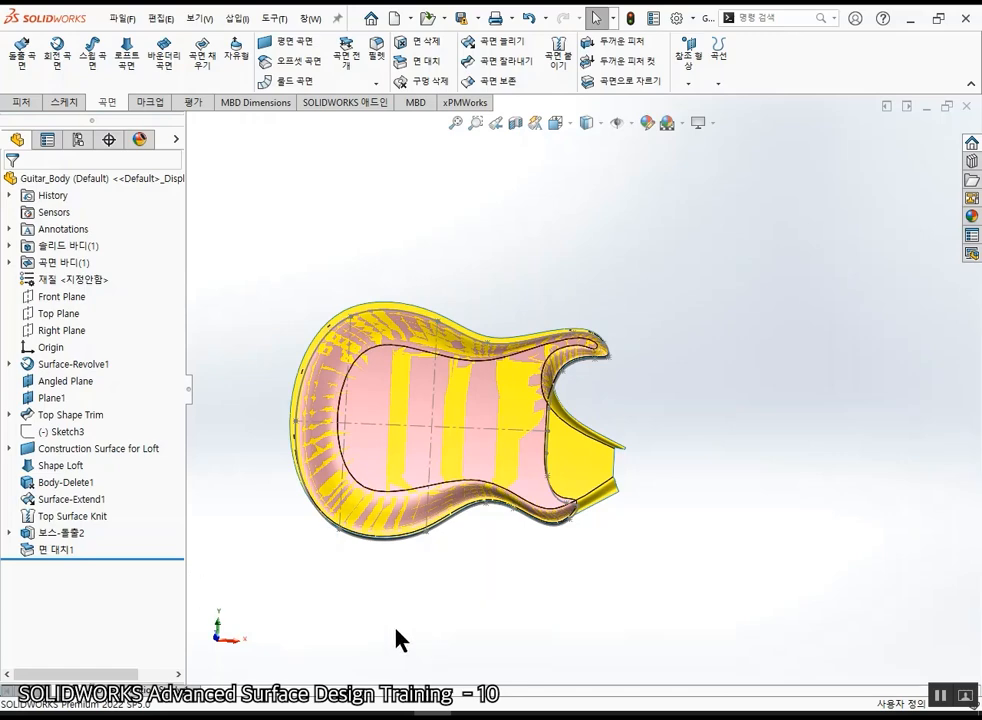
- Delete the replace-face feature from the guitar body
{"action": "left_click", "coordinate": [50, 549]}
{"action": "key", "text": "Delete"}
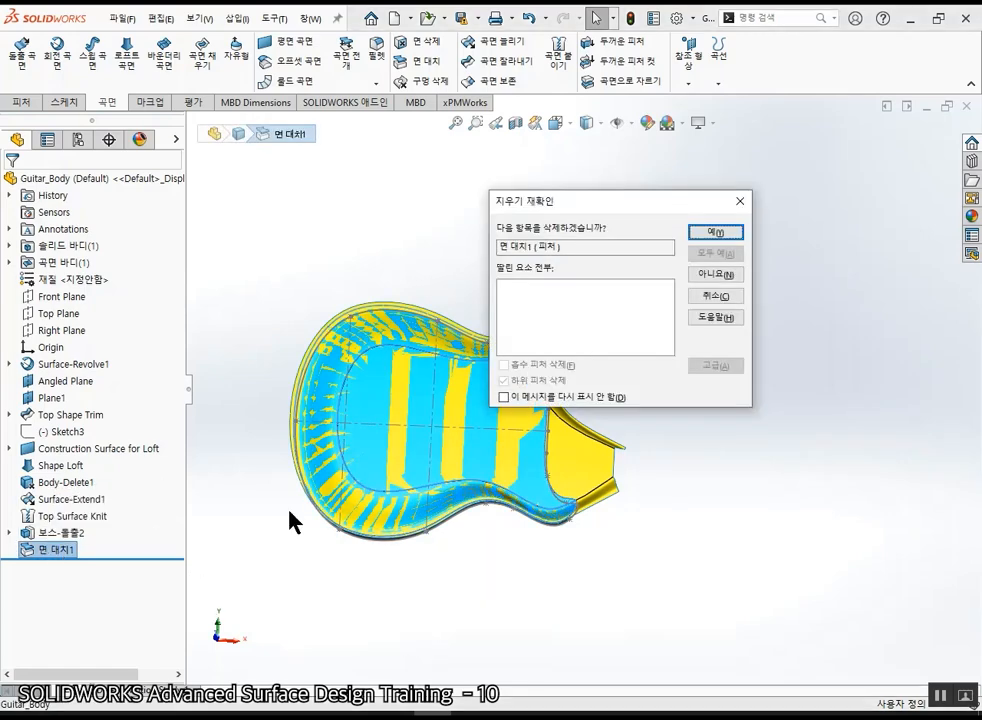
{"action": "key", "text": "Return"}
- Delete the extruded guitar body's flat top face with the plain Delete option, leaving an open surface body
{"action": "middle_click_drag", "start_coordinate": [351, 509], "coordinate": [631, 299]}
{"action": "scroll", "coordinate": [782, 384], "scroll_direction": "down", "scroll_amount": 1}
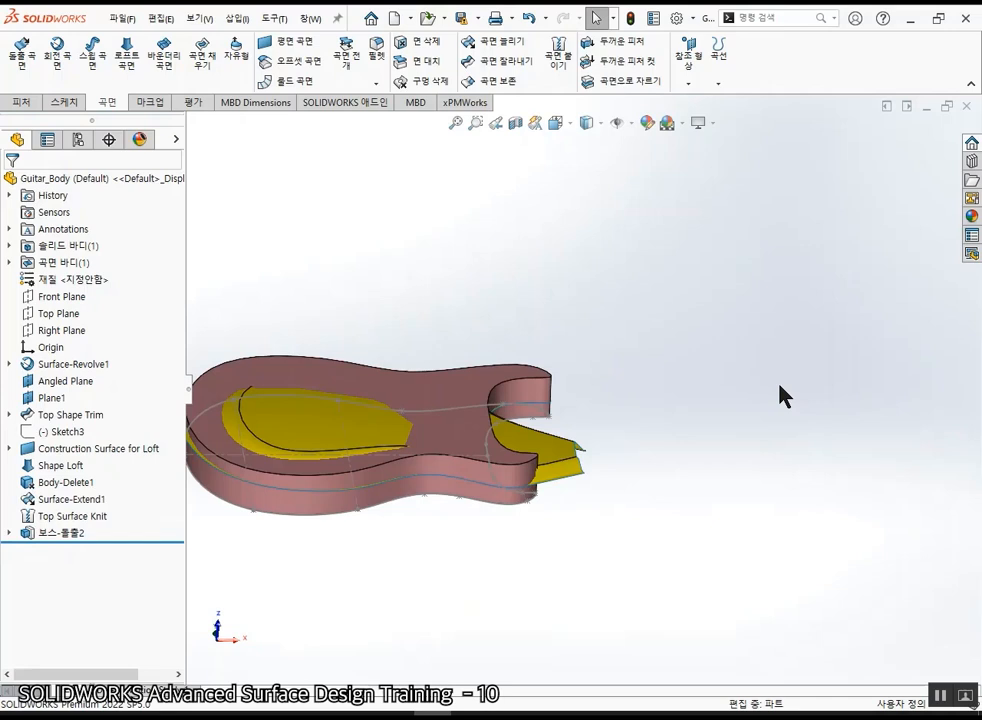
{"action": "left_click", "coordinate": [501, 382]}
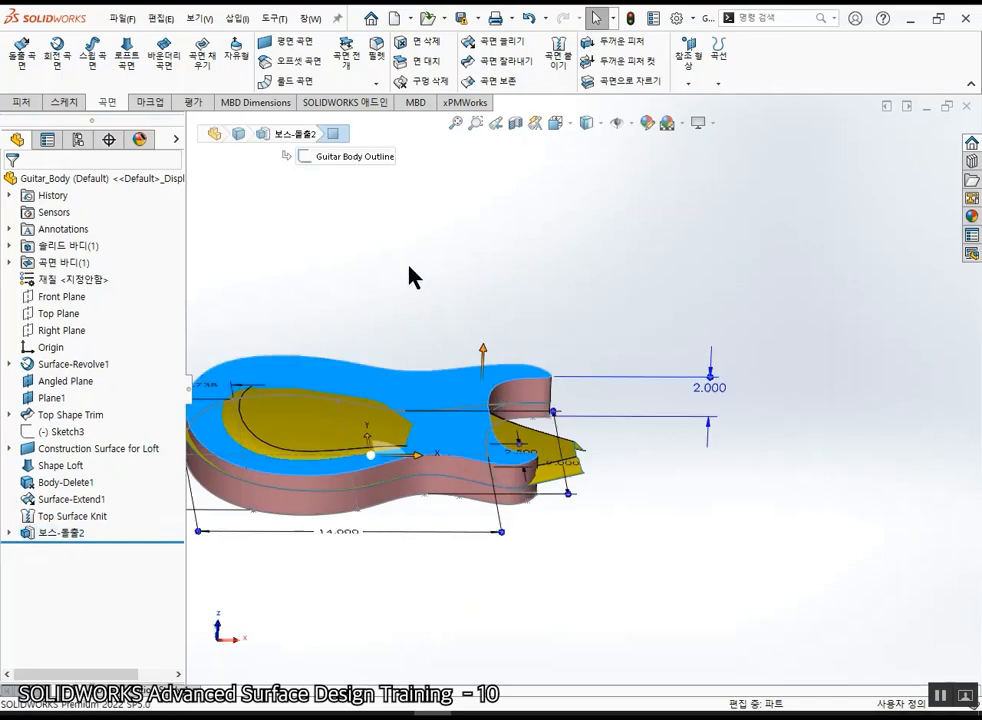
{"action": "left_click", "coordinate": [397, 290]}
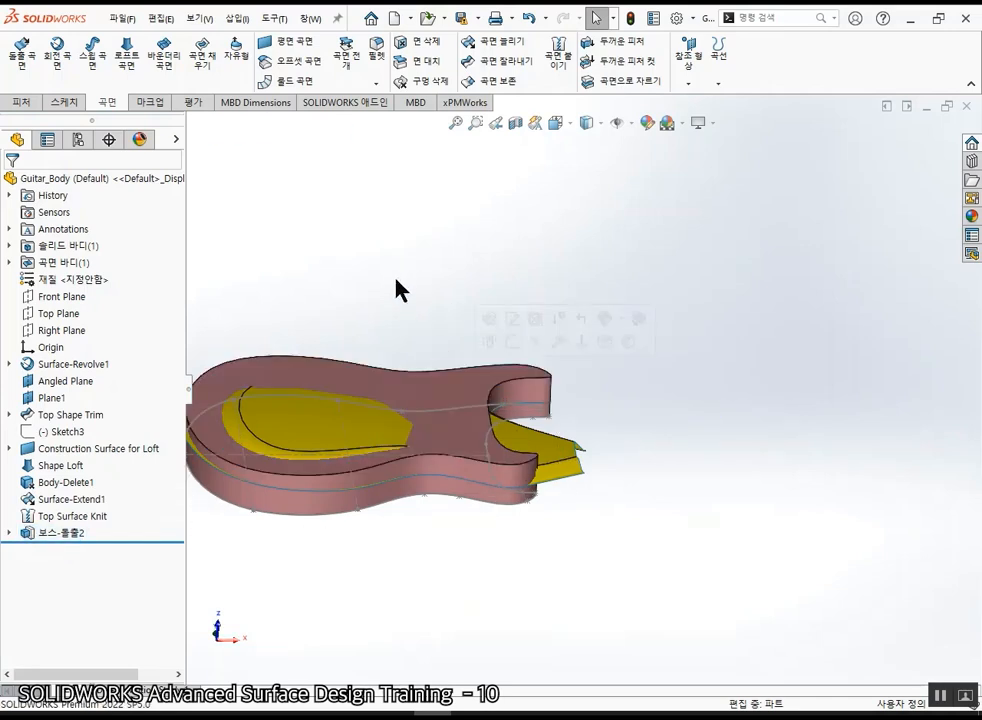
{"action": "left_click", "coordinate": [461, 395]}
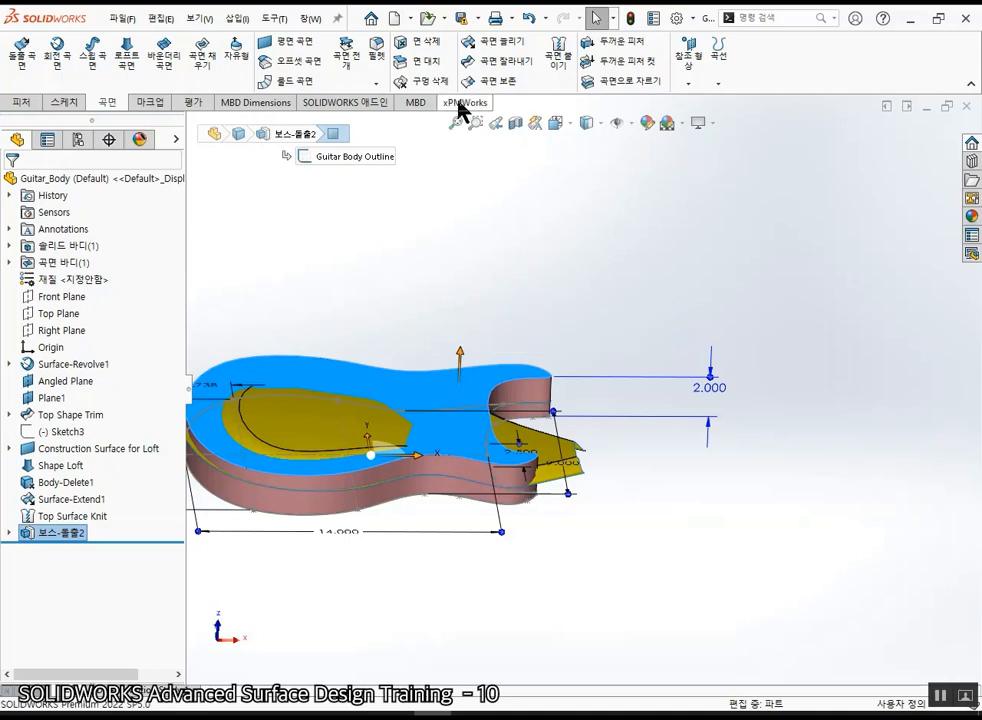
{"action": "left_click", "coordinate": [432, 44]}
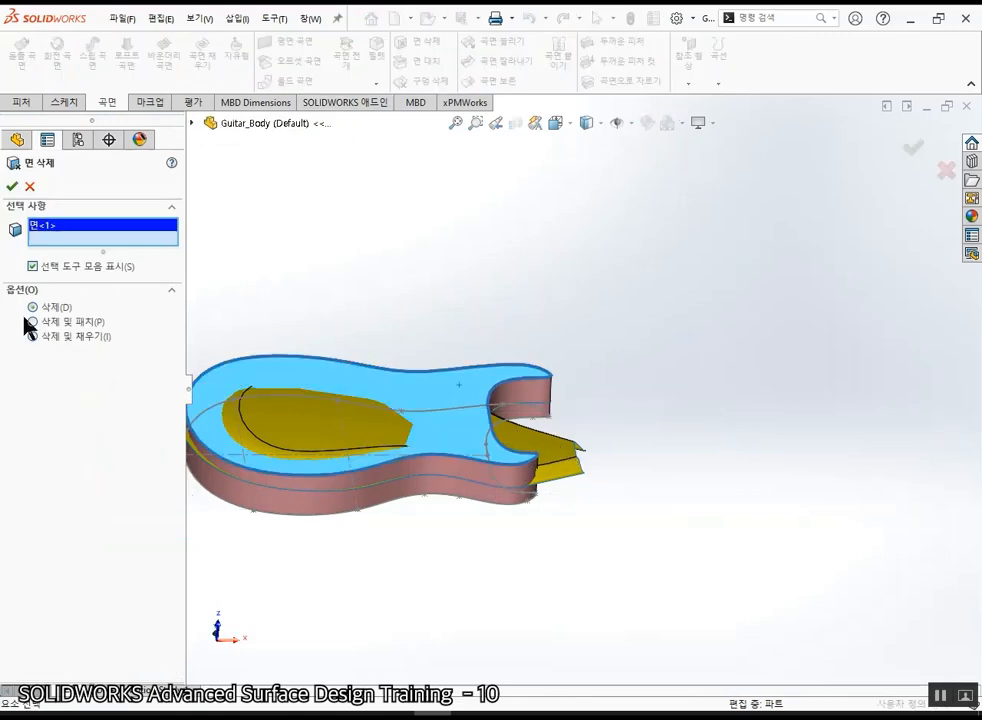
{"action": "left_click", "coordinate": [12, 186]}
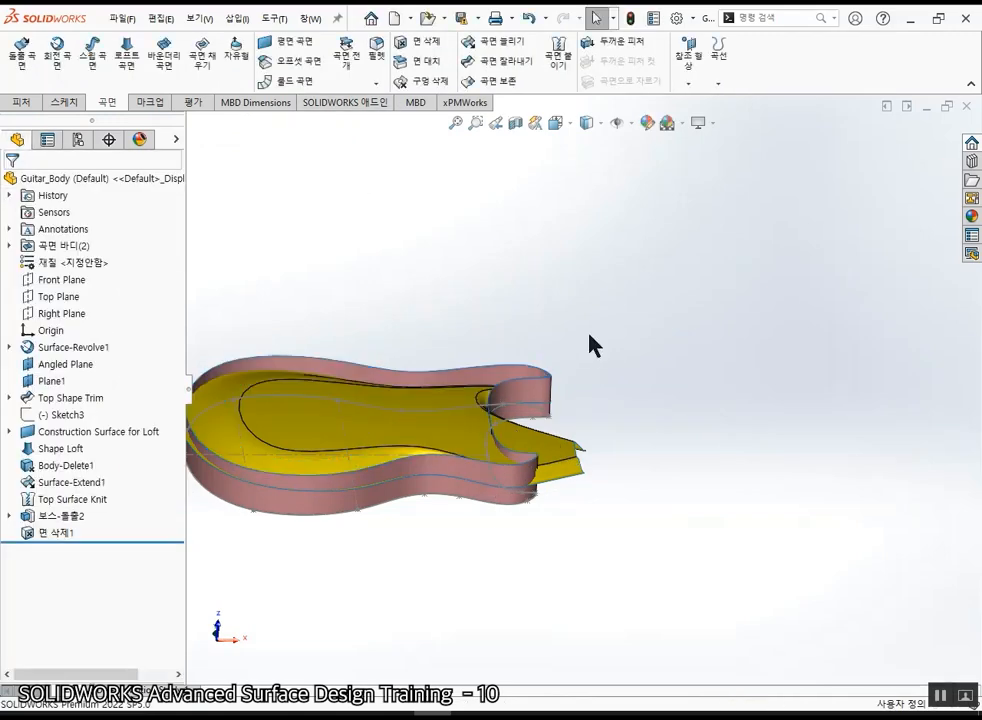
- Set up a mutual surface trim between Top Surface Knit and the open guitar body, with the option to keep selections
{"action": "middle_click_drag", "start_coordinate": [445, 556], "coordinate": [480, 518]}
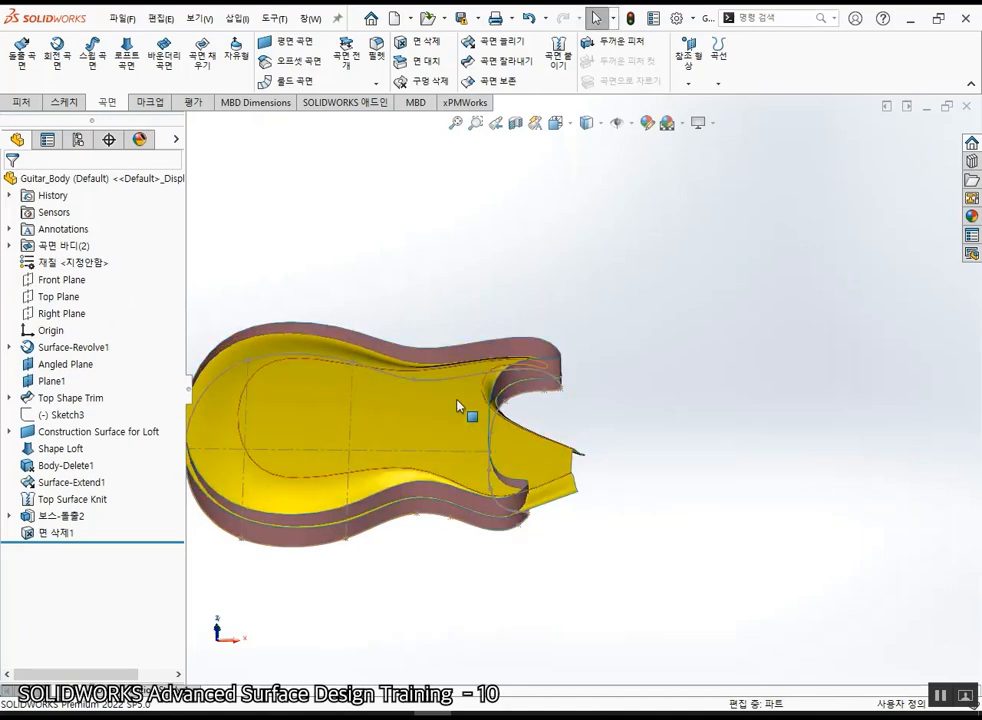
{"action": "scroll", "coordinate": [328, 423], "scroll_direction": "up", "scroll_amount": 1}
{"action": "middle_click_drag", "start_coordinate": [328, 421], "coordinate": [308, 418]}
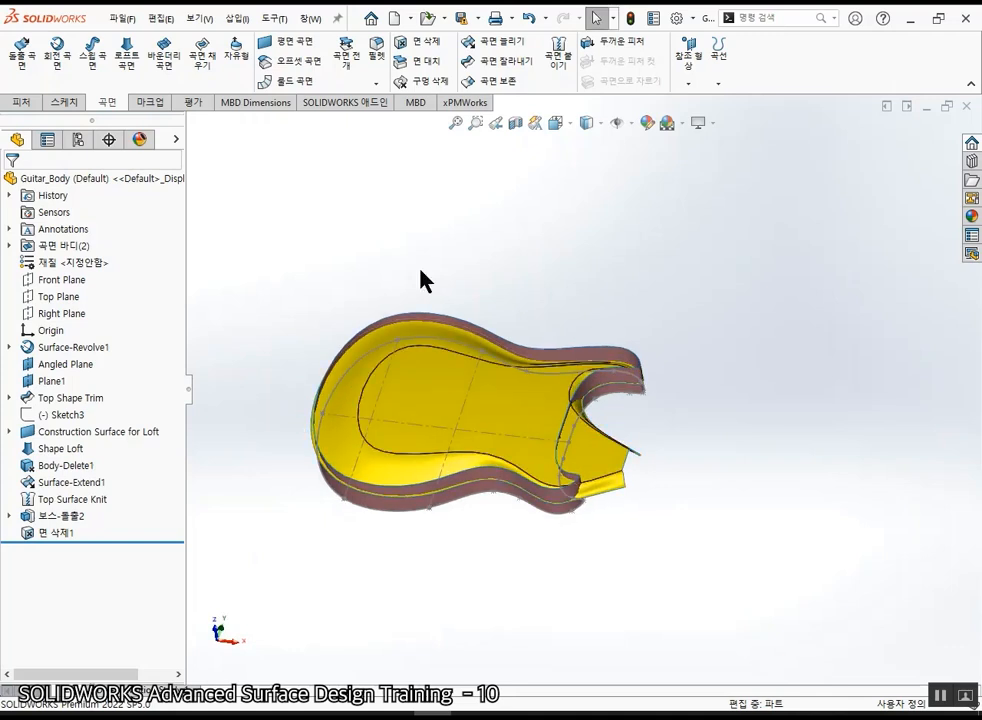
{"action": "left_click", "coordinate": [503, 66]}
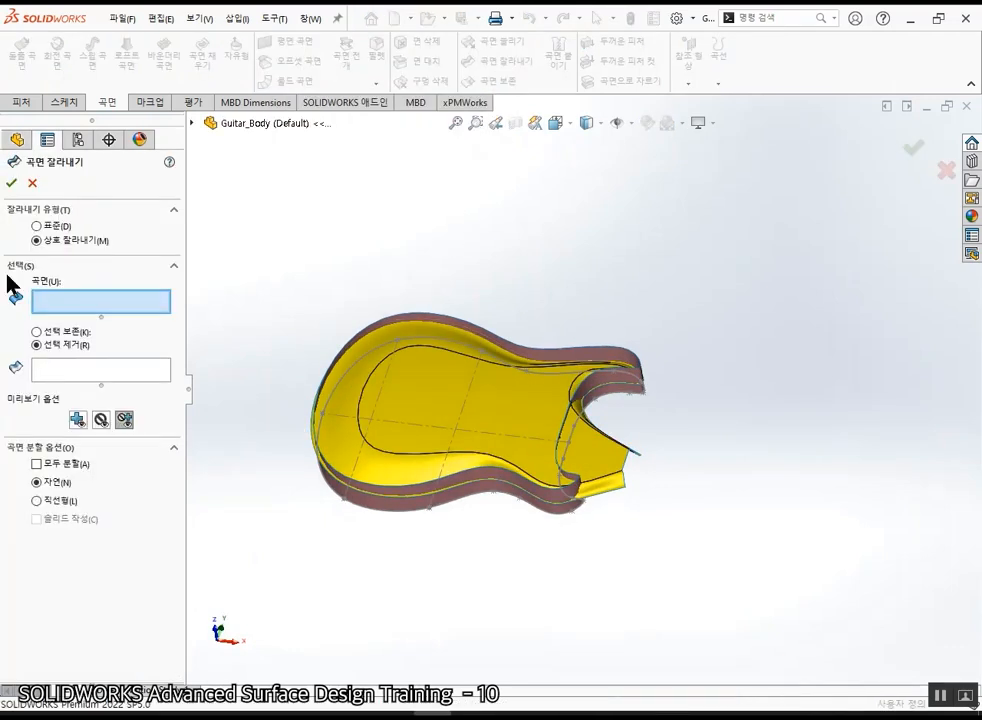
{"action": "left_click", "coordinate": [510, 422]}
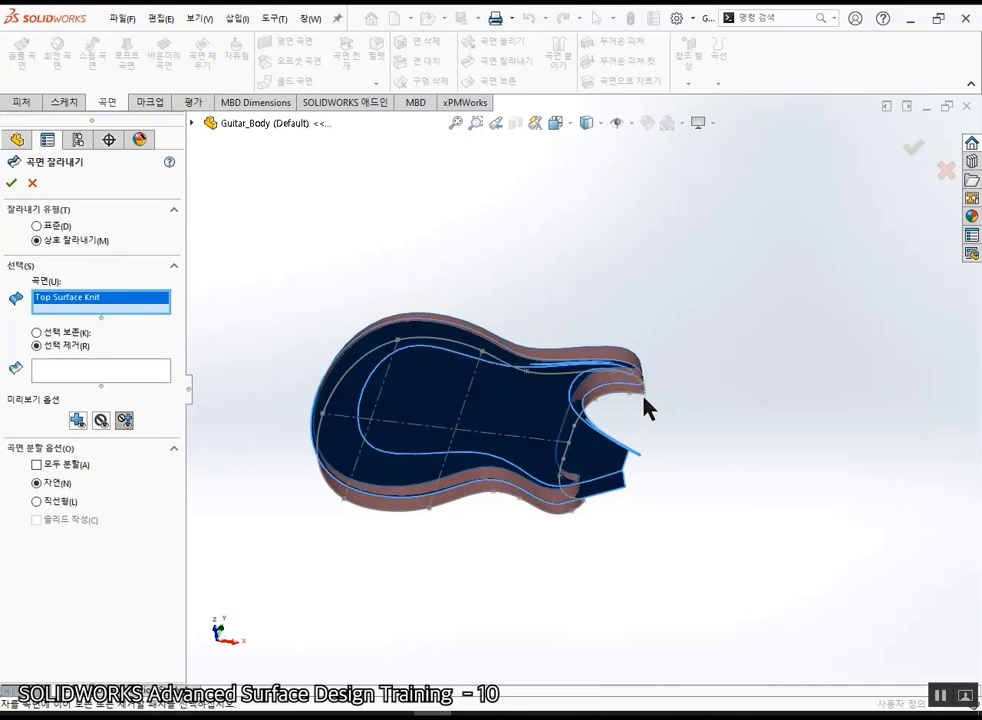
{"action": "left_click", "coordinate": [636, 390]}
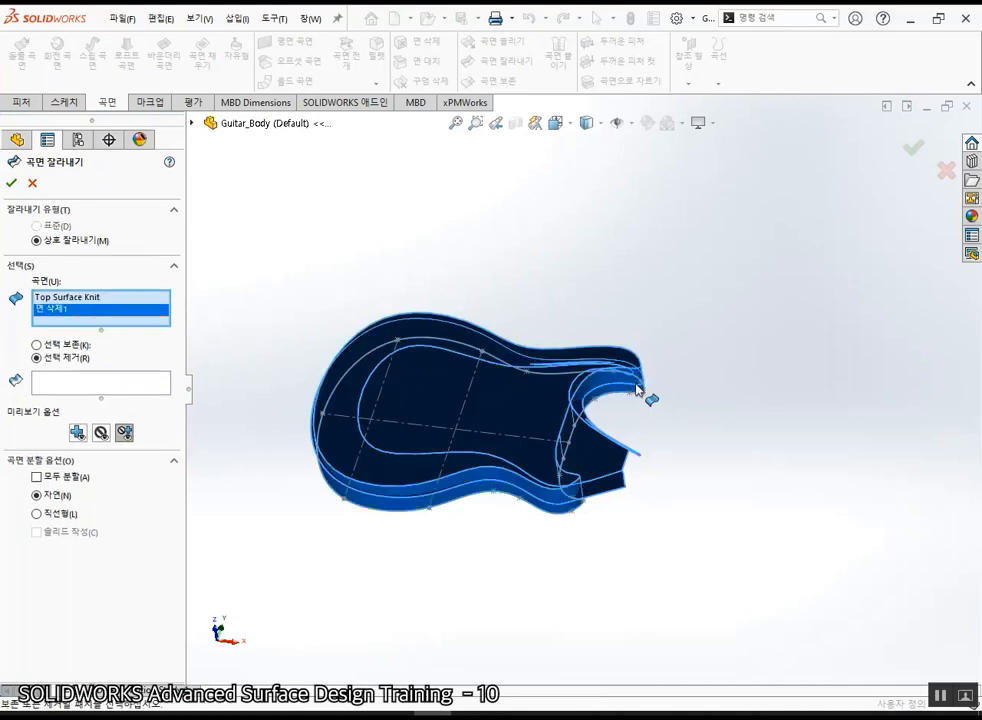
{"action": "left_click", "coordinate": [50, 345]}
- Clear both trimming surfaces and select Top Surface Knit and the open guitar body again
{"action": "left_click", "coordinate": [424, 424]}
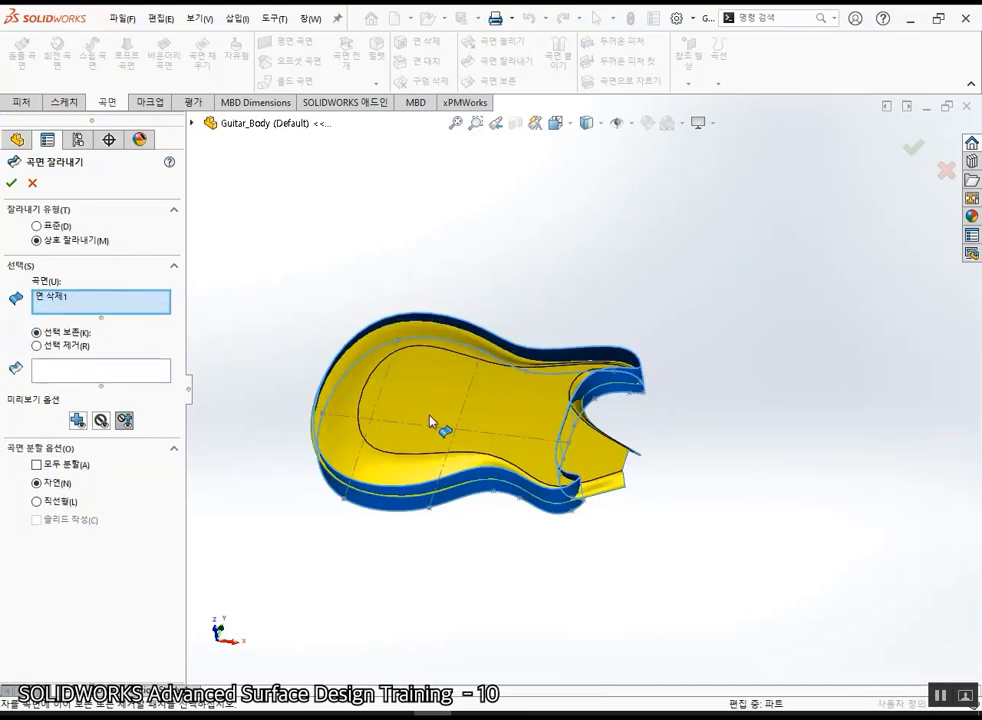
{"action": "middle_click_drag", "start_coordinate": [560, 300], "coordinate": [465, 421]}
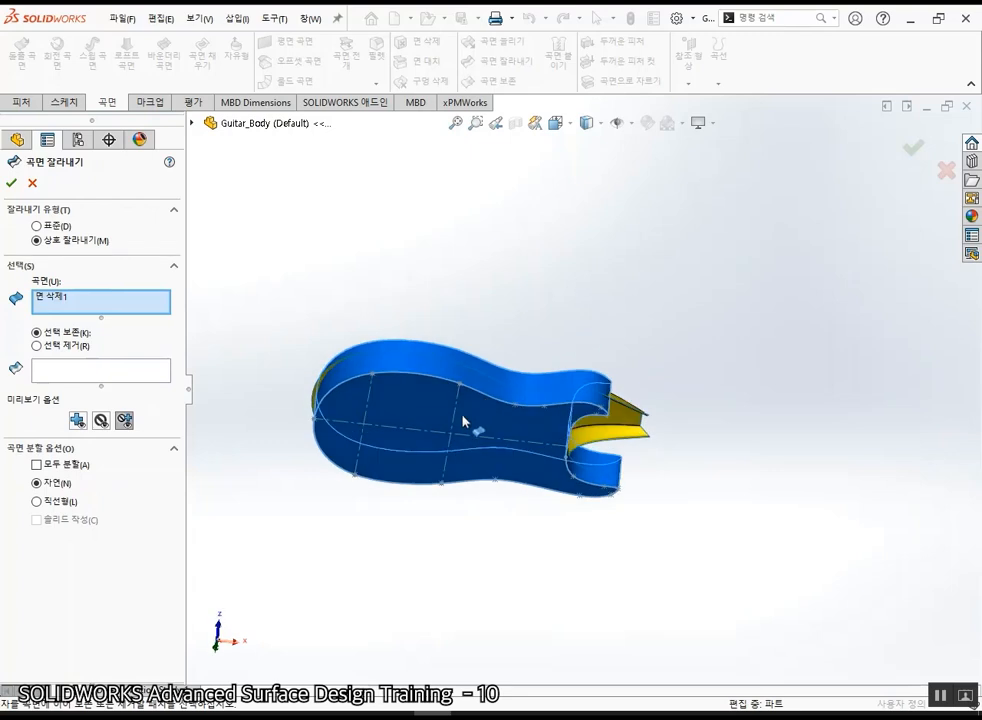
{"action": "left_click", "coordinate": [438, 438]}
{"action": "middle_click_drag", "start_coordinate": [518, 375], "coordinate": [403, 500]}
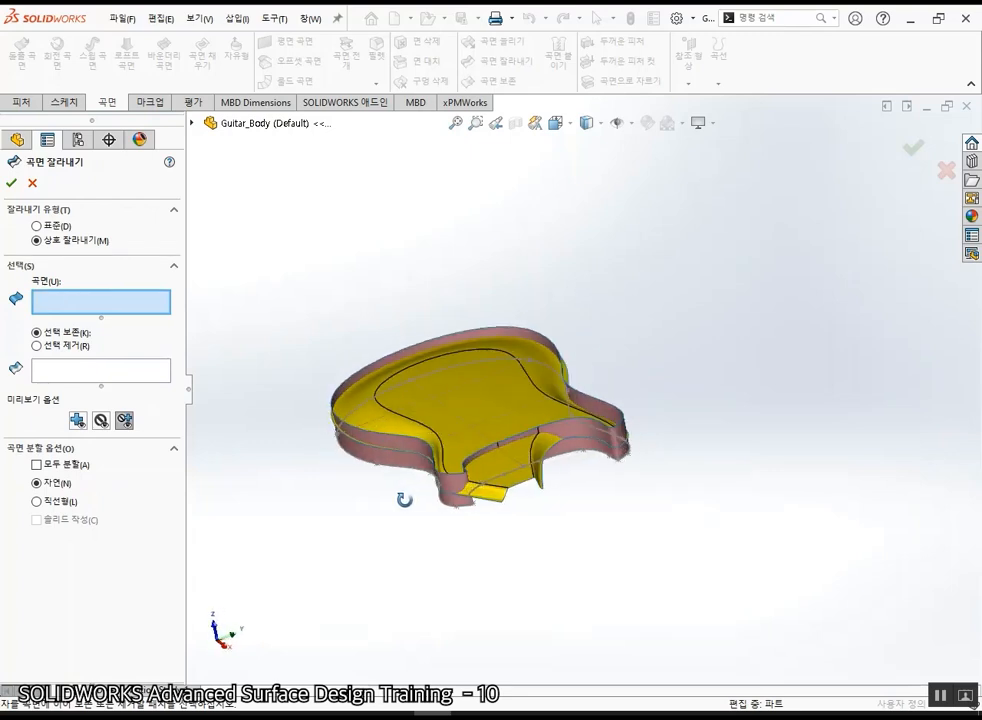
{"action": "left_click", "coordinate": [420, 372]}
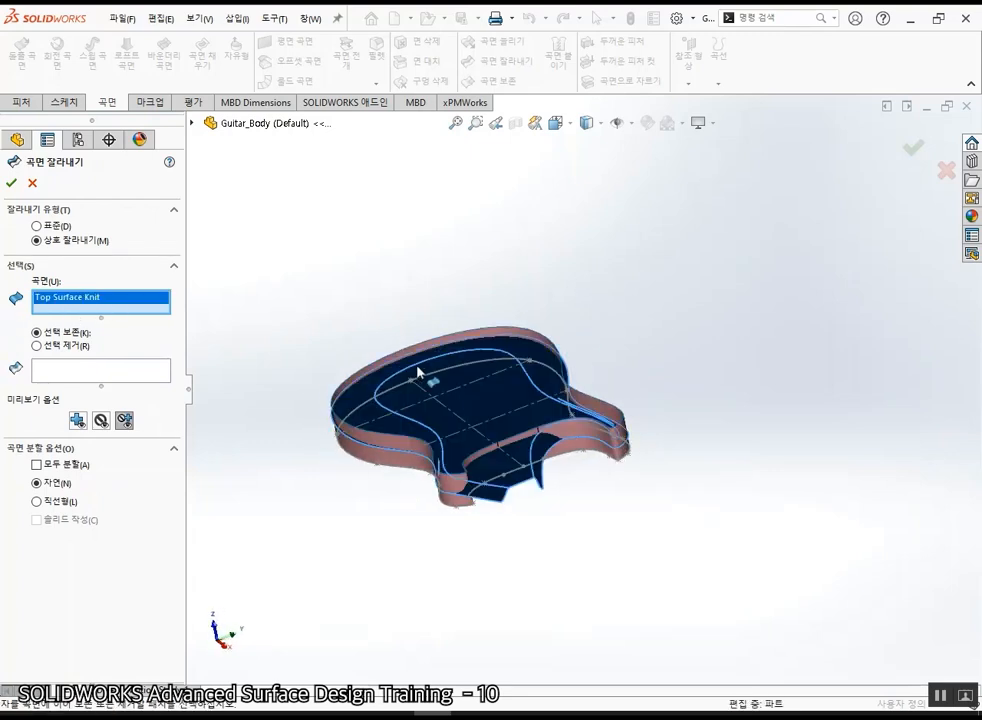
{"action": "left_click", "coordinate": [605, 462]}
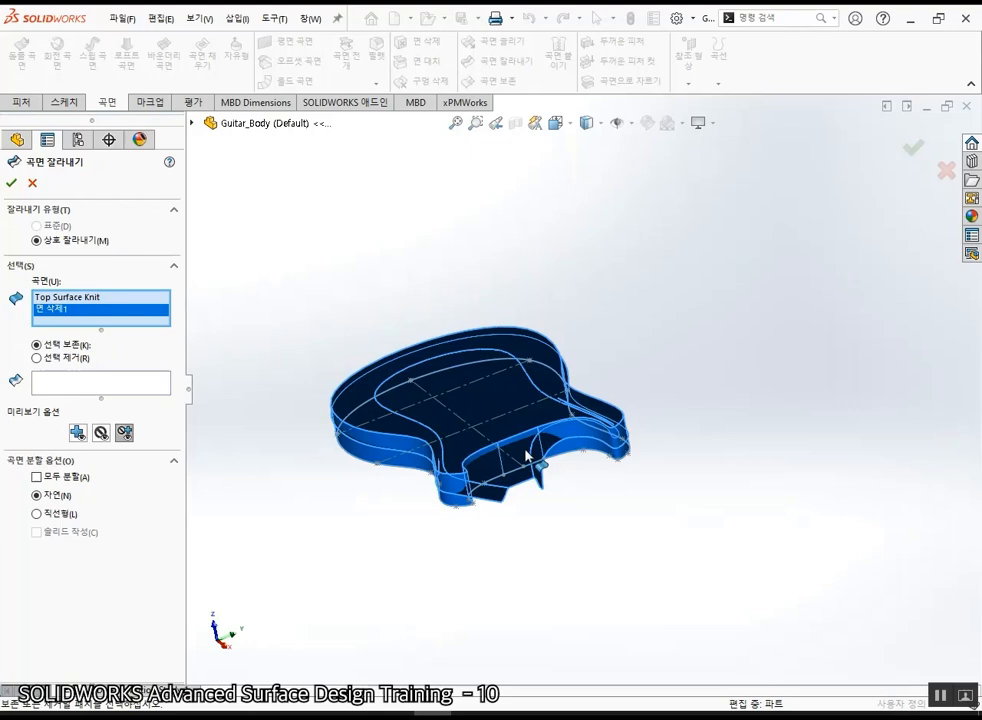
- Keep the knit surface inside the outline and the body walls below it, complete the mutual trim, and inspect the trimmed body
{"action": "left_click", "coordinate": [88, 386]}
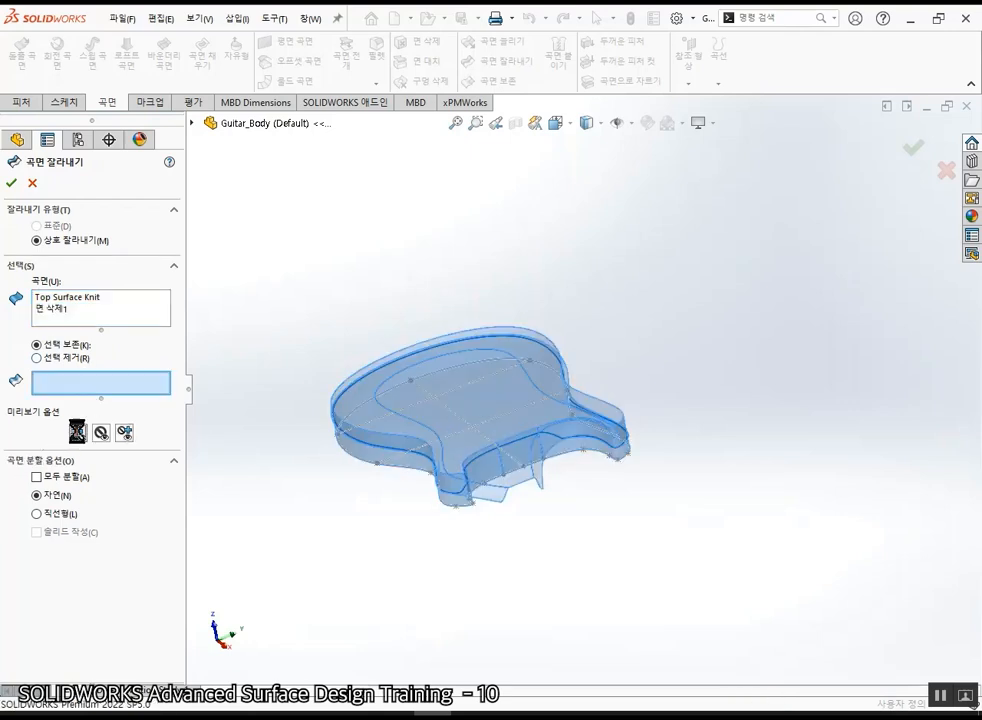
{"action": "left_click", "coordinate": [78, 432]}
{"action": "left_click", "coordinate": [101, 433]}
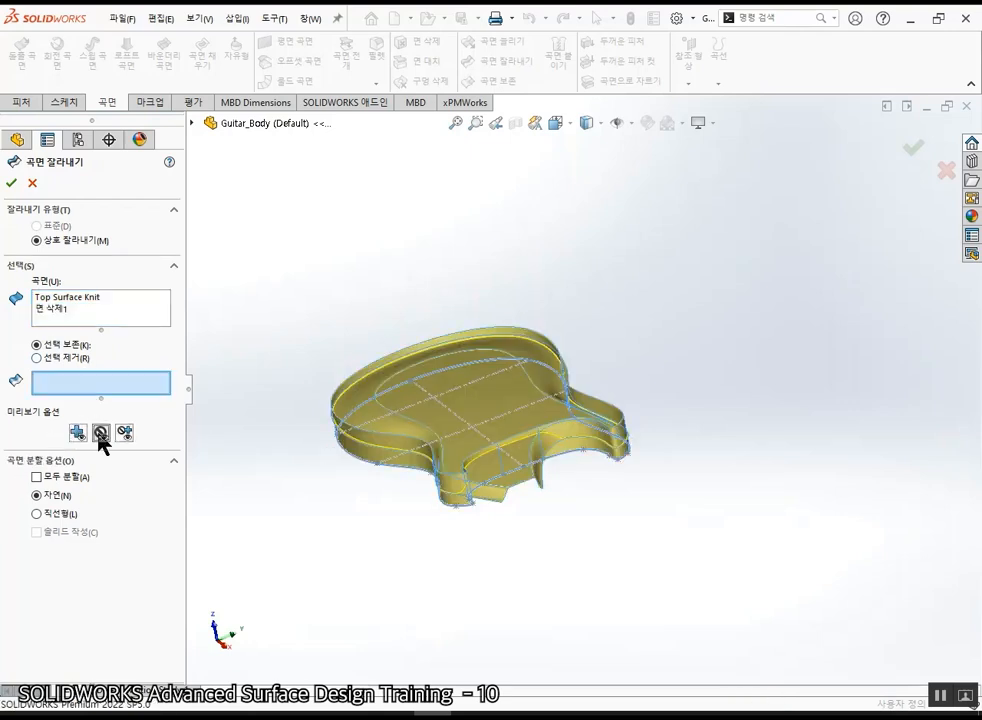
{"action": "left_click", "coordinate": [497, 423]}
{"action": "mouse_move", "coordinate": [497, 423]}
{"action": "middle_mouse_down"}
{"action": "mouse_move", "coordinate": [487, 405]}
{"action": "mouse_move", "coordinate": [434, 443]}
{"action": "middle_mouse_up"}
{"action": "left_click", "coordinate": [434, 443]}
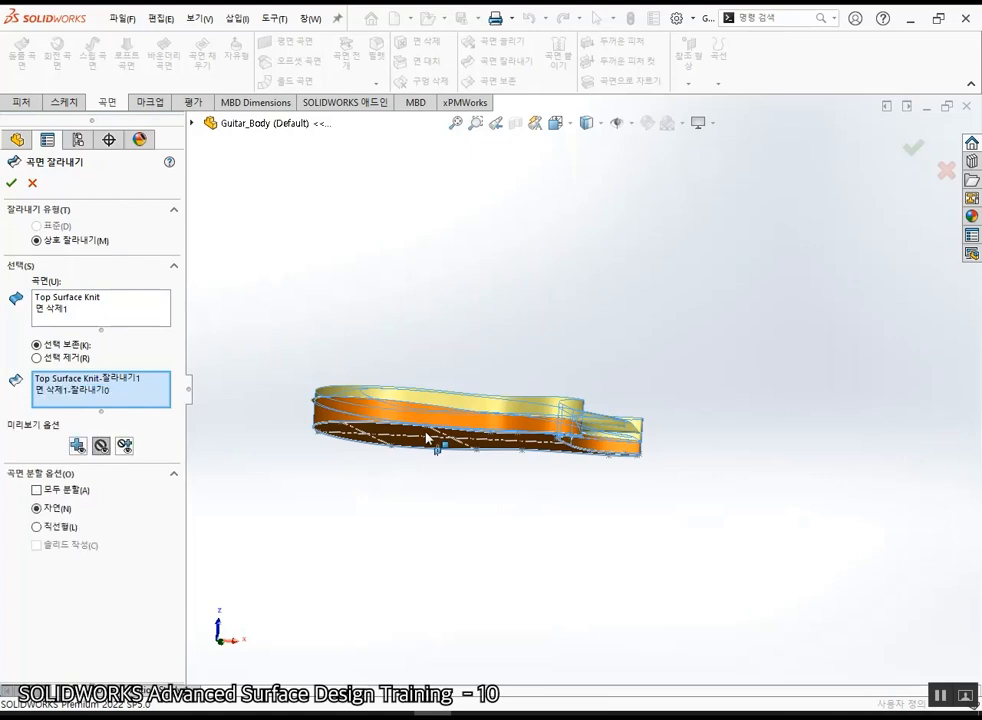
{"action": "mouse_move", "coordinate": [510, 275]}
{"action": "middle_mouse_down"}
{"action": "mouse_move", "coordinate": [530, 235]}
{"action": "mouse_move", "coordinate": [452, 436]}
{"action": "mouse_move", "coordinate": [401, 533]}
{"action": "mouse_move", "coordinate": [434, 368]}
{"action": "mouse_move", "coordinate": [467, 285]}
{"action": "mouse_move", "coordinate": [477, 293]}
{"action": "middle_mouse_up"}
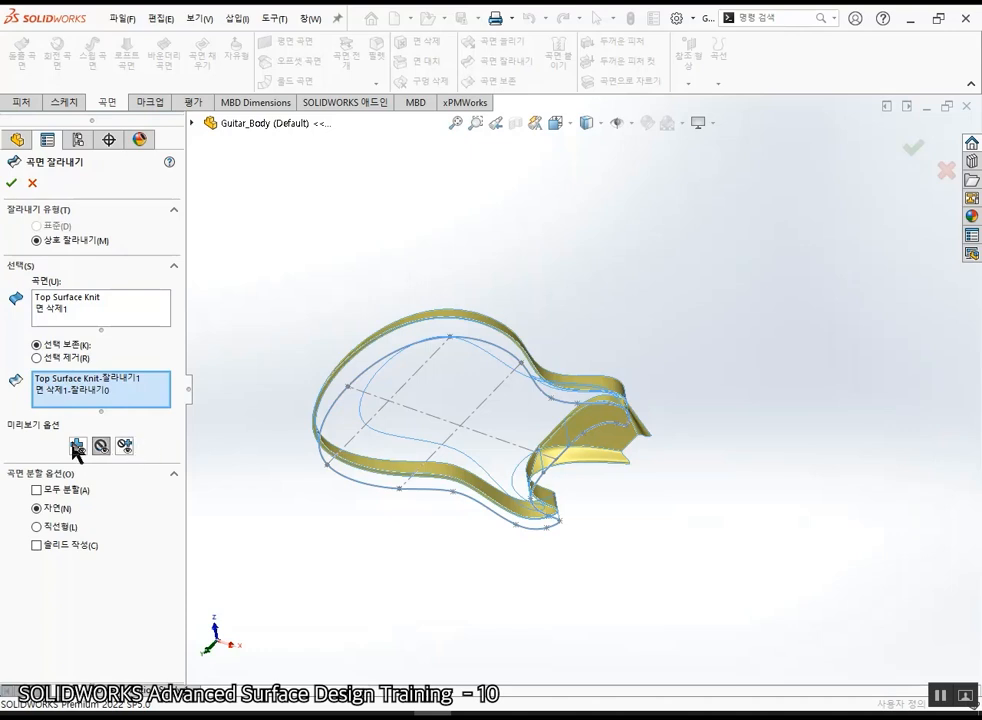
{"action": "left_click", "coordinate": [11, 184]}
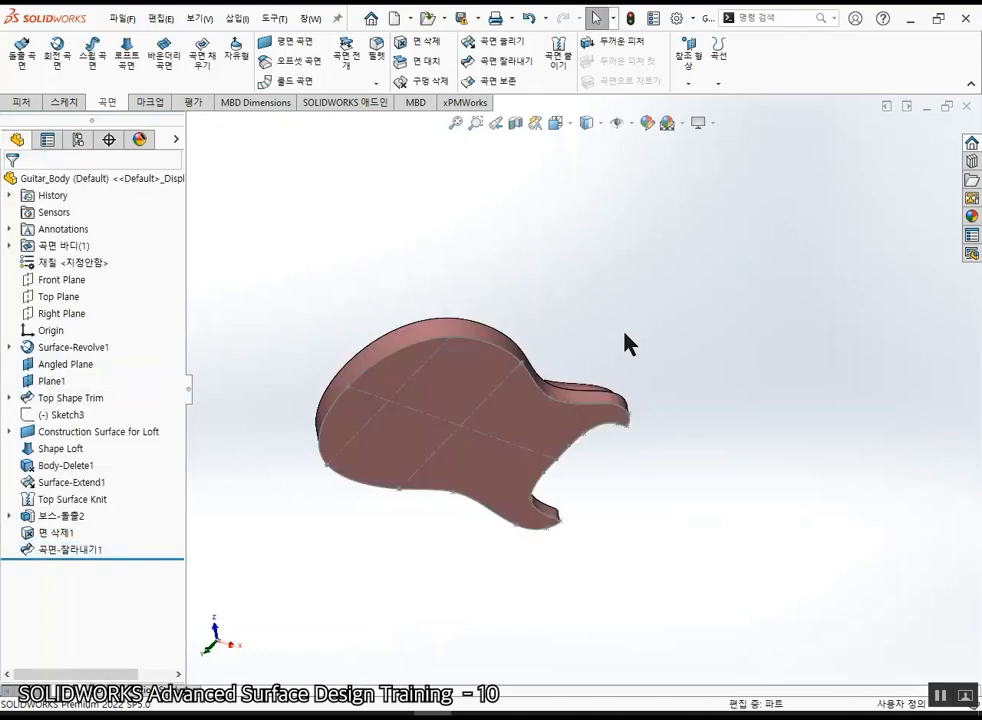
{"action": "middle_click_drag", "start_coordinate": [498, 337], "coordinate": [387, 263]}
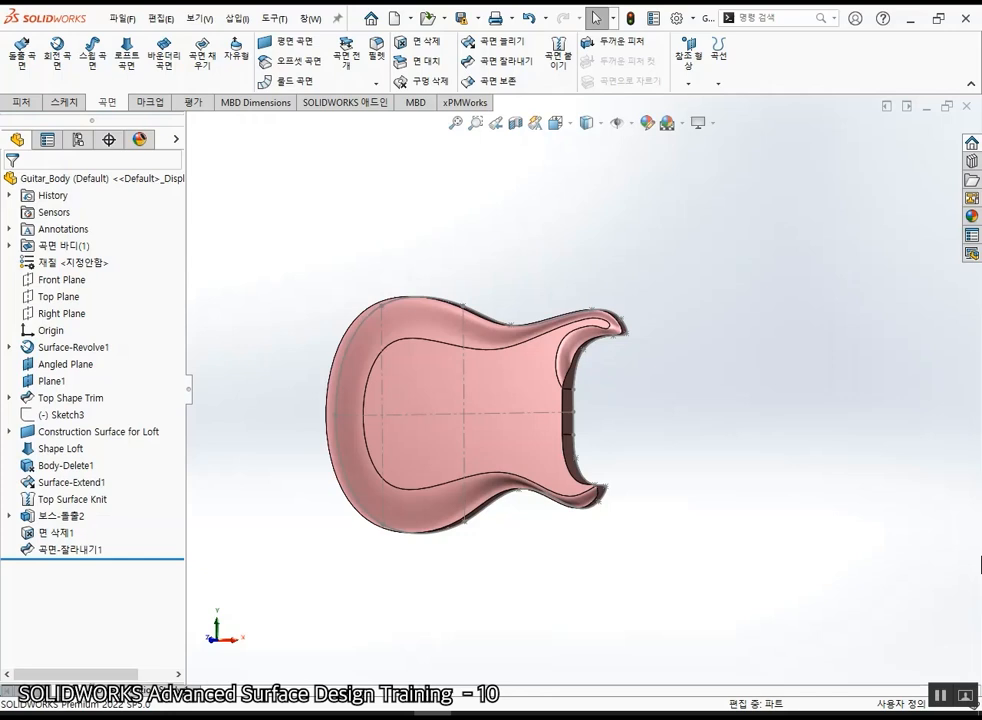
- Review the guitar body's feature rebuild times in Performance Evaluation and close the report
{"action": "left_click", "coordinate": [193, 103]}
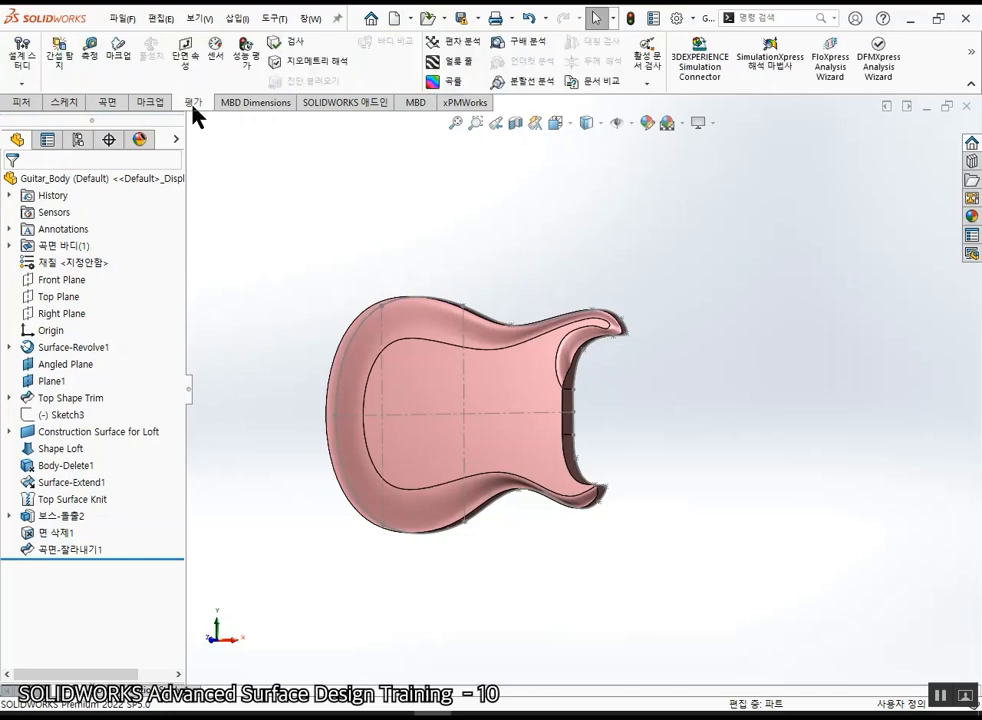
{"action": "left_click", "coordinate": [246, 60]}
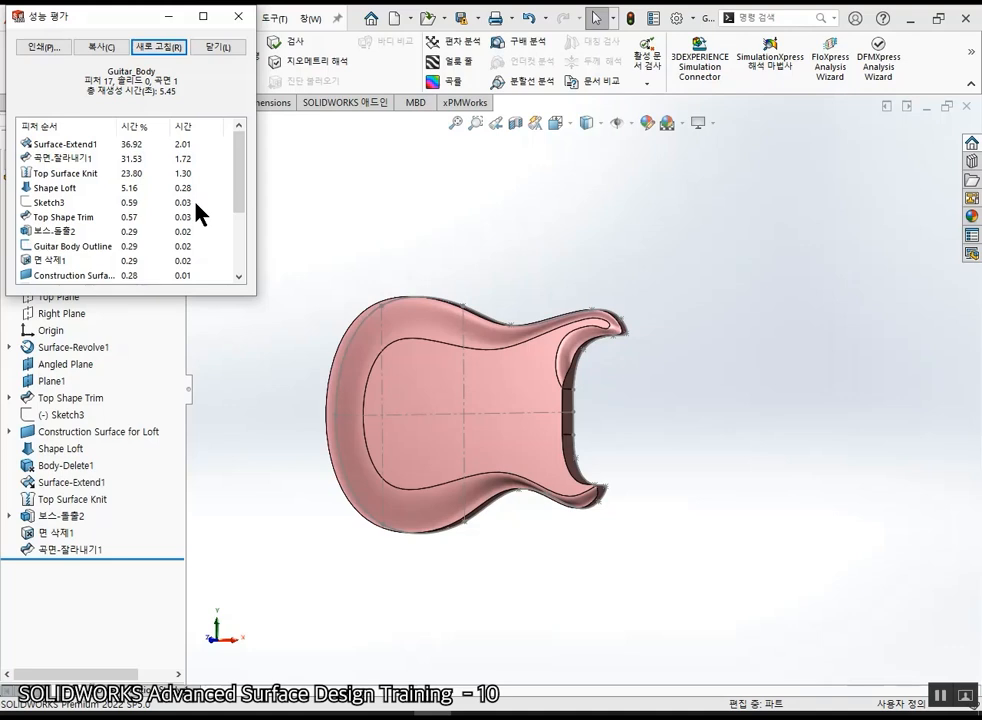
{"action": "left_click", "coordinate": [218, 47]}
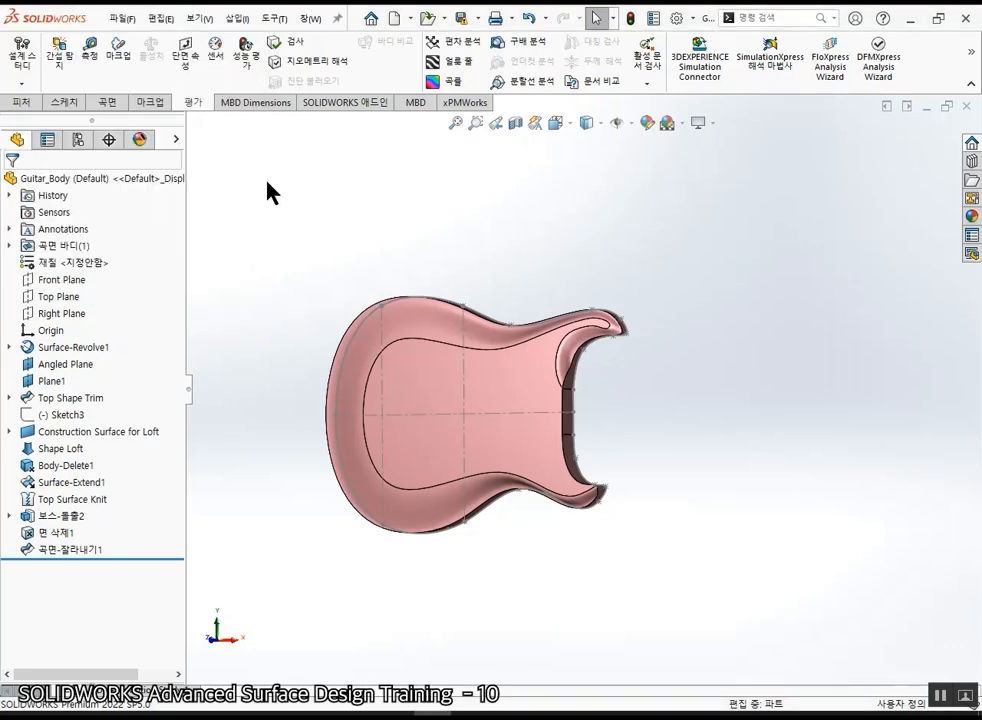
- Open the part Wrought Iron.SLDPRT from the Lesson12 Case Study folder
{"action": "left_click", "coordinate": [131, 18]}
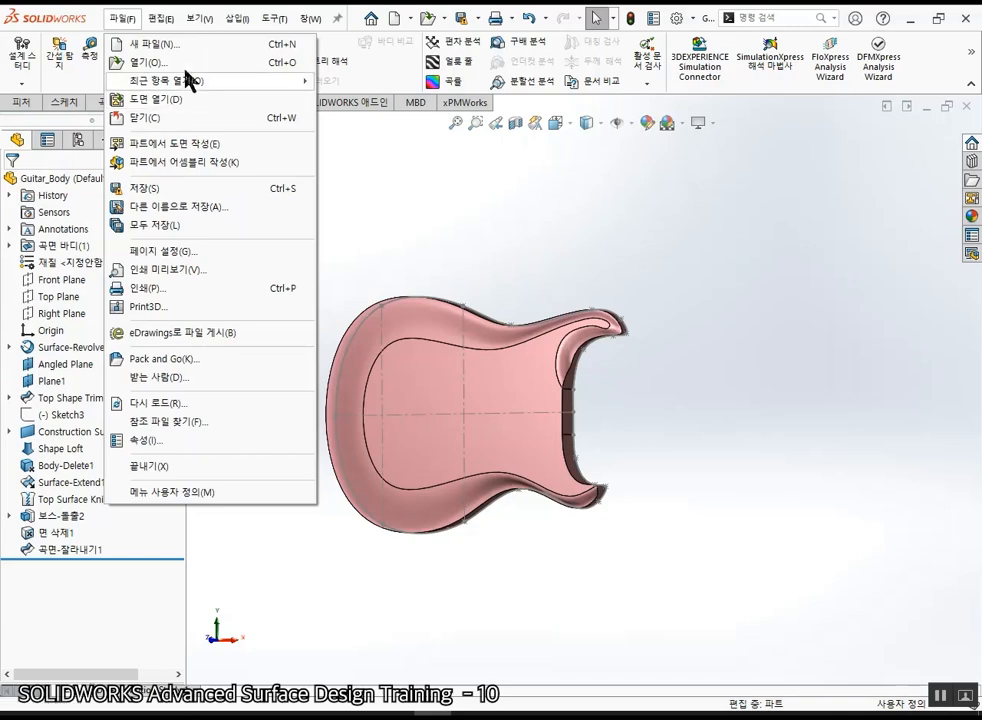
{"action": "left_click", "coordinate": [186, 67]}
{"action": "left_click", "coordinate": [279, 352]}
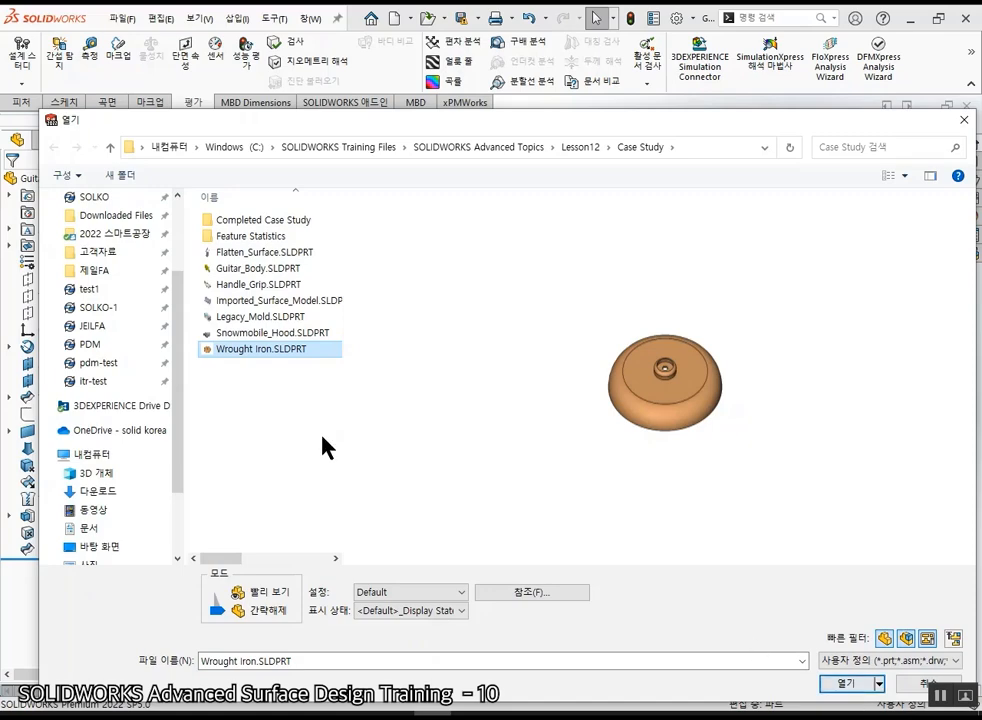
{"action": "left_click", "coordinate": [846, 684]}
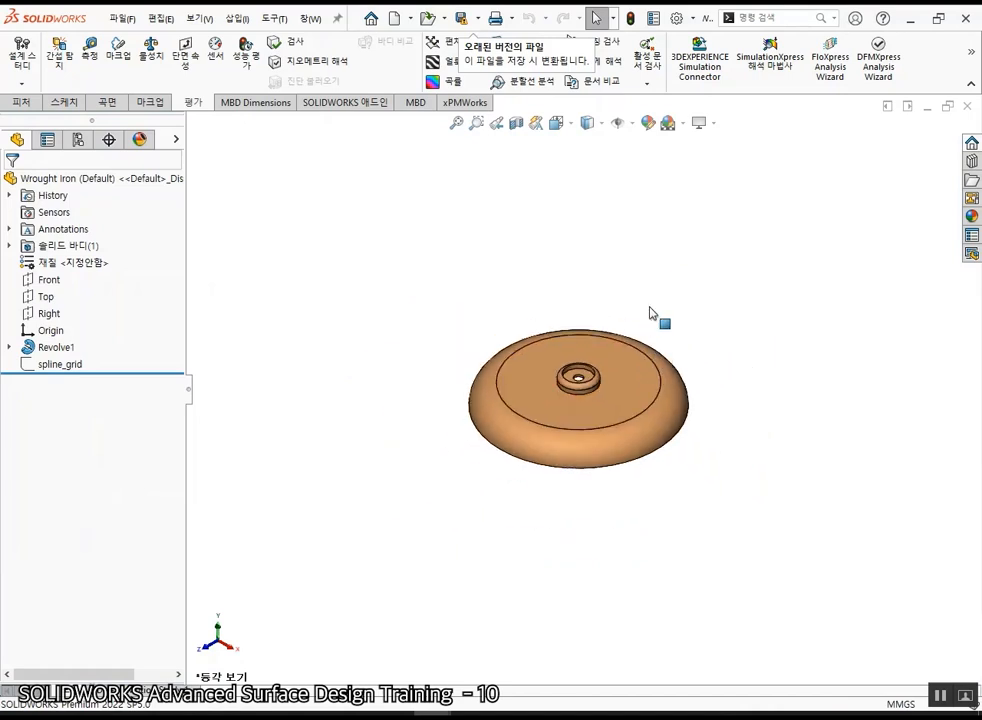
- Open Wrought Iron_&.SLDPRT from the Completed Case Study folder for reference and return to the Wrought Iron part
{"action": "left_click", "coordinate": [428, 20]}
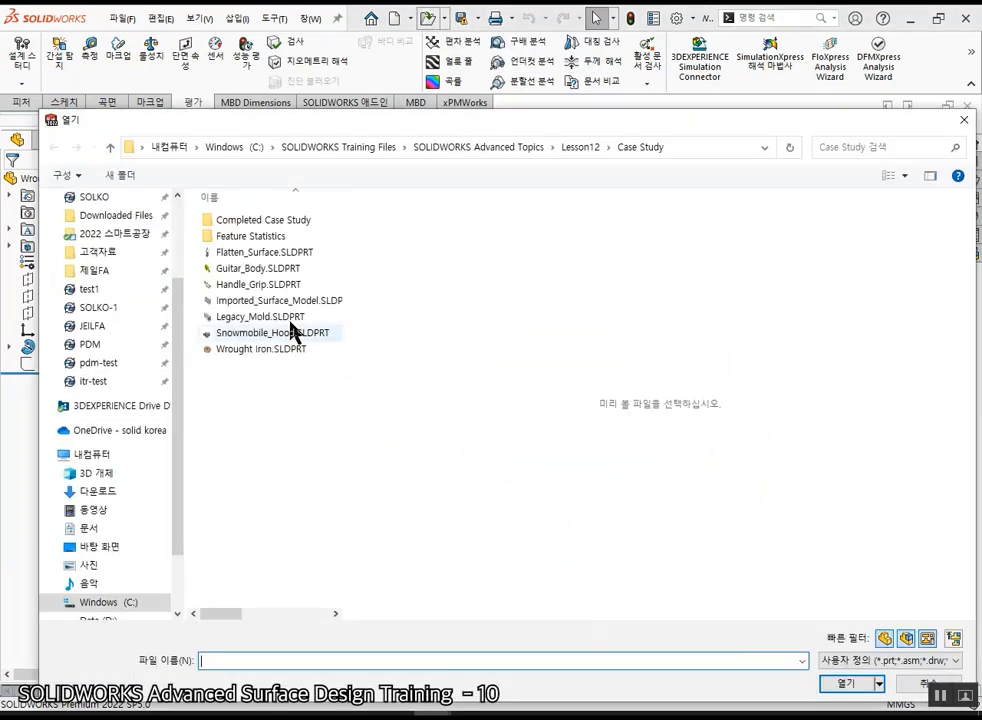
{"action": "double_click", "coordinate": [284, 221]}
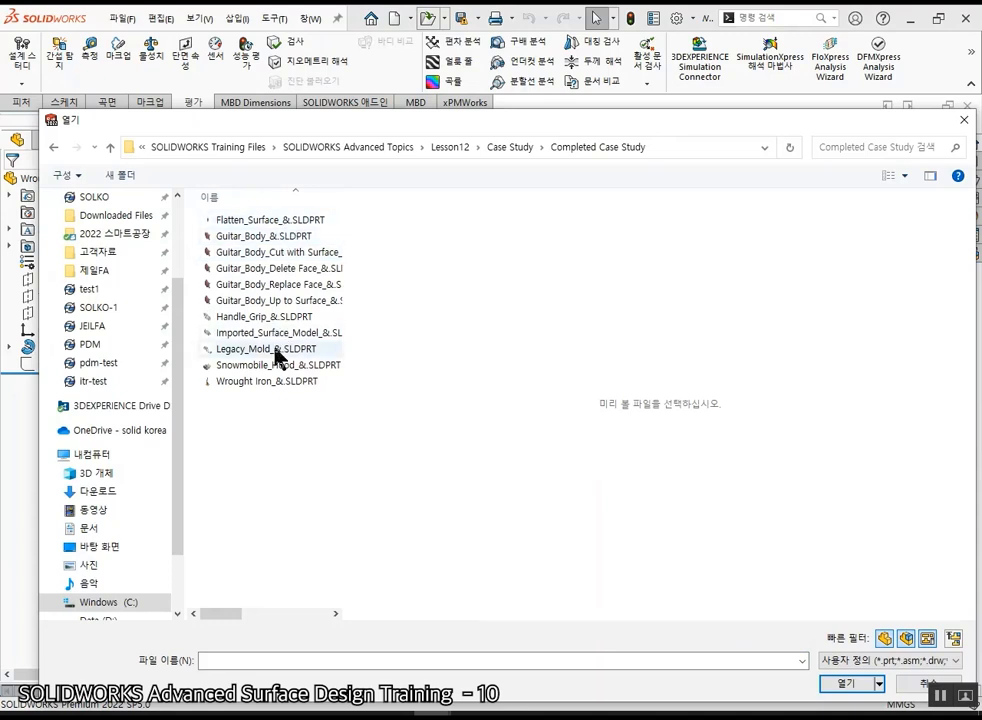
{"action": "double_click", "coordinate": [270, 383]}
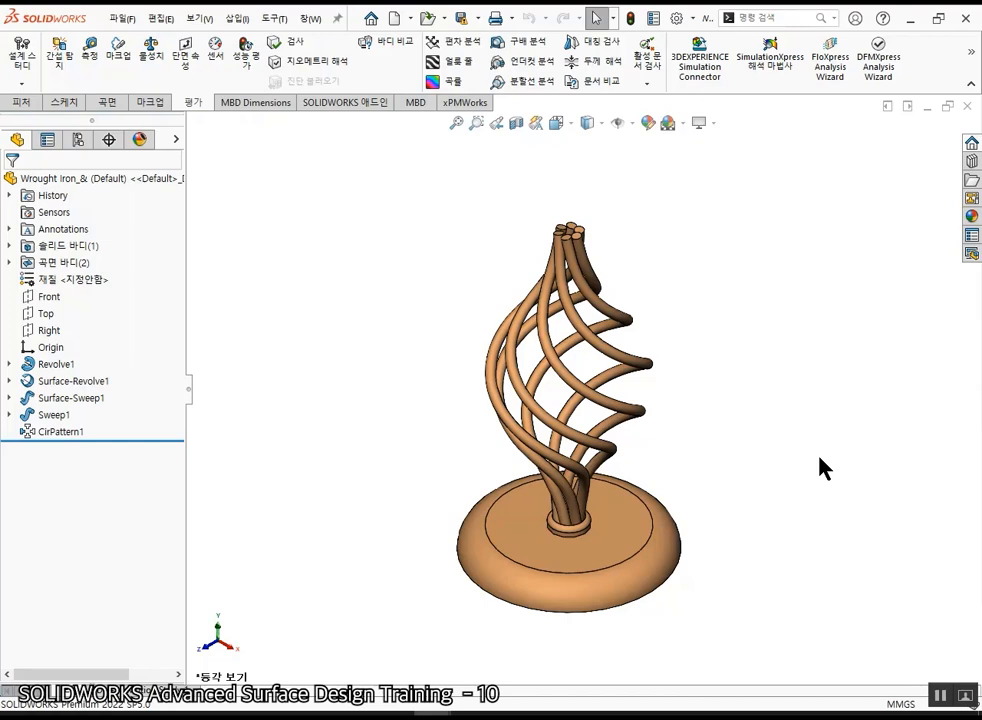
{"action": "key", "text": "ctrl+Tab"}
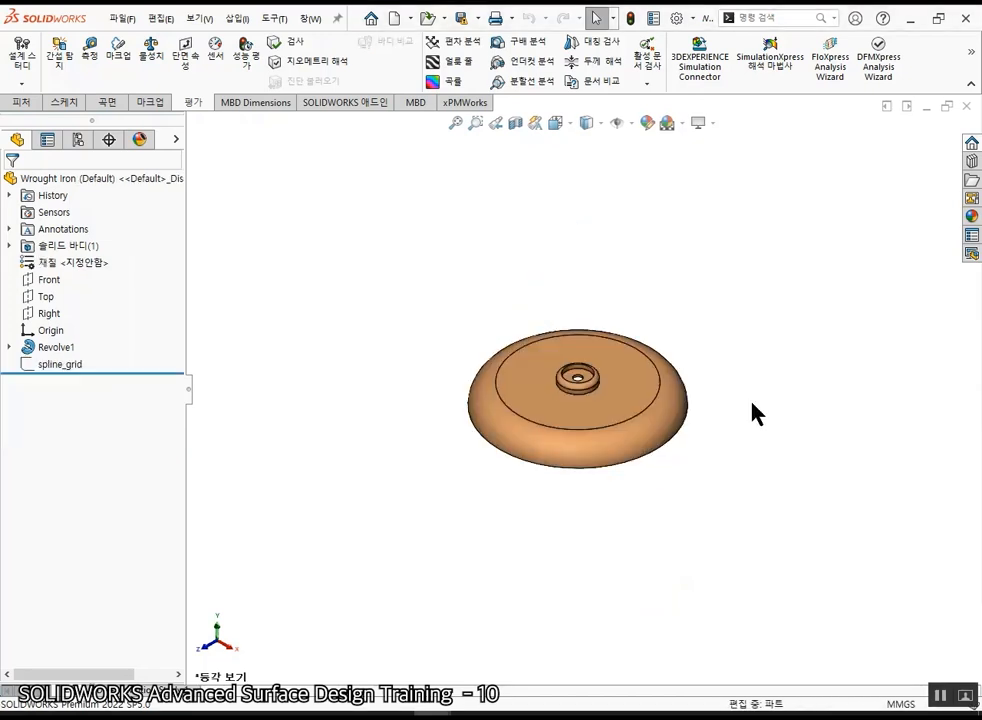
- Show the hidden spline_grid sketch in the Wrought Iron part
{"action": "left_click", "coordinate": [62, 365]}
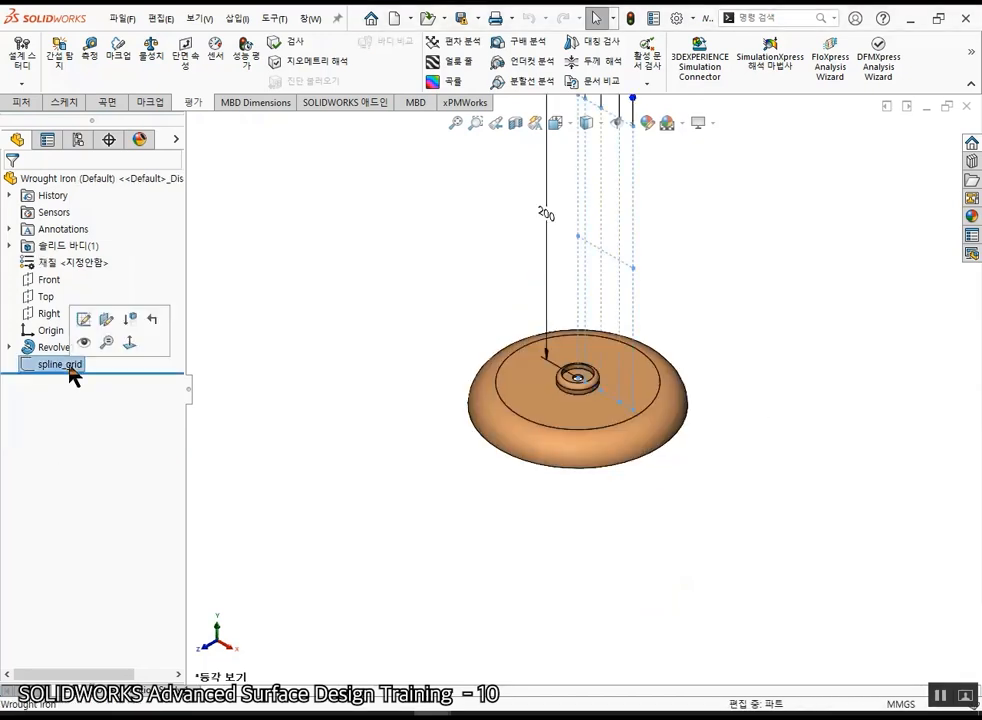
{"action": "left_click", "coordinate": [186, 369]}
{"action": "left_click", "coordinate": [58, 369]}
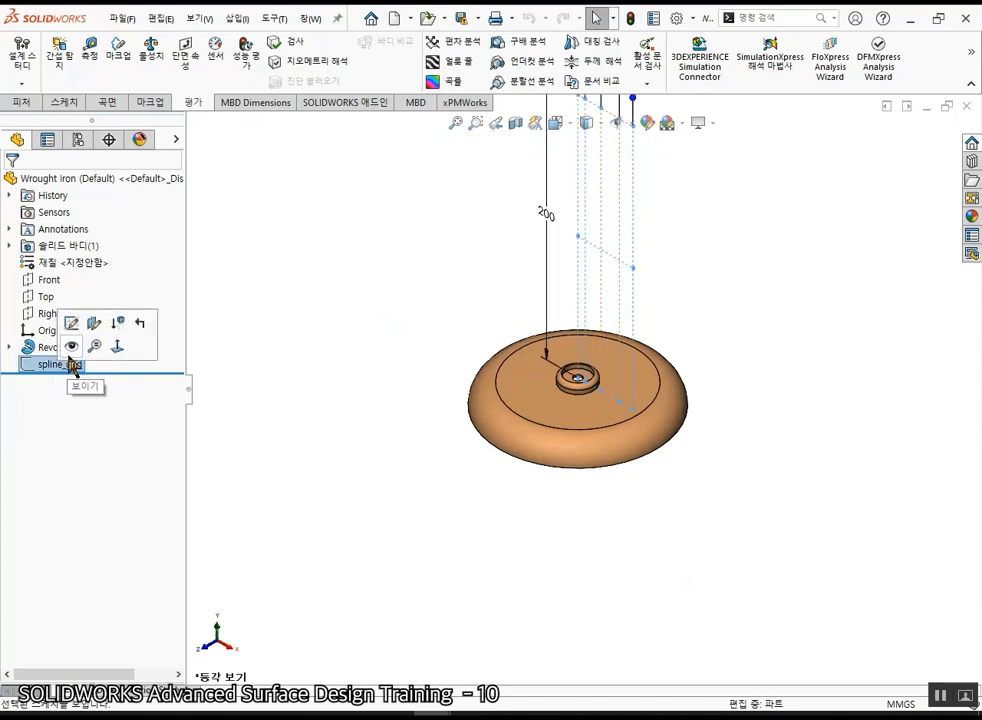
{"action": "left_click", "coordinate": [74, 347]}
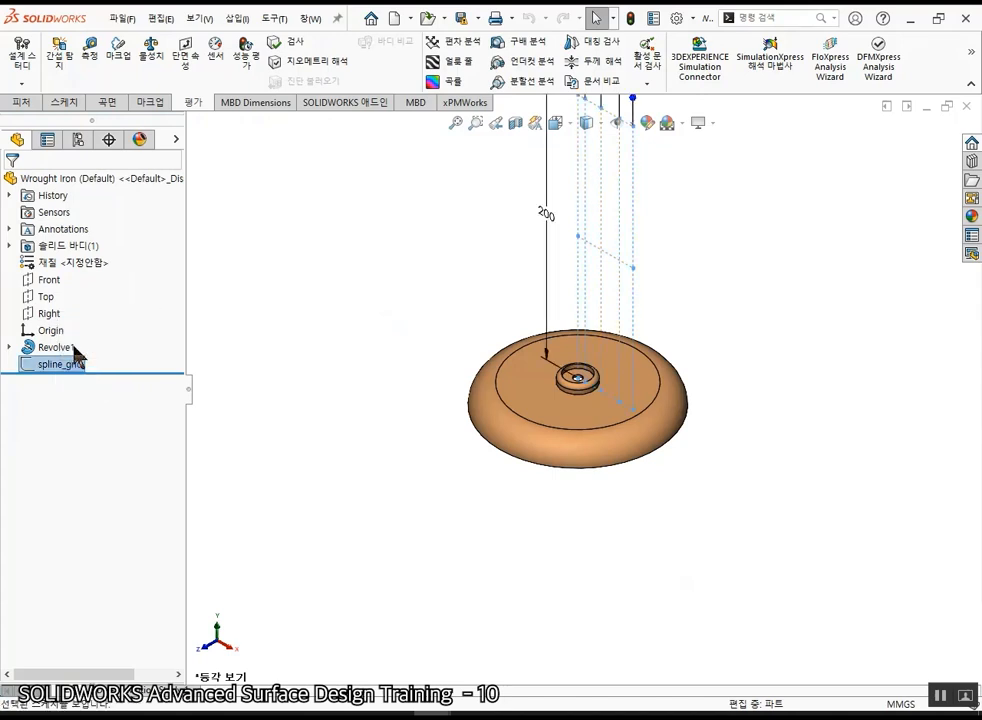
{"action": "left_click", "coordinate": [311, 288]}
{"action": "left_click", "coordinate": [78, 366]}
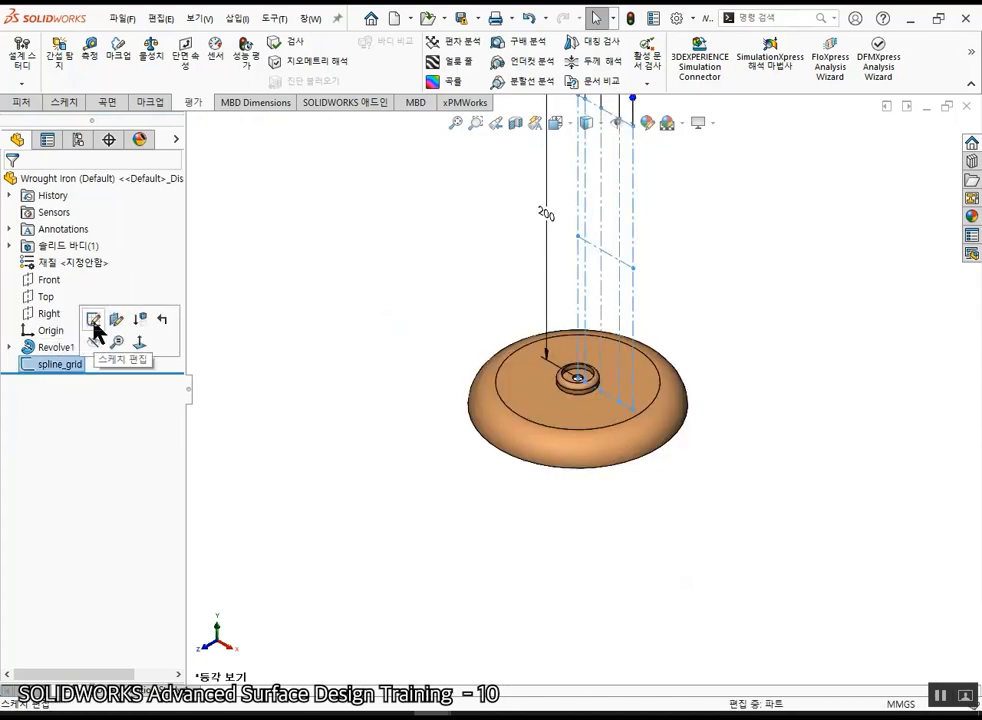
{"action": "left_click", "coordinate": [294, 281]}
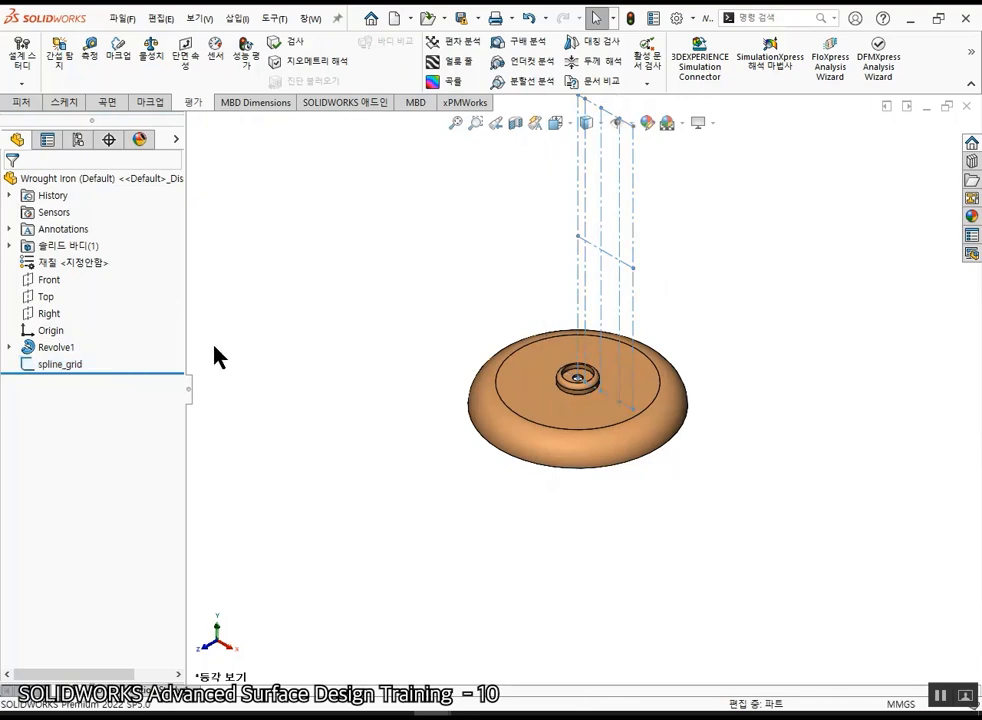
- Edit spline_grid and draw a seven-point spline from the 6 mm line's upper end, bulging through 19, 34 and 45 mm, to its lower end
{"action": "left_click", "coordinate": [68, 367]}
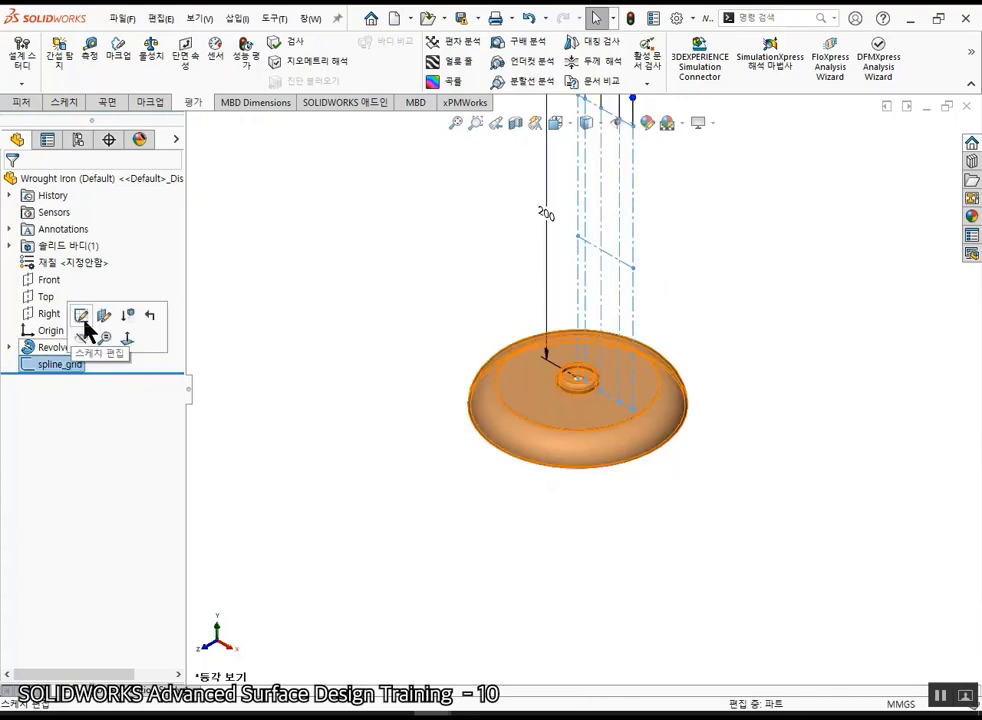
{"action": "left_click", "coordinate": [83, 320]}
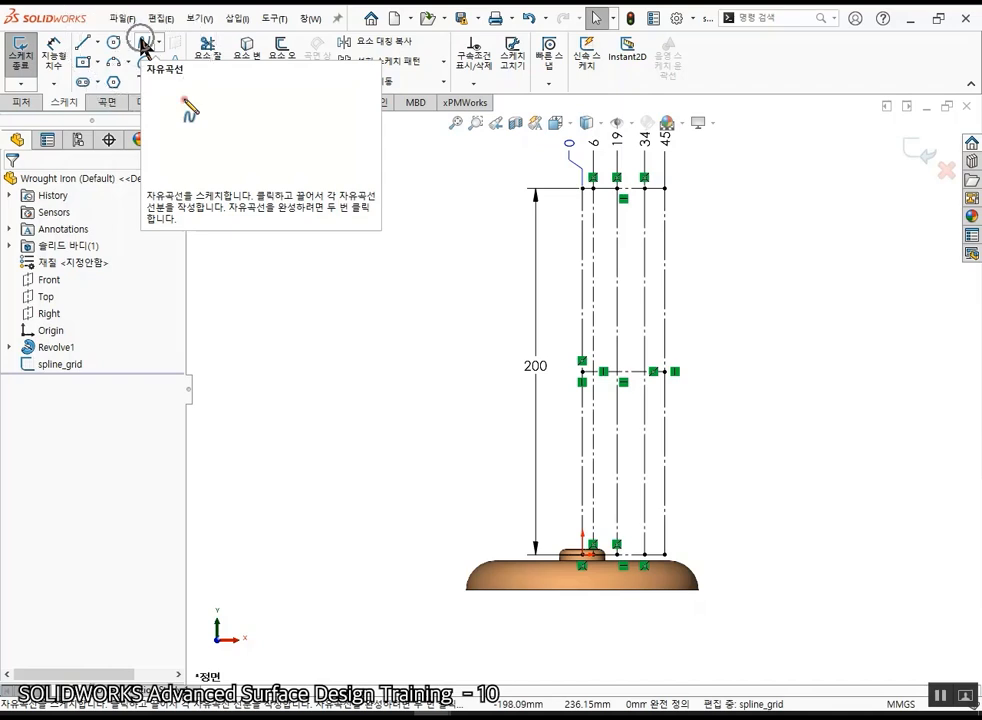
{"action": "left_click", "coordinate": [143, 47]}
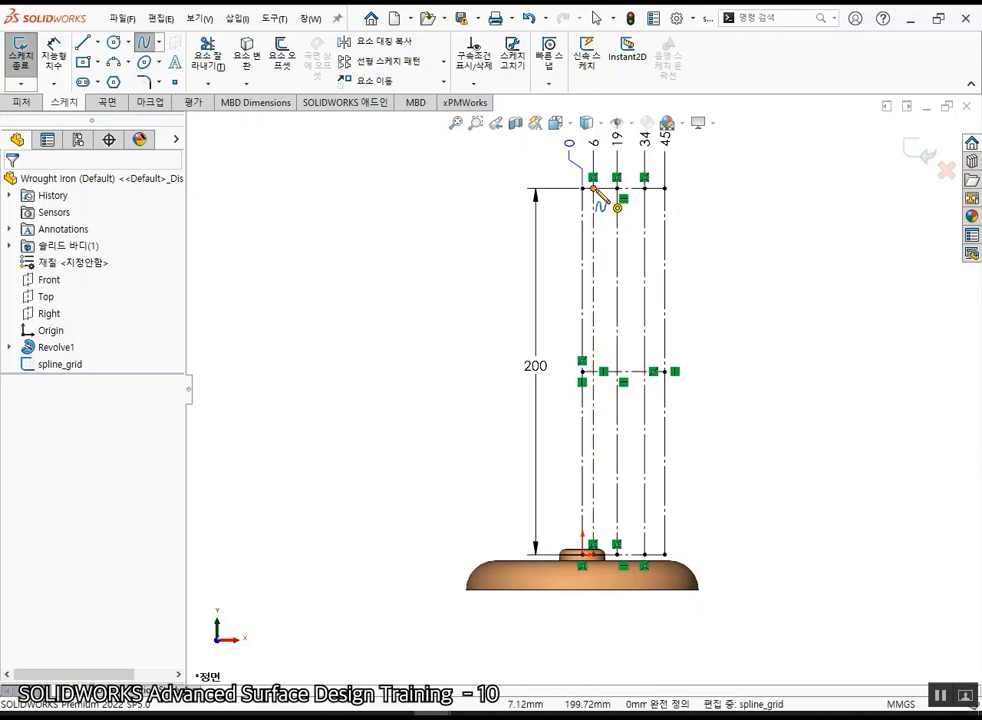
{"action": "left_click", "coordinate": [593, 189]}
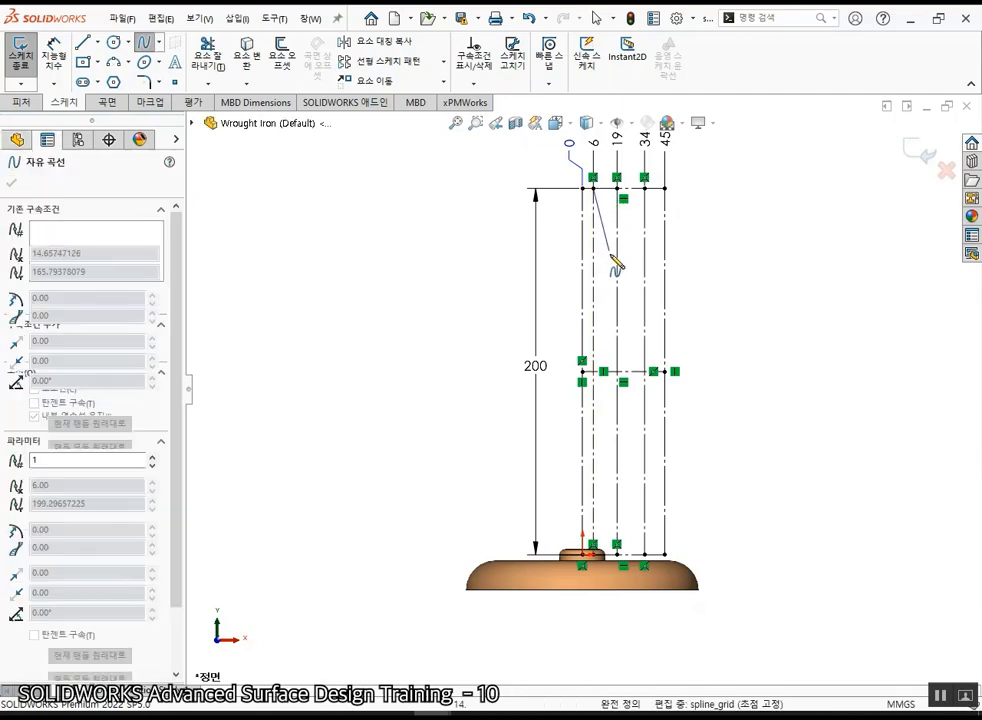
{"action": "left_click", "coordinate": [618, 276]}
{"action": "left_click", "coordinate": [645, 338]}
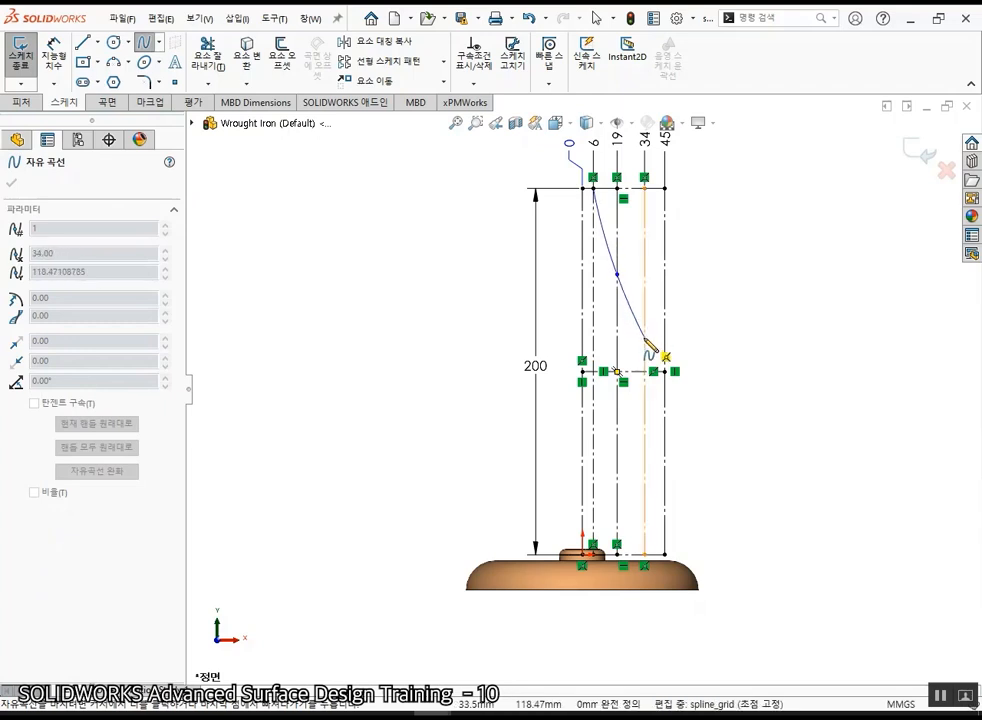
{"action": "double_click", "coordinate": [665, 371]}
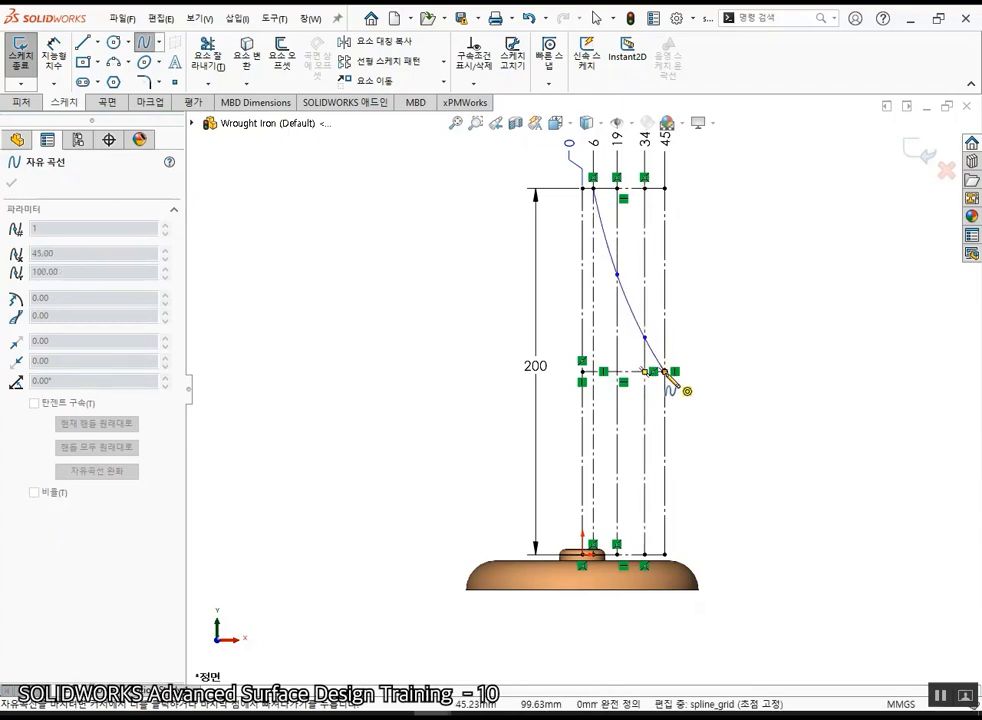
{"action": "left_click", "coordinate": [645, 423]}
{"action": "left_click", "coordinate": [617, 476]}
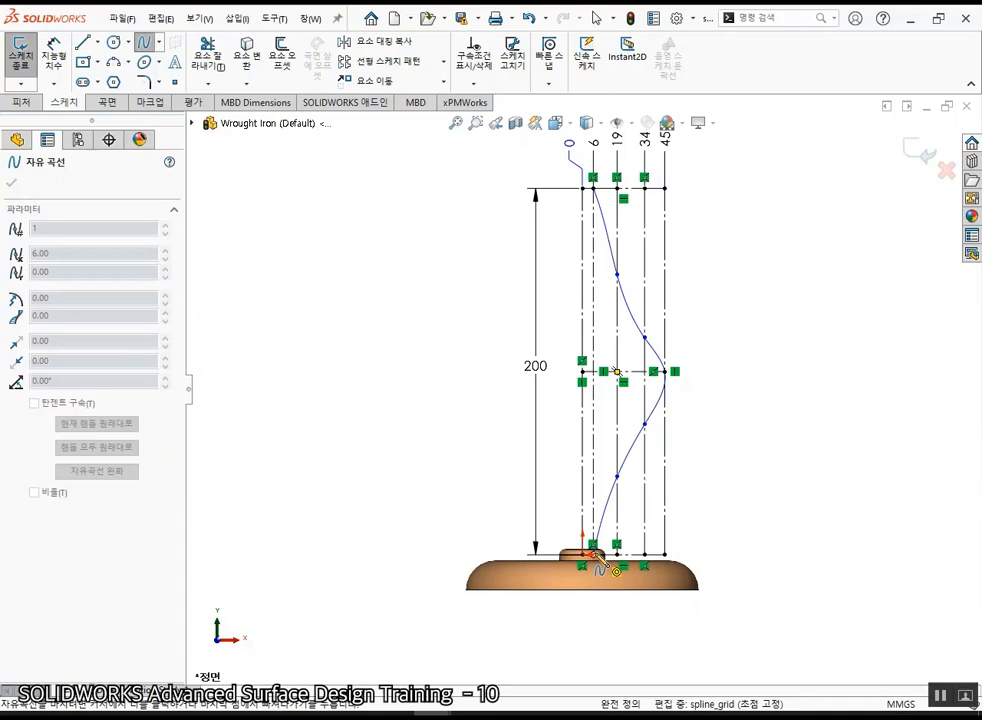
{"action": "key", "text": "Escape"}
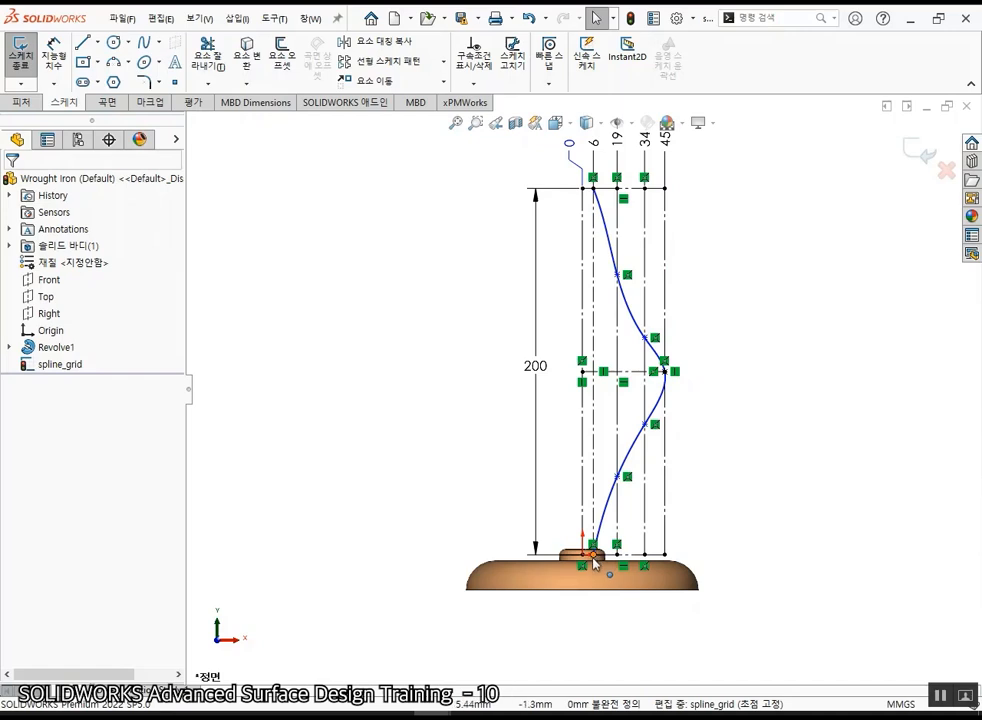
- Add vertical relations to the tangent handles at the spline's upper and lower ends
{"action": "left_click", "coordinate": [604, 222]}
{"action": "scroll", "coordinate": [599, 208], "scroll_direction": "down", "scroll_amount": 5}
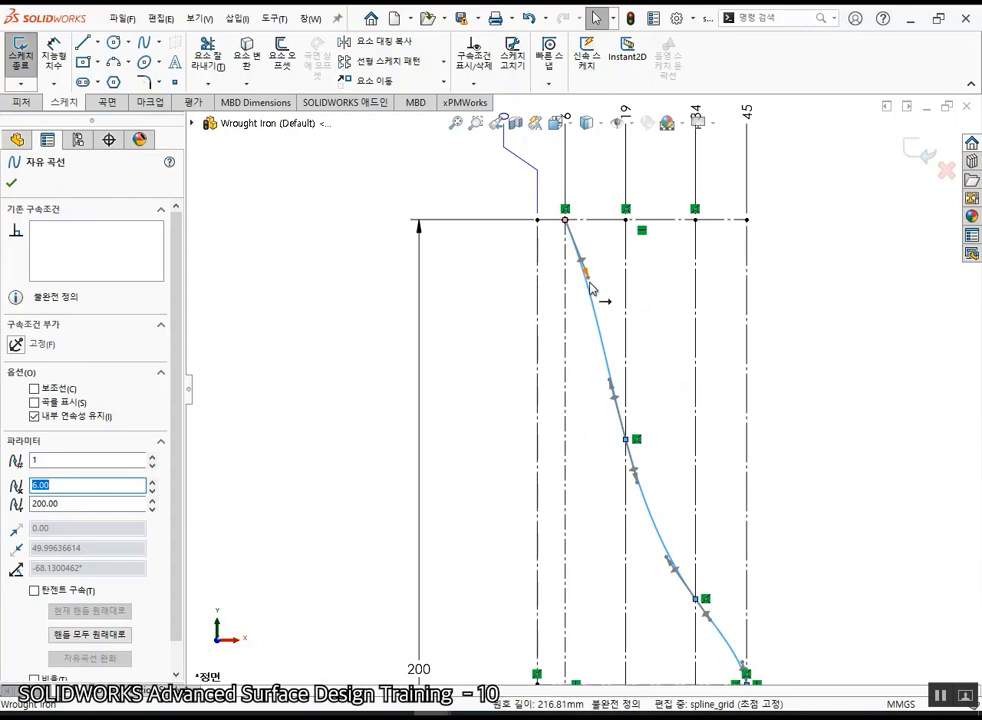
{"action": "left_click", "coordinate": [592, 287]}
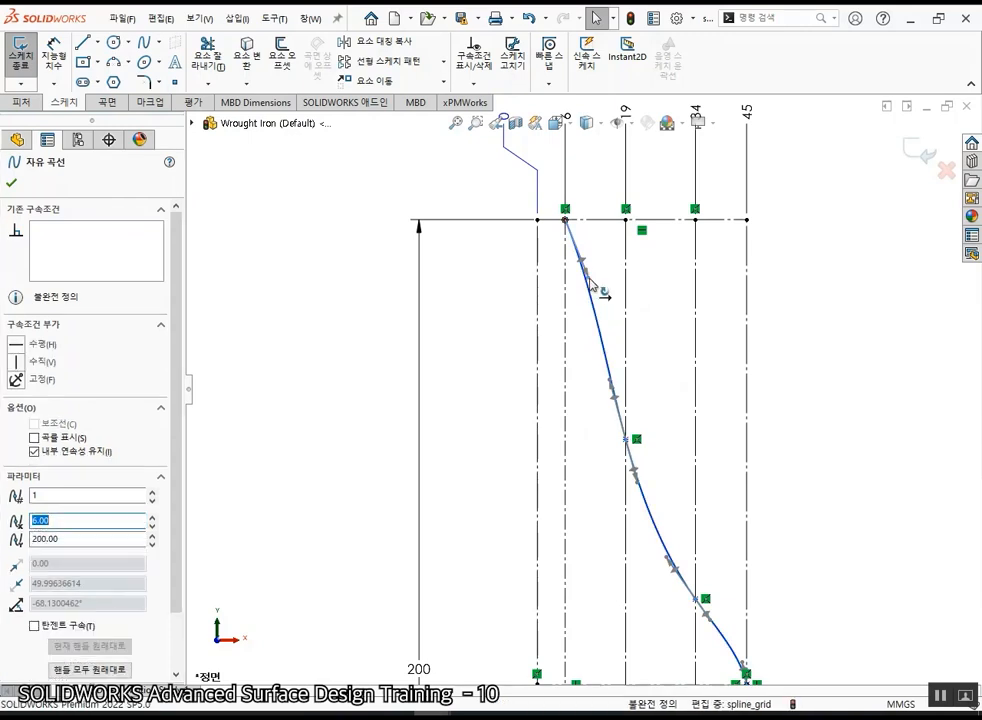
{"action": "left_click", "coordinate": [18, 363]}
{"action": "scroll", "coordinate": [767, 428], "scroll_direction": "up", "scroll_amount": 5}
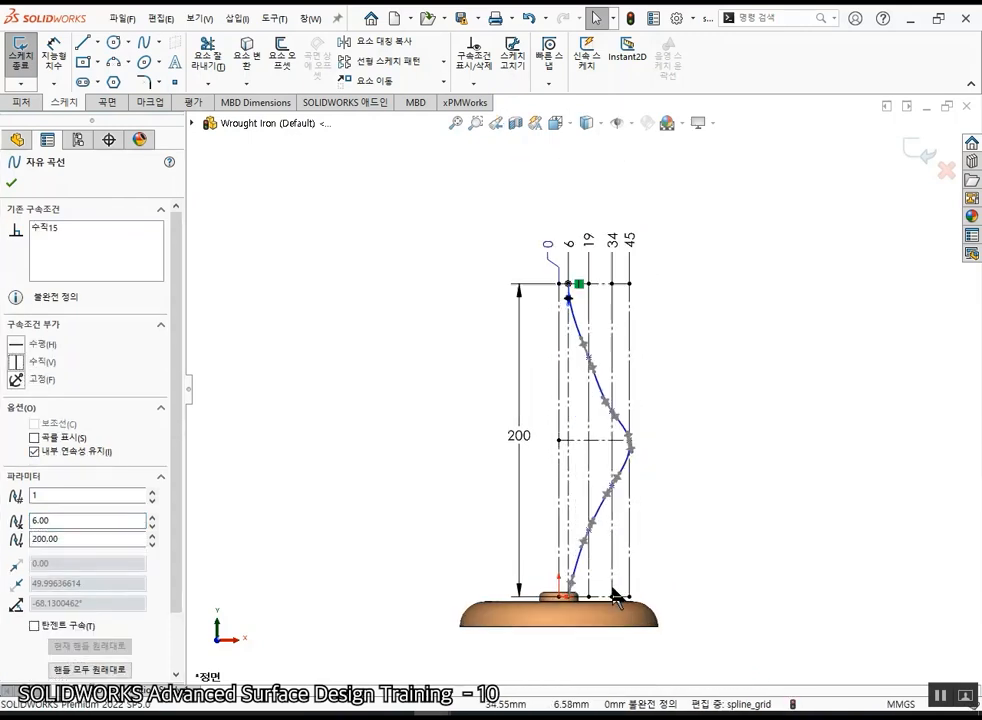
{"action": "scroll", "coordinate": [617, 598], "scroll_direction": "down", "scroll_amount": 5}
{"action": "left_click", "coordinate": [511, 487]}
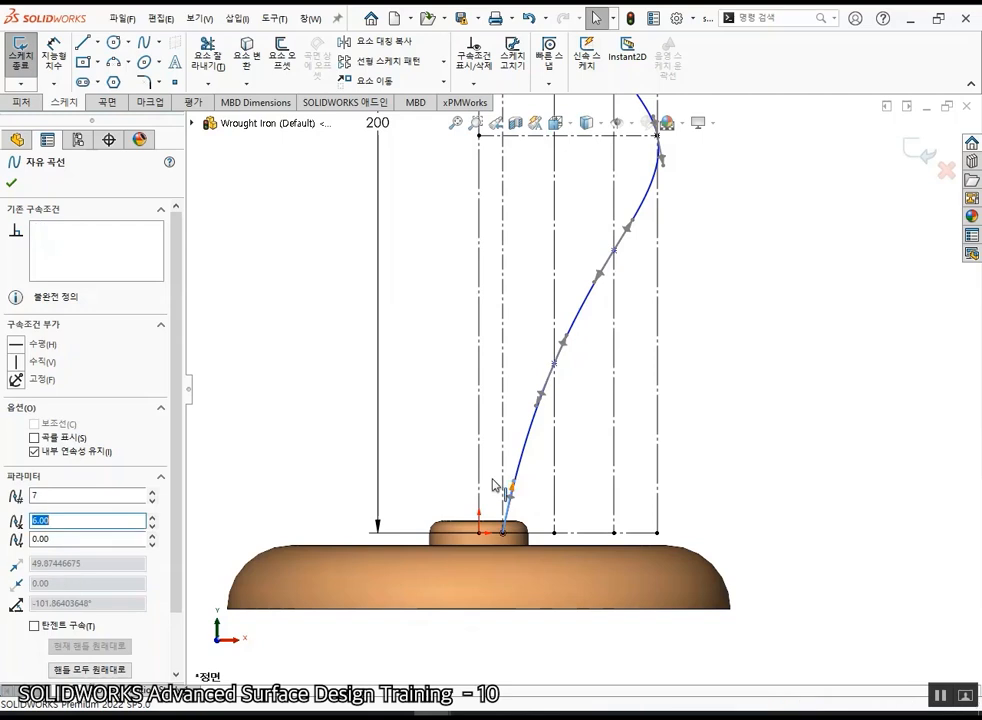
{"action": "left_click", "coordinate": [18, 362]}
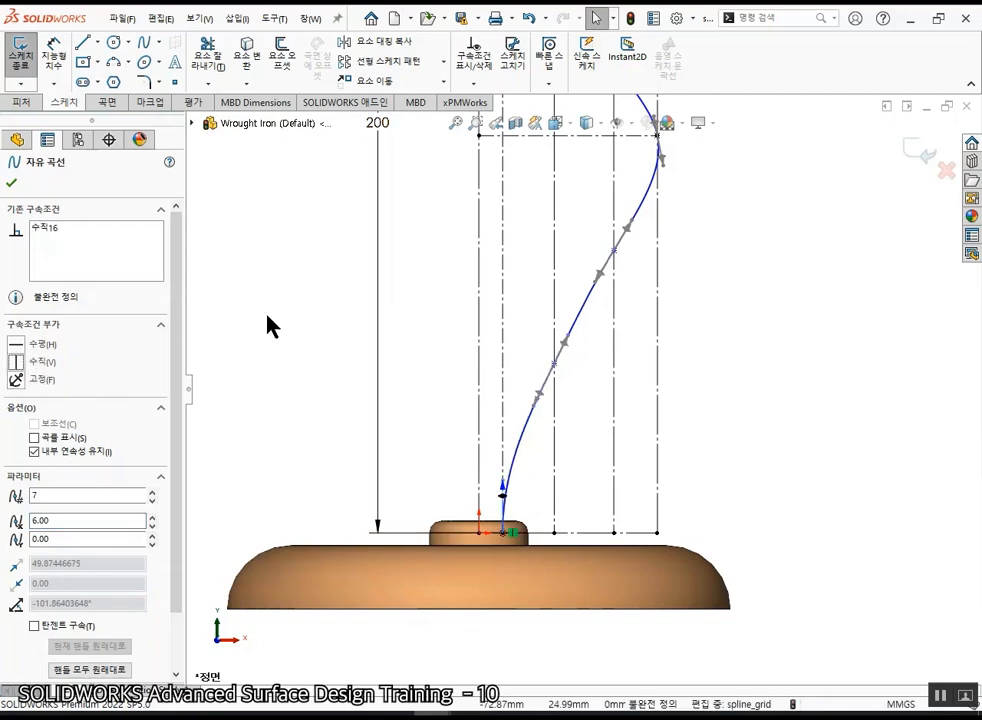
- Add a vertical relation to the spline's tangent handle at its middle point on the 45 mm line
{"action": "scroll", "coordinate": [596, 228], "scroll_direction": "up", "scroll_amount": 5}
{"action": "scroll", "coordinate": [668, 357], "scroll_direction": "down", "scroll_amount": 5}
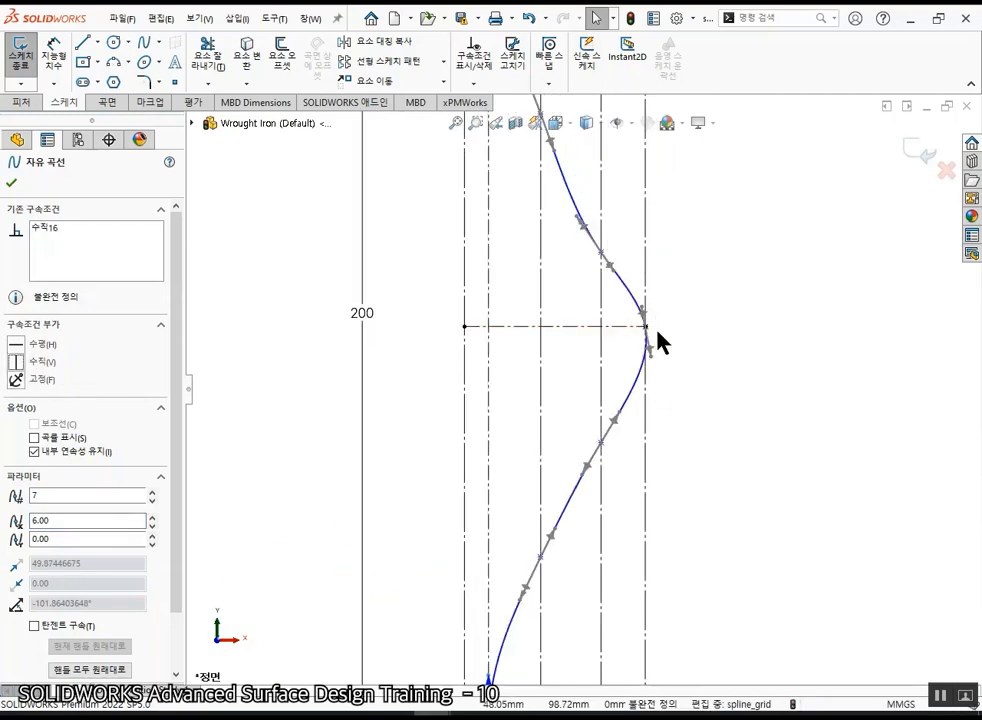
{"action": "left_click", "coordinate": [645, 326]}
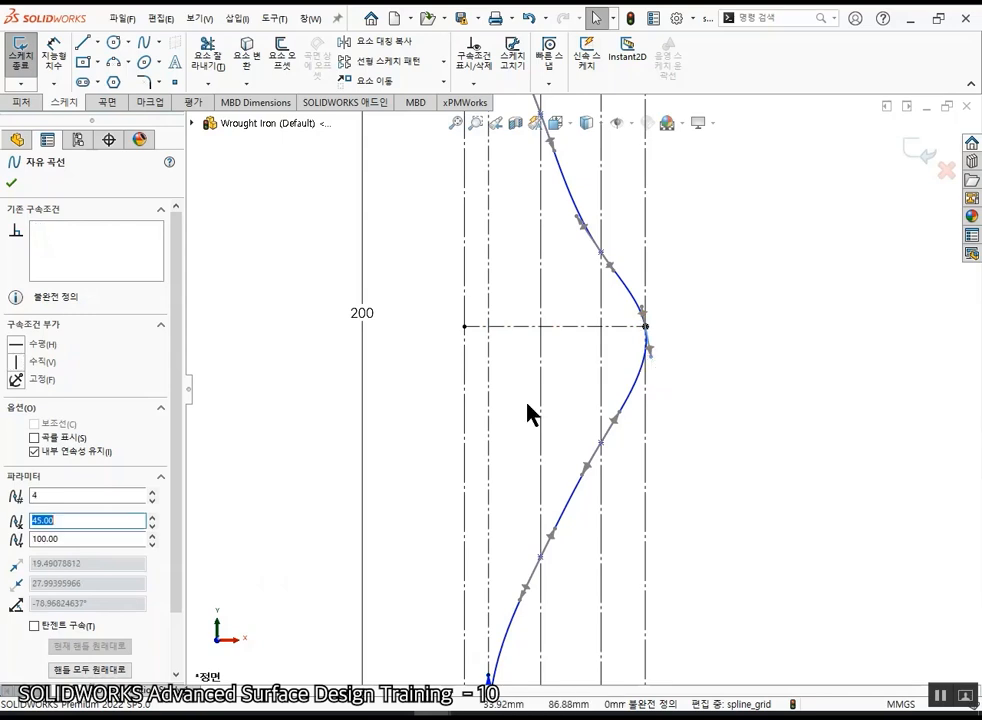
{"action": "left_click", "coordinate": [15, 362]}
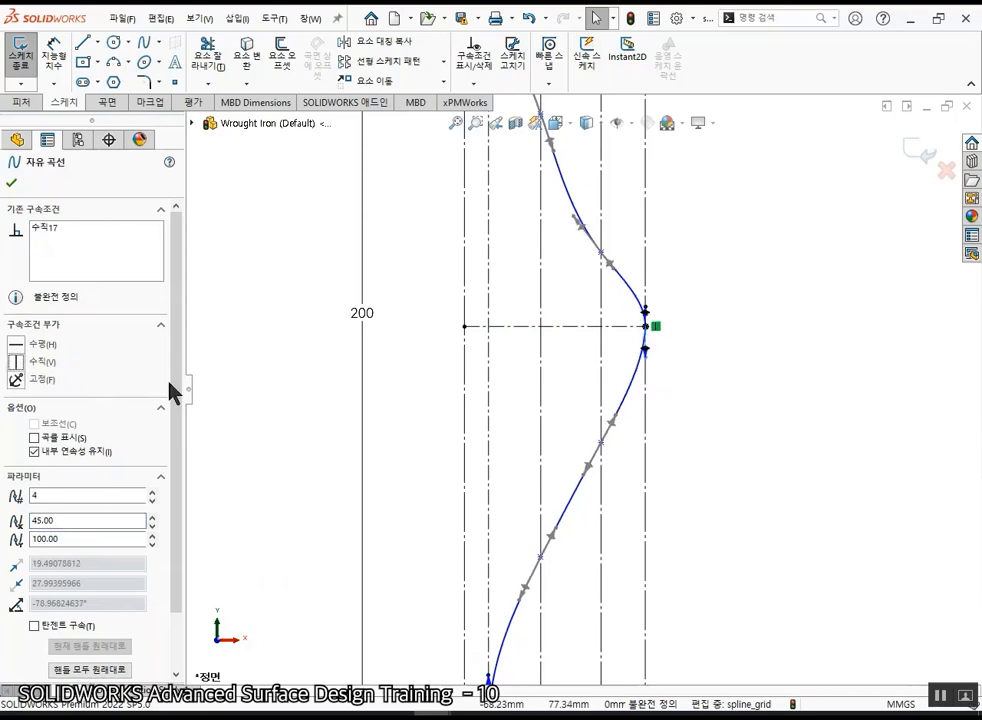
{"action": "left_click", "coordinate": [789, 410]}
{"action": "scroll", "coordinate": [789, 410], "scroll_direction": "up", "scroll_amount": 2}
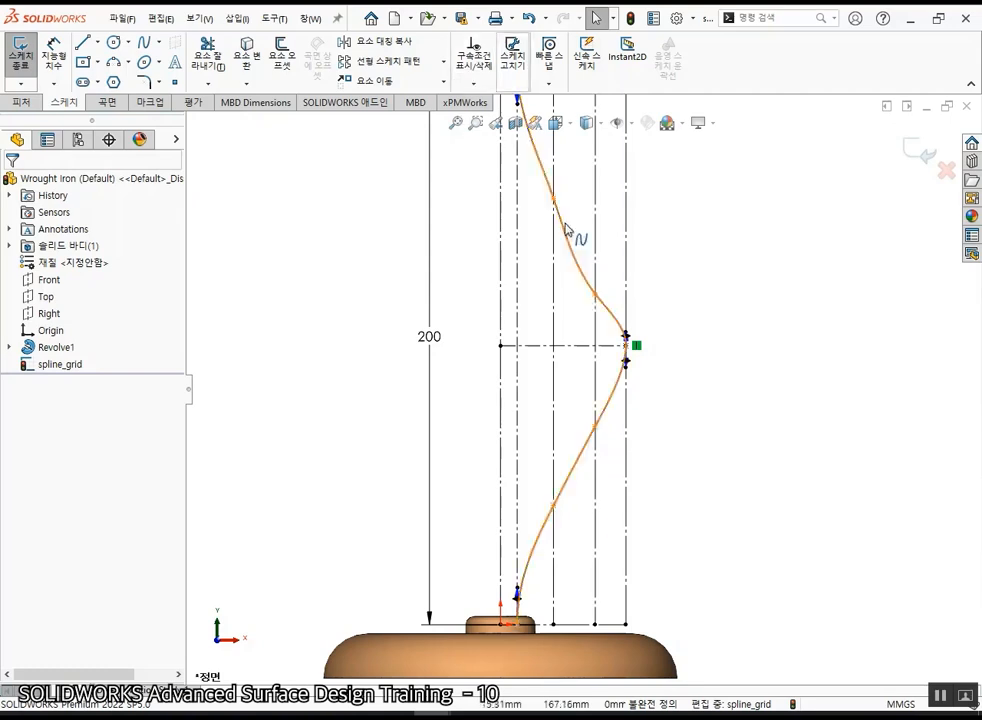
{"action": "scroll", "coordinate": [638, 348], "scroll_direction": "up", "scroll_amount": 4}
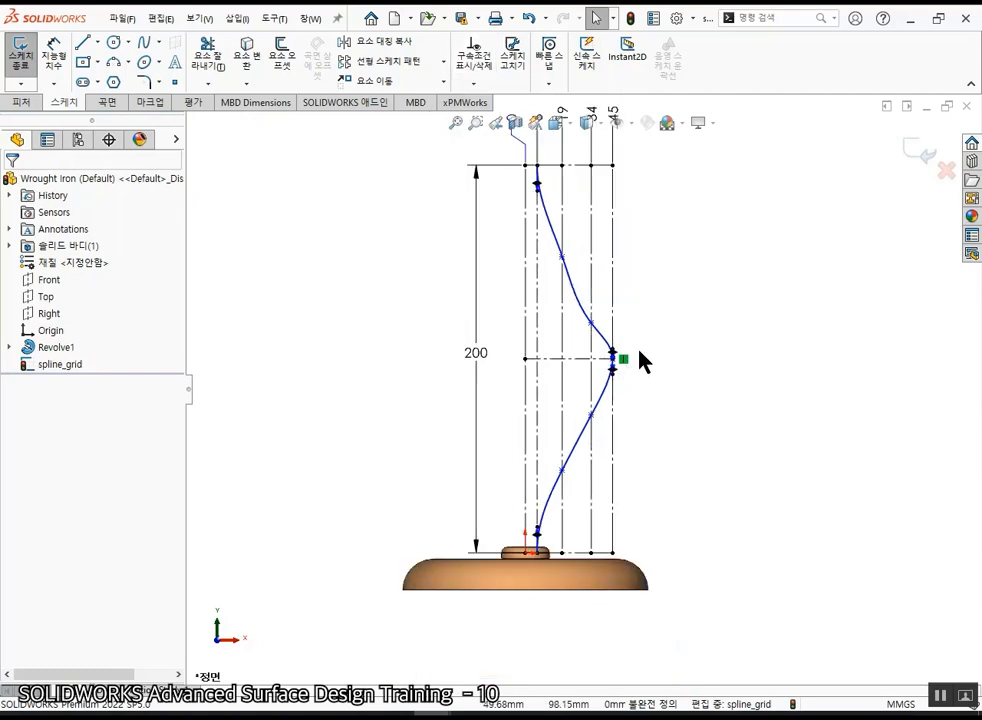
{"action": "scroll", "coordinate": [563, 216], "scroll_direction": "down", "scroll_amount": 1}
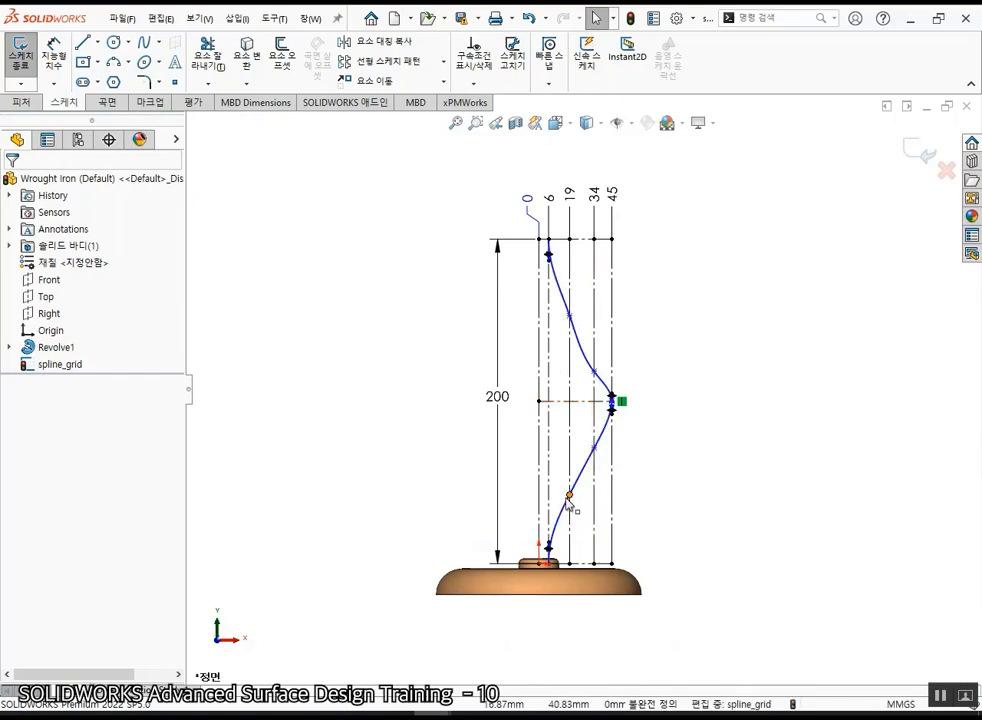
{"action": "scroll", "coordinate": [598, 410], "scroll_direction": "down", "scroll_amount": 2}
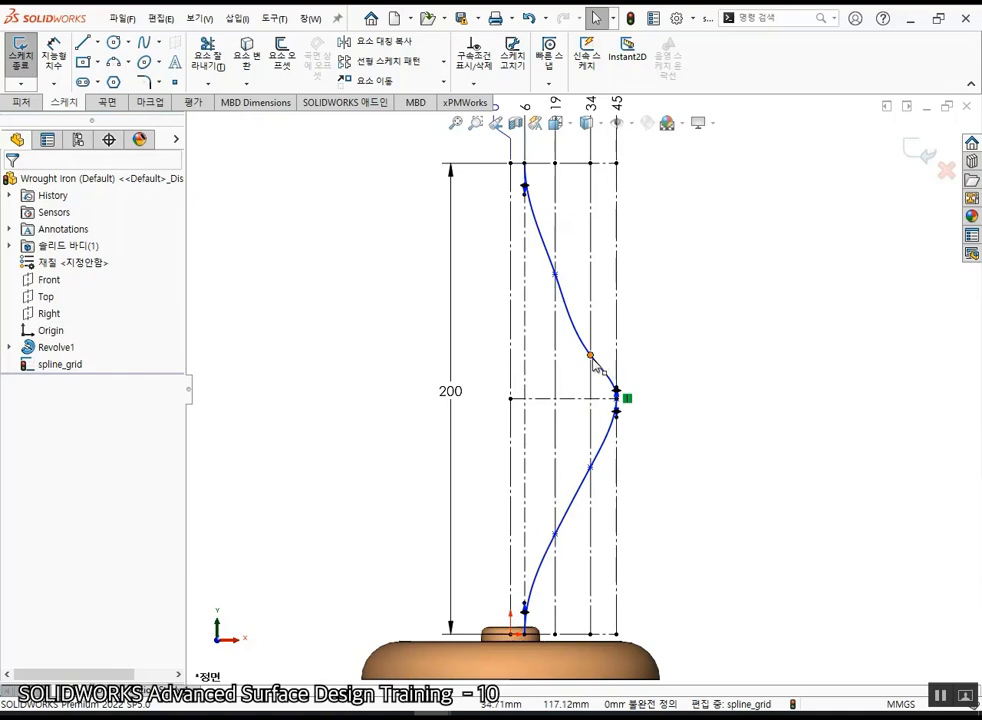
- Make the spline's two points on the 34 mm line symmetric about the horizontal middle construction line
{"action": "left_click", "coordinate": [594, 371]}
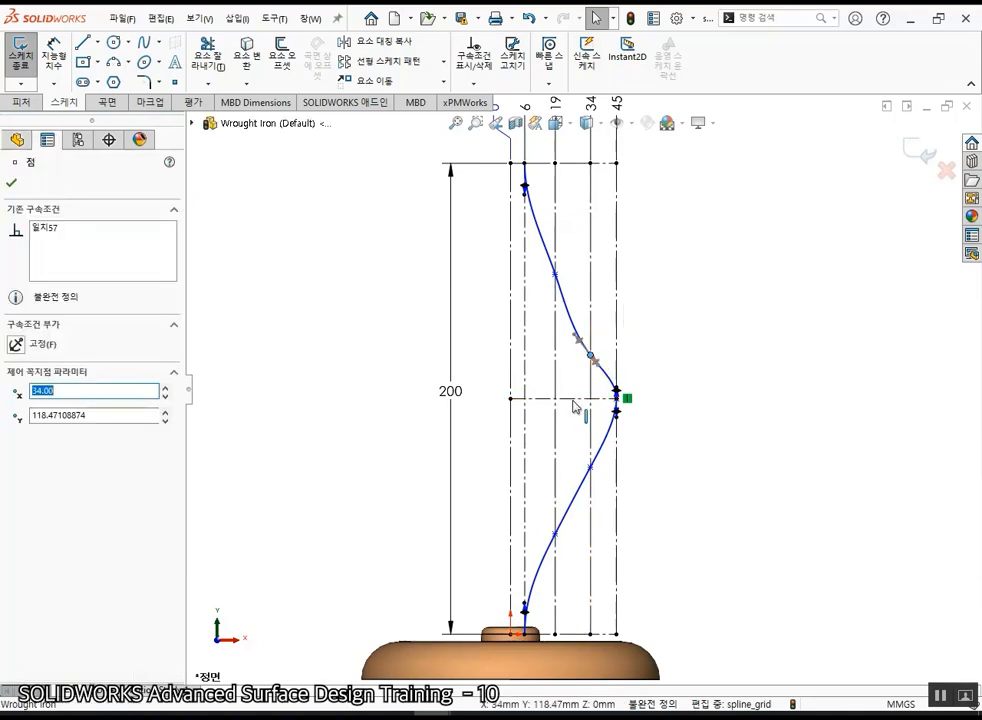
{"action": "left_click", "coordinate": [574, 400], "text": "ctrl"}
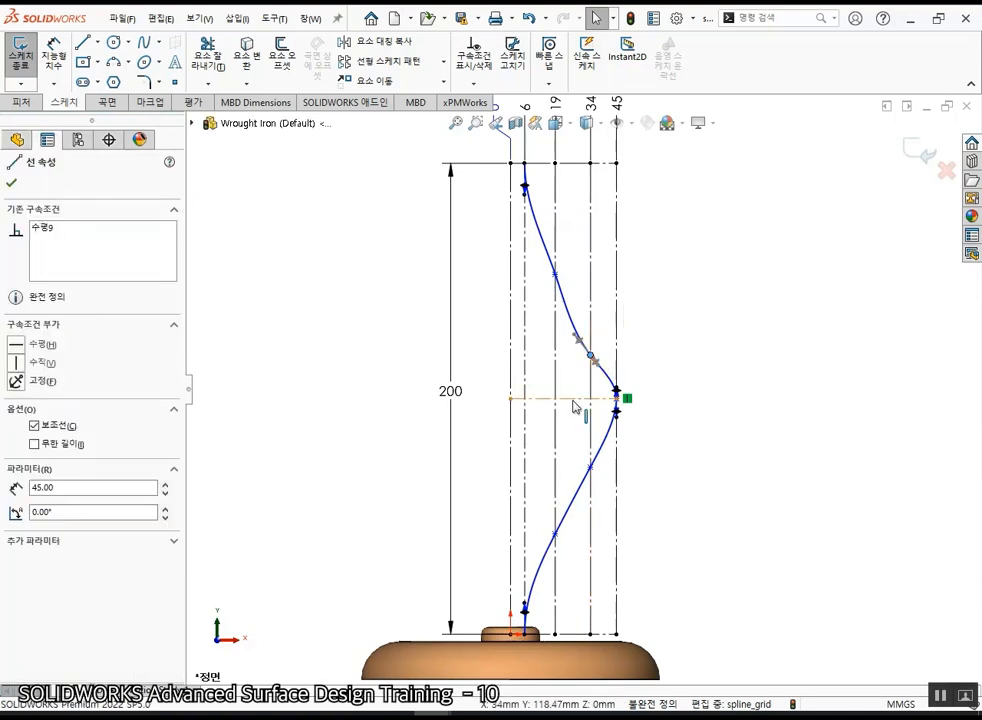
{"action": "left_click", "coordinate": [590, 470], "text": "ctrl"}
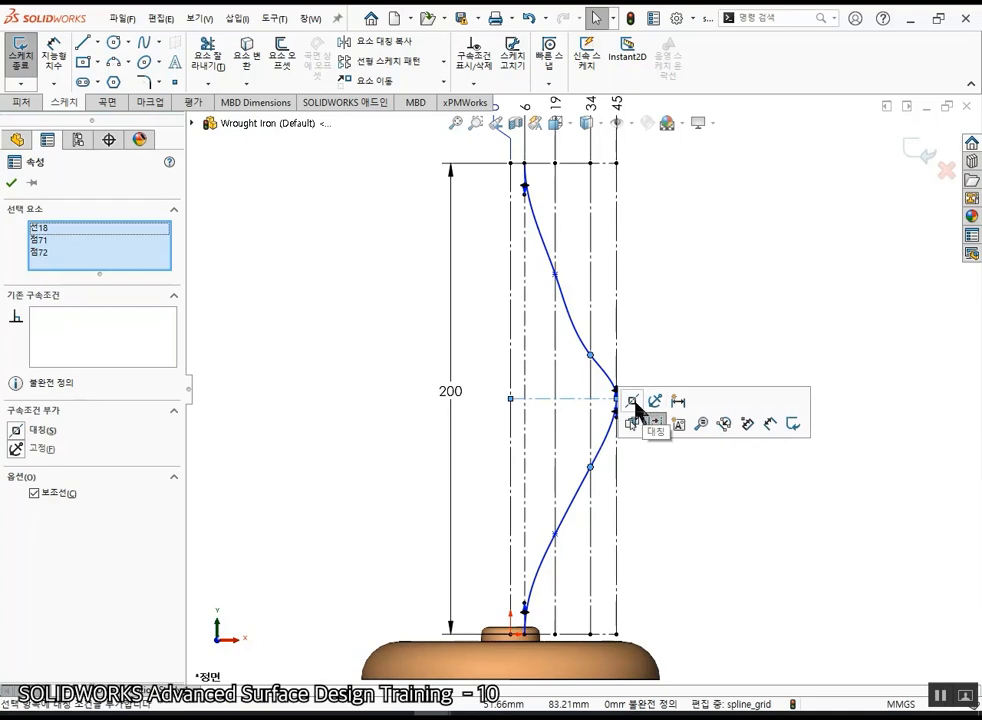
{"action": "left_click", "coordinate": [632, 401]}
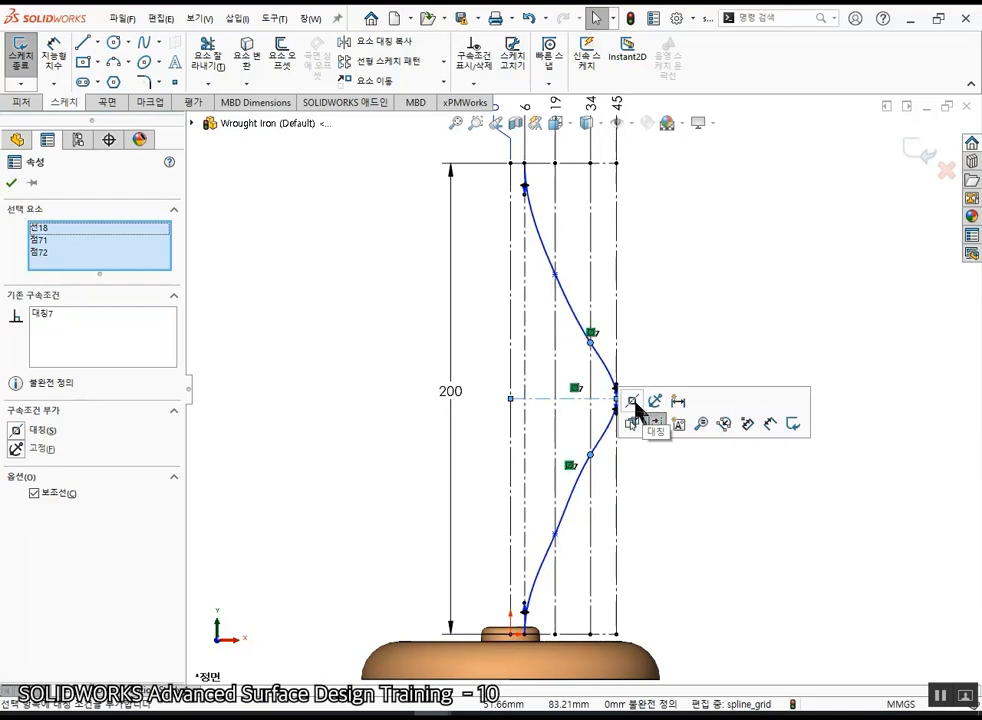
- Make the spline's two points on the 19 mm line symmetric about the horizontal middle construction line
{"action": "left_click", "coordinate": [555, 275]}
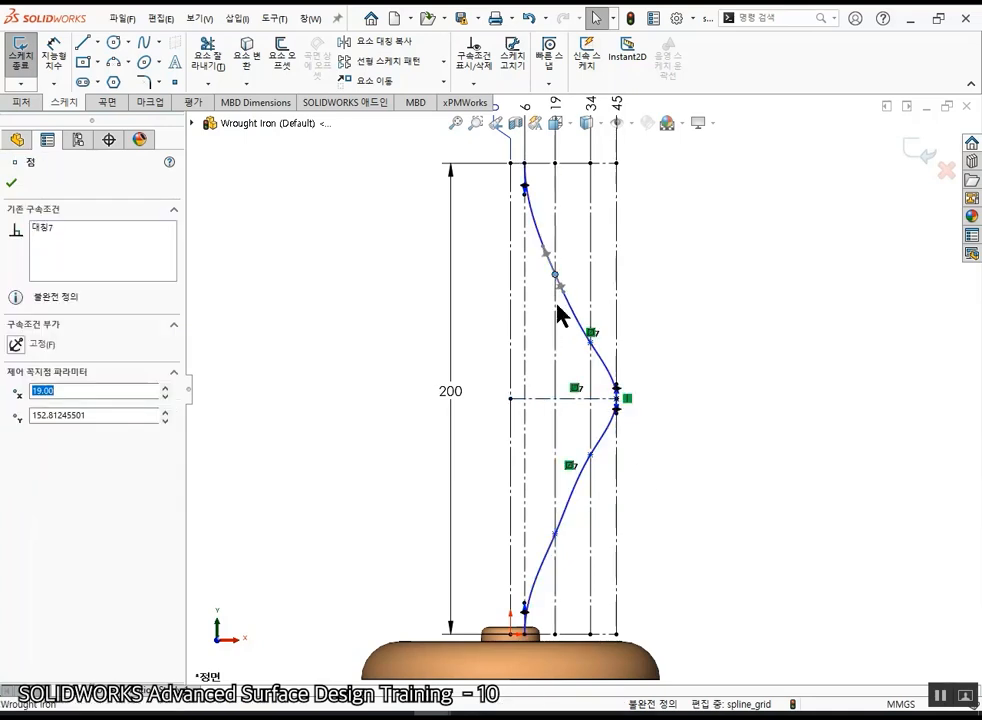
{"action": "left_click", "coordinate": [575, 399], "text": "ctrl"}
{"action": "left_click", "coordinate": [555, 535], "text": "ctrl"}
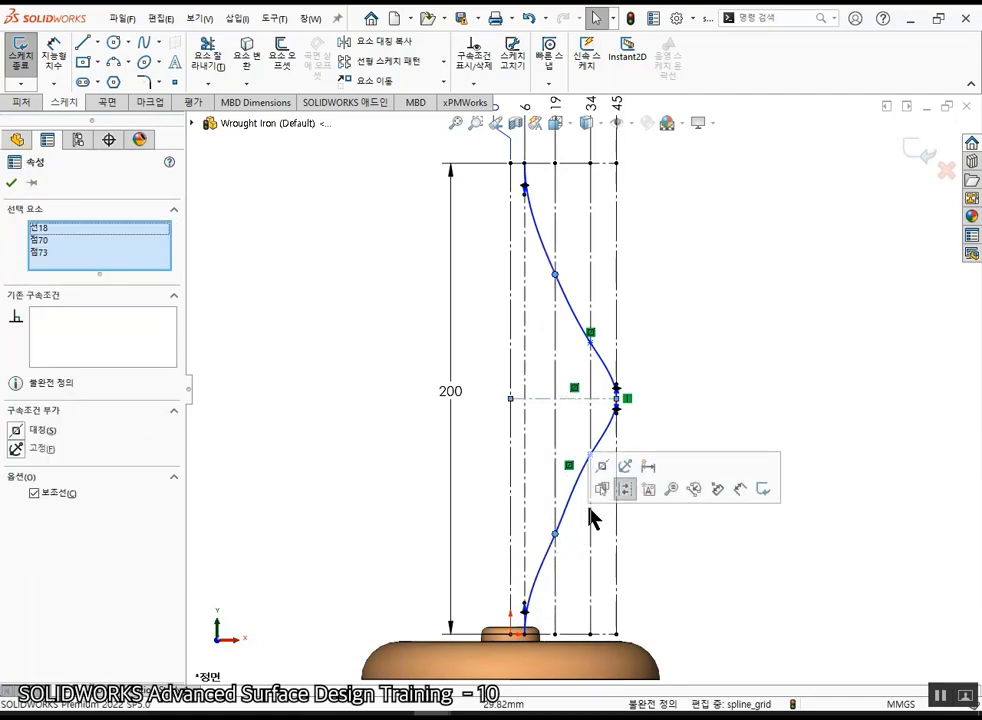
{"action": "left_click", "coordinate": [624, 487]}
{"action": "left_click", "coordinate": [805, 302]}
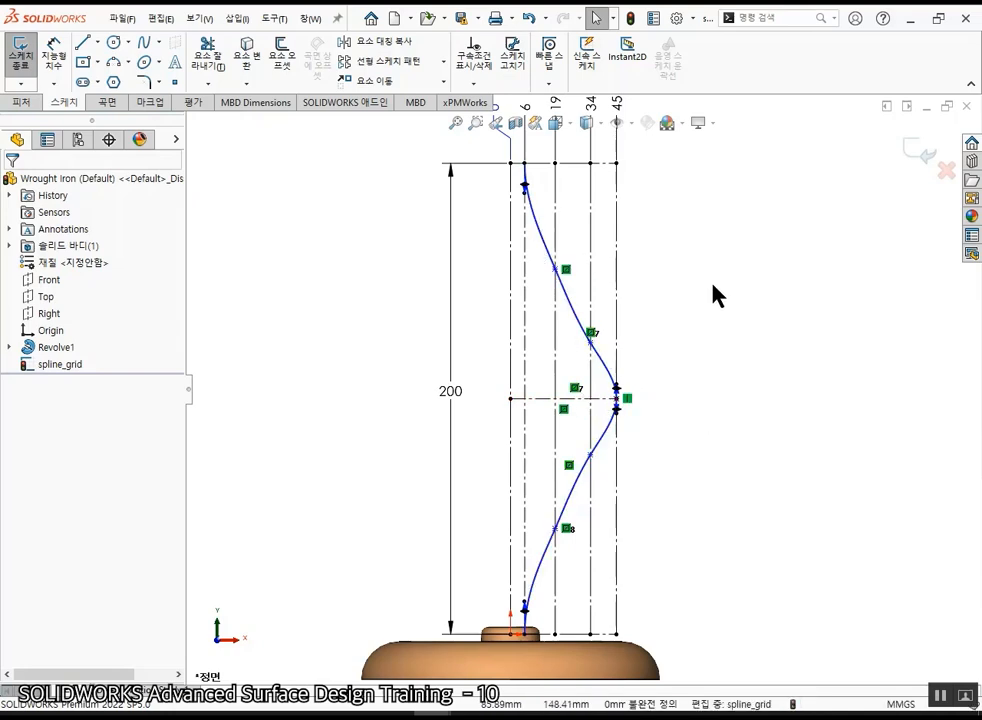
- Add ordinate dimensions from the horizontal middle line as zero to the spline's upper points on the 34 mm and 19 mm lines
{"action": "left_click", "coordinate": [53, 84]}
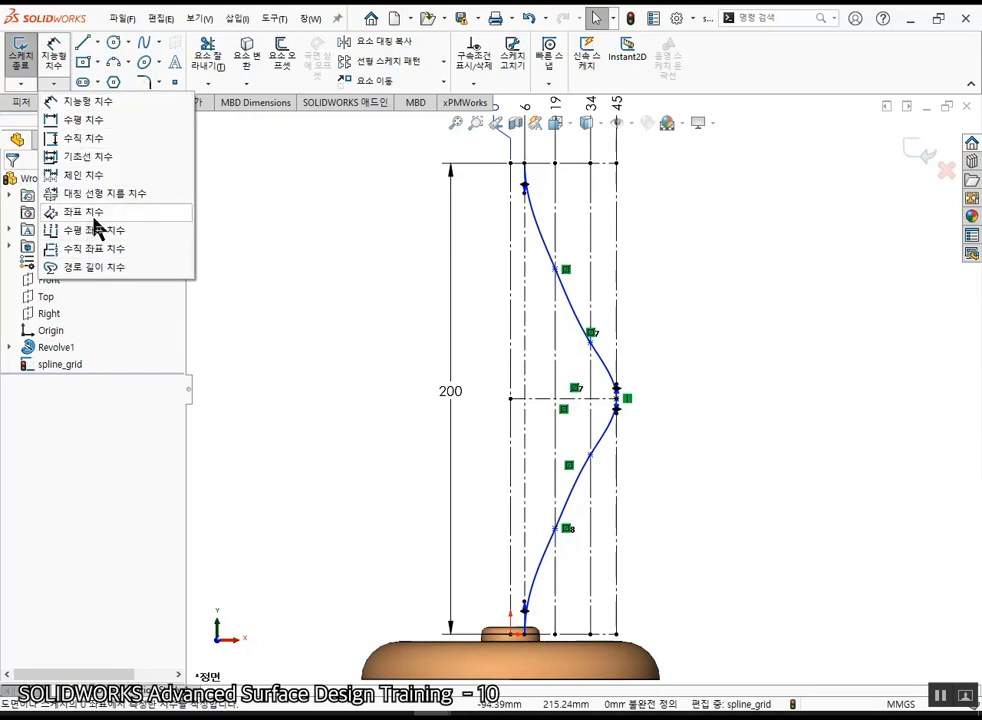
{"action": "left_click", "coordinate": [95, 215]}
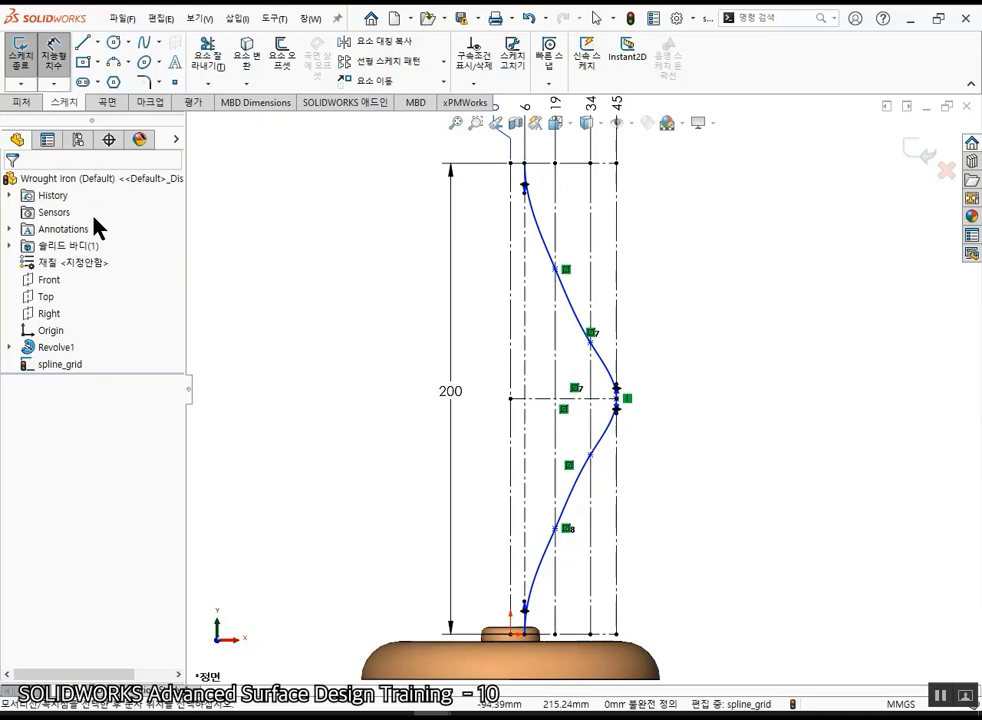
{"action": "left_click", "coordinate": [578, 399]}
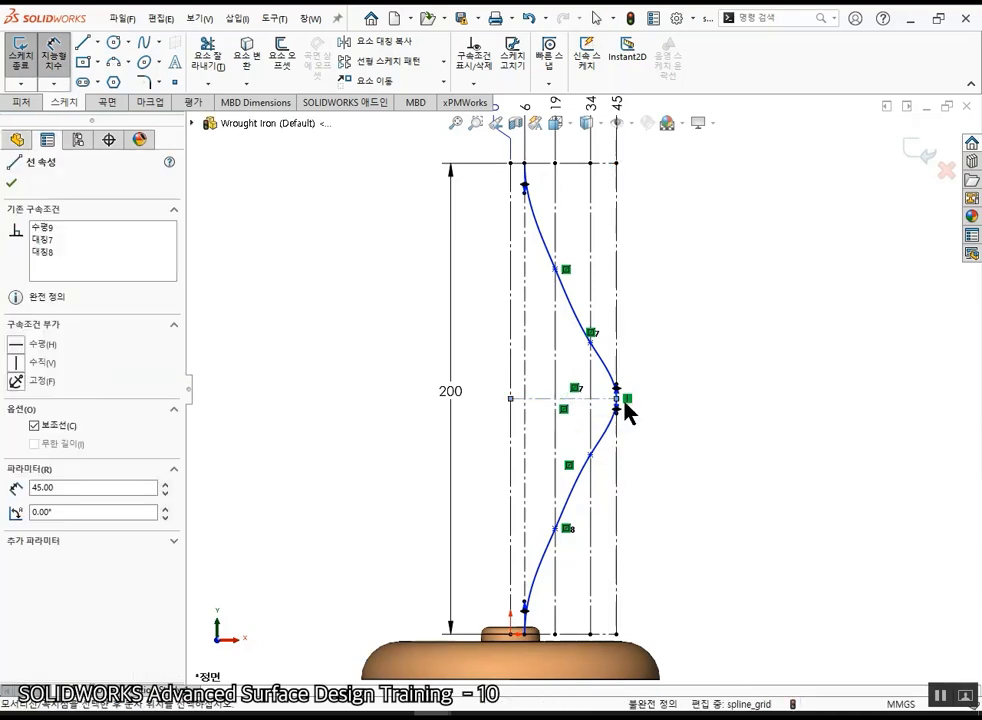
{"action": "left_click", "coordinate": [679, 407]}
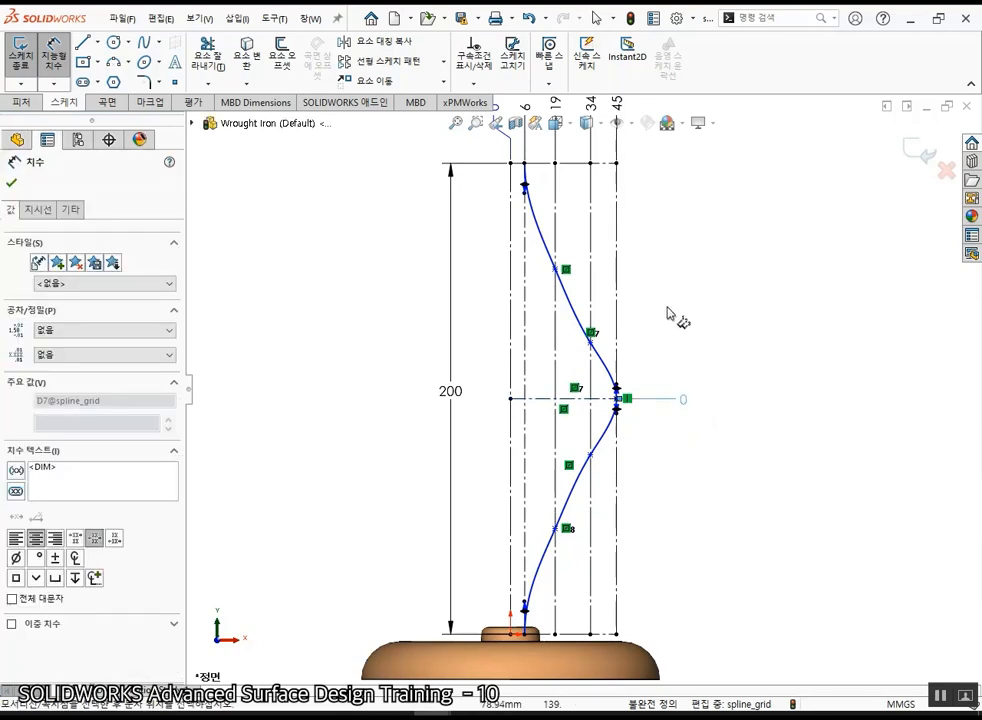
{"action": "left_click", "coordinate": [593, 343]}
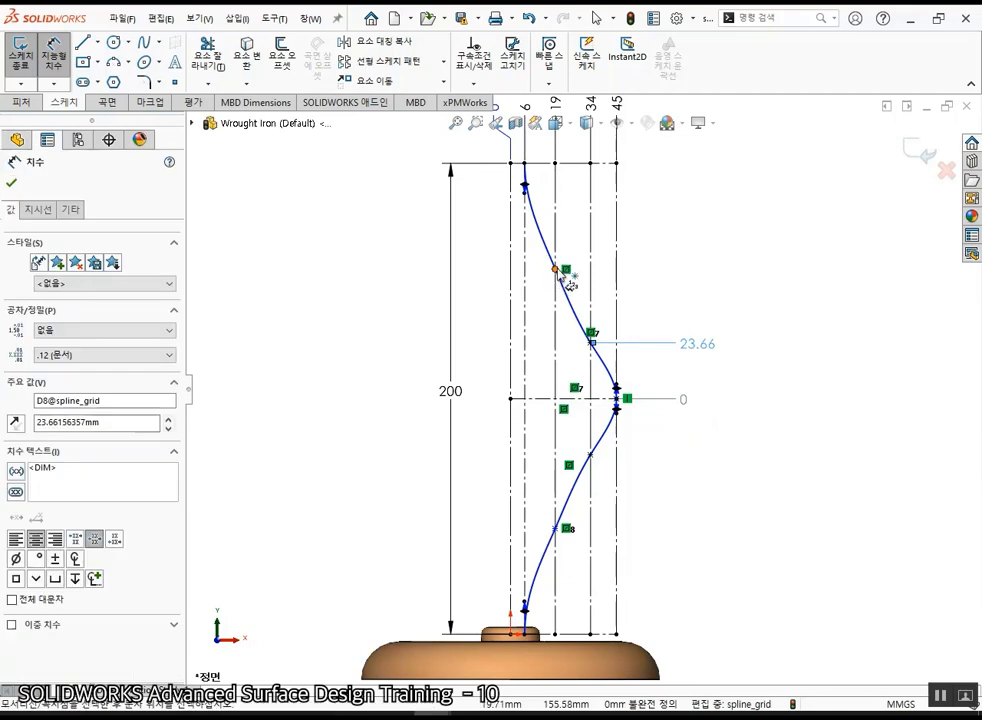
{"action": "left_click", "coordinate": [558, 268]}
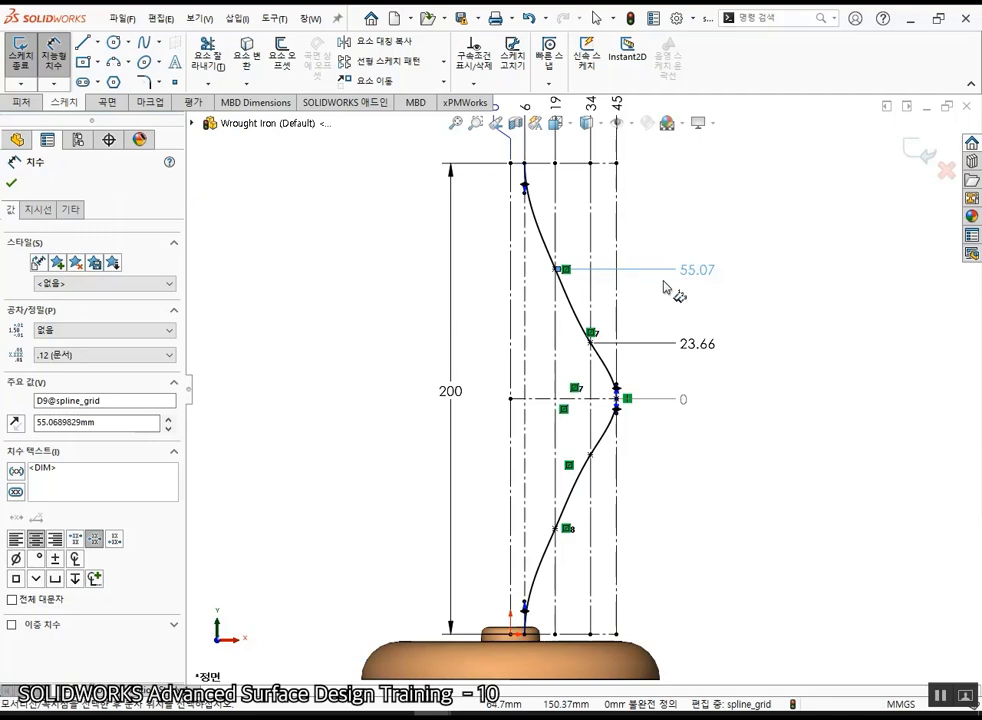
{"action": "key", "text": "Escape"}
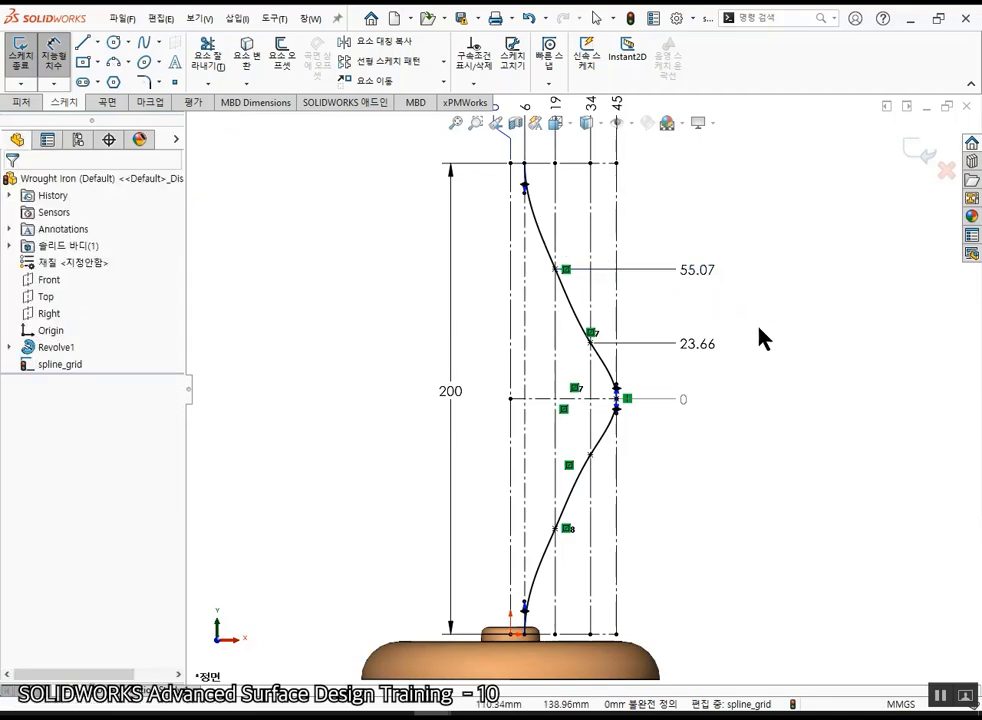
- Set the ordinate dimensions of the spline's upper points to 32 mm on the 34 mm line and 54 mm on the 19 mm line
{"action": "double_click", "coordinate": [688, 343]}
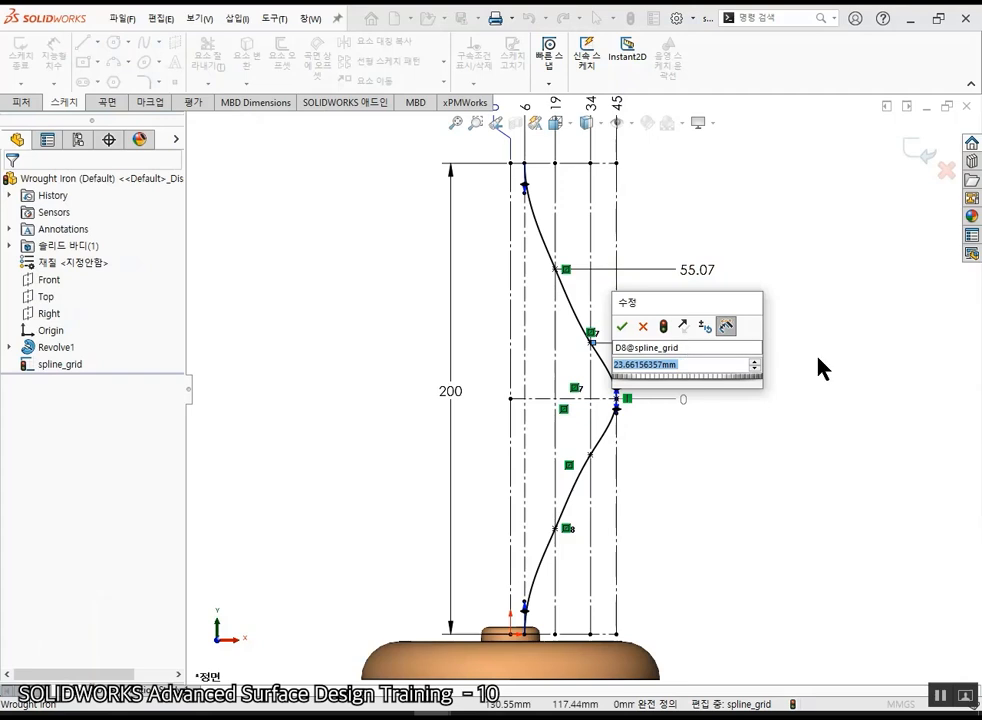
{"action": "type", "text": "32"}
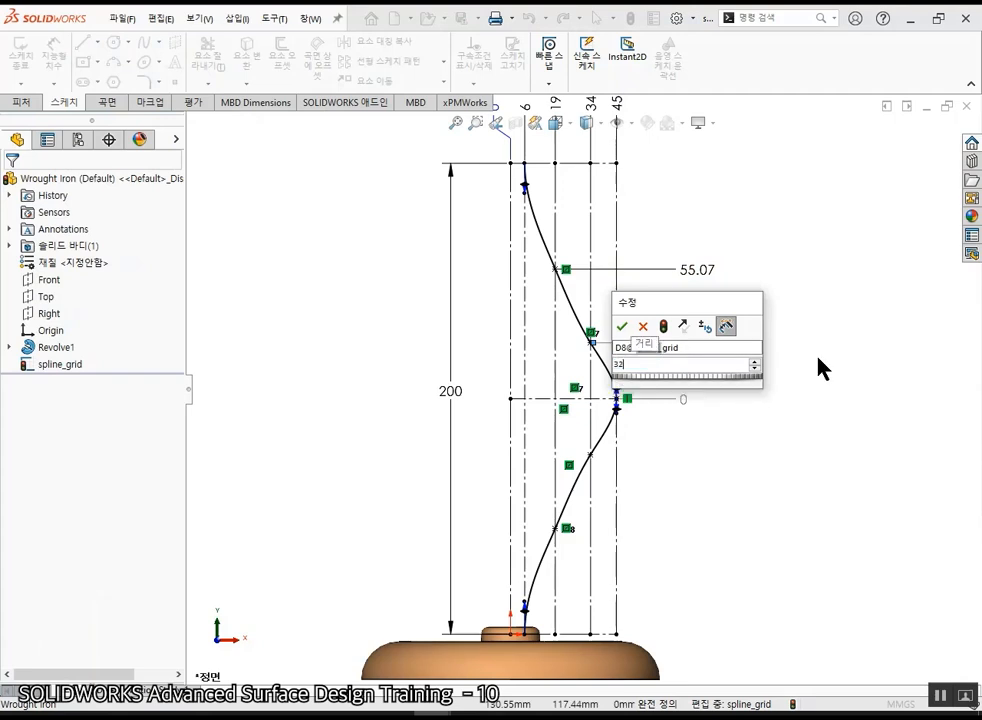
{"action": "key", "text": "Return"}
{"action": "double_click", "coordinate": [697, 270]}
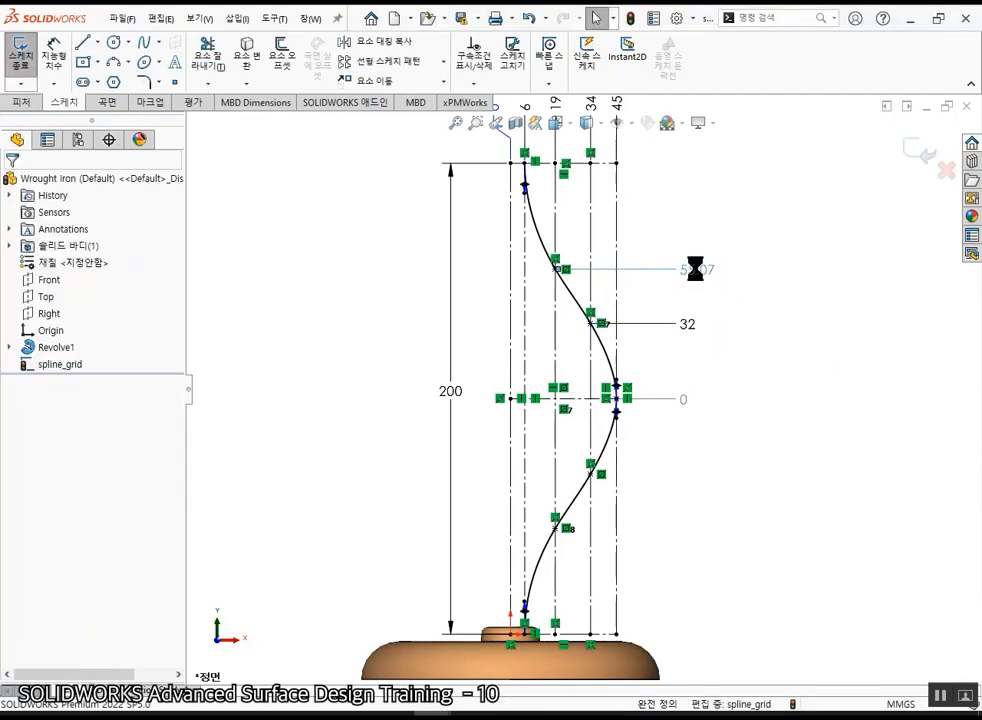
{"action": "type", "text": "54"}
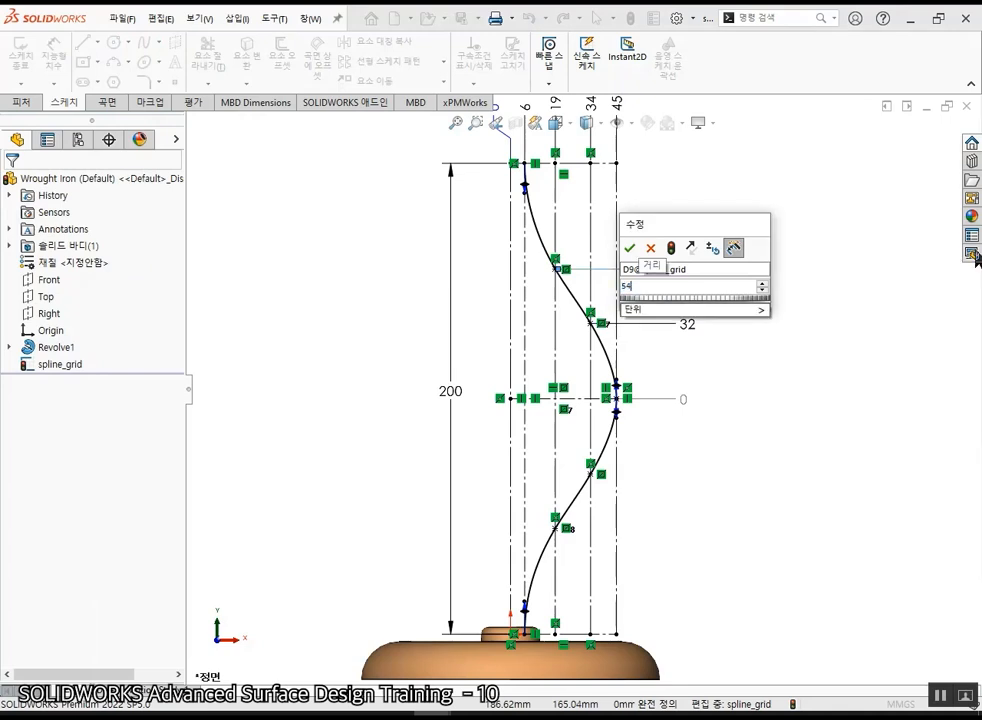
{"action": "key", "text": "Return"}
{"action": "left_click", "coordinate": [842, 390]}
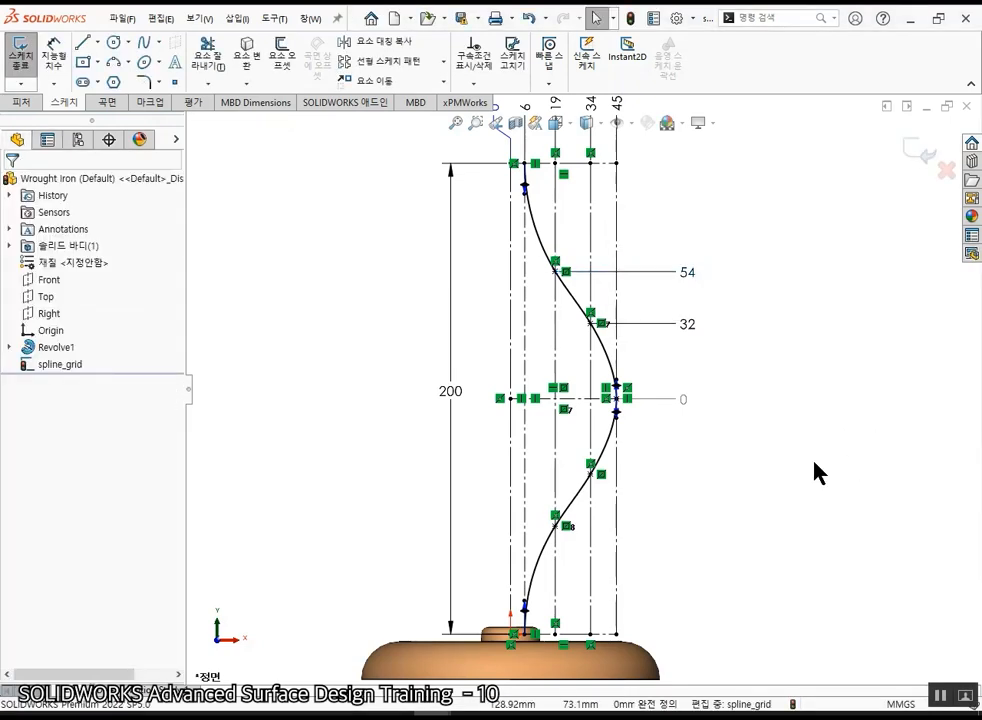
- Create a revolved surface from the spline, turned 360 degrees around the vertical construction line at 0
{"action": "left_click", "coordinate": [104, 104]}
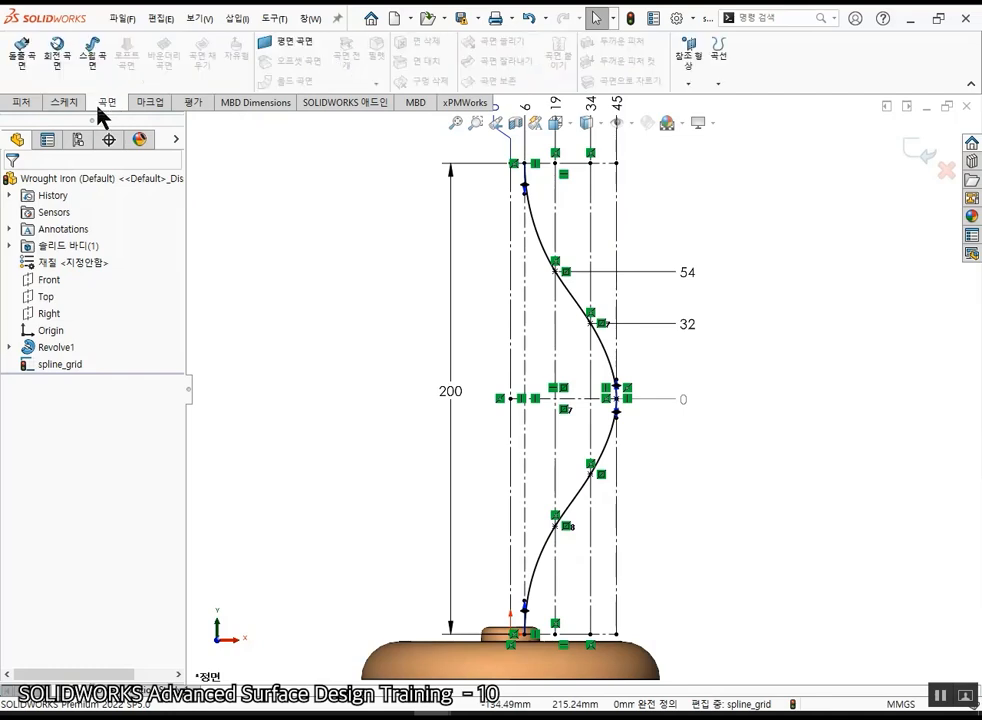
{"action": "left_click", "coordinate": [50, 64]}
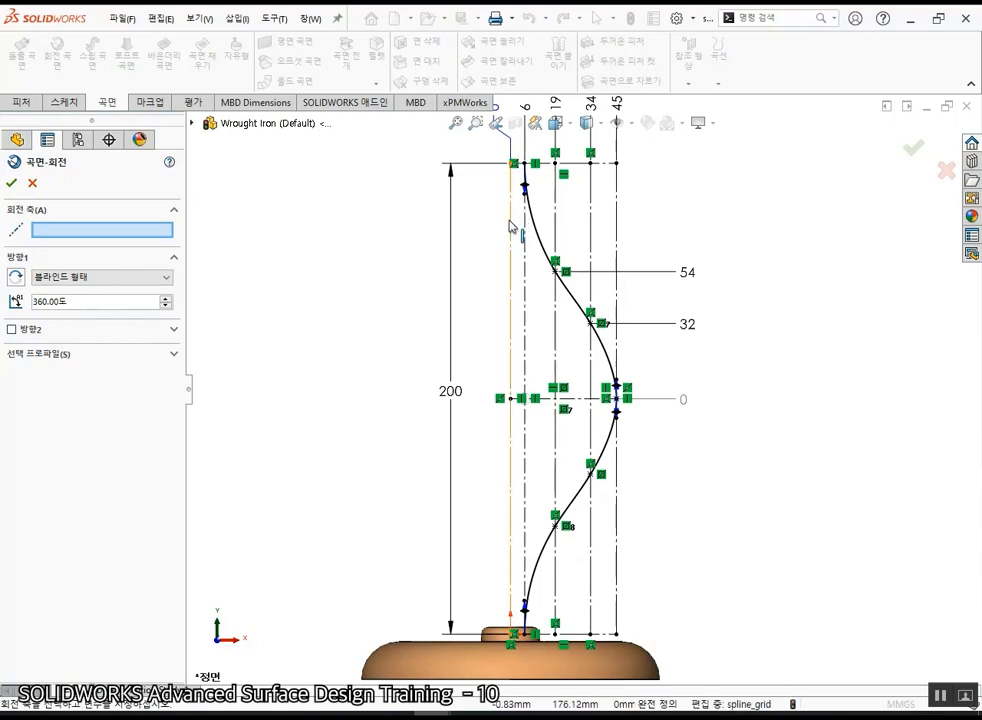
{"action": "key", "text": "z"}
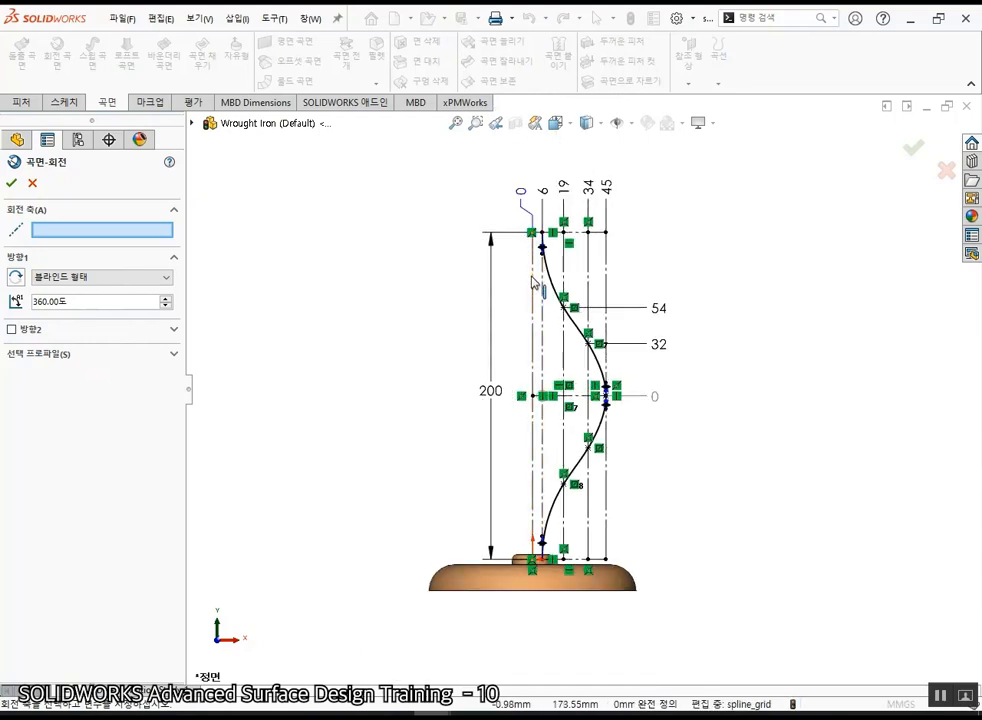
{"action": "left_click", "coordinate": [534, 284]}
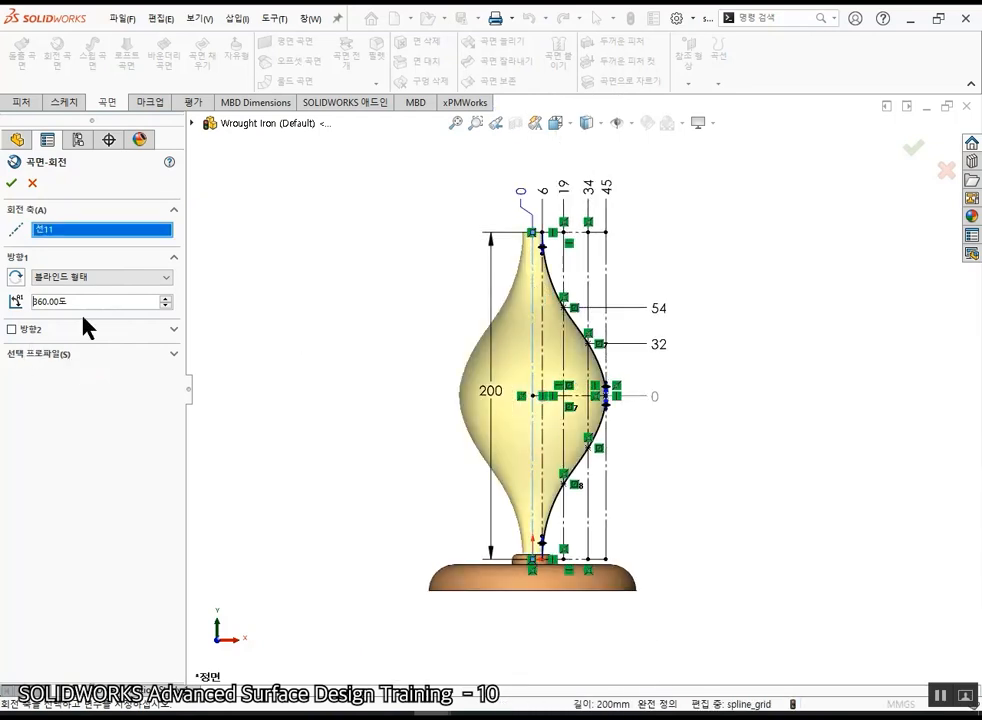
{"action": "left_click", "coordinate": [11, 183]}
- Create a sketch on the Front plane containing the spline_grid's vertical center line as a converted entity, and close it
{"action": "middle_click_drag", "start_coordinate": [728, 463], "coordinate": [736, 400]}
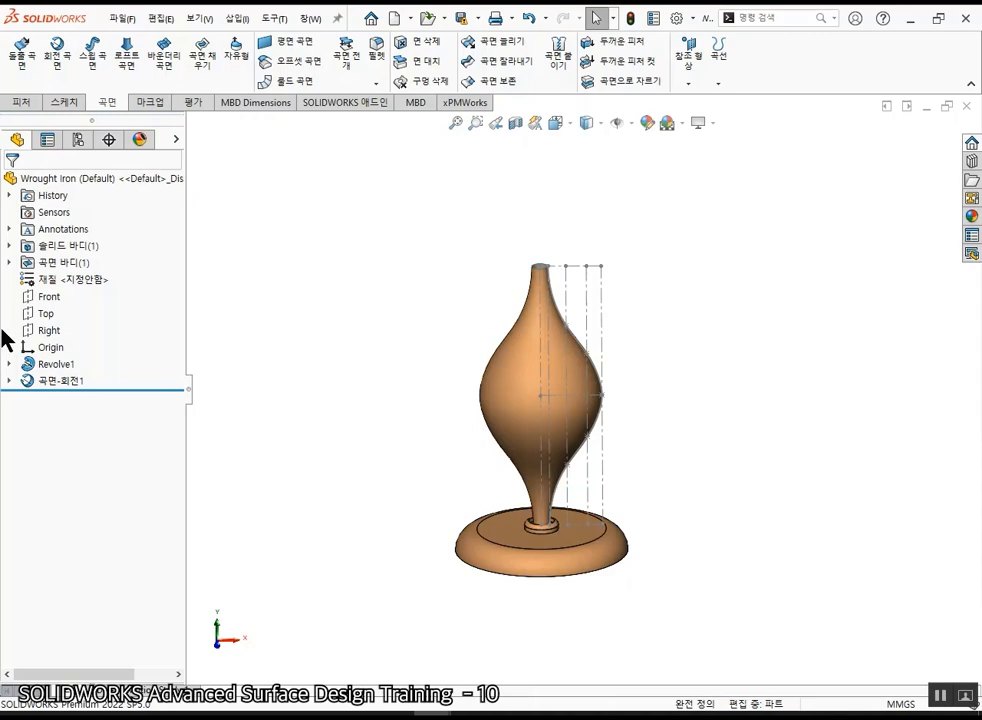
{"action": "left_click", "coordinate": [46, 298]}
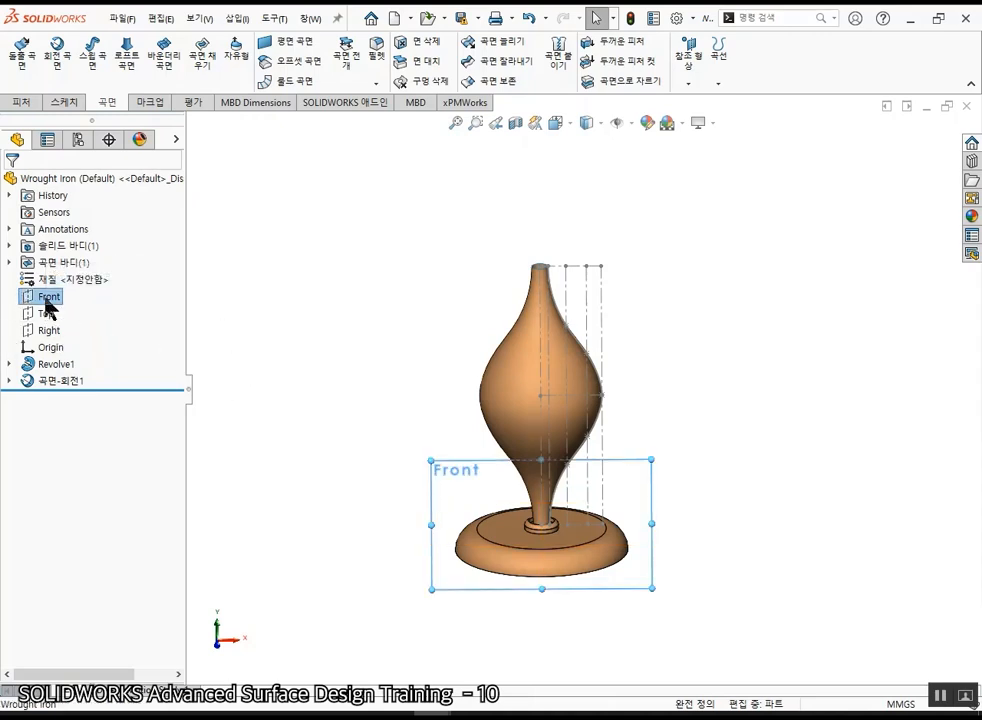
{"action": "right_click", "coordinate": [46, 300]}
{"action": "left_click", "coordinate": [53, 279]}
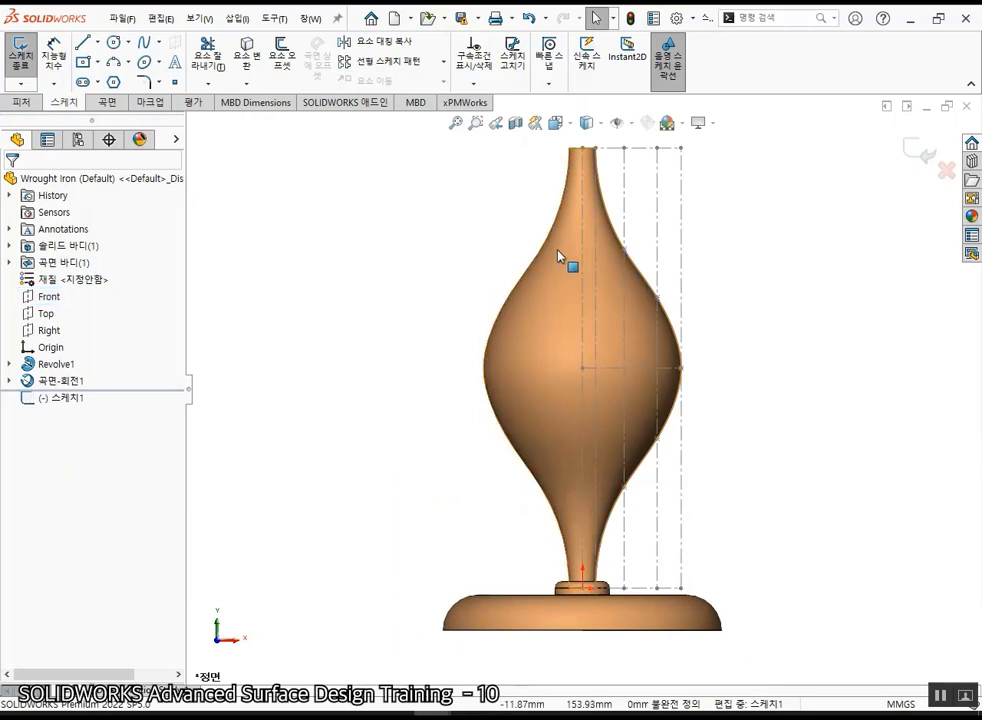
{"action": "left_click", "coordinate": [582, 263]}
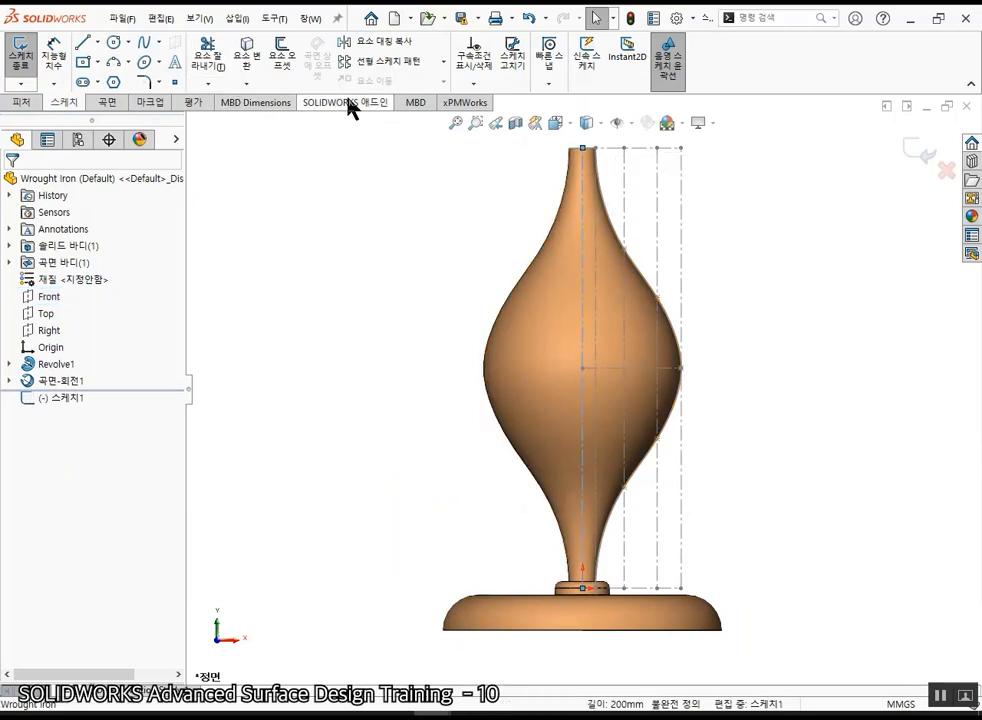
{"action": "left_click", "coordinate": [248, 64]}
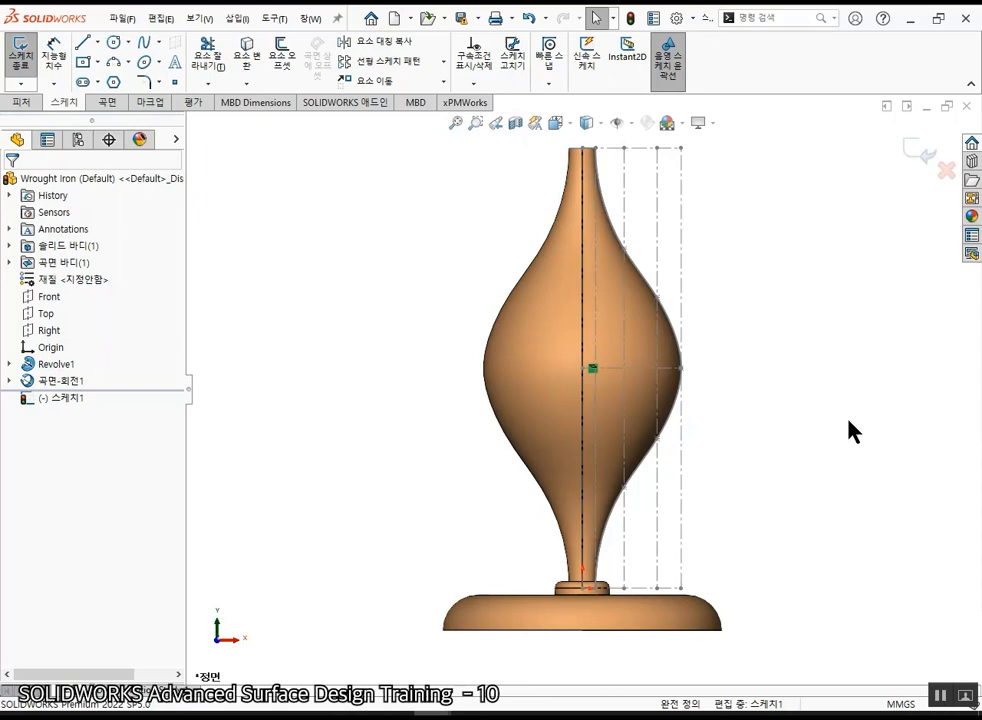
{"action": "left_click", "coordinate": [912, 152]}
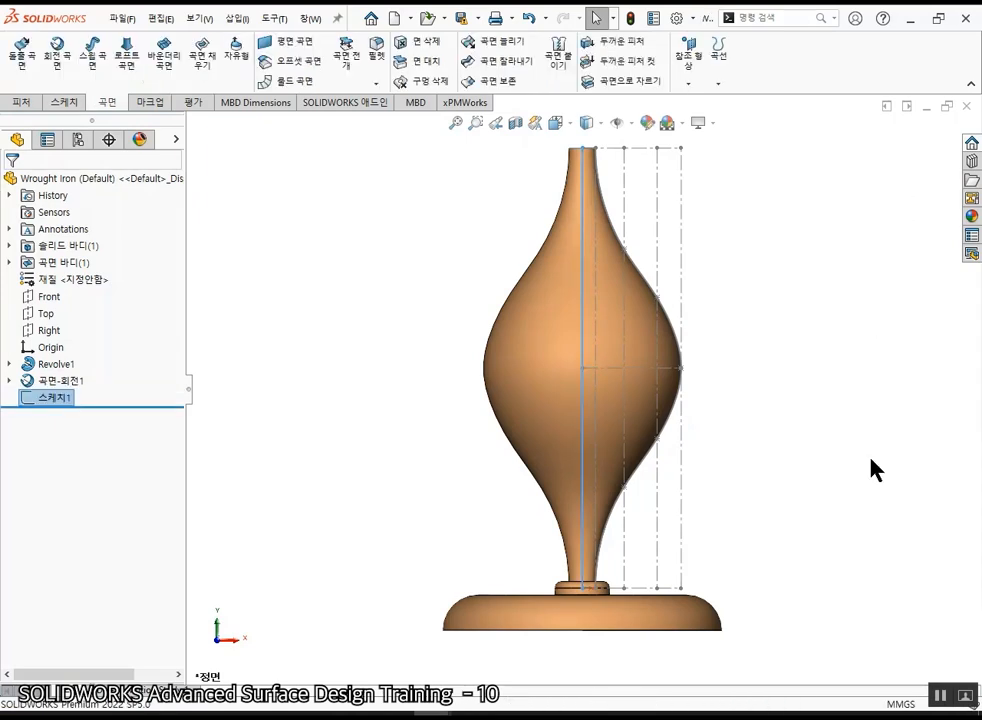
- Start a sketch on the Top plane and draw a horizontal line about 87 mm long from the origin out past the base's edge
{"action": "left_click", "coordinate": [47, 314]}
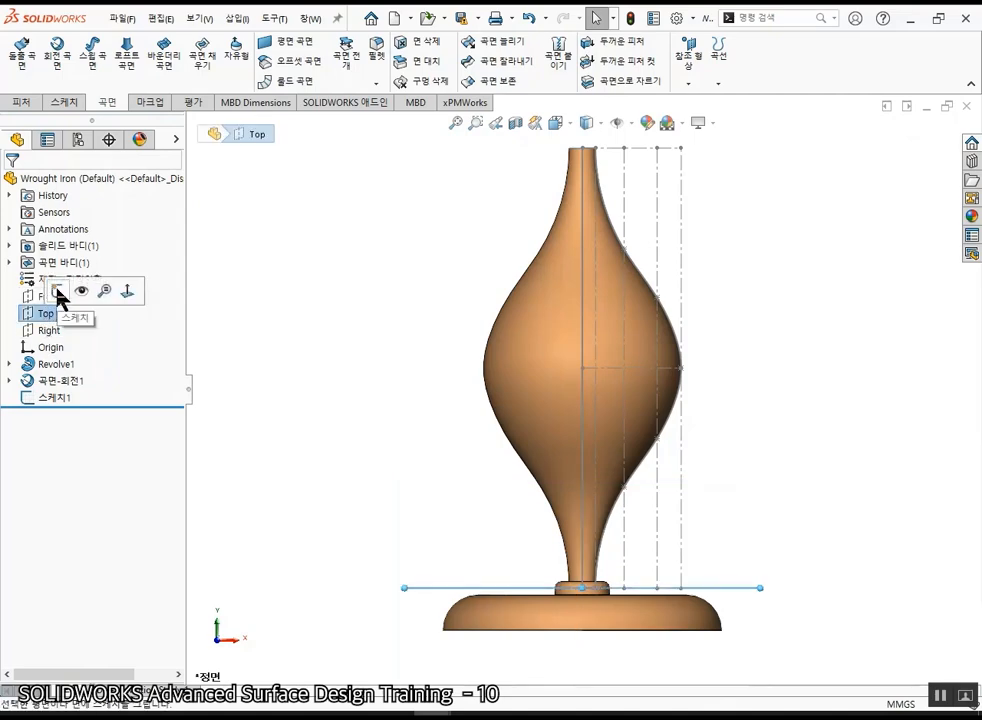
{"action": "left_click", "coordinate": [58, 291]}
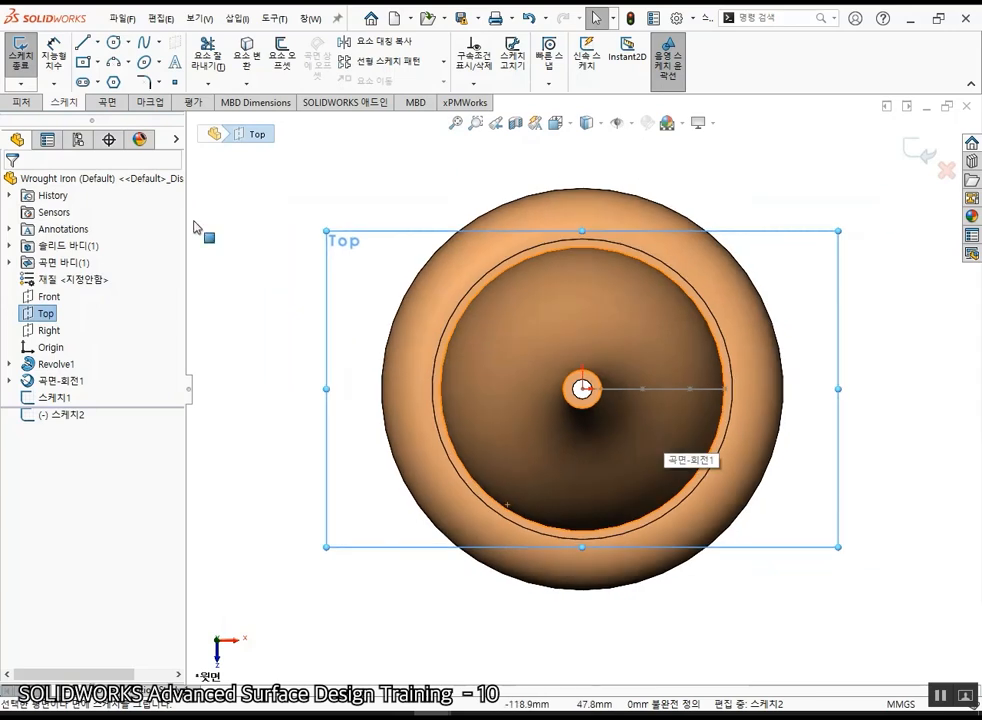
{"action": "left_click", "coordinate": [83, 42]}
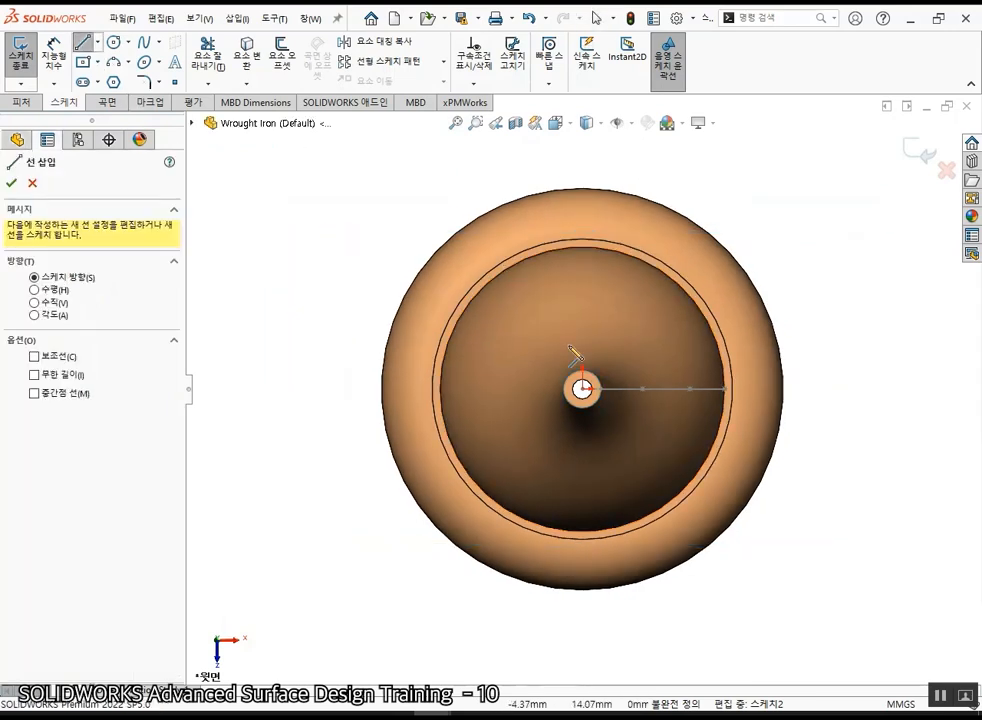
{"action": "left_click", "coordinate": [586, 393]}
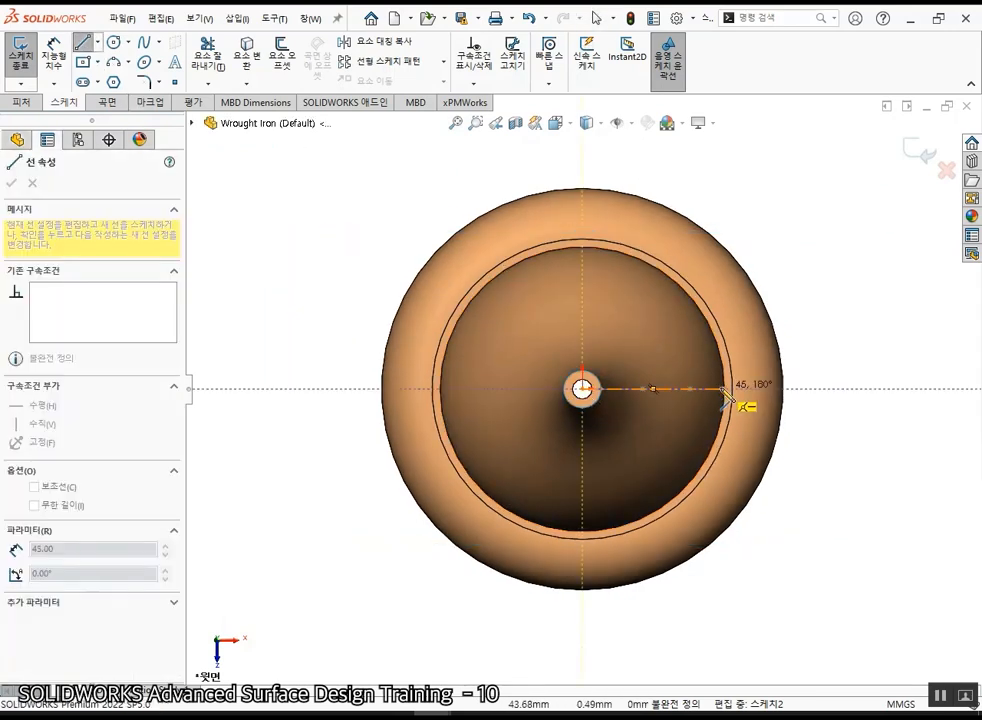
{"action": "left_click", "coordinate": [858, 393]}
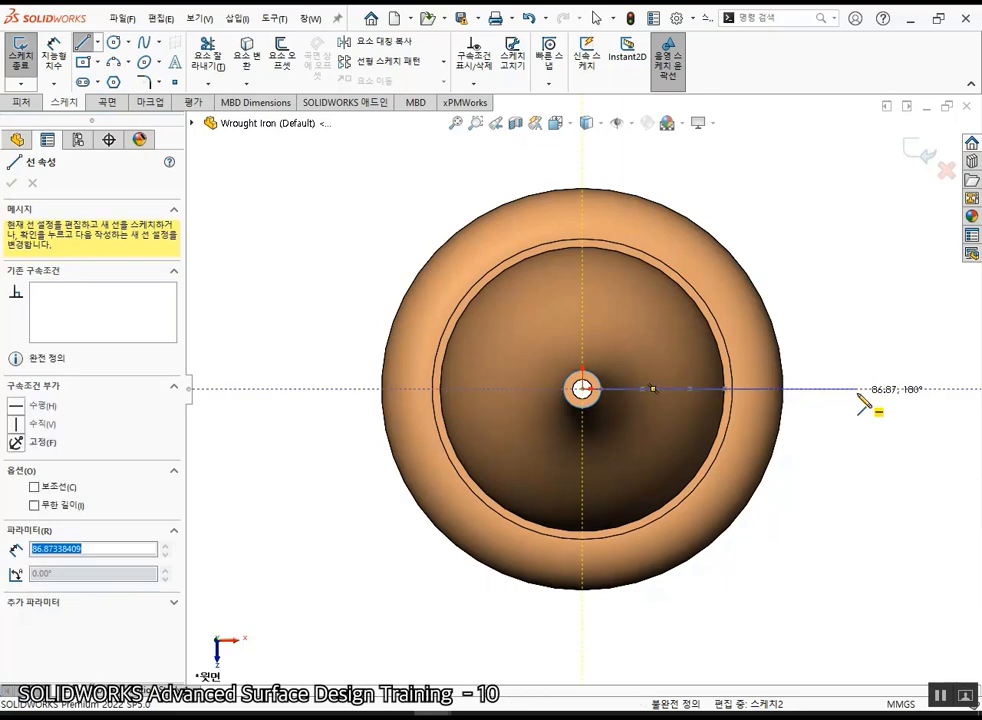
{"action": "key", "text": "Escape"}
- Dimension the horizontal Top plane line from the origin and set its length to 65 mm
{"action": "right_click_drag", "start_coordinate": [833, 560], "coordinate": [828, 480]}
{"action": "left_click", "coordinate": [817, 388]}
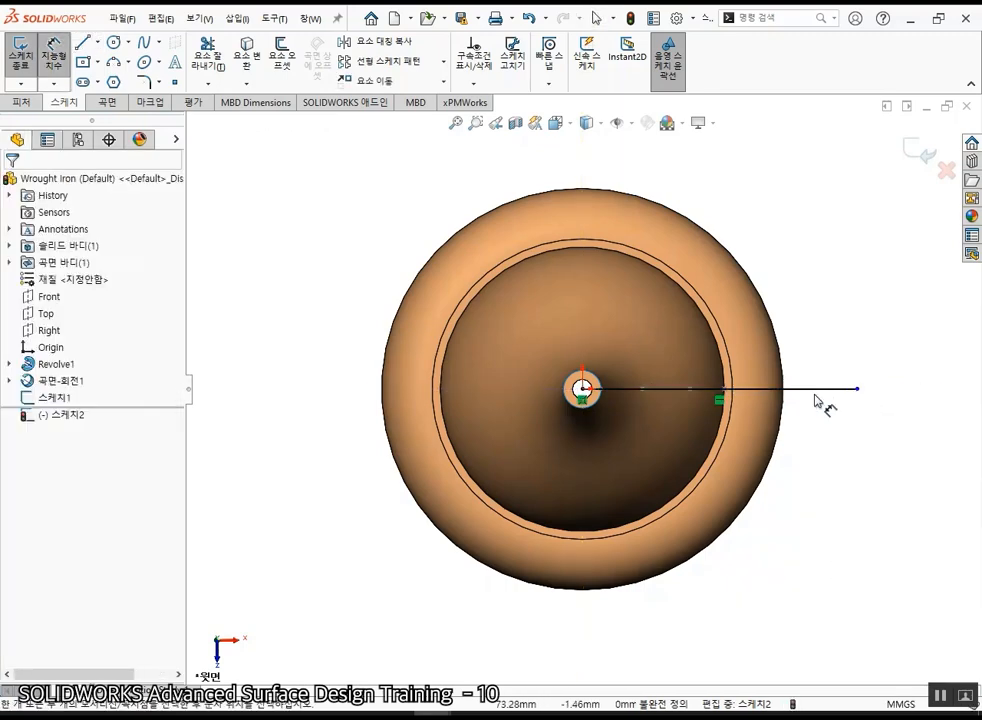
{"action": "left_click", "coordinate": [838, 468]}
{"action": "type", "text": "65"}
{"action": "key", "text": "Return"}
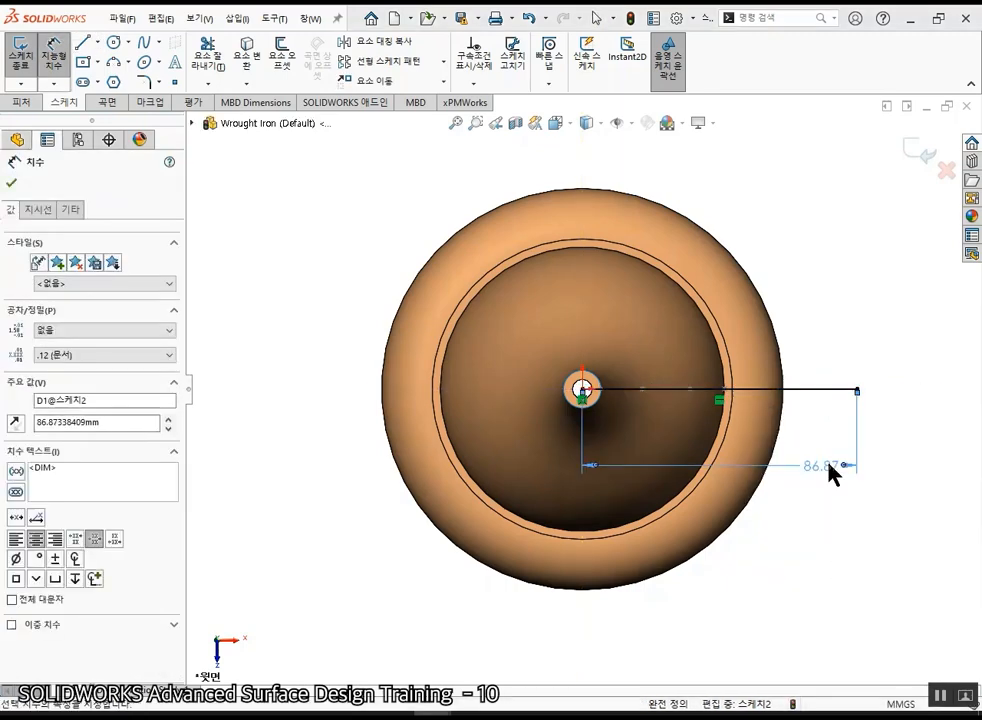
{"action": "key", "text": "Escape"}
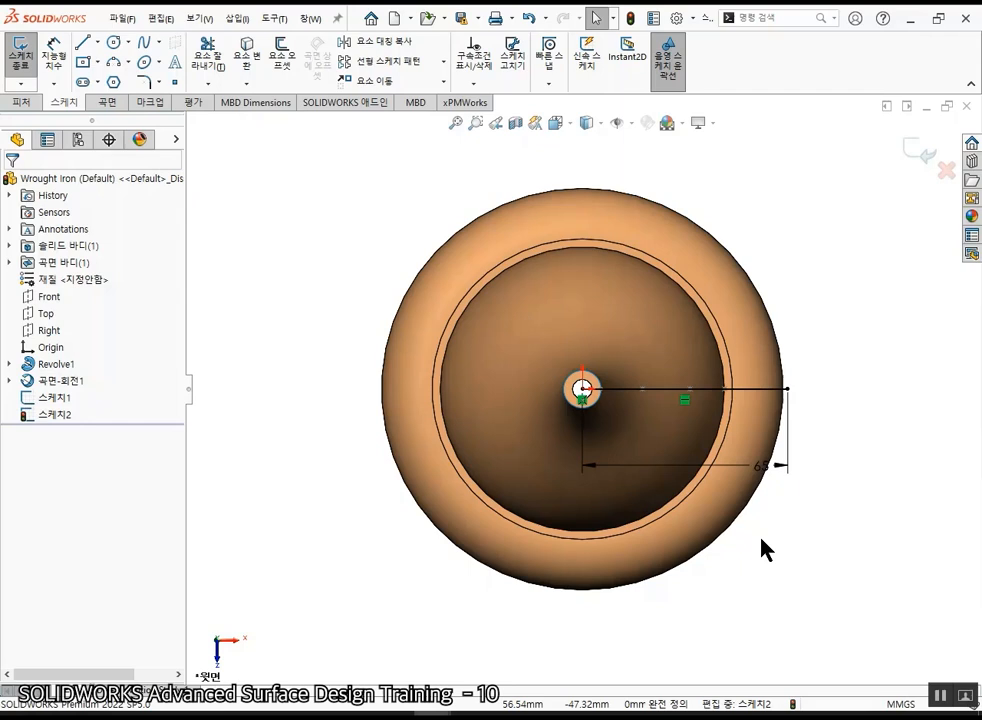
- Start a swept surface with the 65 mm line sketch as profile and the vertical center line sketch as path
{"action": "left_click", "coordinate": [118, 103]}
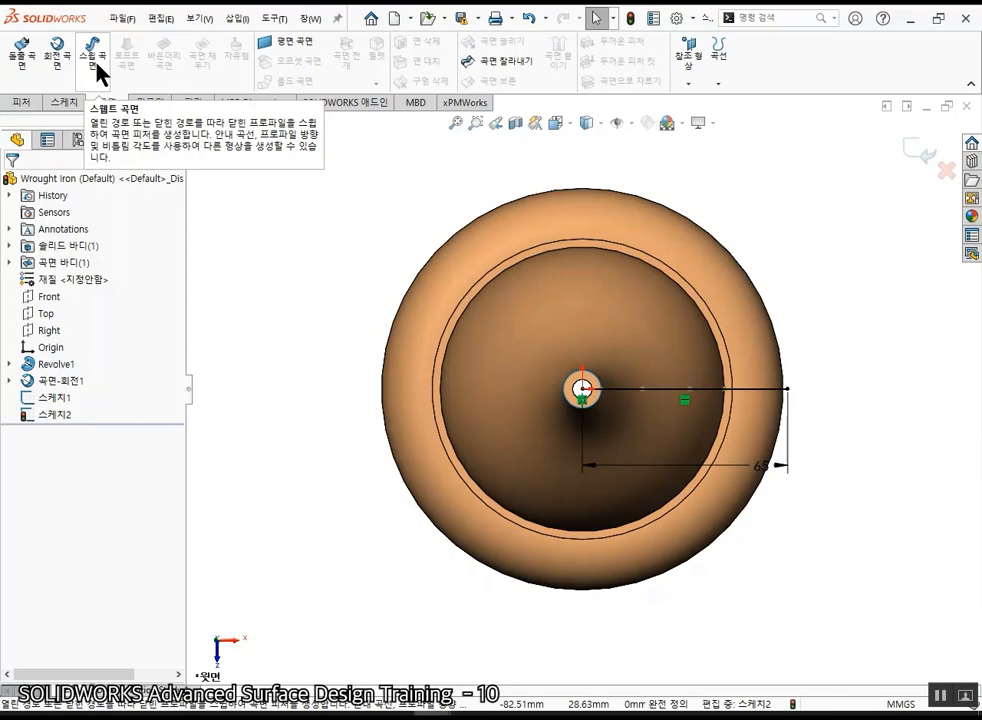
{"action": "left_click", "coordinate": [97, 65]}
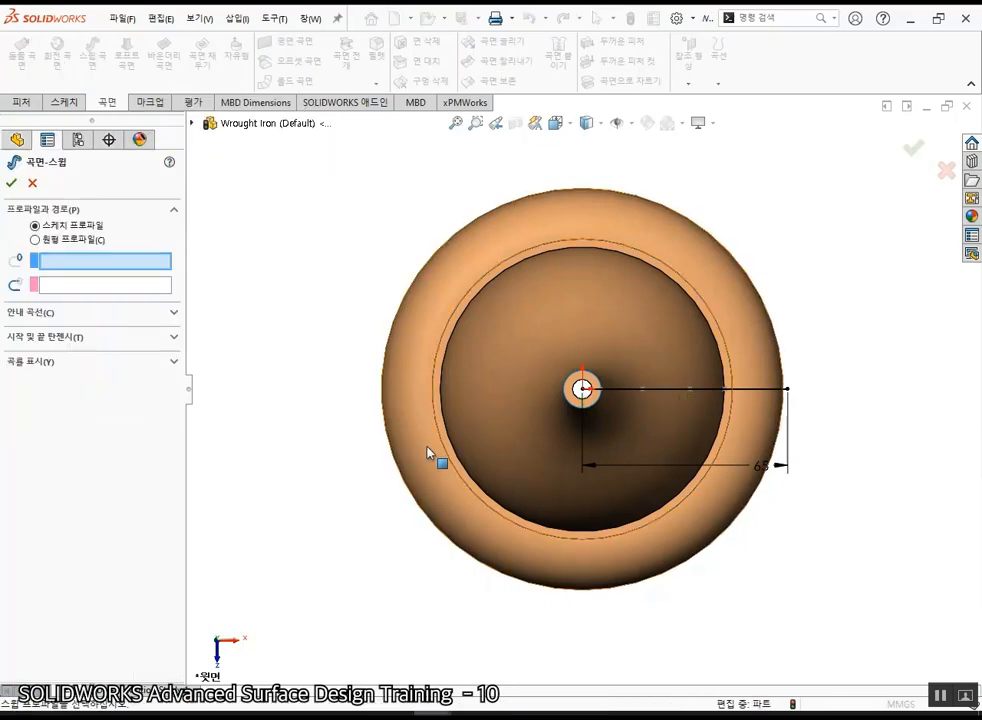
{"action": "middle_click_drag", "start_coordinate": [431, 454], "coordinate": [421, 306]}
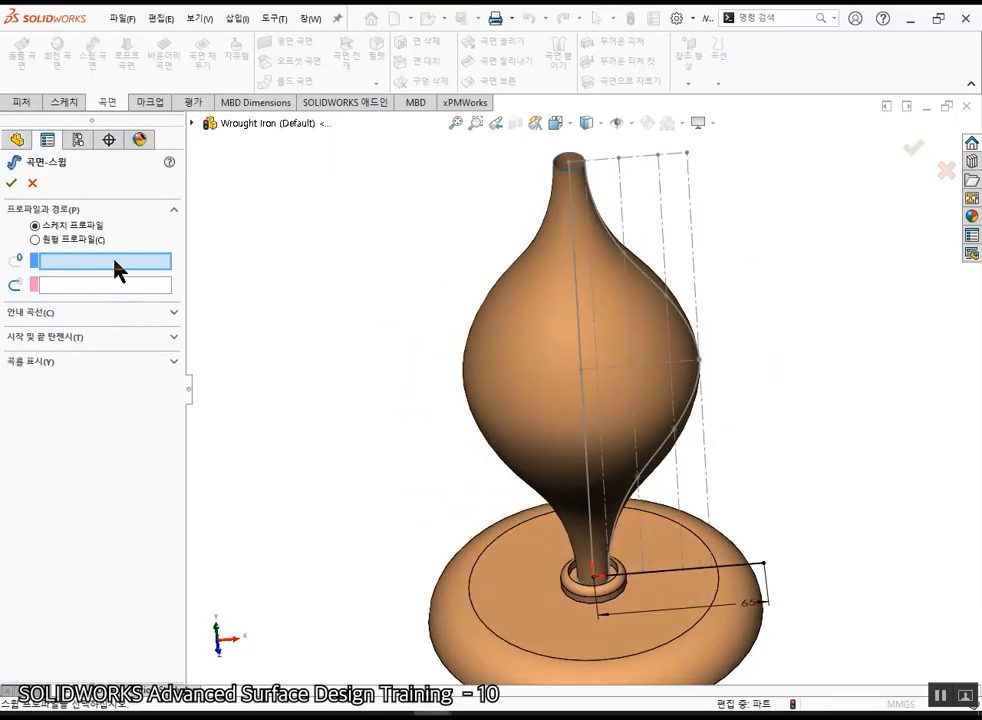
{"action": "left_click", "coordinate": [755, 568]}
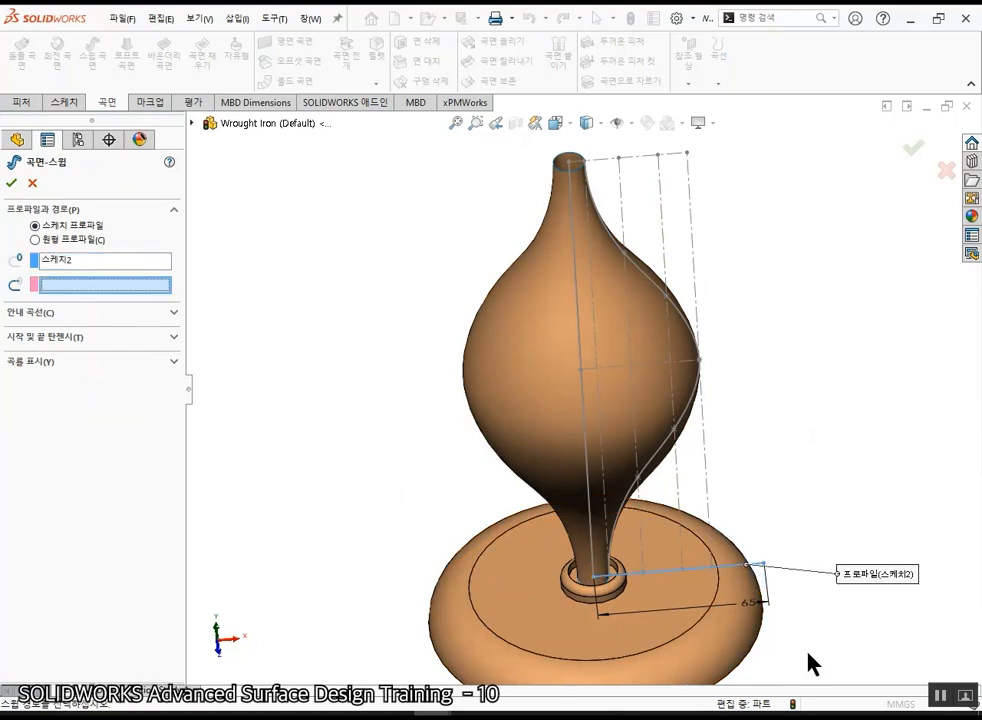
{"action": "left_click", "coordinate": [192, 123]}
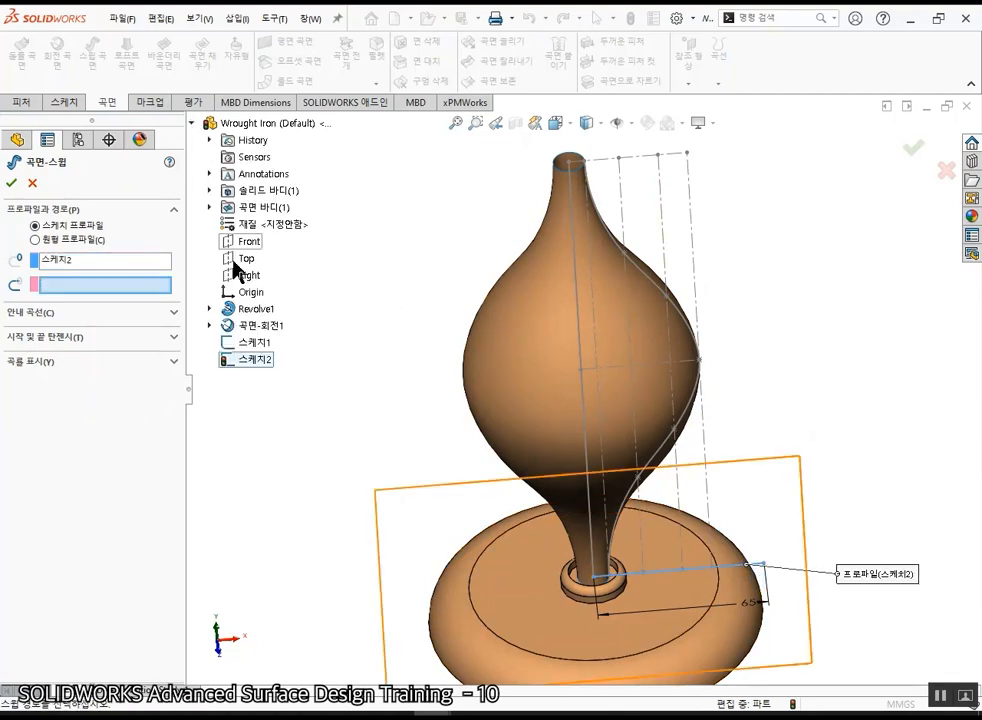
{"action": "left_click", "coordinate": [252, 343]}
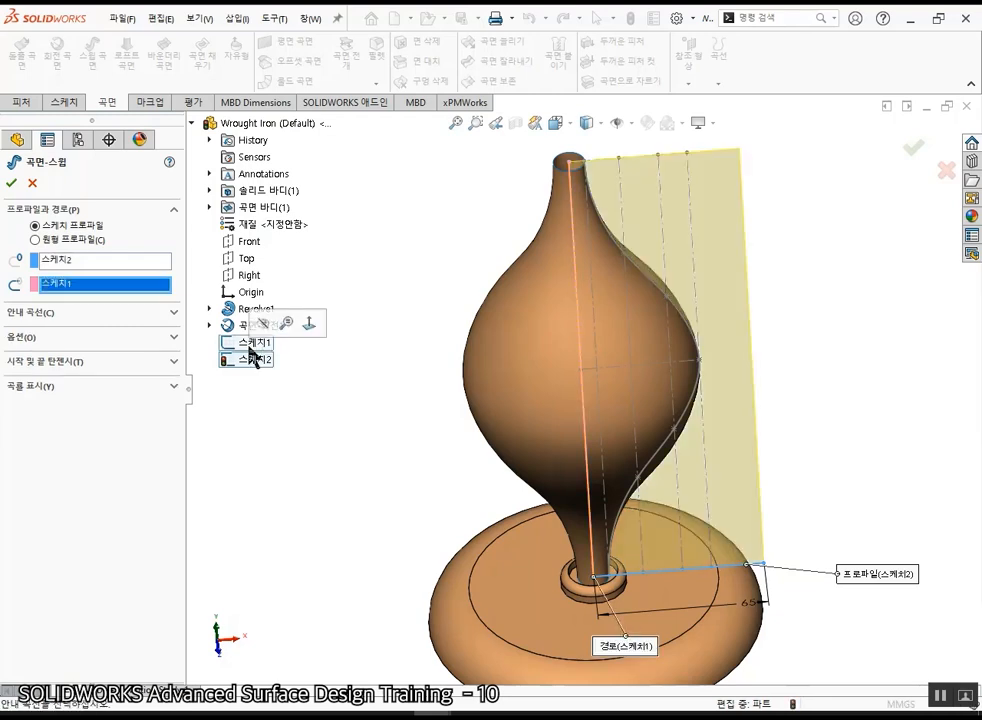
{"action": "key", "text": "f"}
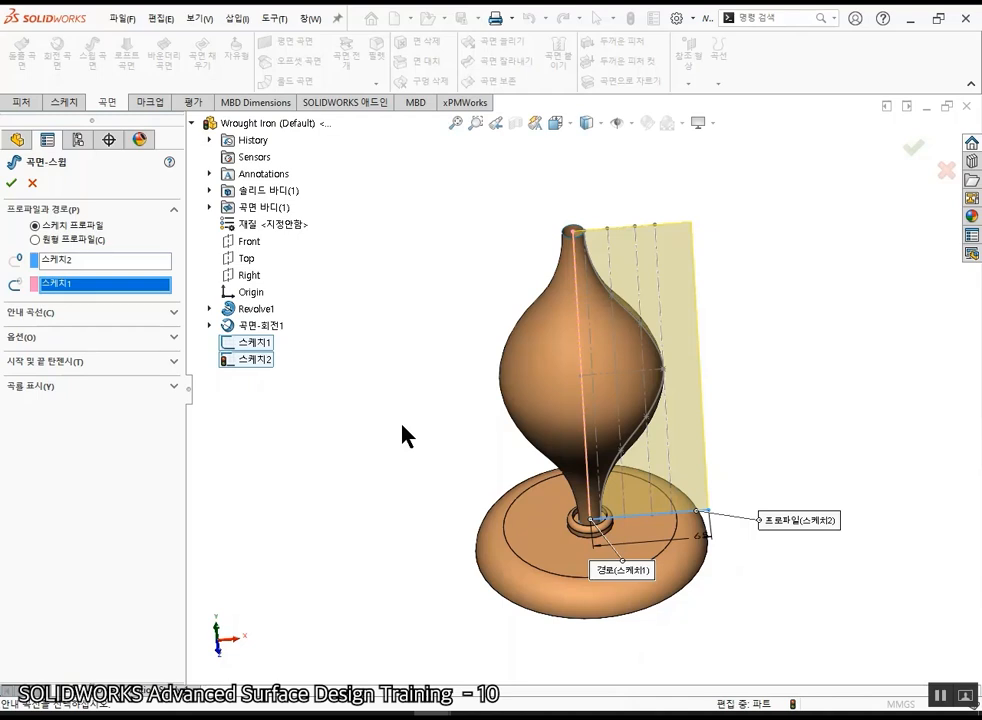
- Set the sweep's profile twist to a specified twist value, controlled in revolutions, with 1 revolution for direction 1
{"action": "left_click", "coordinate": [106, 346]}
{"action": "left_click", "coordinate": [105, 402]}
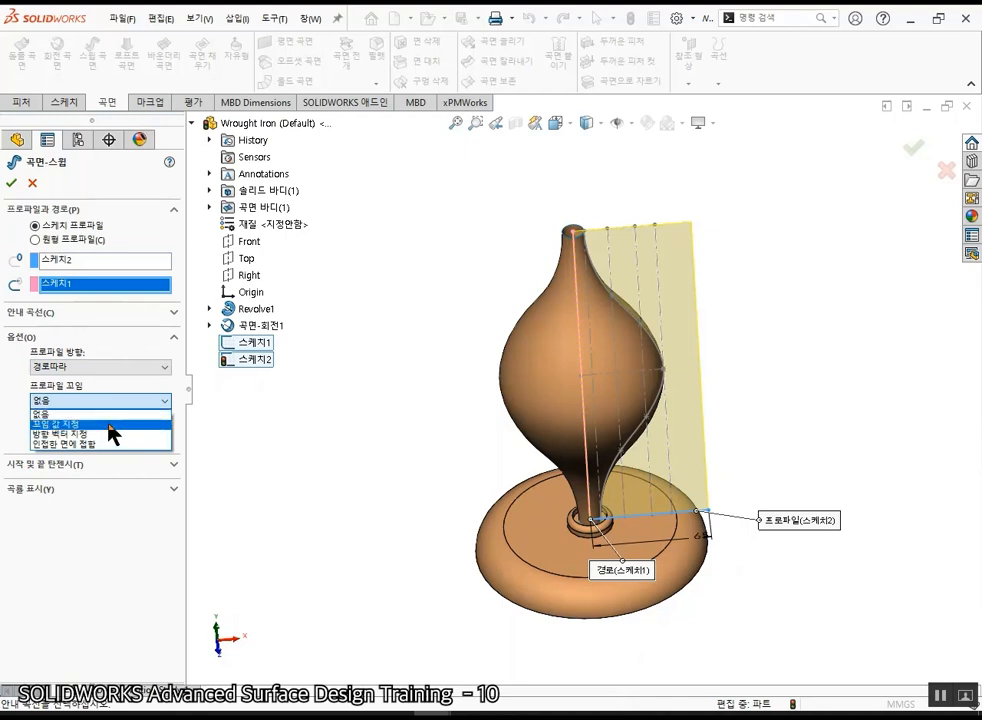
{"action": "left_click", "coordinate": [112, 432]}
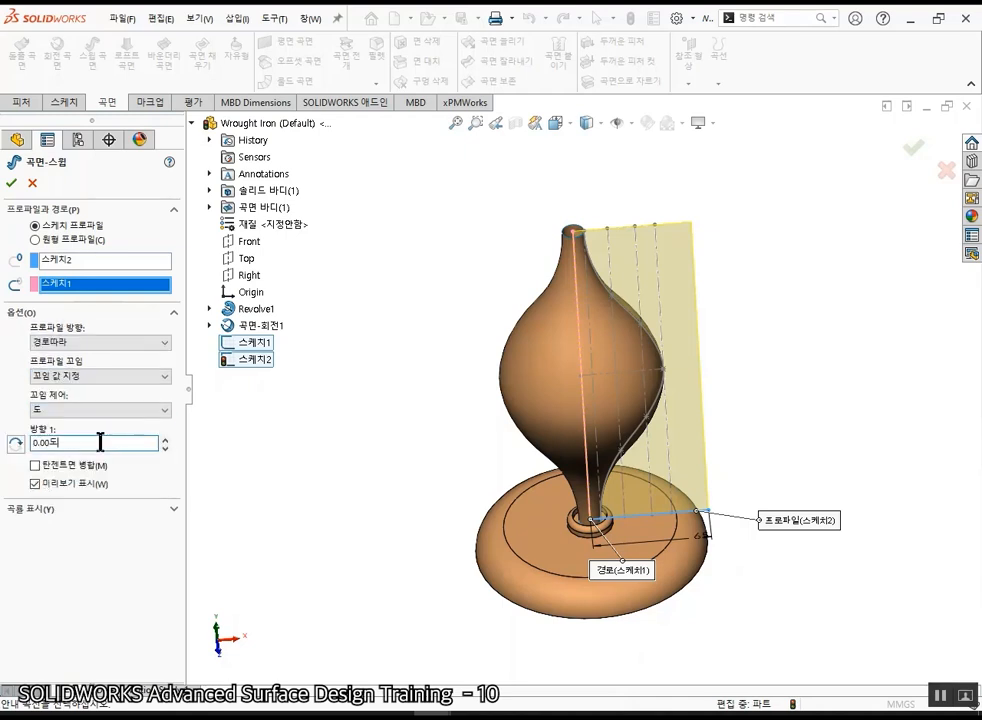
{"action": "left_click", "coordinate": [128, 410]}
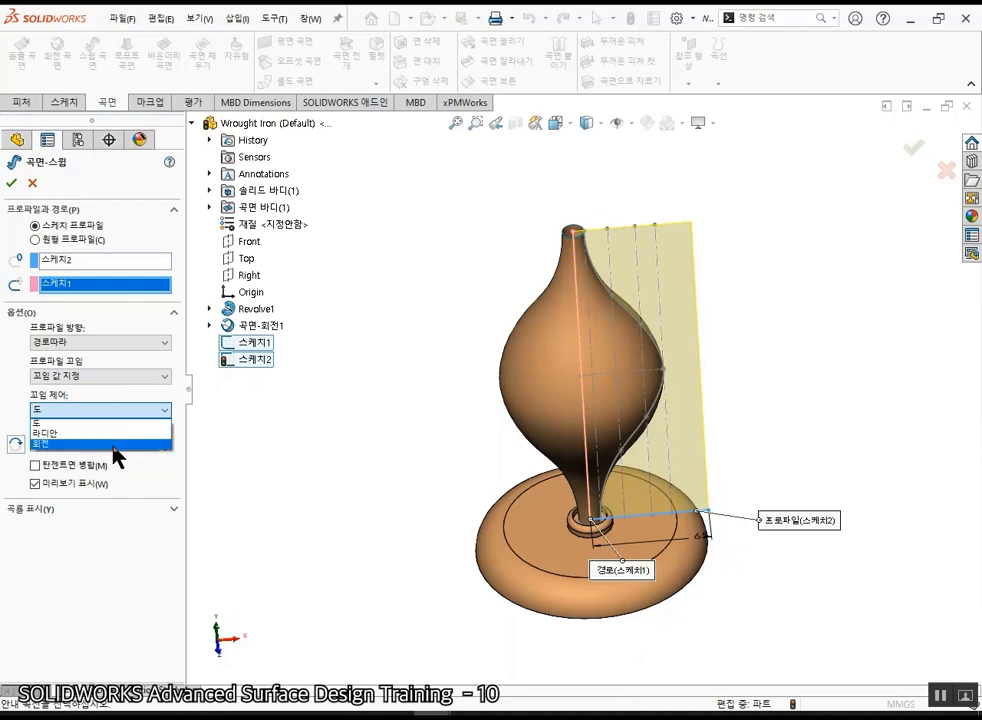
{"action": "left_click", "coordinate": [116, 444]}
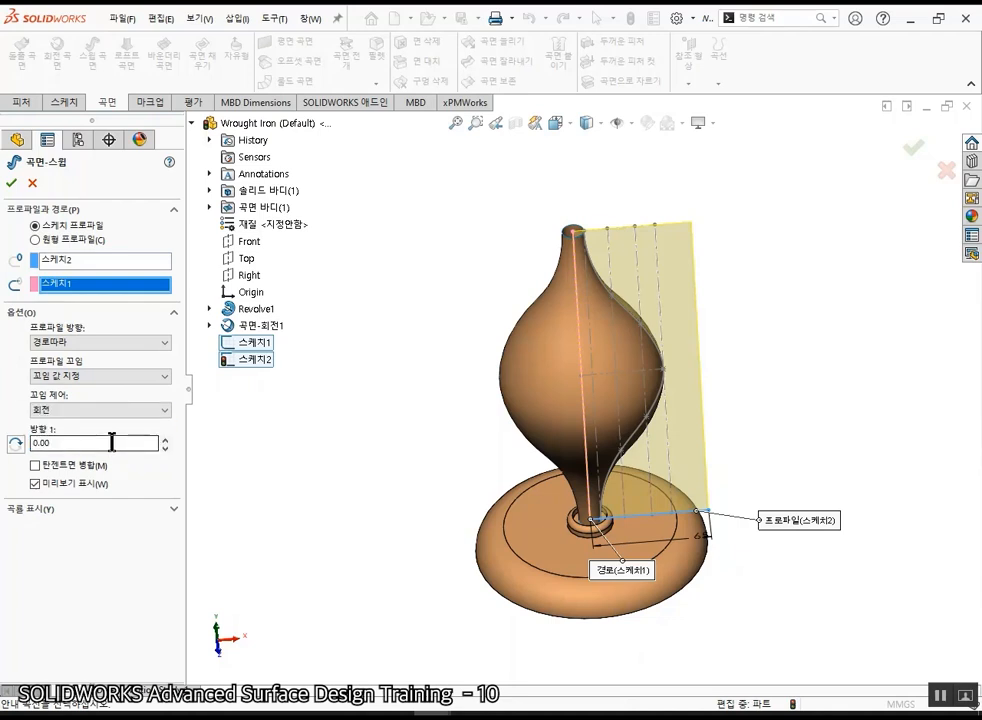
{"action": "left_click_drag", "start_coordinate": [105, 444], "coordinate": [3, 445]}
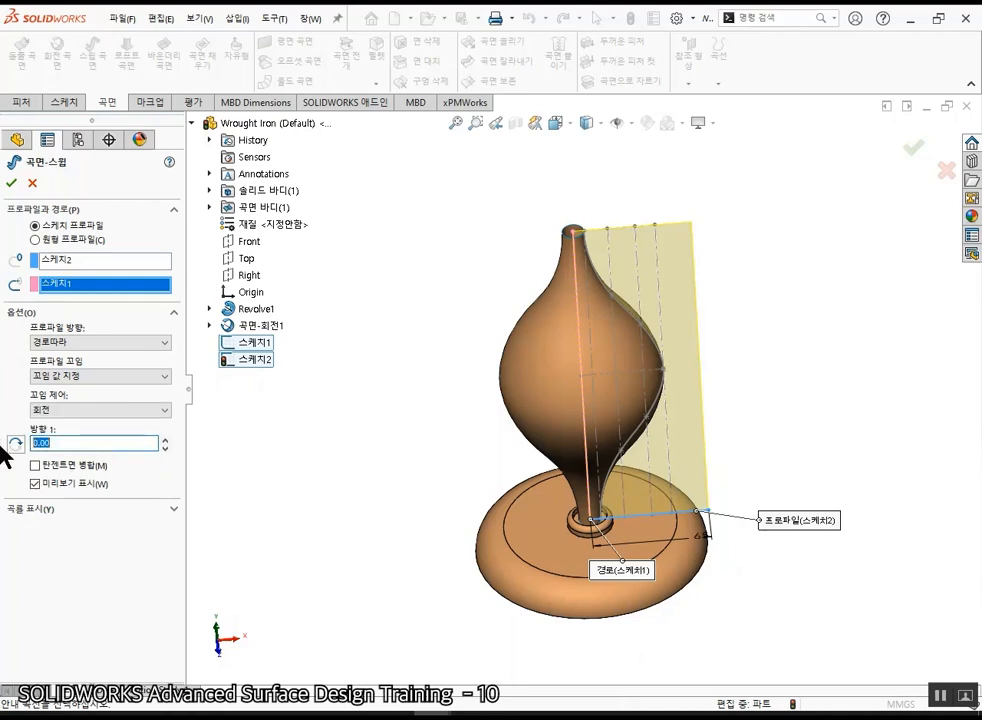
{"action": "type", "text": "1"}
{"action": "key", "text": "Return"}
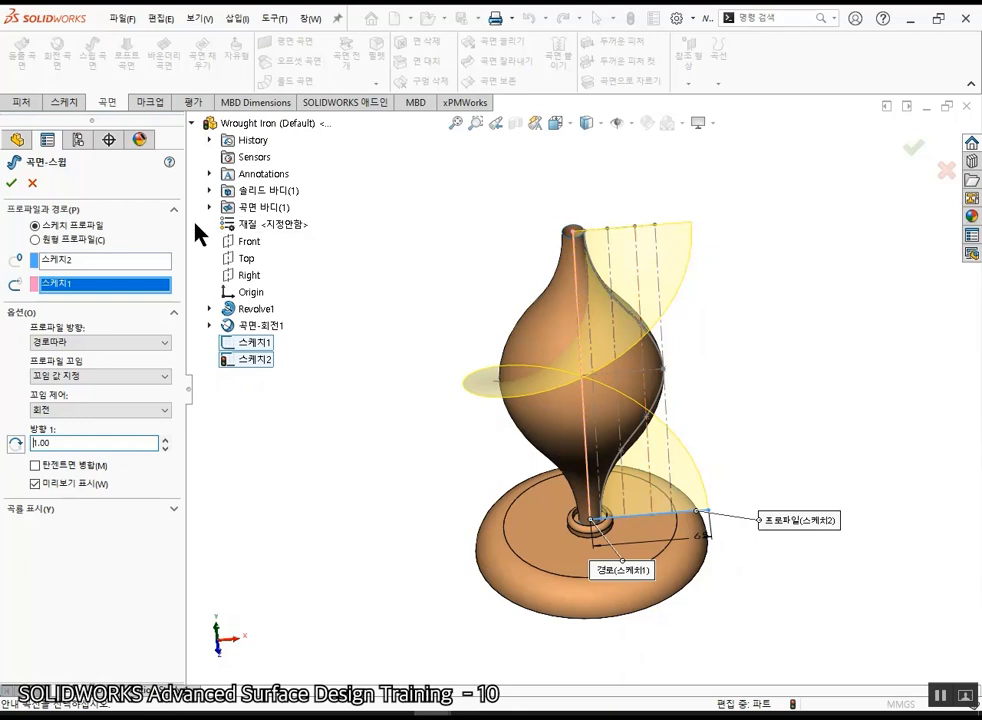
- Check the twist type and twist control choices, keep 1.00 revolution, and complete the twisted swept surface
{"action": "left_click", "coordinate": [82, 378]}
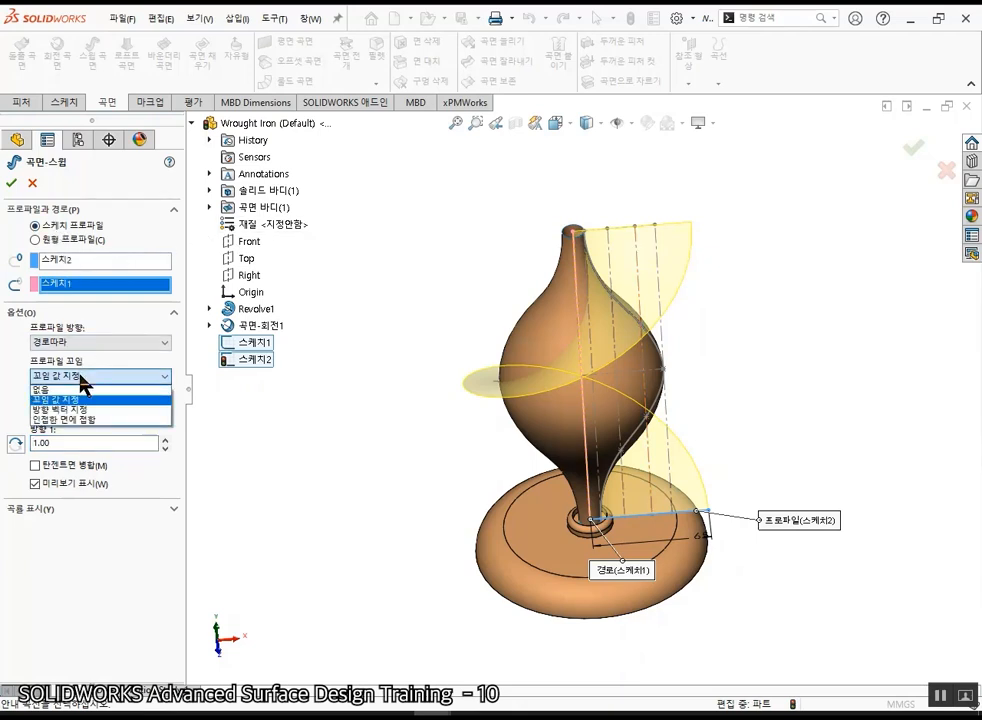
{"action": "left_click", "coordinate": [84, 399]}
{"action": "left_click", "coordinate": [87, 409]}
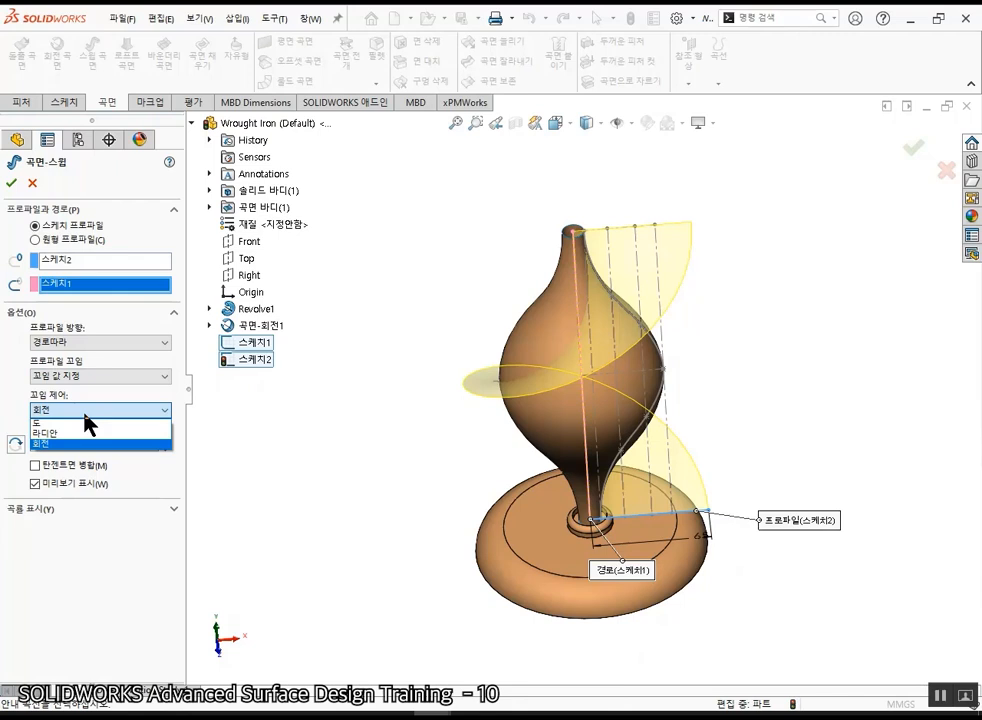
{"action": "left_click", "coordinate": [86, 414]}
{"action": "left_click", "coordinate": [80, 443]}
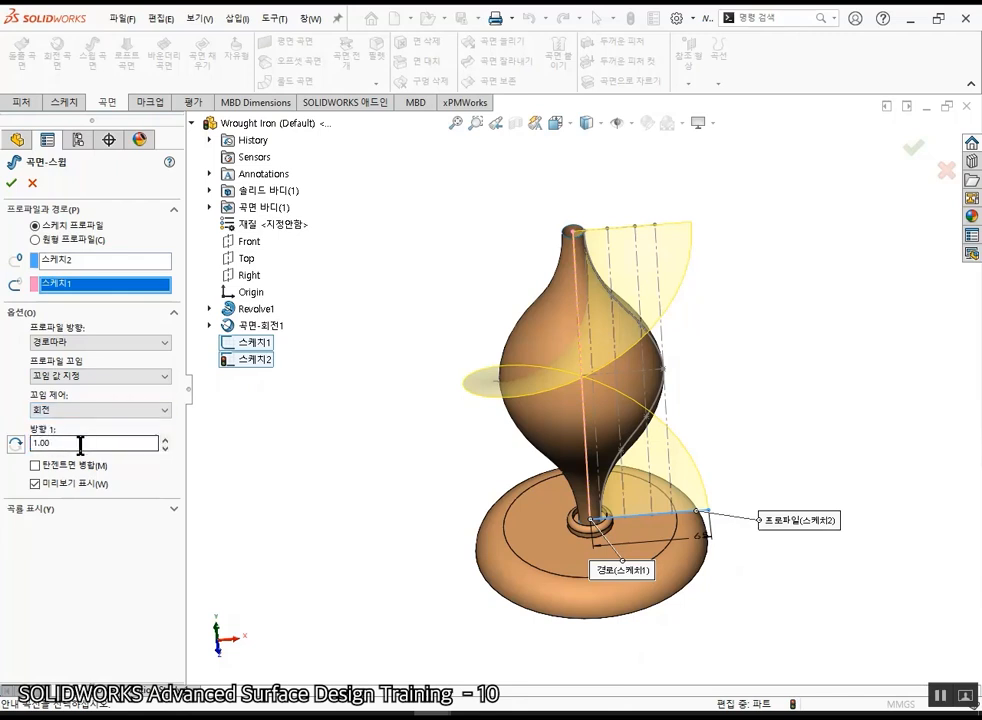
{"action": "left_click_drag", "start_coordinate": [80, 445], "coordinate": [5, 441]}
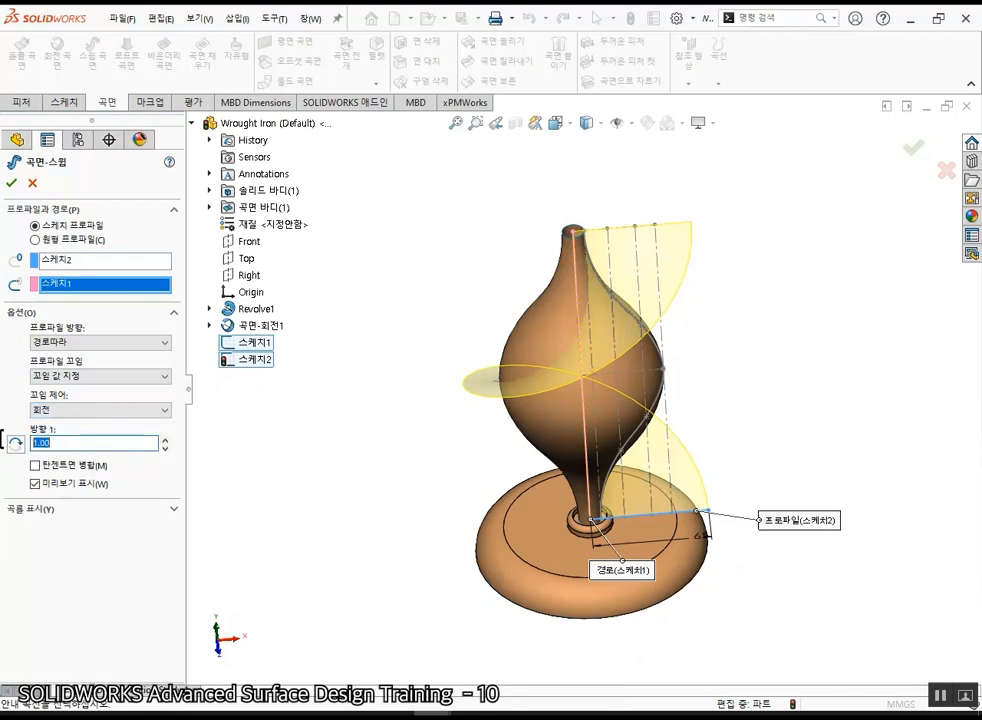
{"action": "left_click", "coordinate": [113, 445]}
{"action": "left_click", "coordinate": [12, 184]}
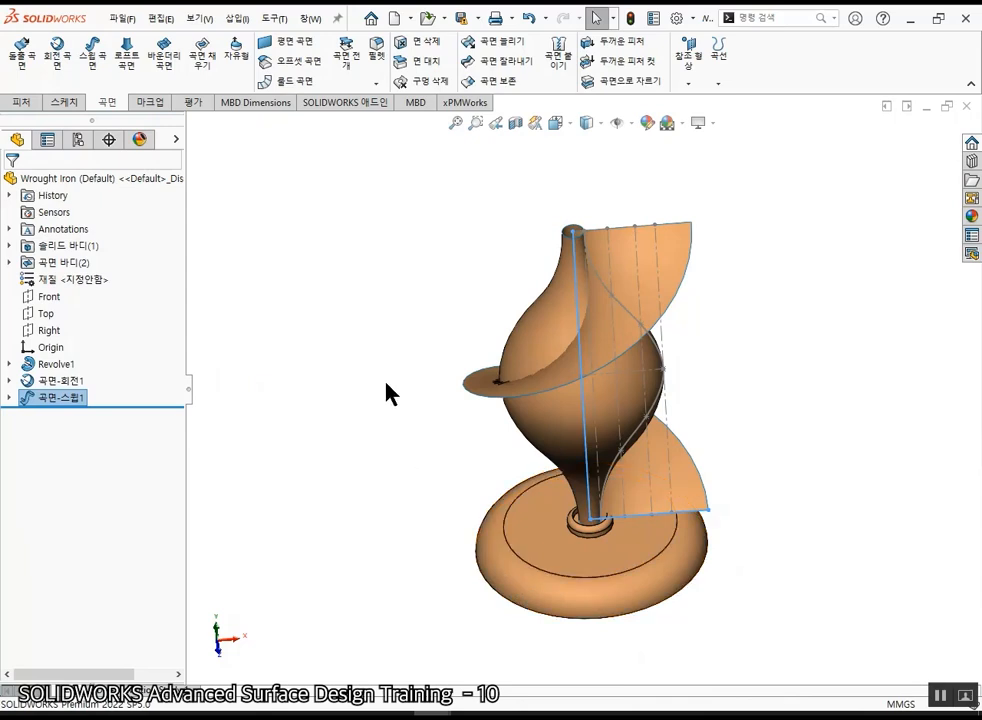
{"action": "middle_click_drag", "start_coordinate": [390, 393], "coordinate": [697, 412]}
{"action": "left_click", "coordinate": [657, 320]}
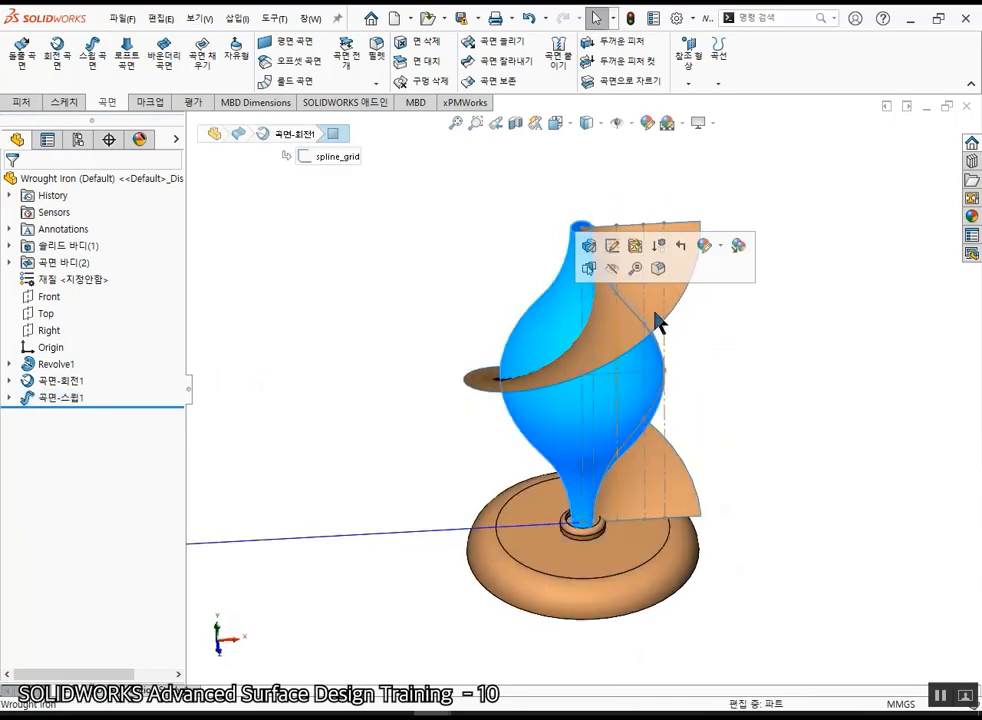
{"action": "left_click", "coordinate": [681, 511]}
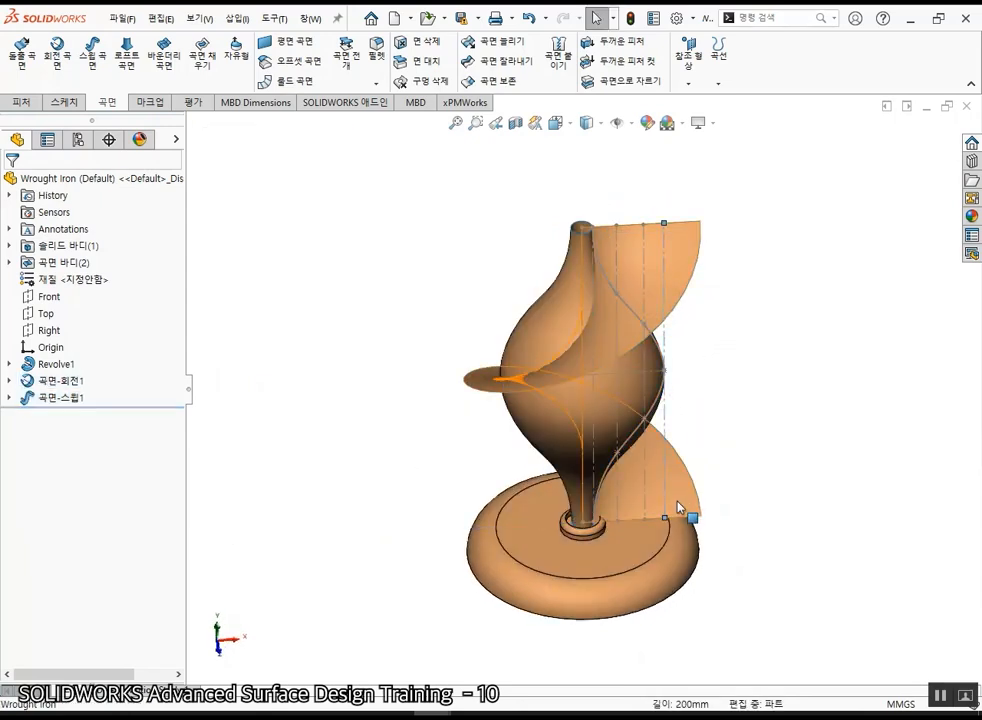
{"action": "left_click", "coordinate": [790, 586]}
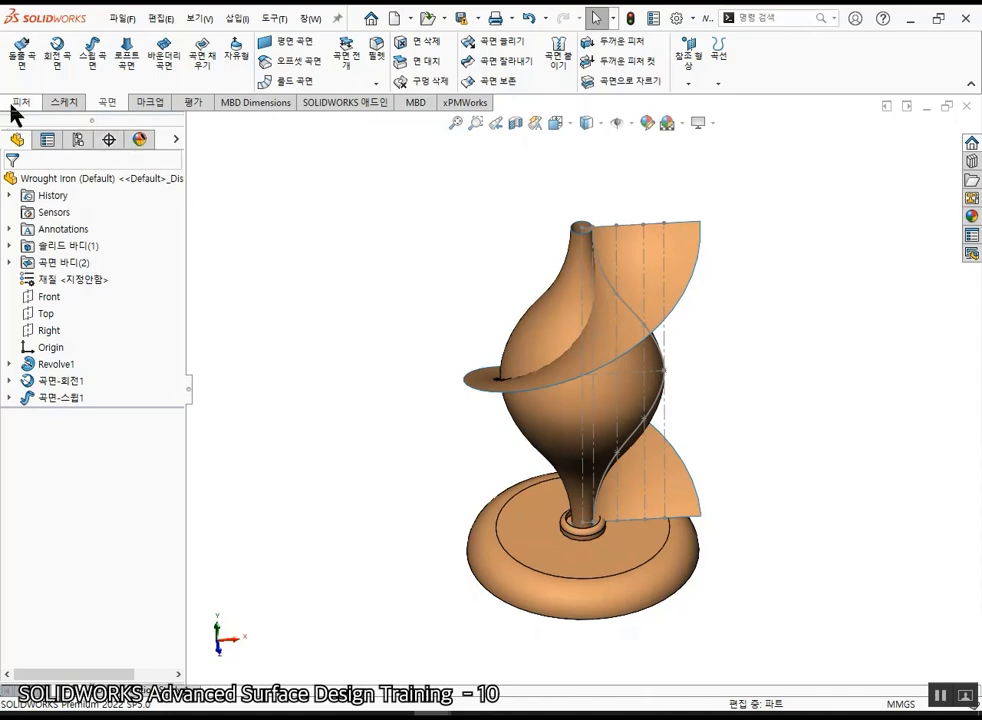
- Create a 3D sketch of the intersection curve between the twisted swept surface and the revolved surface, and close it
{"action": "left_click", "coordinate": [55, 104]}
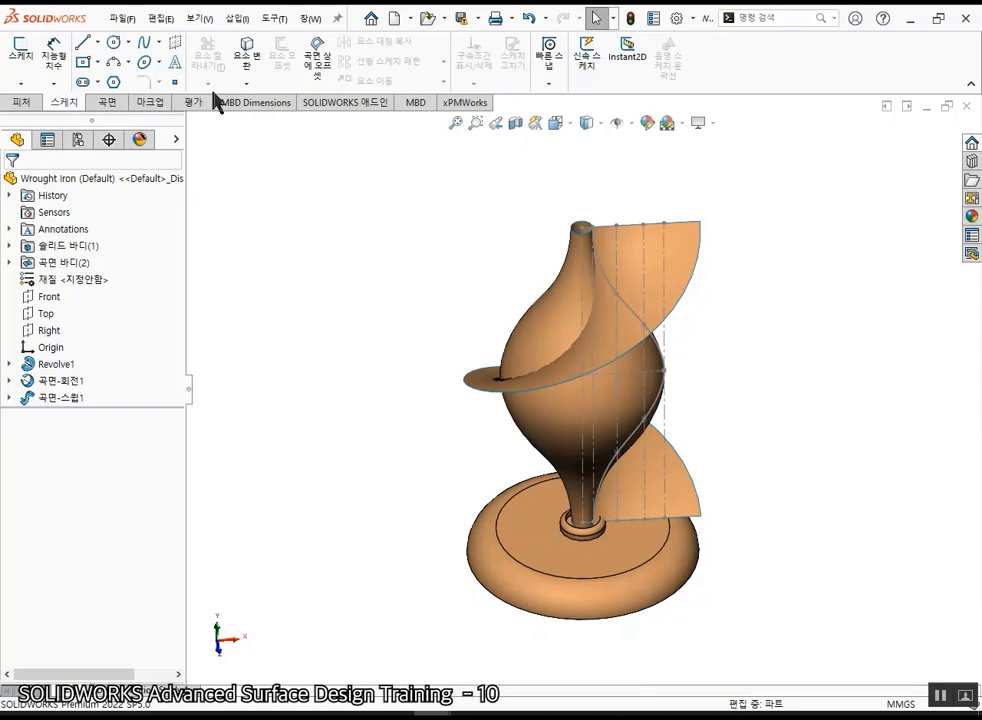
{"action": "left_click", "coordinate": [246, 84]}
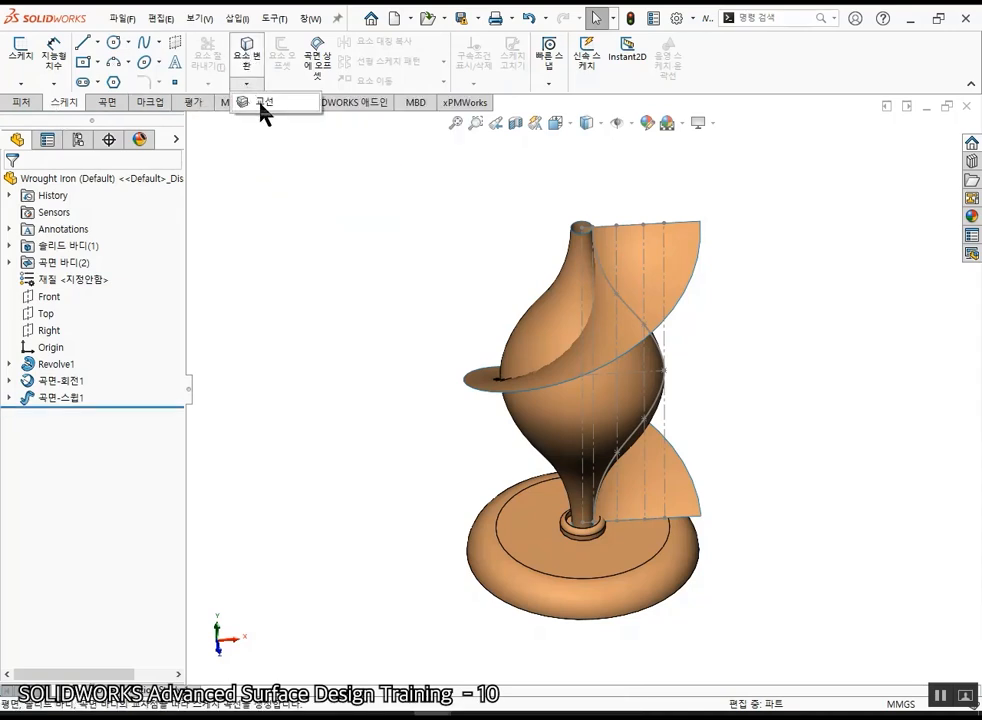
{"action": "left_click", "coordinate": [261, 103]}
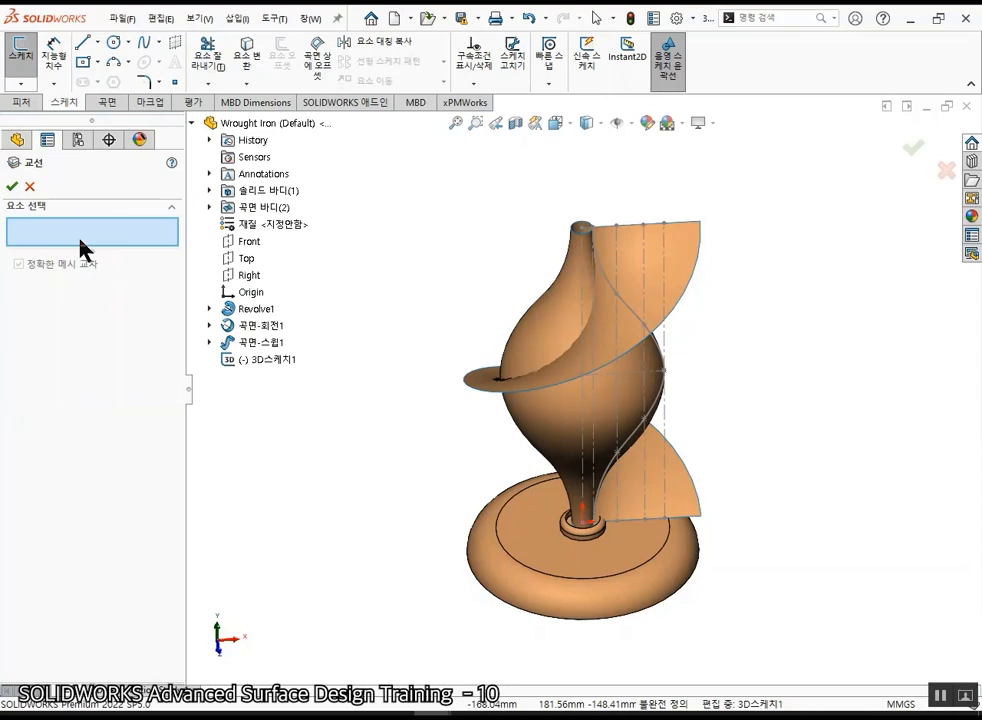
{"action": "left_click", "coordinate": [680, 276]}
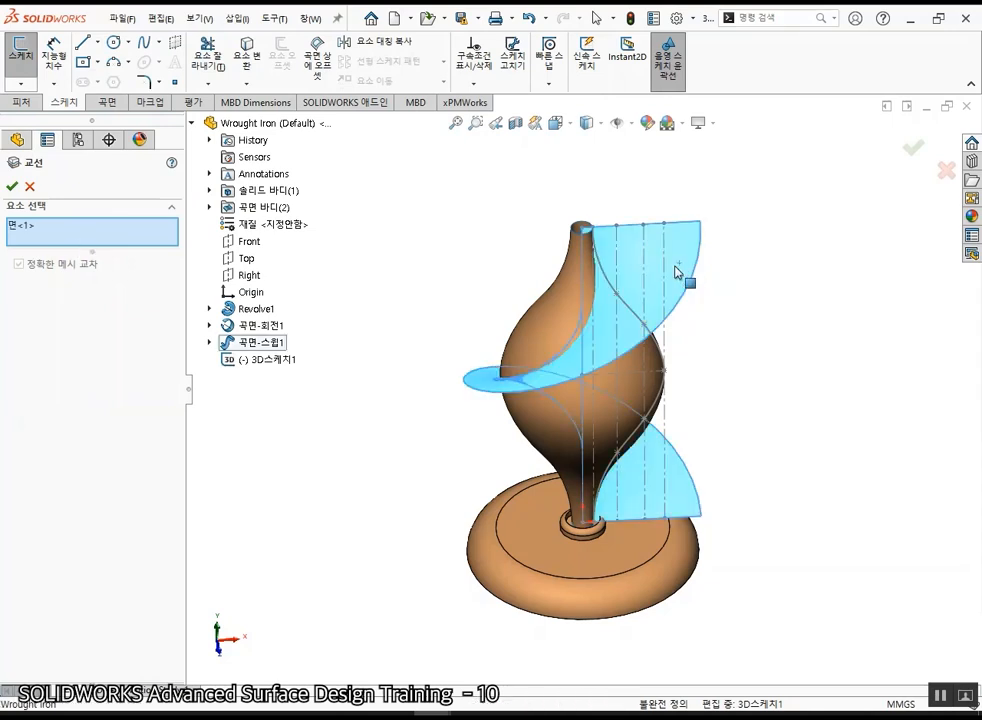
{"action": "left_click", "coordinate": [548, 322]}
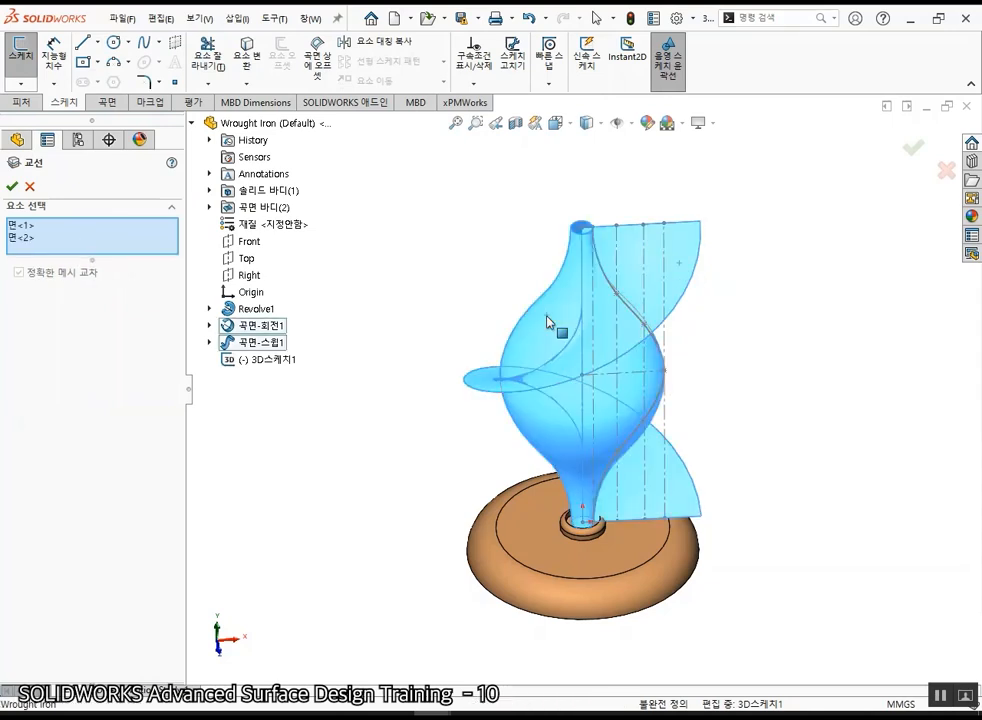
{"action": "left_click", "coordinate": [12, 187]}
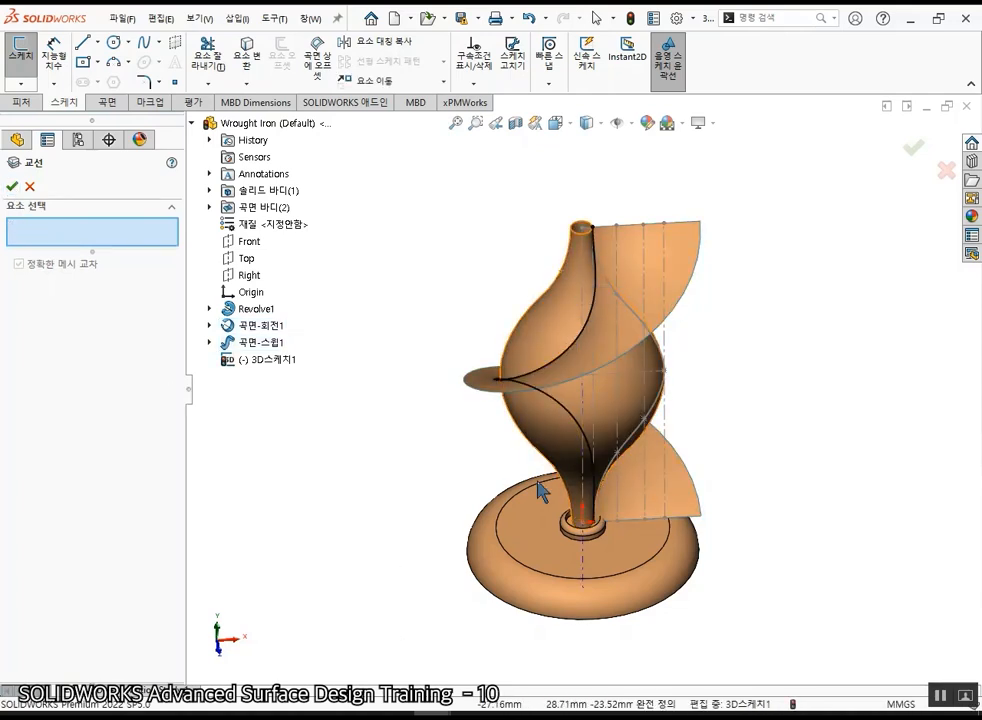
{"action": "left_click", "coordinate": [12, 187]}
{"action": "middle_click_drag", "start_coordinate": [491, 276], "coordinate": [664, 476]}
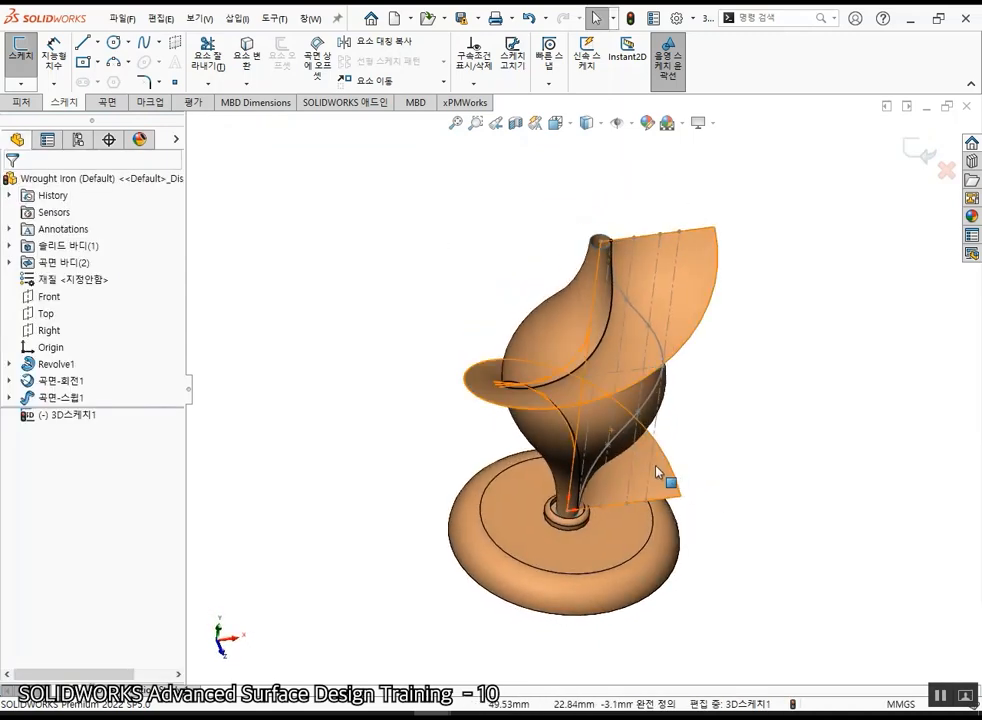
{"action": "left_click", "coordinate": [10, 262]}
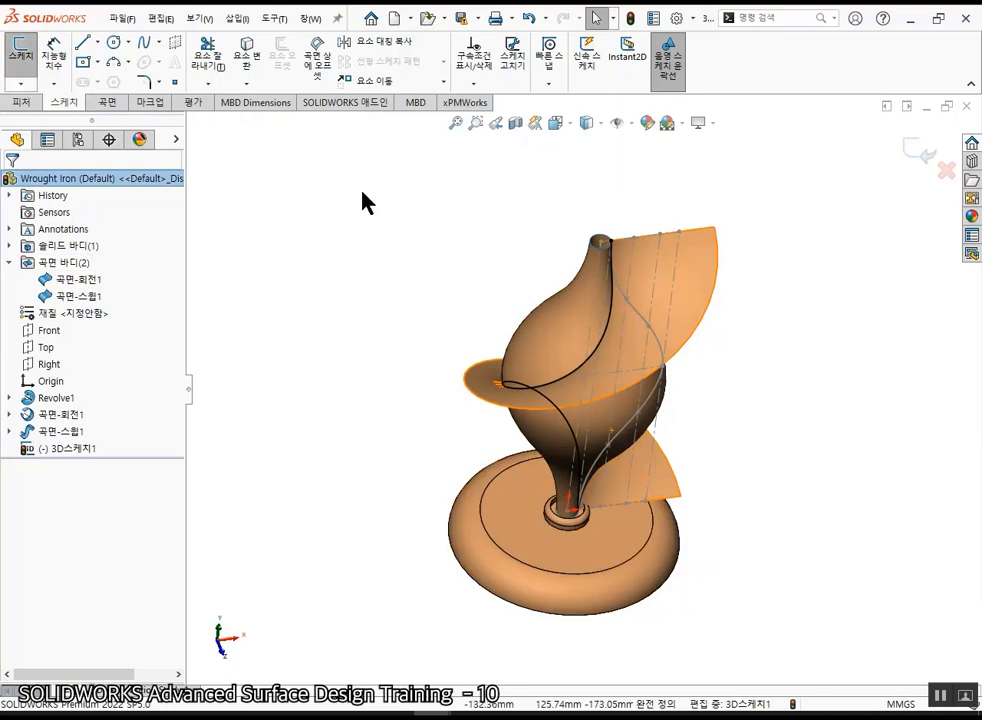
{"action": "left_click", "coordinate": [911, 150]}
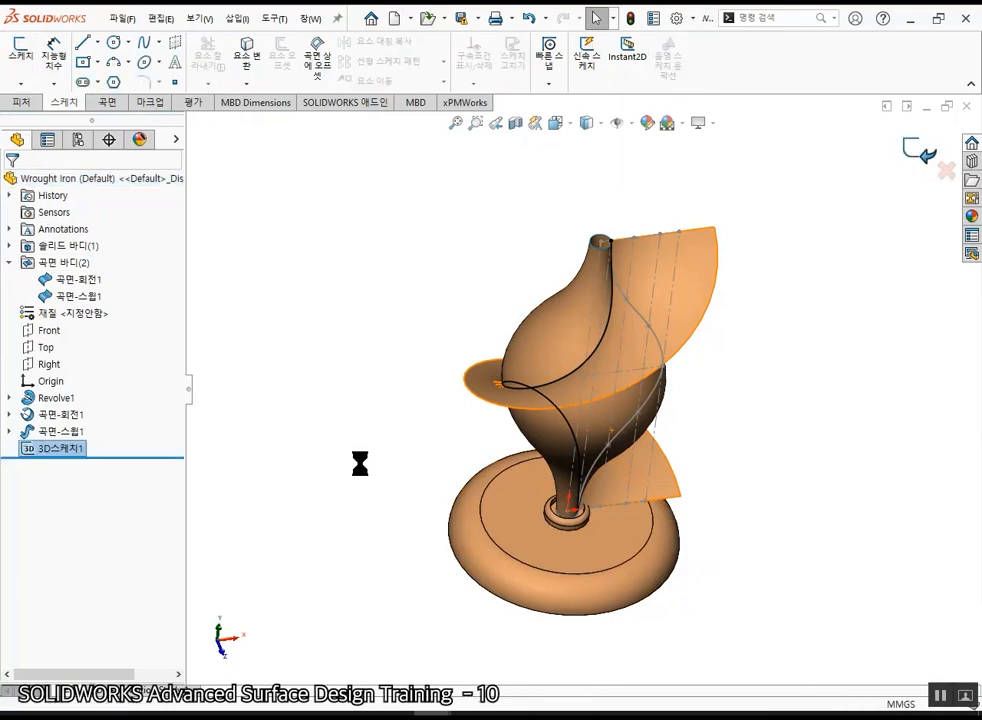
- Undo the 3D sketch of the intersection curve and leave the emptied sketch
{"action": "double_click", "coordinate": [57, 450]}
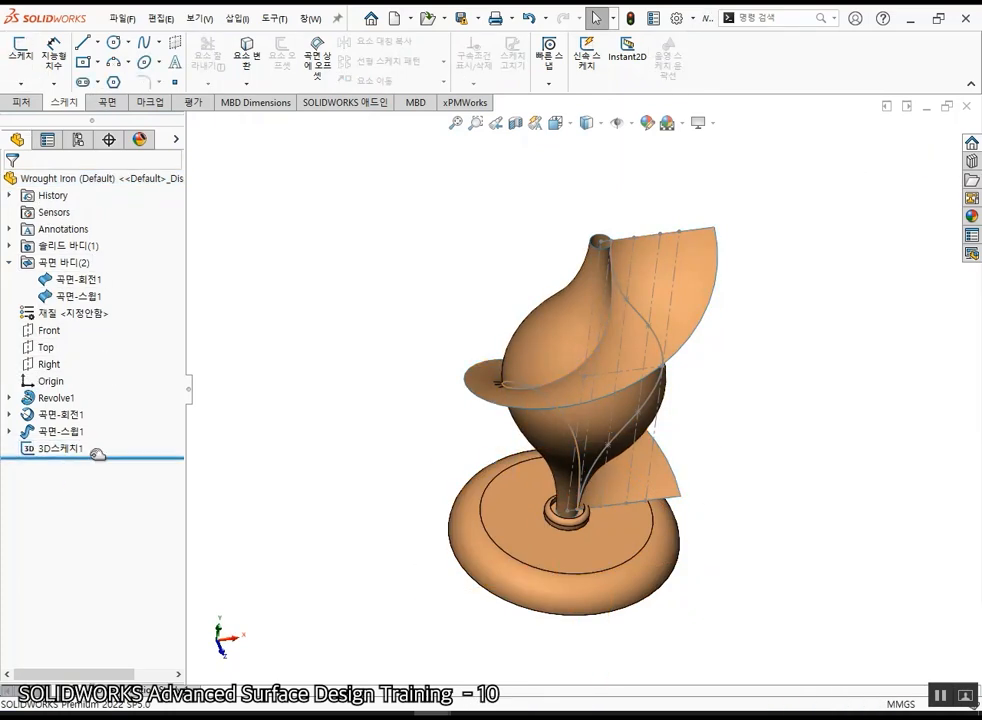
{"action": "key", "text": "ctrl+z"}
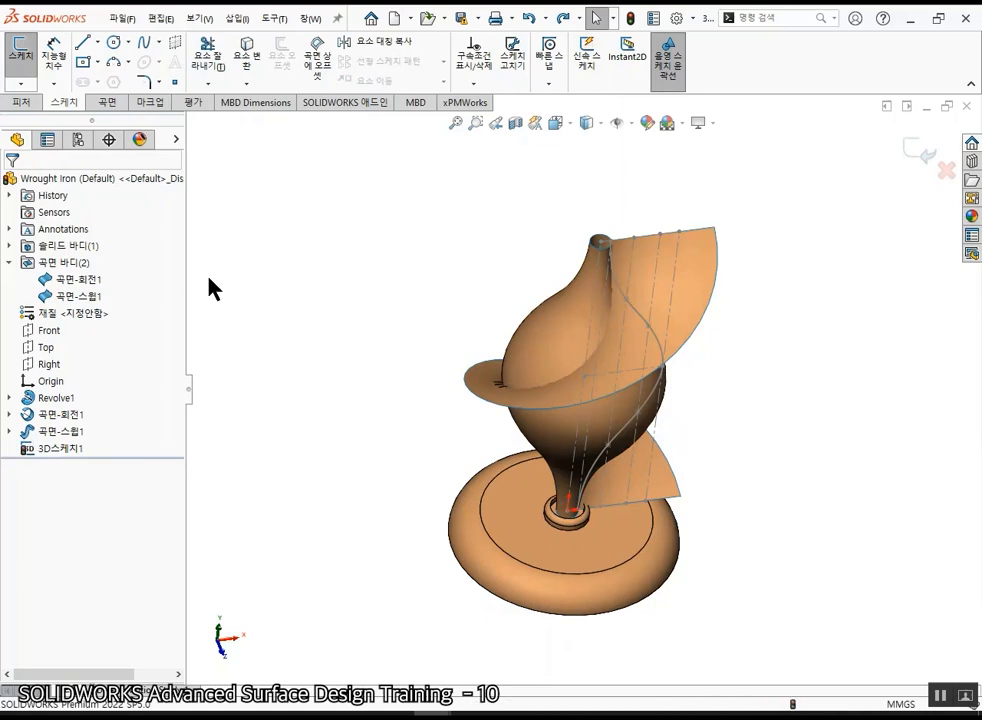
{"action": "left_click", "coordinate": [918, 151]}
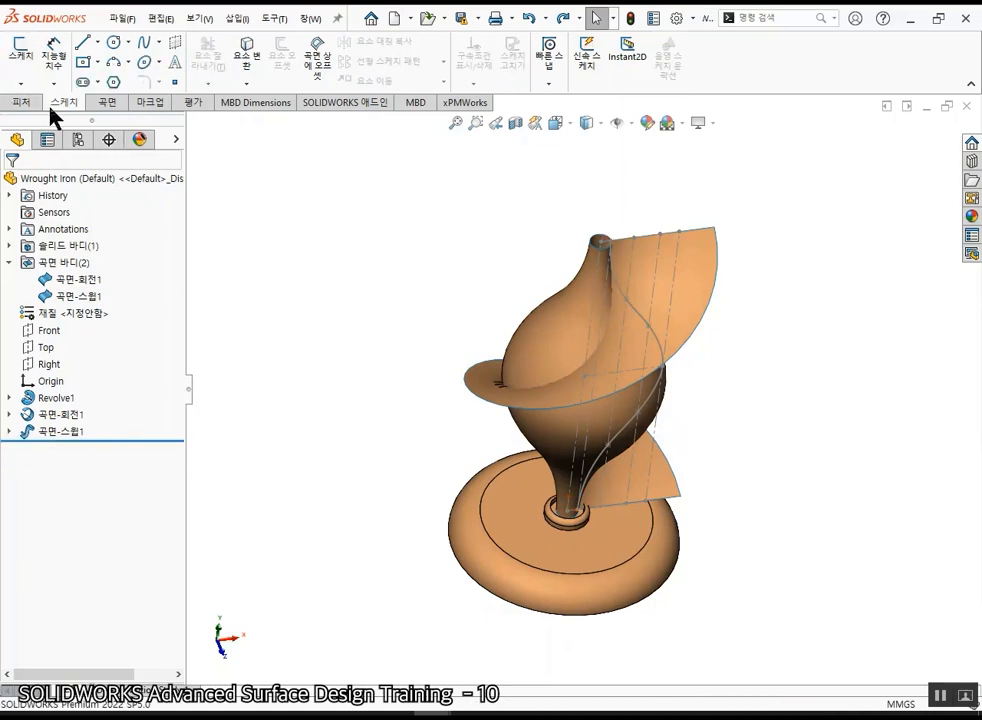
- Recreate the 3D intersection curve between the twisted swept surface and the revolved surface, and close the sketch
{"action": "left_click", "coordinate": [246, 85]}
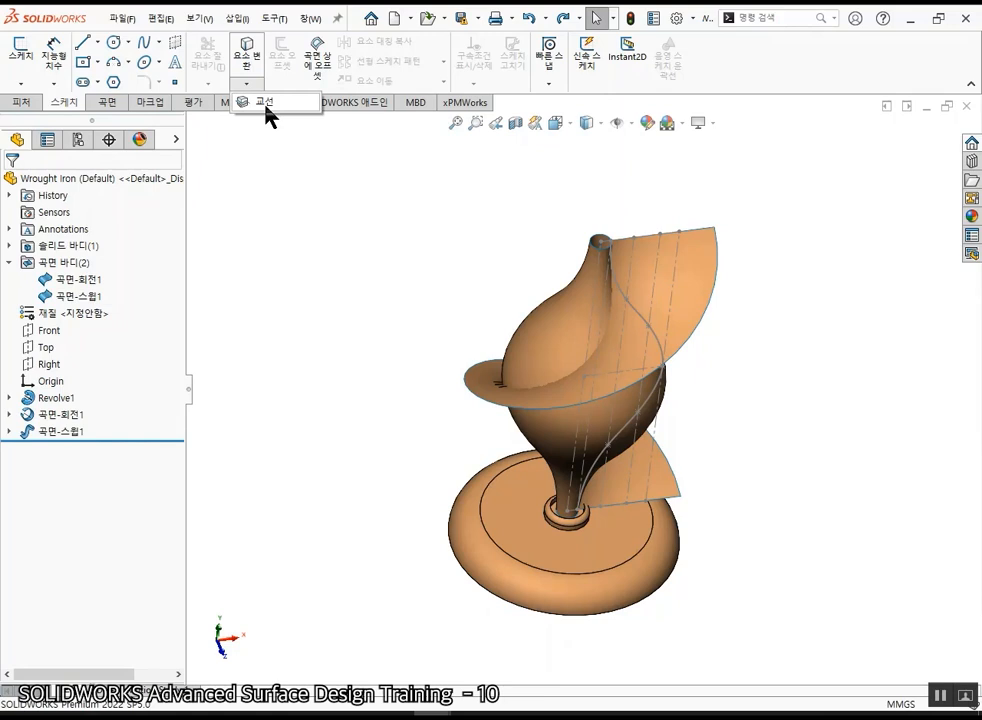
{"action": "left_click", "coordinate": [266, 105]}
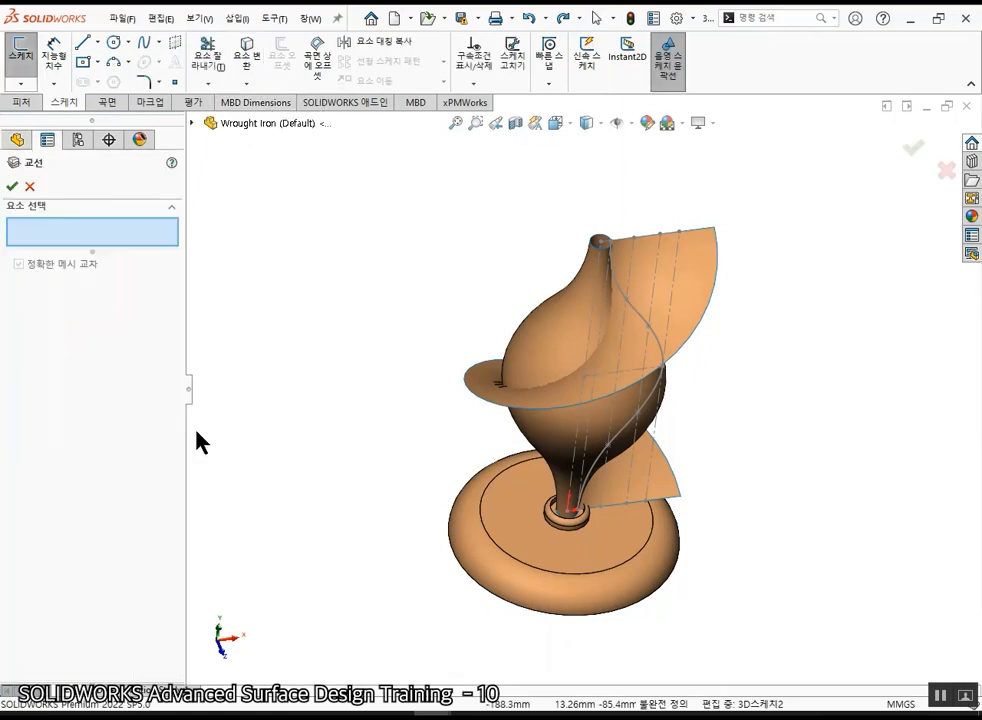
{"action": "left_click", "coordinate": [702, 301]}
{"action": "left_click", "coordinate": [561, 324]}
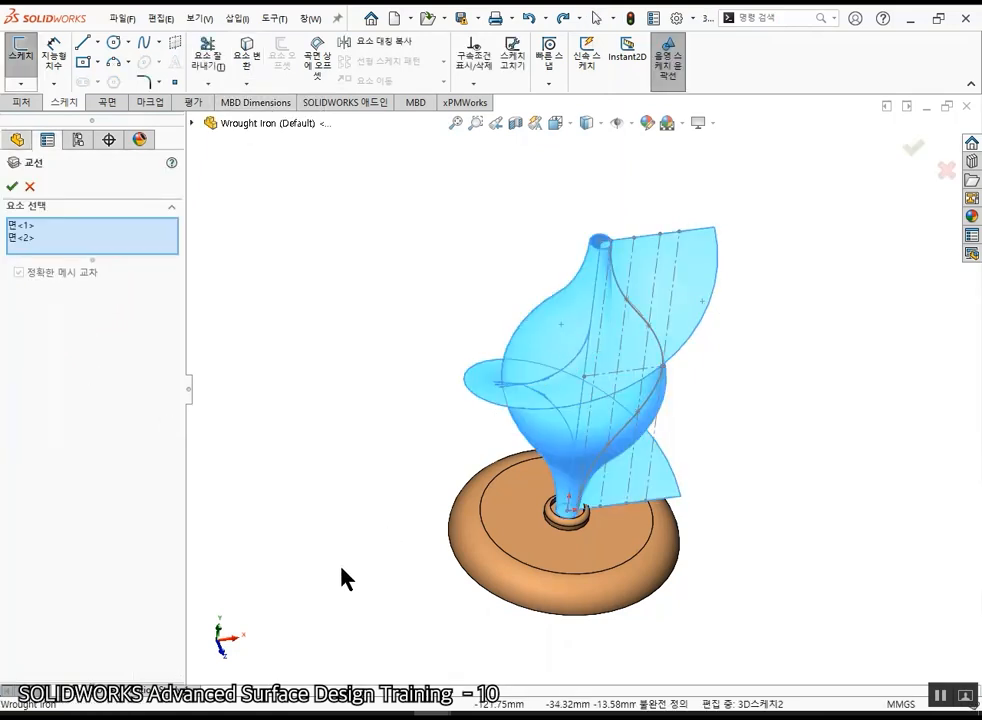
{"action": "left_click", "coordinate": [11, 186]}
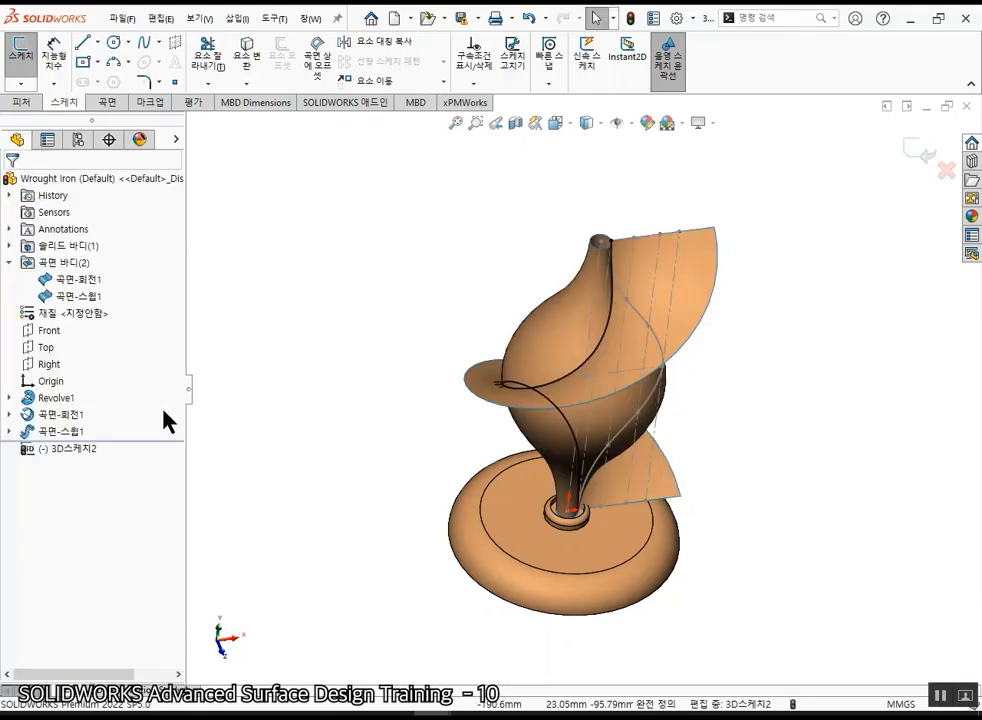
{"action": "left_click", "coordinate": [914, 155]}
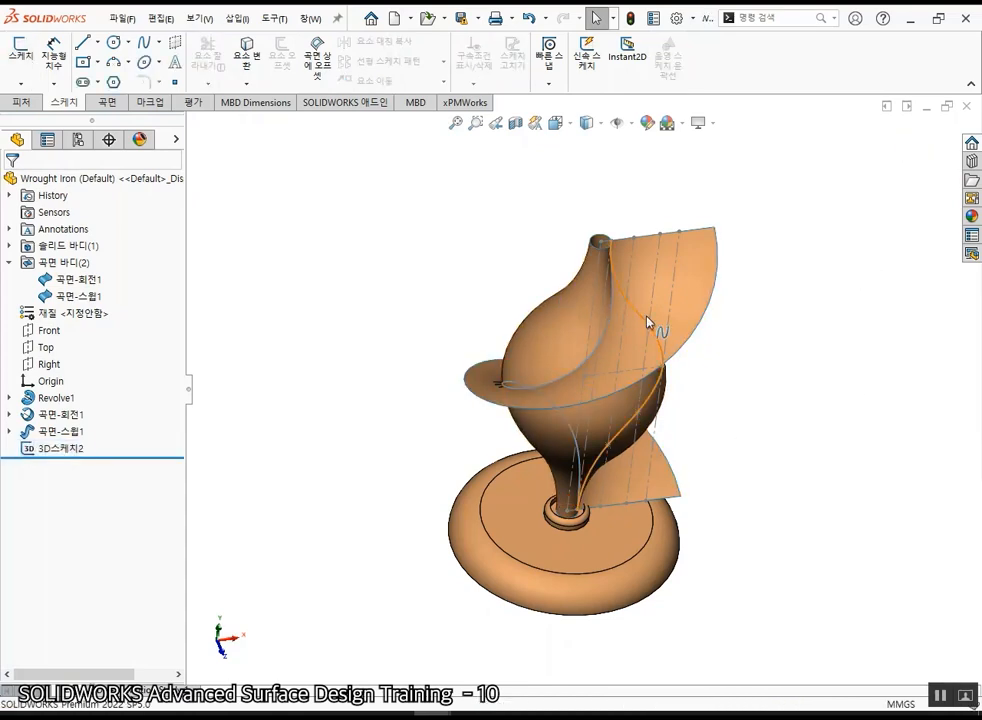
- Hide the revolved and swept surface bodies and the spline sketch with its construction lines, leaving only the 3D curve above the base
{"action": "left_click", "coordinate": [70, 296]}
{"action": "left_click", "coordinate": [68, 283], "text": "ctrl"}
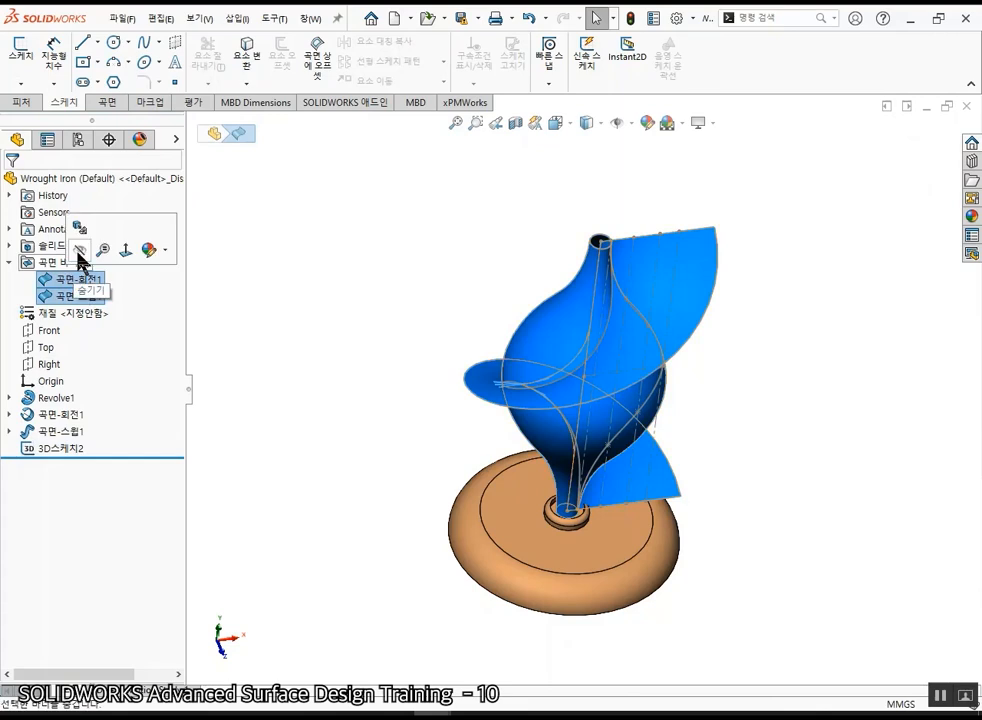
{"action": "left_click", "coordinate": [78, 251]}
{"action": "middle_click_drag", "start_coordinate": [696, 472], "coordinate": [712, 385]}
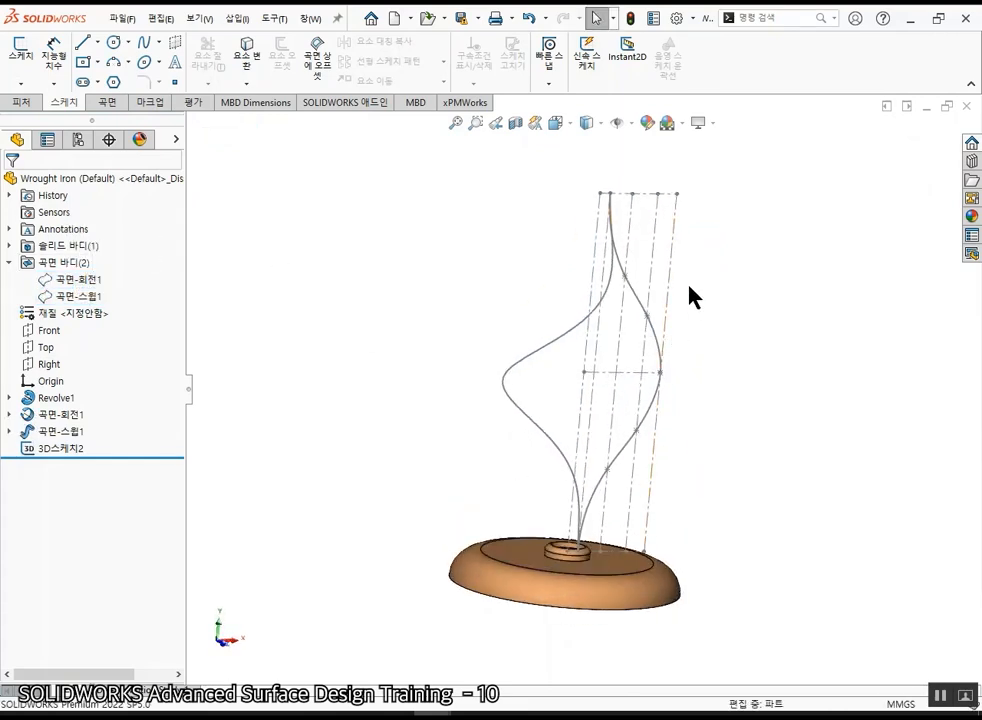
{"action": "left_click", "coordinate": [673, 258]}
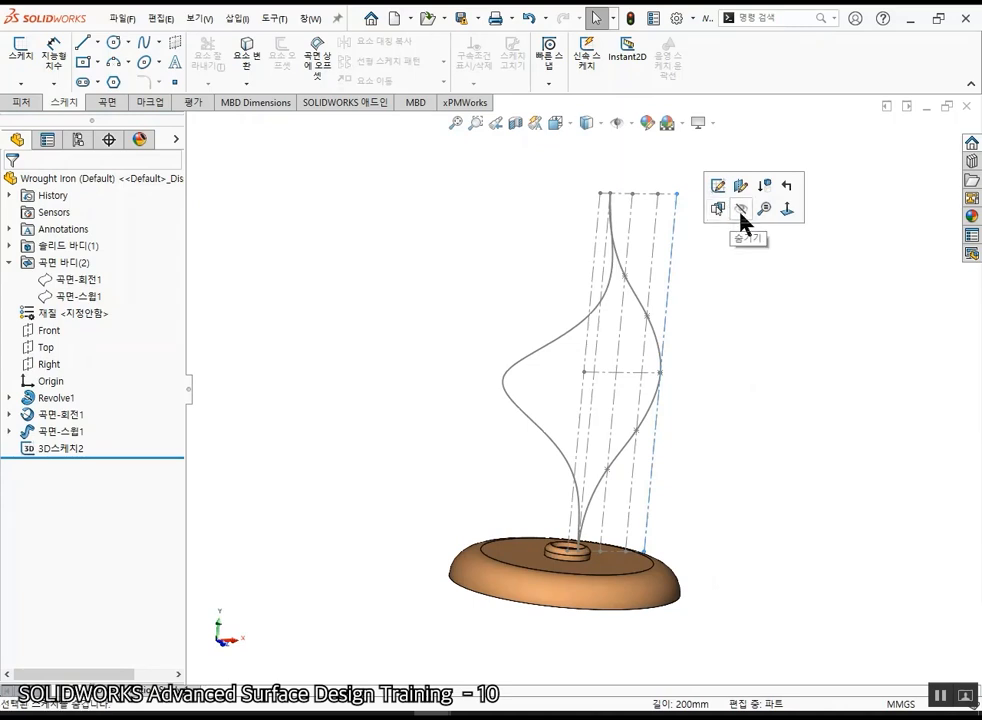
{"action": "left_click", "coordinate": [740, 210]}
{"action": "mouse_move", "coordinate": [725, 394]}
{"action": "middle_mouse_down"}
{"action": "mouse_move", "coordinate": [668, 443]}
{"action": "mouse_move", "coordinate": [684, 541]}
{"action": "middle_mouse_up"}
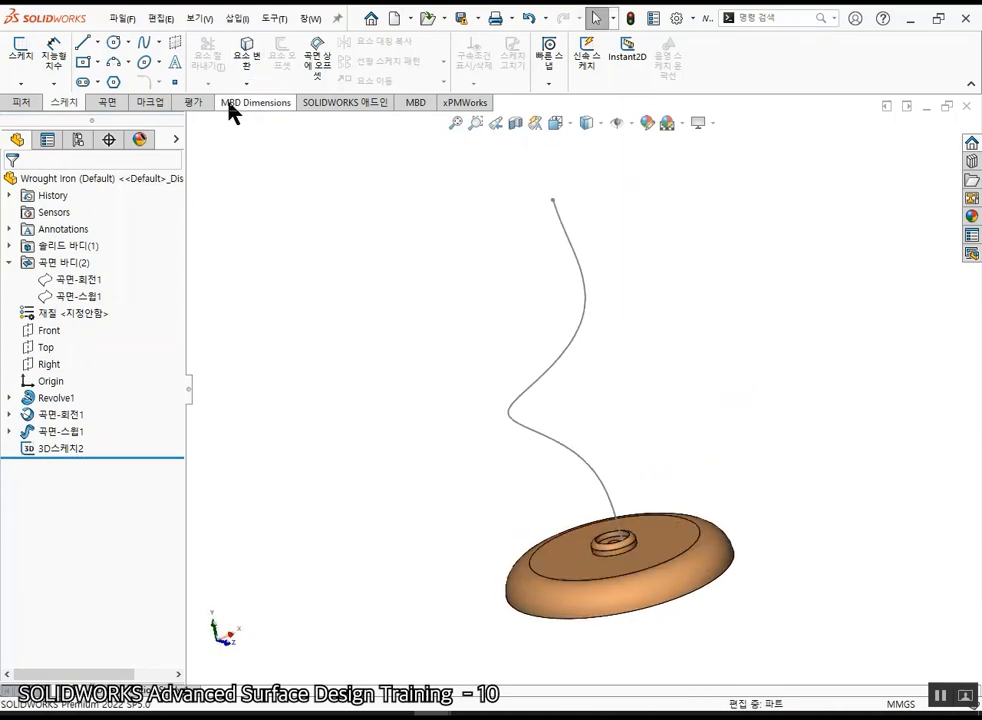
- Sweep a solid rod with a 6 mm circular profile along the 3D intersection curve
{"action": "left_click", "coordinate": [31, 112]}
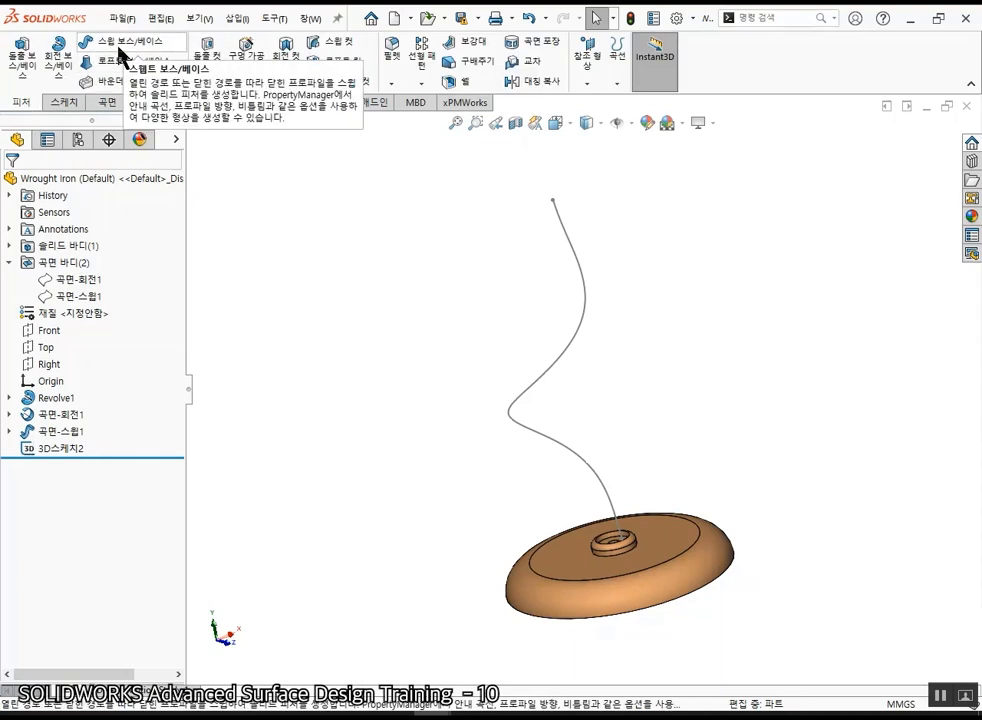
{"action": "left_click", "coordinate": [119, 47]}
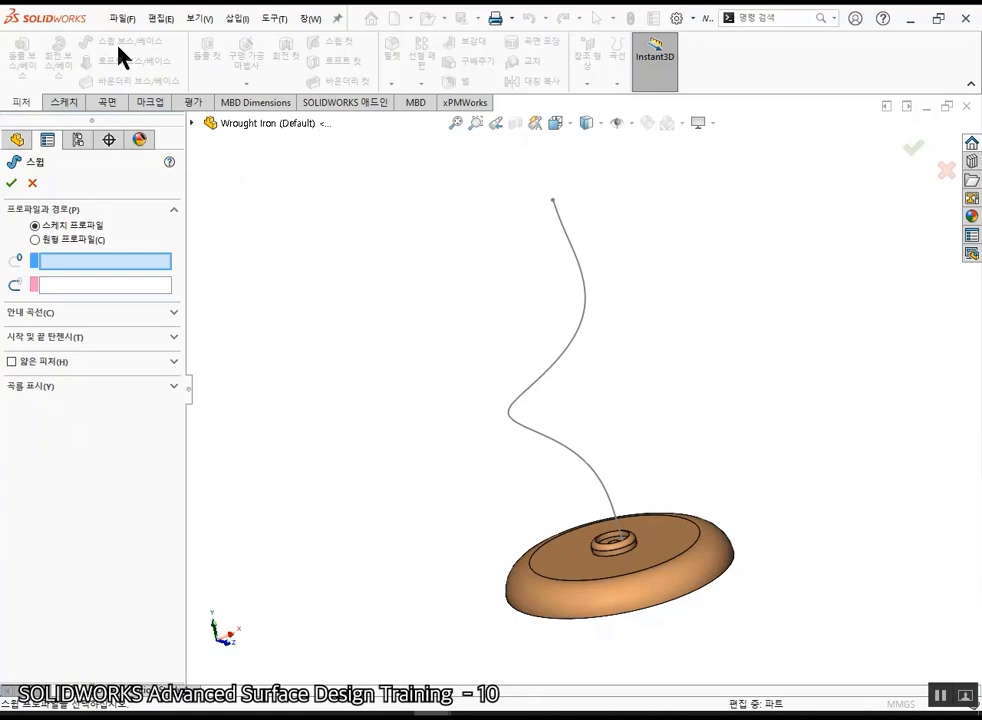
{"action": "left_click", "coordinate": [56, 240]}
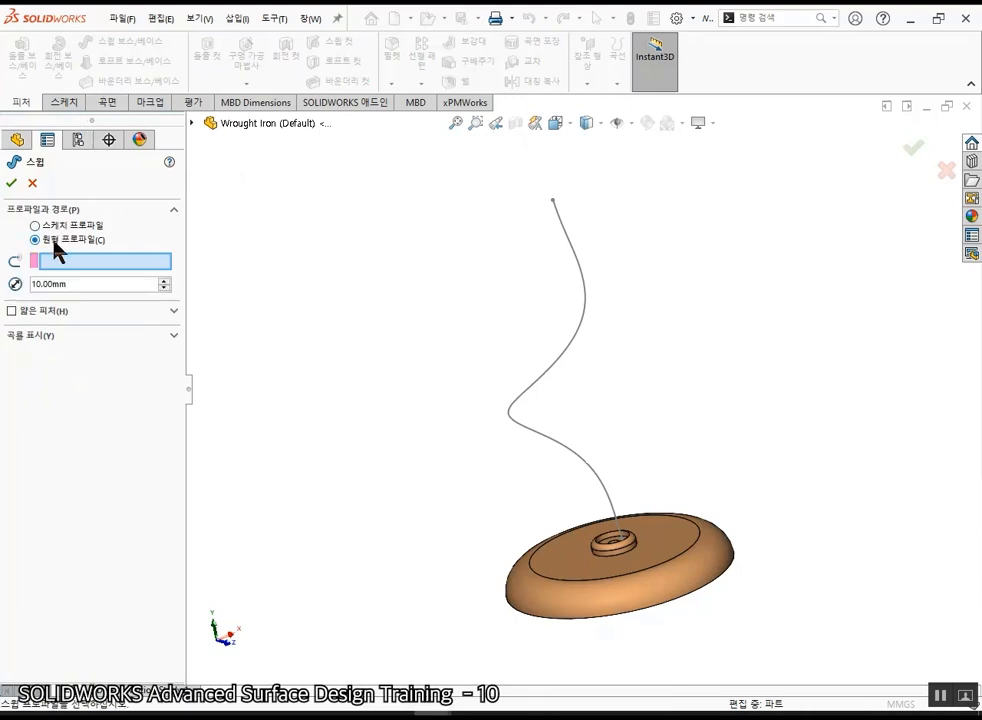
{"action": "double_click", "coordinate": [73, 286]}
{"action": "type", "text": "6"}
{"action": "key", "text": "Return"}
{"action": "left_click", "coordinate": [577, 253]}
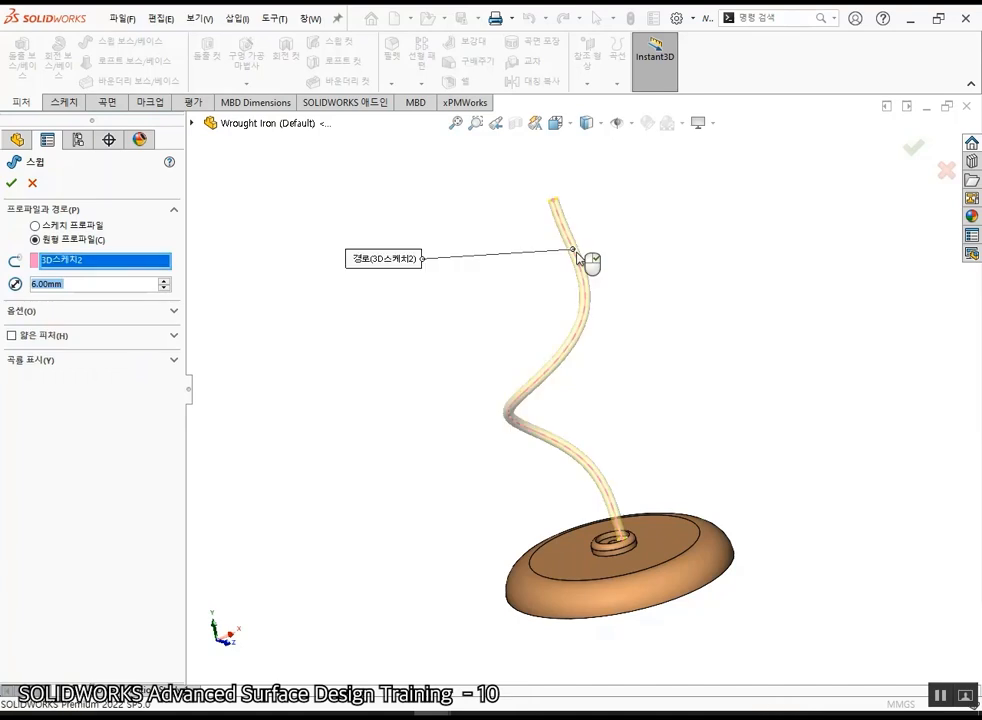
{"action": "right_click", "coordinate": [578, 255]}
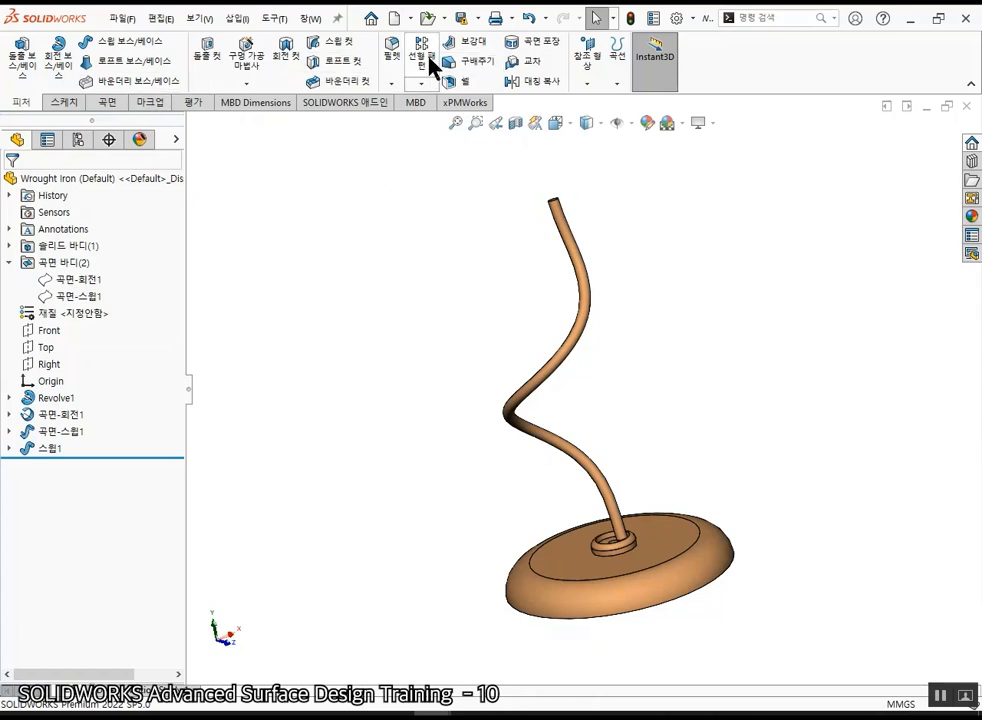
- Start a circular pattern of the swept rod around the inner cylindrical face of the base's collar
{"action": "left_click", "coordinate": [421, 84]}
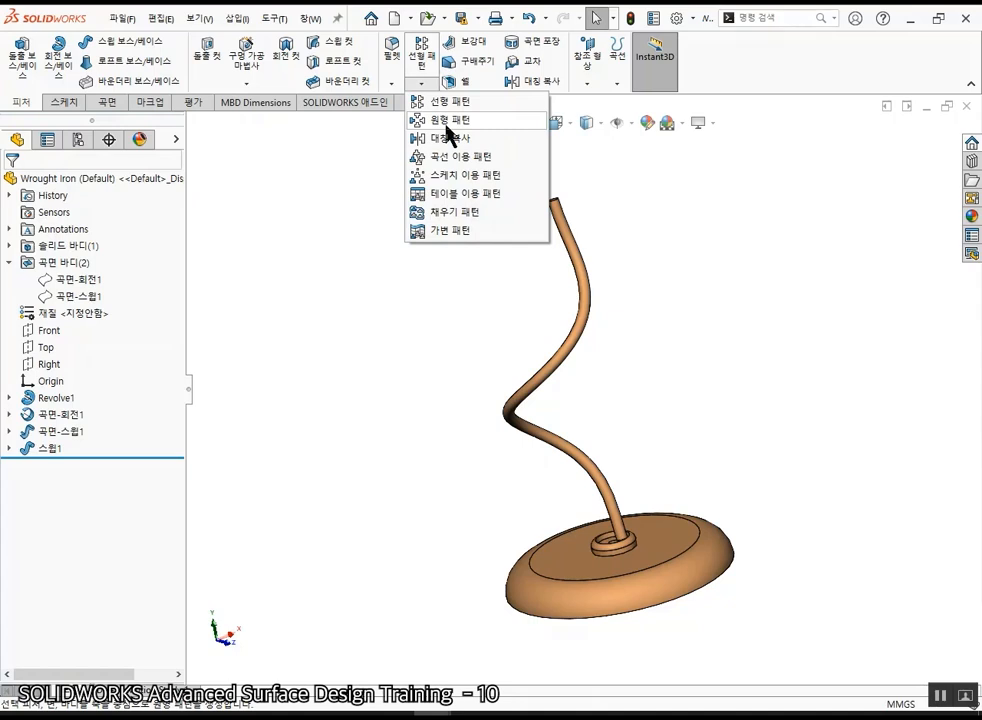
{"action": "left_click", "coordinate": [449, 122]}
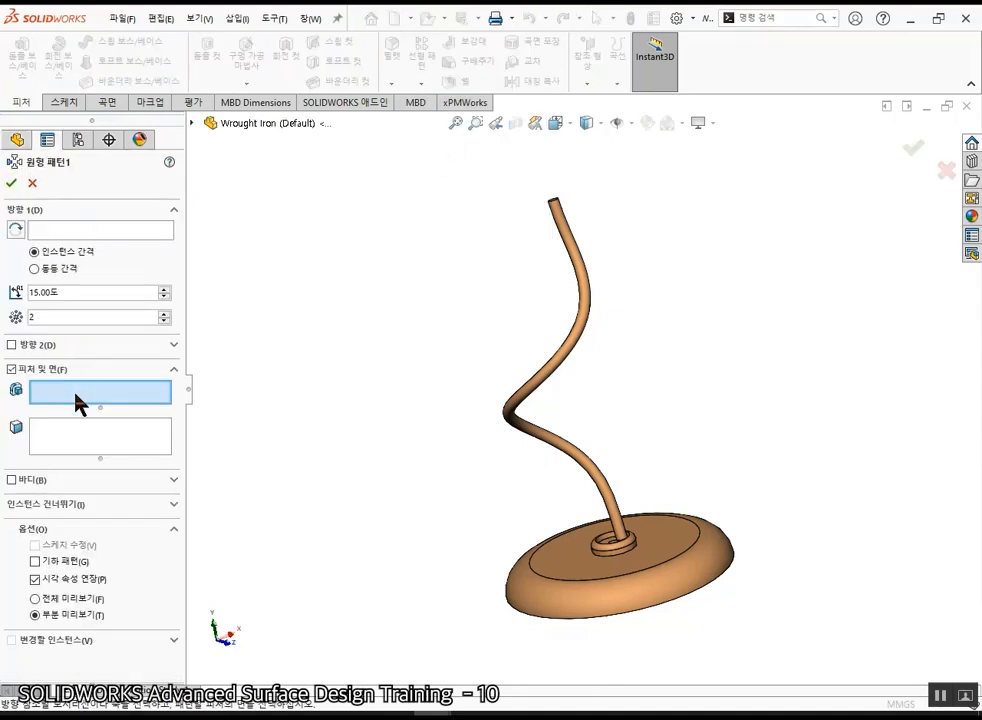
{"action": "left_click", "coordinate": [587, 330]}
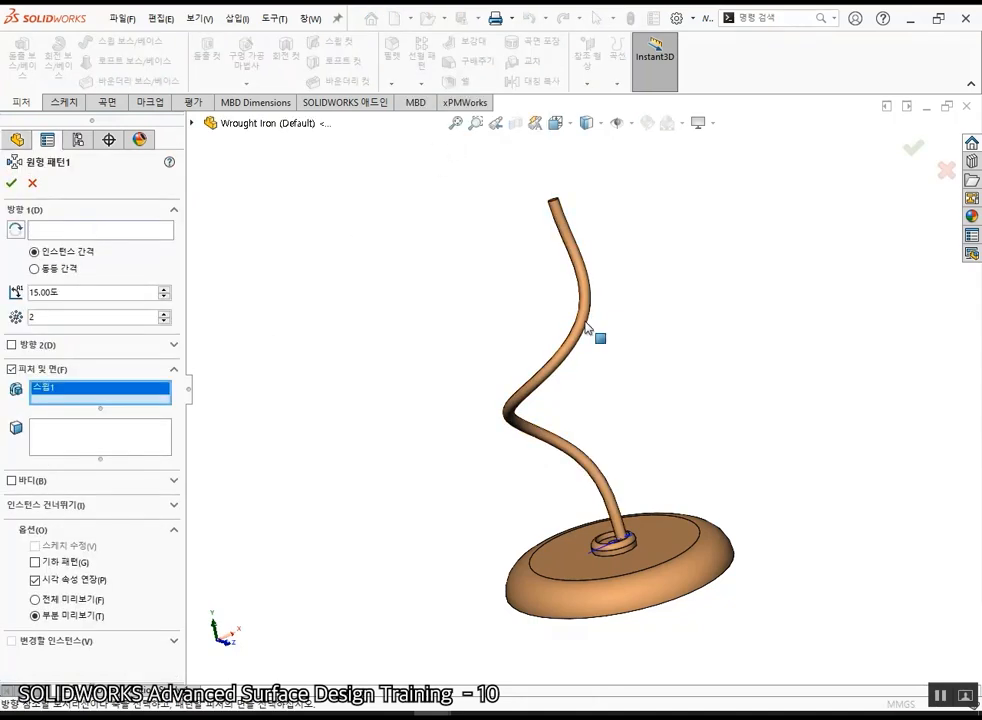
{"action": "left_click", "coordinate": [70, 231]}
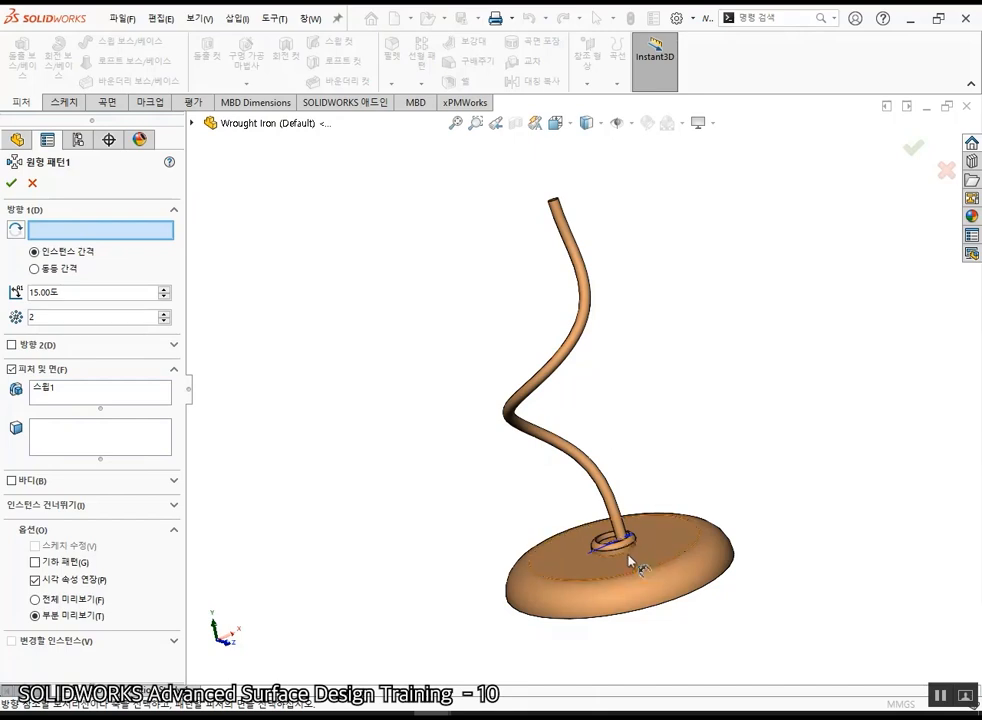
{"action": "scroll", "coordinate": [629, 560], "scroll_direction": "down", "scroll_amount": 5}
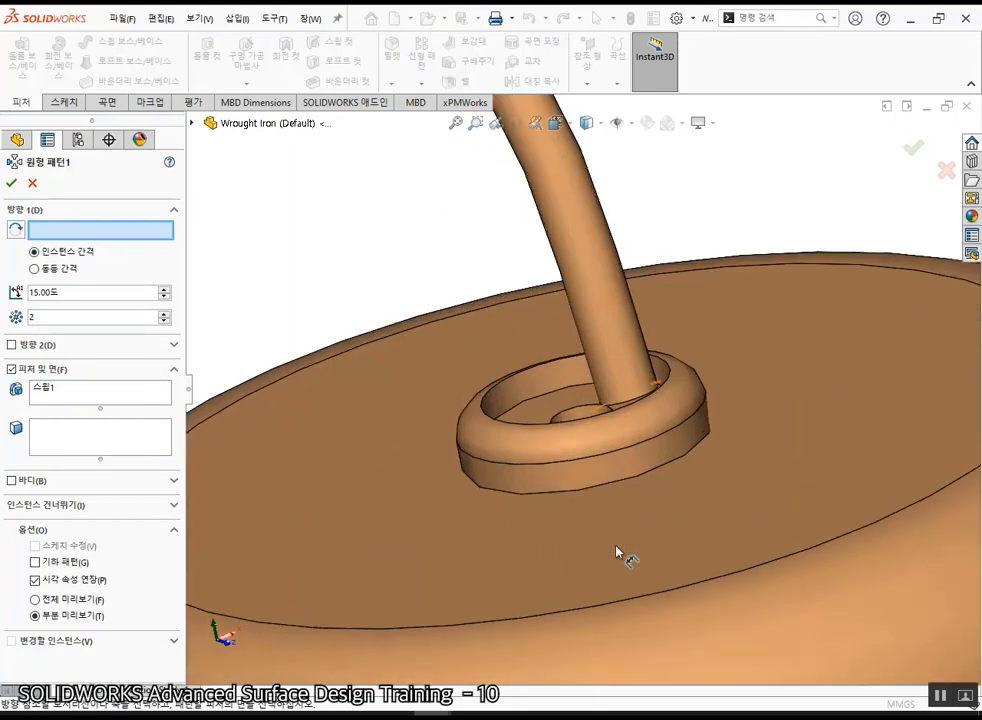
{"action": "left_click", "coordinate": [508, 400]}
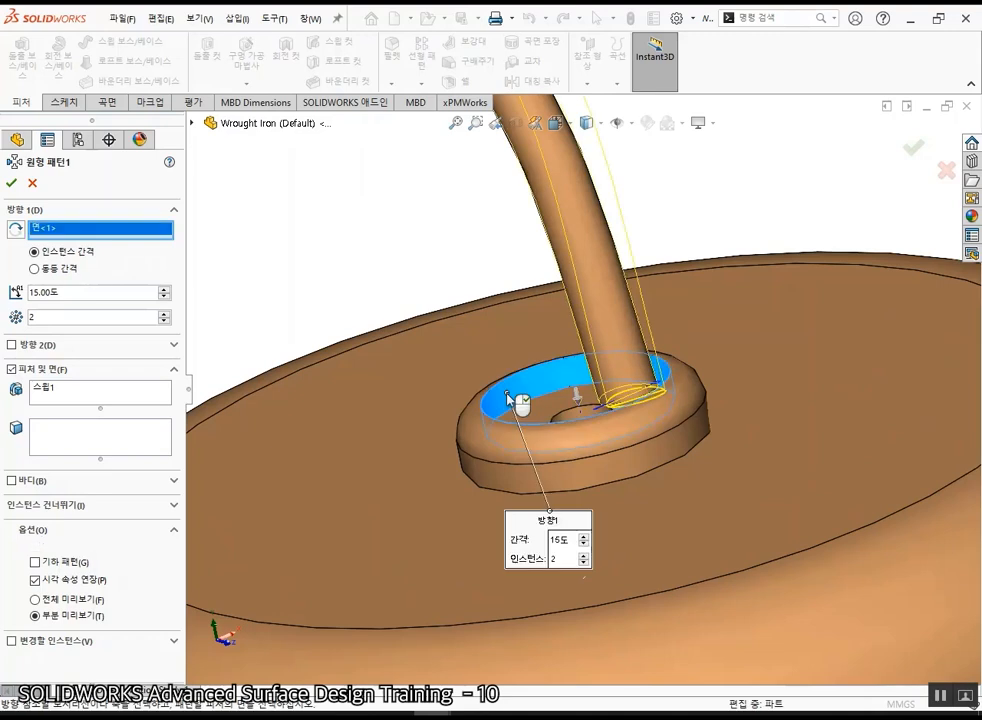
- Set the circular pattern to 6 equally spaced instances over 360 degrees and complete it
{"action": "left_click", "coordinate": [52, 268]}
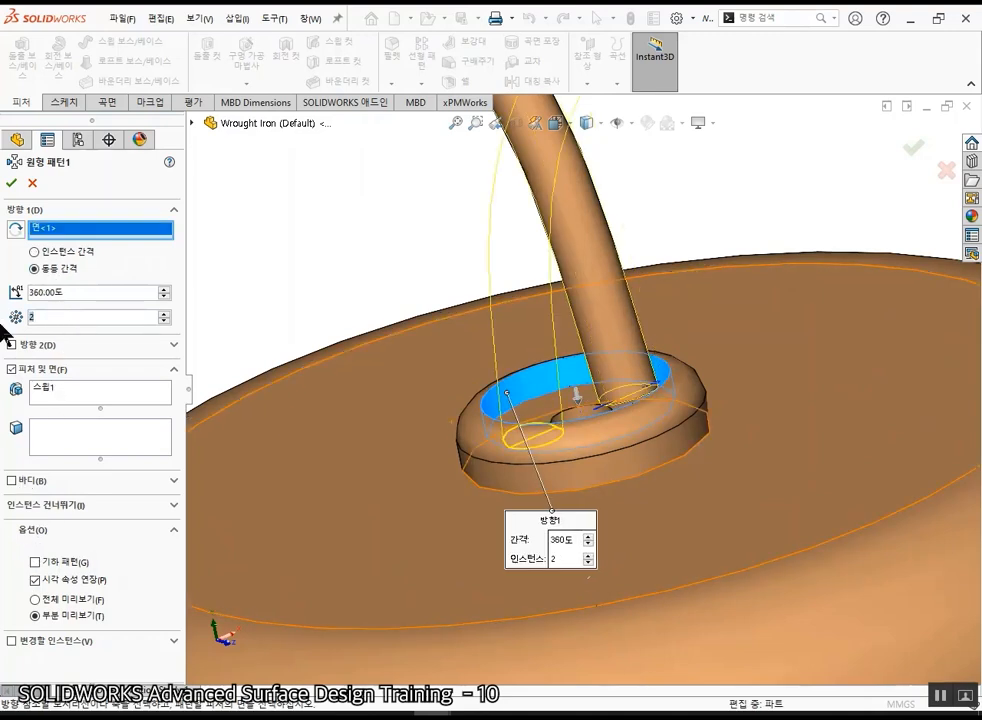
{"action": "type", "text": "6"}
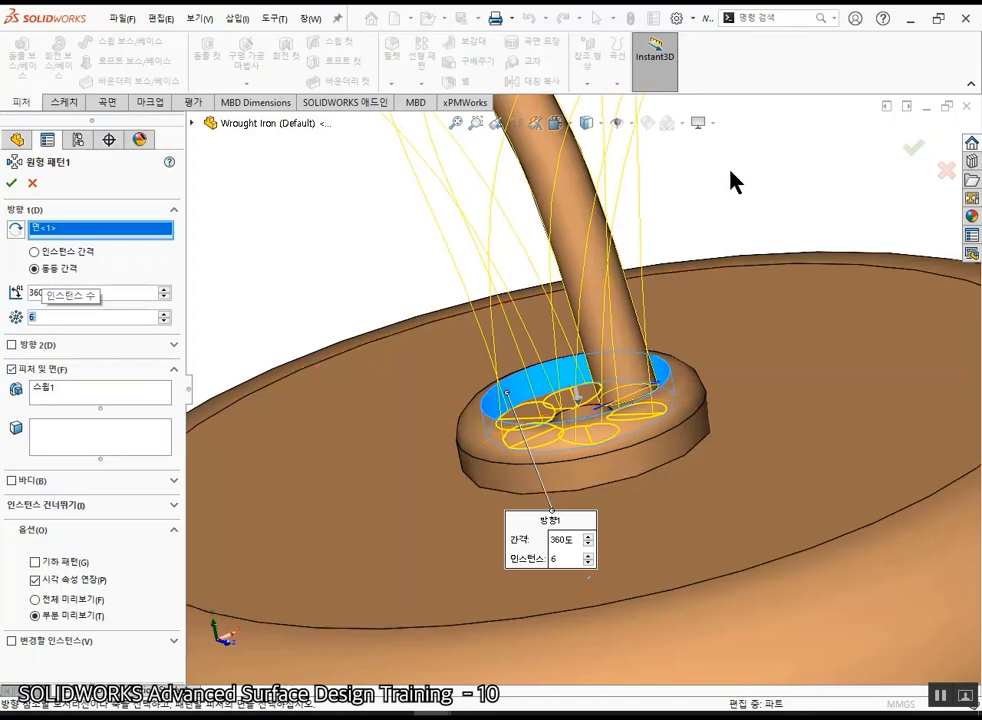
{"action": "scroll", "coordinate": [731, 171], "scroll_direction": "up", "scroll_amount": 8}
{"action": "scroll", "coordinate": [708, 239], "scroll_direction": "down", "scroll_amount": 2}
{"action": "middle_click_drag", "start_coordinate": [544, 407], "coordinate": [611, 456]}
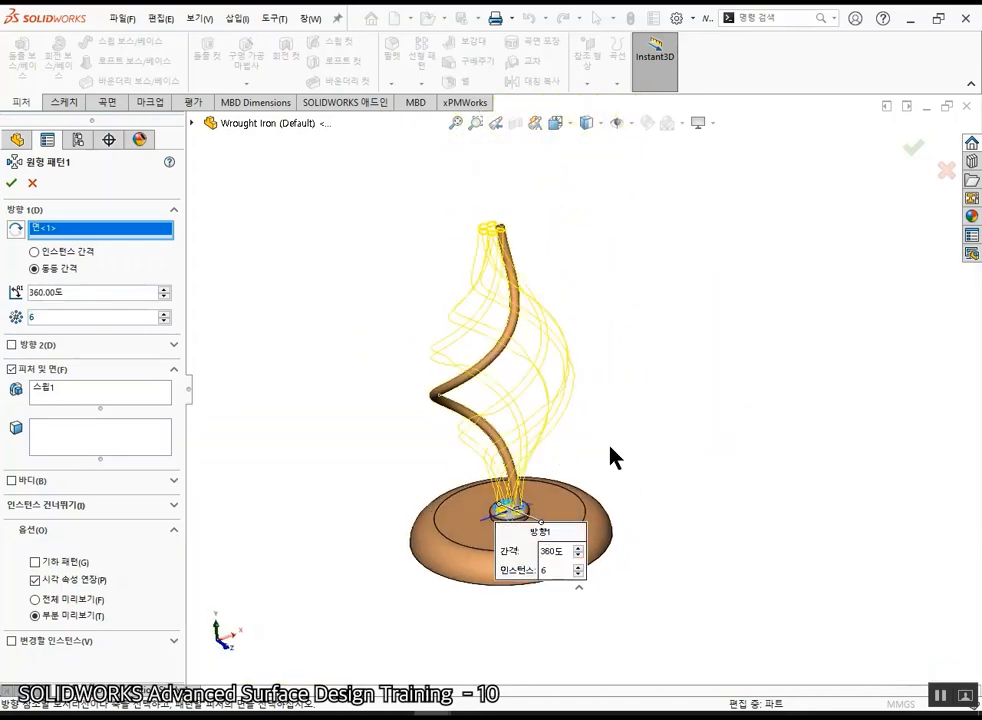
{"action": "left_click", "coordinate": [11, 183]}
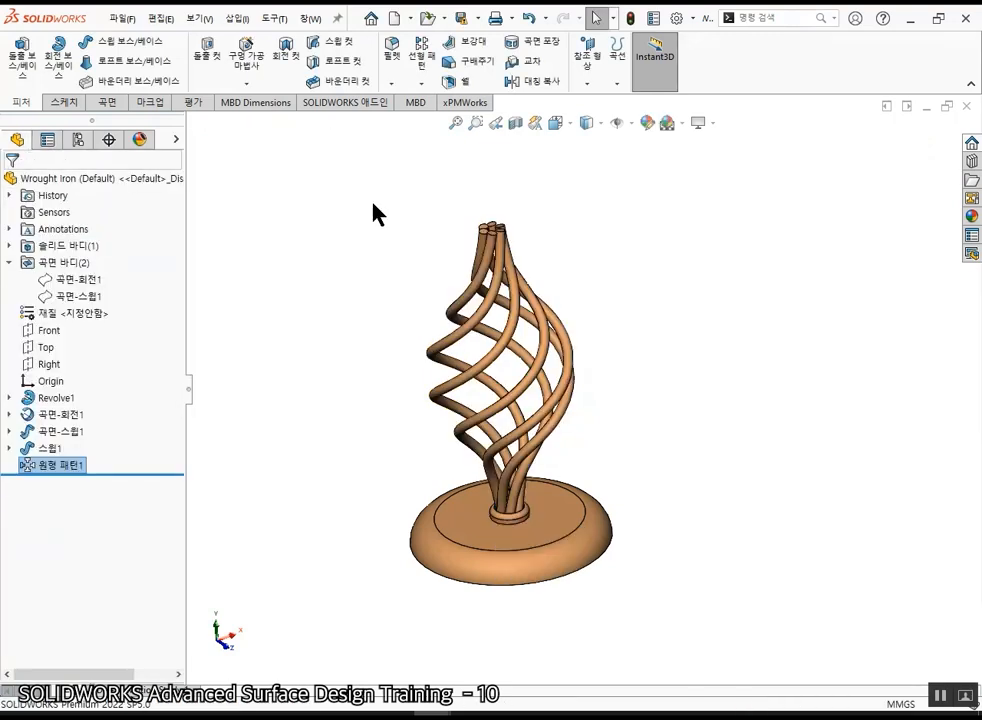
{"action": "left_click", "coordinate": [373, 205]}
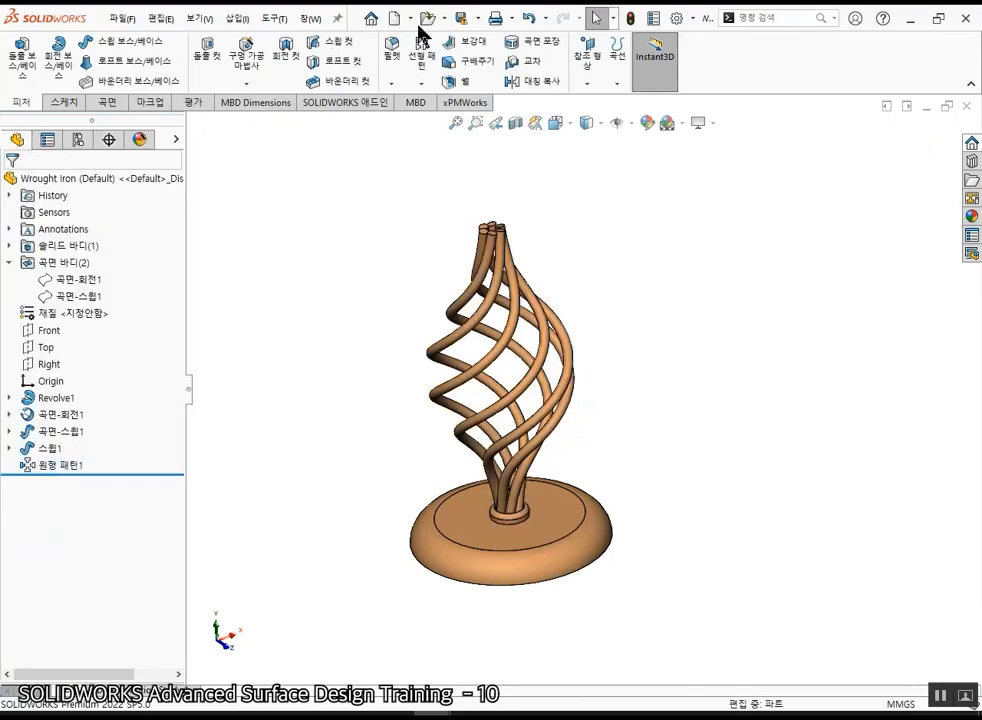
- Close all open documents without saving the changes
{"action": "left_click", "coordinate": [316, 20]}
{"action": "left_click", "coordinate": [364, 158]}
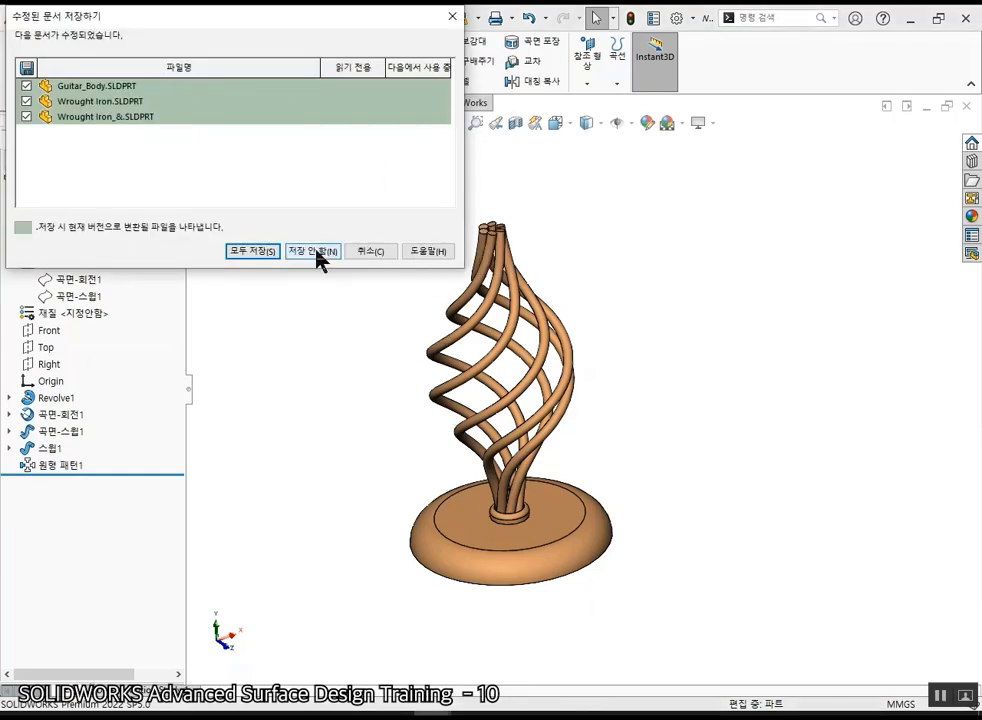
{"action": "left_click", "coordinate": [318, 255]}
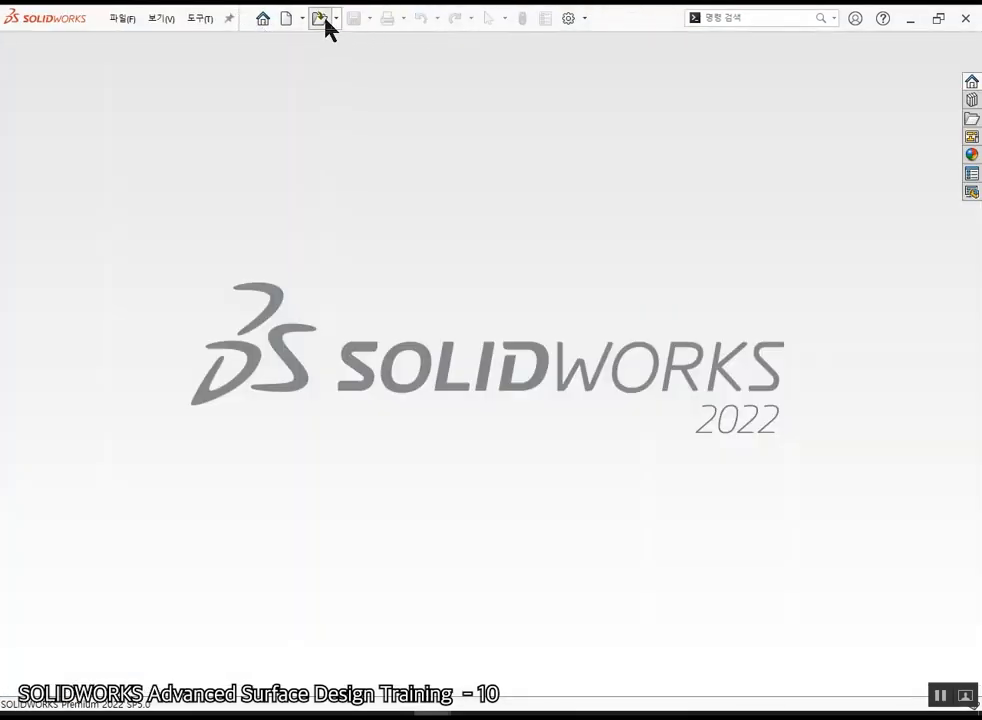
- Open Flatten_Surface.SLDPRT from the Lesson12 Case Study folder and decline feature recognition
{"action": "left_click", "coordinate": [321, 18]}
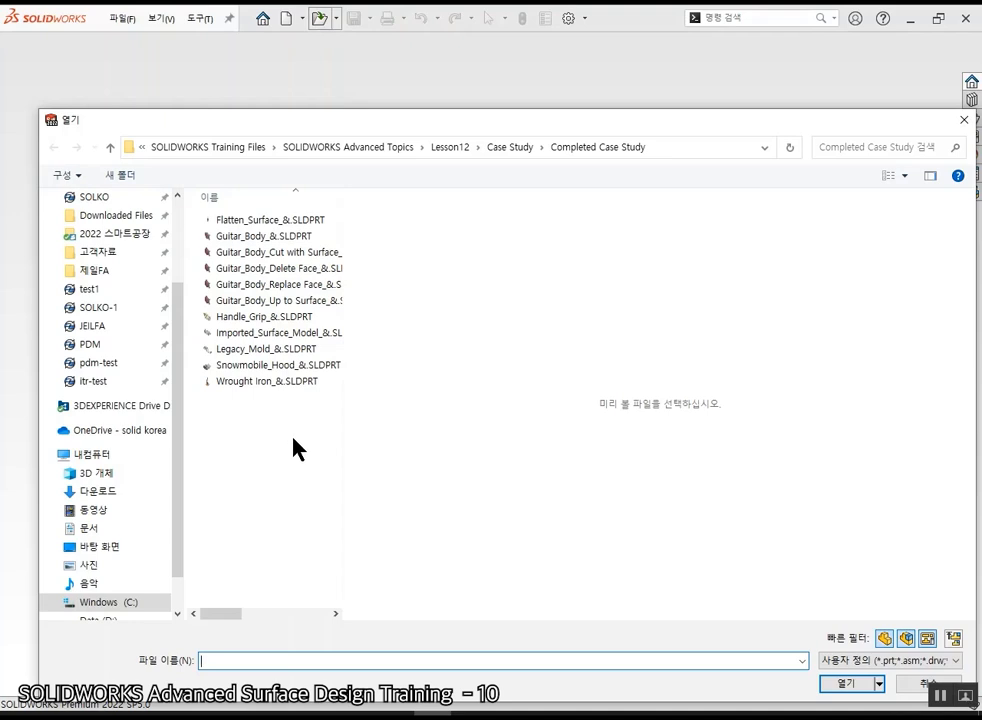
{"action": "left_click", "coordinate": [487, 147]}
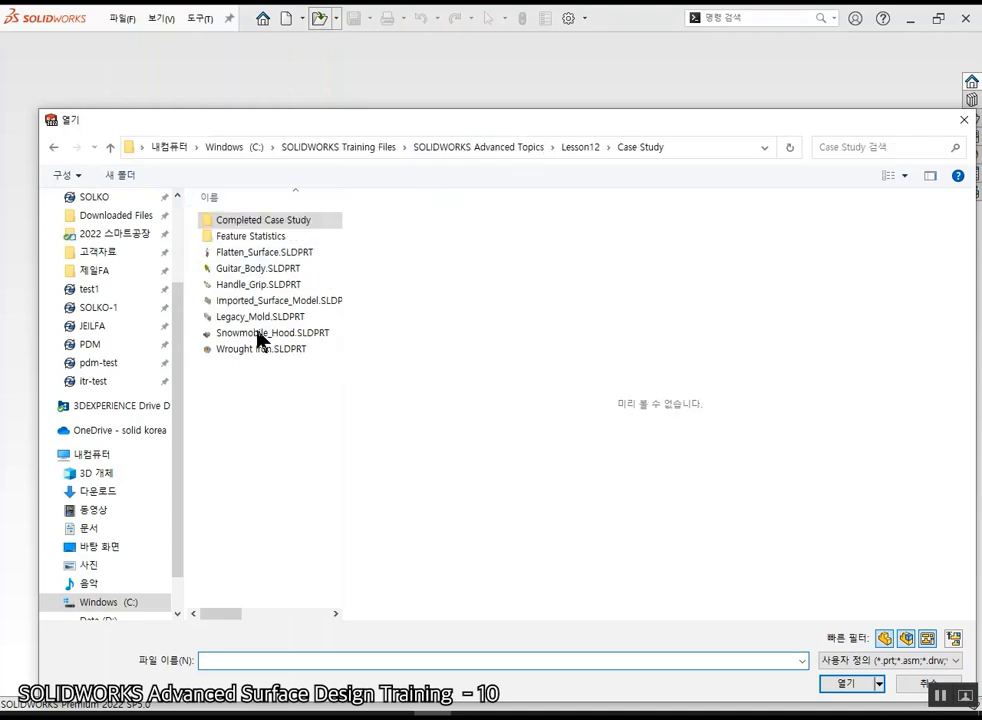
{"action": "left_click", "coordinate": [276, 254]}
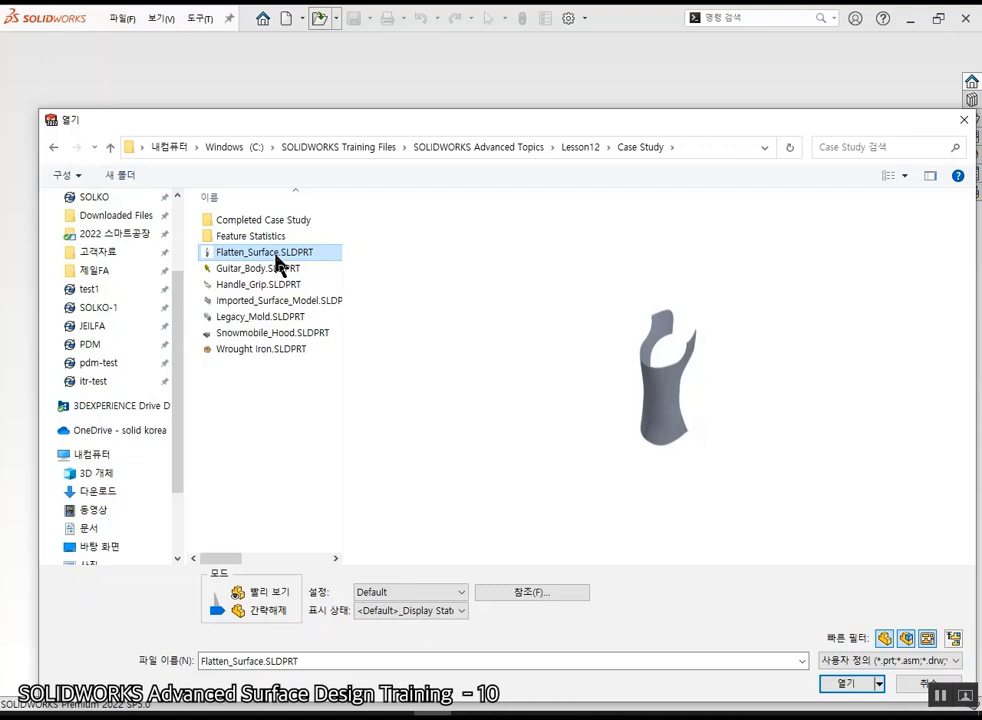
{"action": "left_click", "coordinate": [840, 689]}
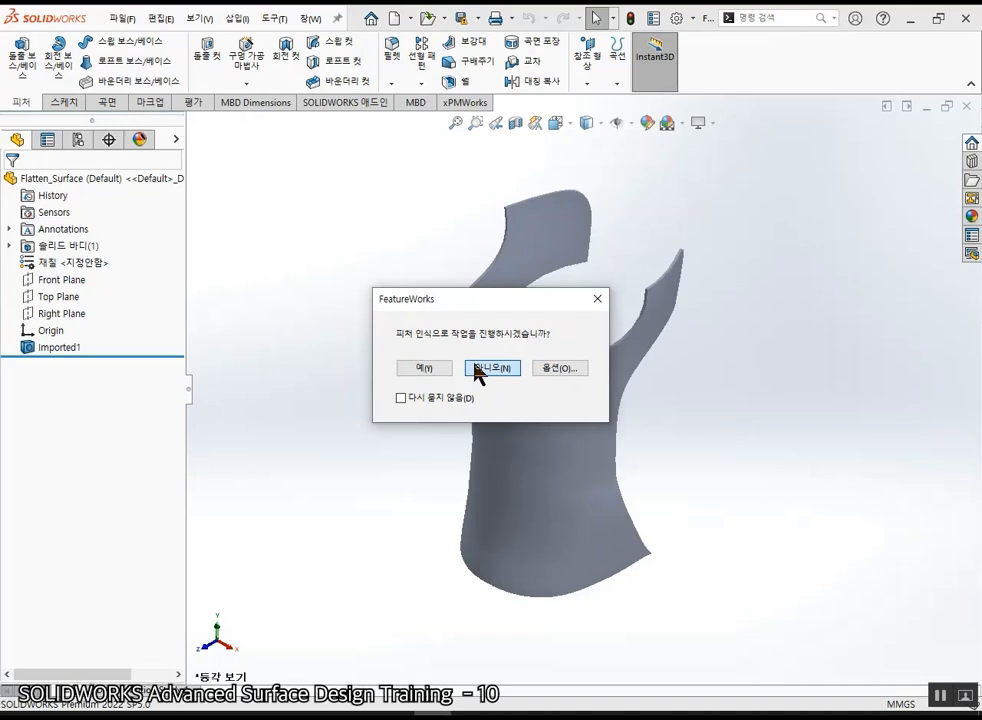
{"action": "left_click", "coordinate": [477, 369]}
{"action": "middle_click_drag", "start_coordinate": [366, 278], "coordinate": [637, 433]}
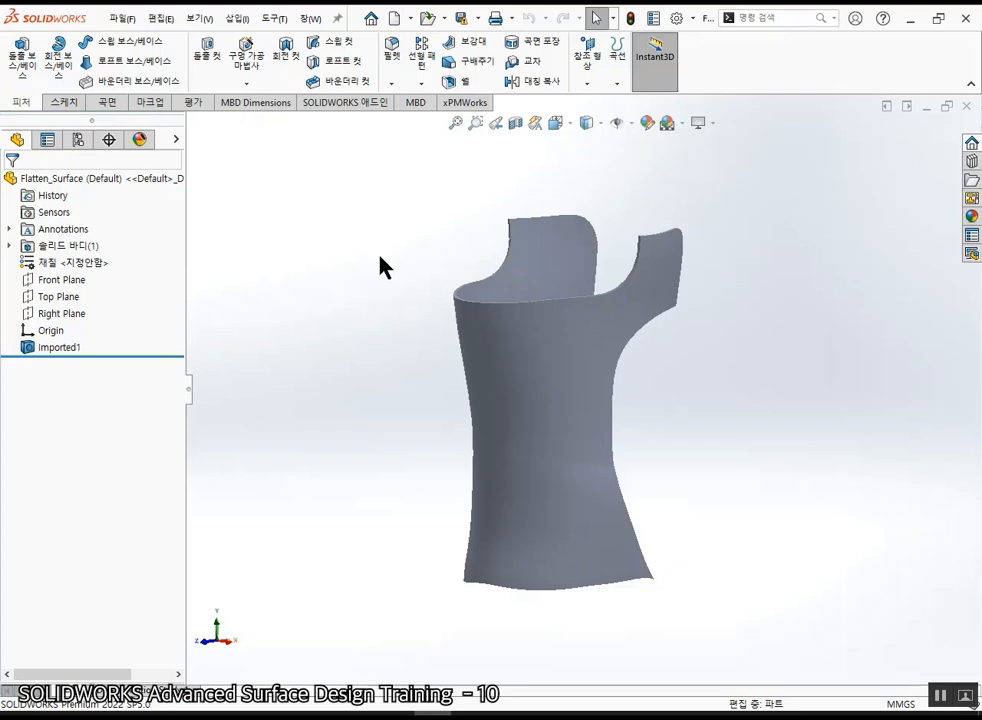
- Start a surface flatten and select the five outer faces of the body, including the thin sliver faces at the waist
{"action": "left_click", "coordinate": [112, 104]}
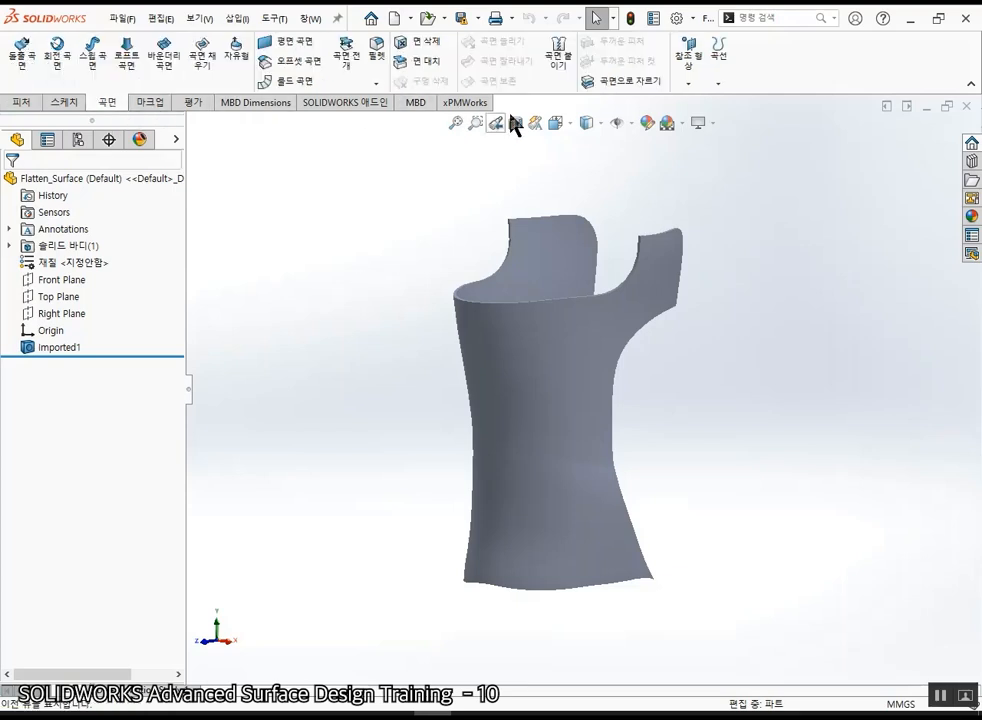
{"action": "left_click", "coordinate": [346, 75]}
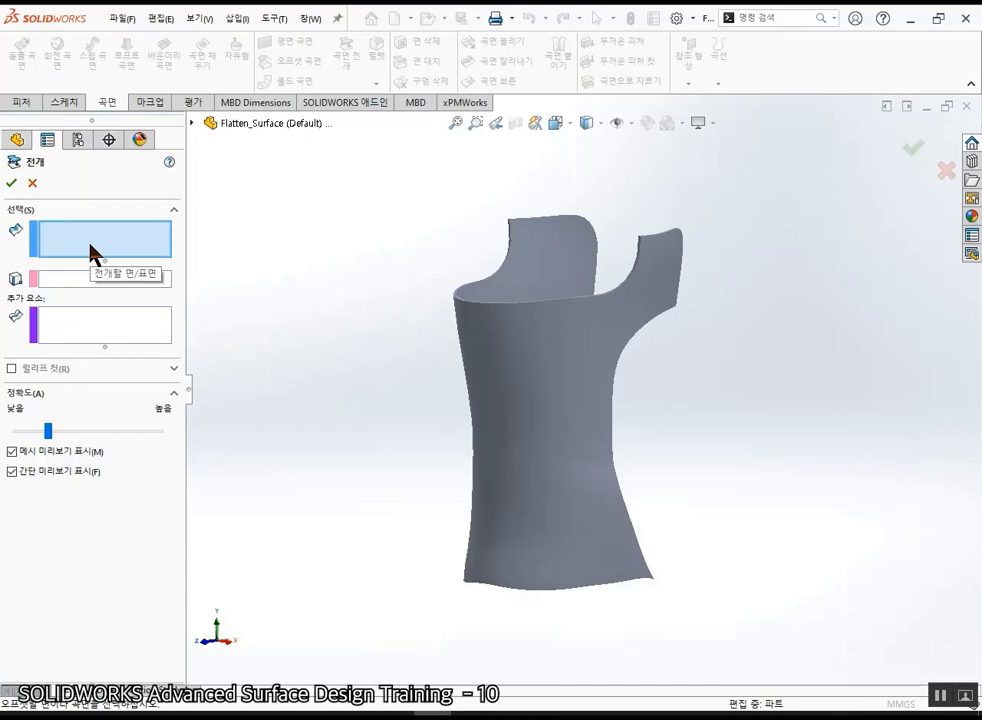
{"action": "left_click", "coordinate": [575, 407]}
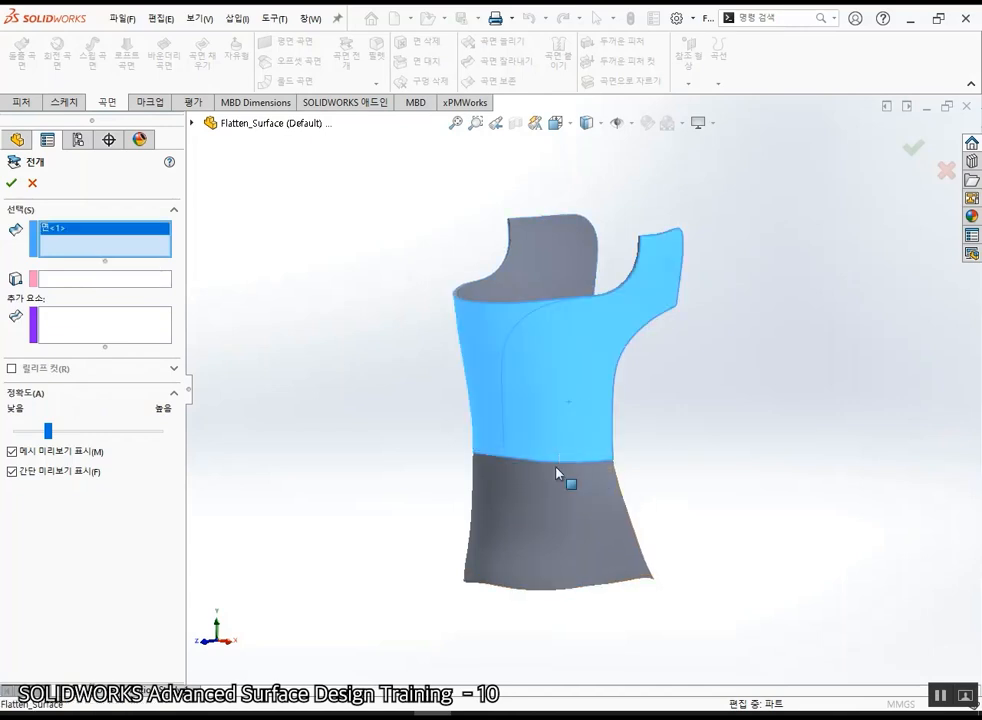
{"action": "scroll", "coordinate": [557, 473], "scroll_direction": "down", "scroll_amount": 5}
{"action": "left_click", "coordinate": [574, 460]}
{"action": "left_click", "coordinate": [706, 384]}
{"action": "scroll", "coordinate": [500, 388], "scroll_direction": "down", "scroll_amount": 3}
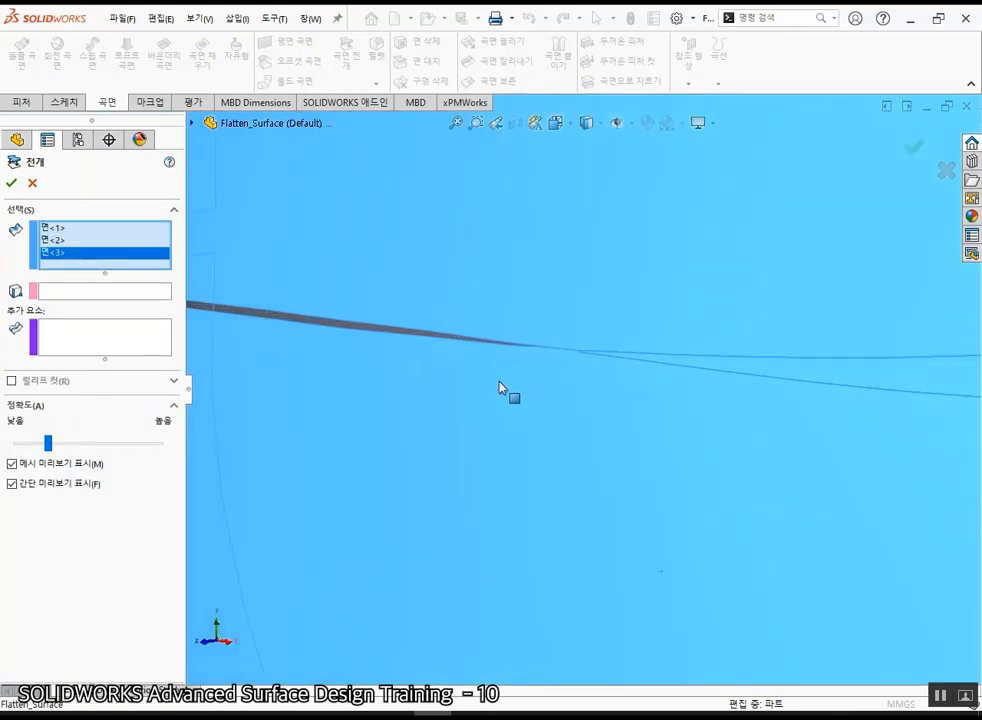
{"action": "left_click", "coordinate": [390, 333]}
{"action": "scroll", "coordinate": [410, 362], "scroll_direction": "up", "scroll_amount": 5}
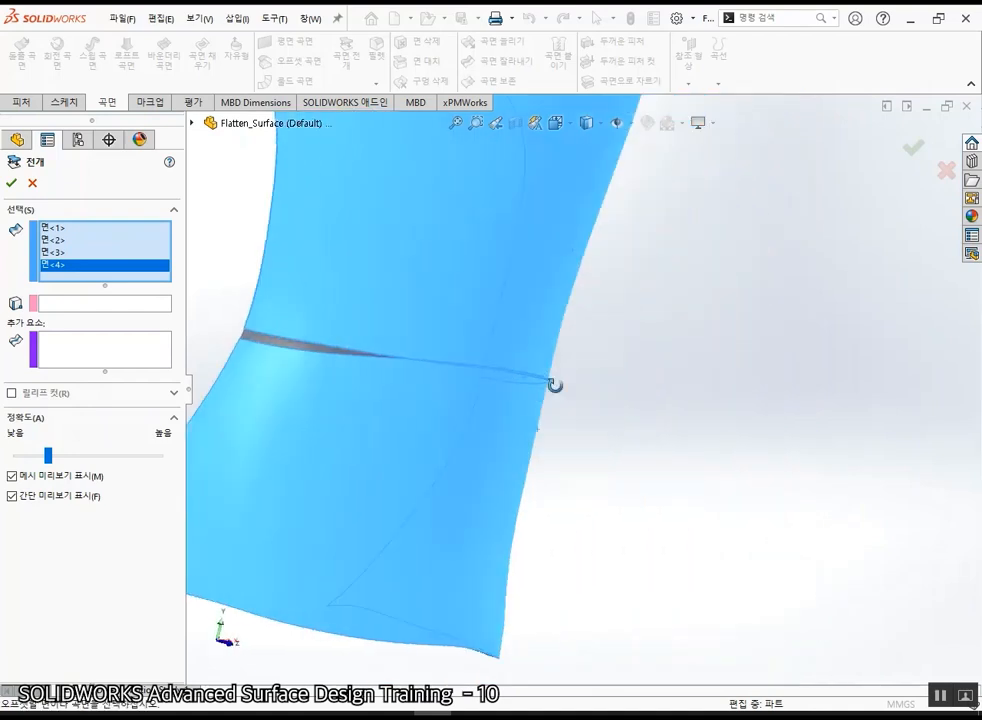
{"action": "left_click", "coordinate": [296, 344]}
{"action": "scroll", "coordinate": [376, 296], "scroll_direction": "up", "scroll_amount": 5}
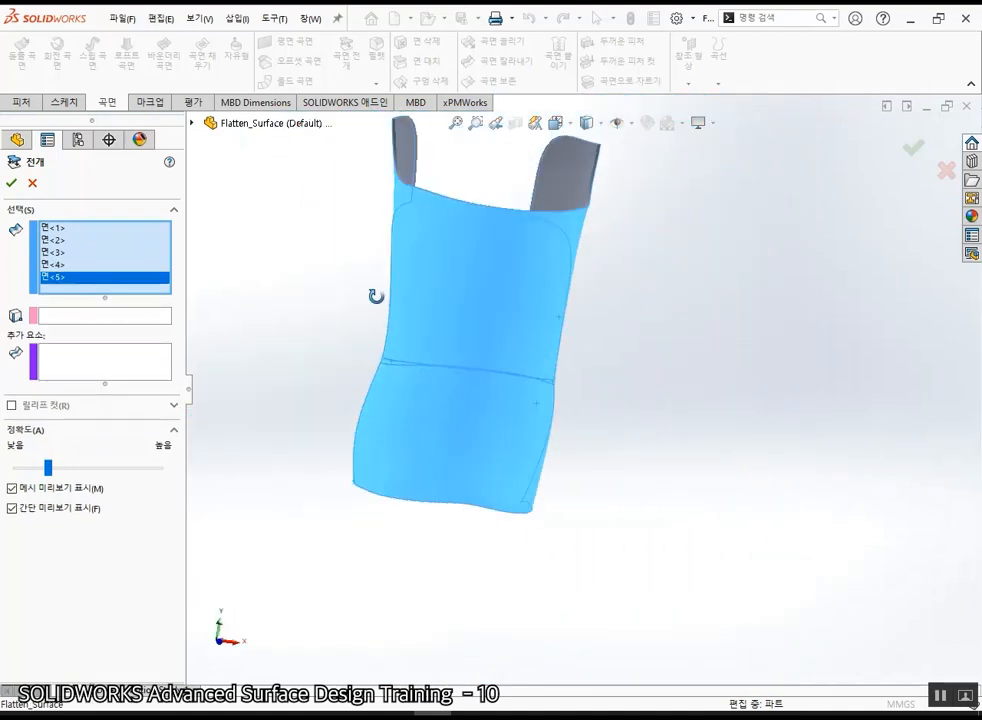
{"action": "middle_click_drag", "start_coordinate": [376, 296], "coordinate": [332, 302]}
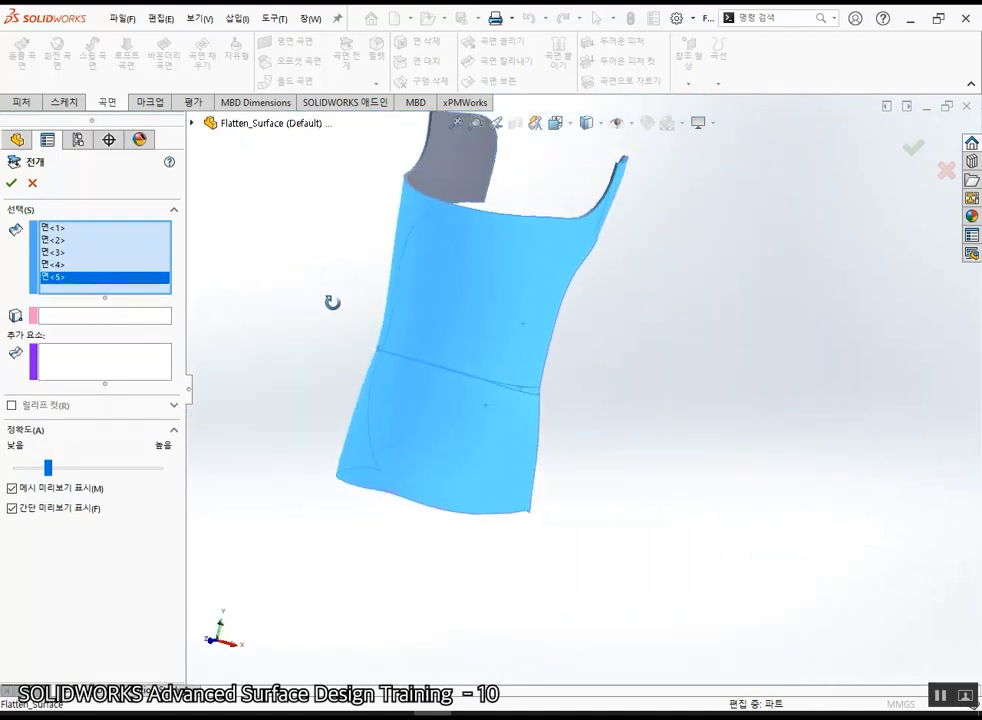
- Set the sharp vertex at the lower corner of the body's open edge as the point to flatten from
{"action": "left_click", "coordinate": [55, 317]}
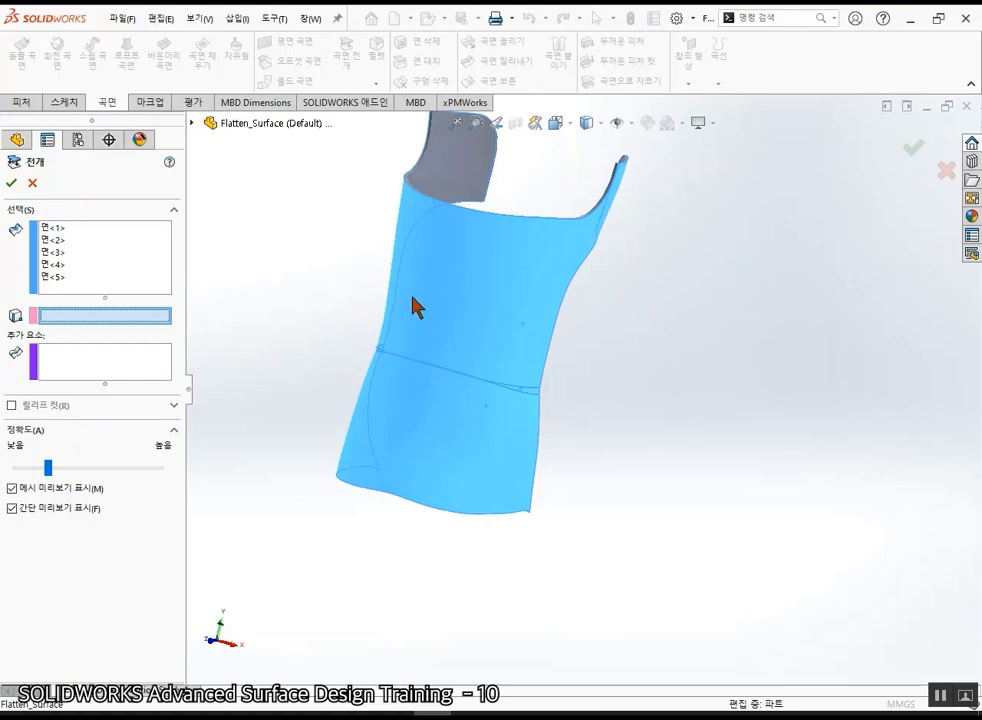
{"action": "middle_click_drag", "start_coordinate": [593, 520], "coordinate": [566, 533]}
{"action": "scroll", "coordinate": [548, 458], "scroll_direction": "down", "scroll_amount": 5}
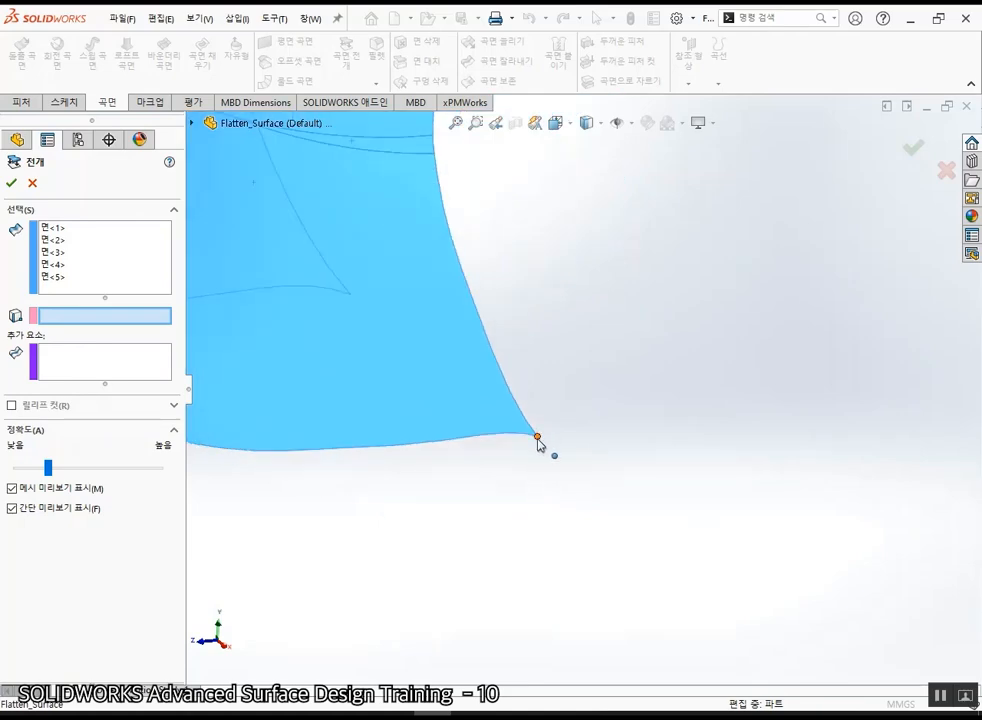
{"action": "left_click", "coordinate": [538, 437]}
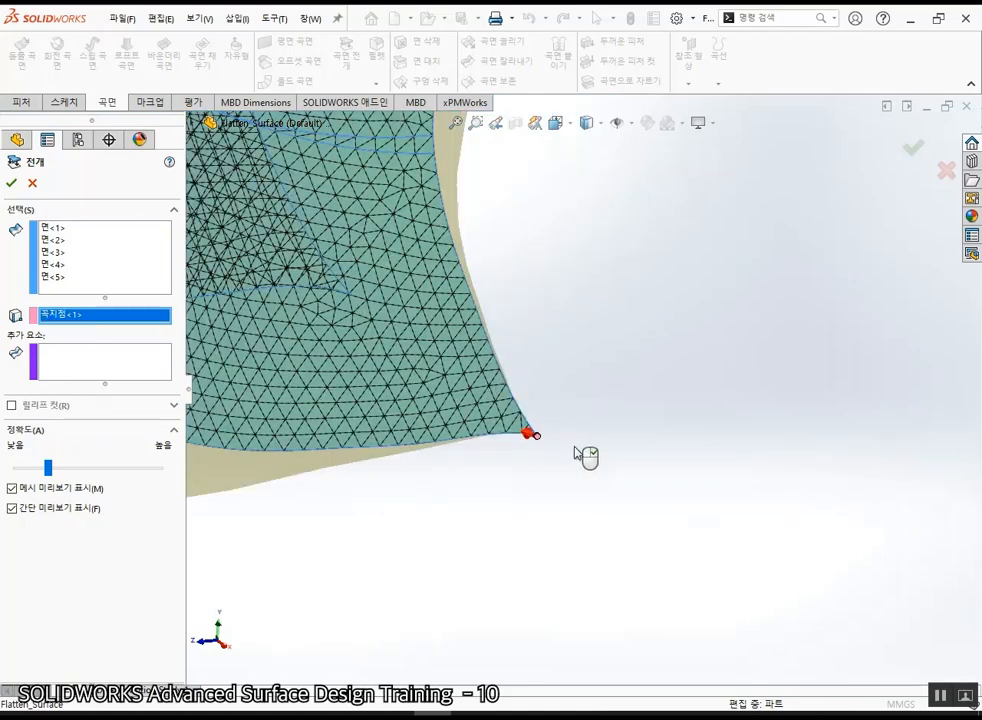
- Check the mesh and flat pattern preview from several angles and complete the surface flatten
{"action": "scroll", "coordinate": [462, 337], "scroll_direction": "up", "scroll_amount": 5}
{"action": "middle_click_drag", "start_coordinate": [548, 324], "coordinate": [560, 352]}
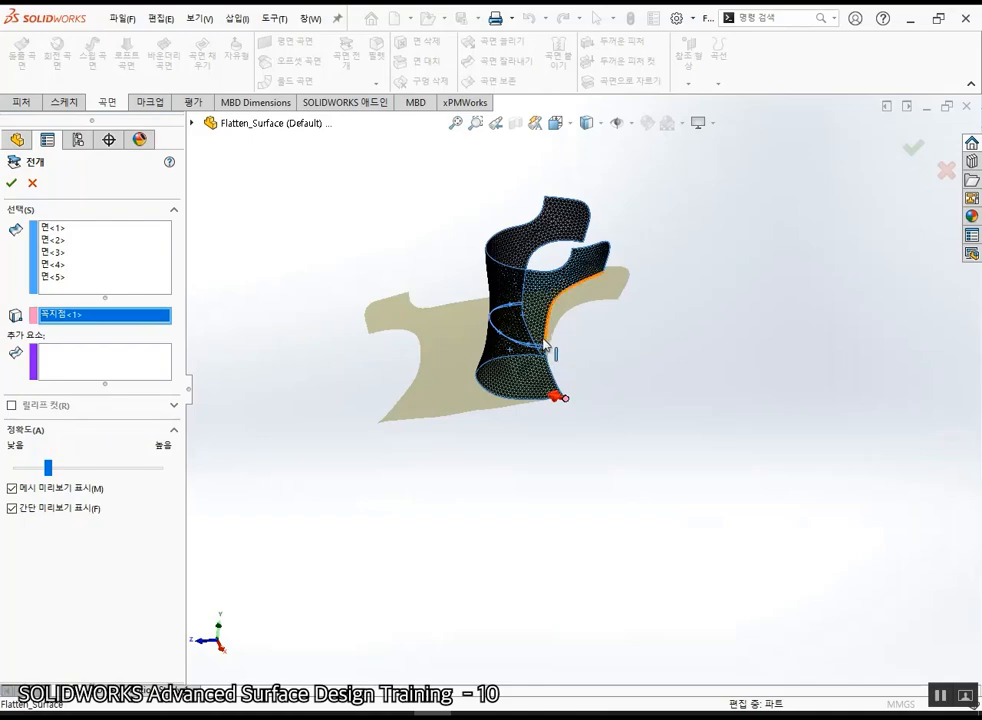
{"action": "scroll", "coordinate": [526, 348], "scroll_direction": "down", "scroll_amount": 5}
{"action": "middle_click_drag", "start_coordinate": [476, 224], "coordinate": [430, 237]}
{"action": "middle_click_drag", "start_coordinate": [412, 477], "coordinate": [278, 252]}
{"action": "scroll", "coordinate": [390, 436], "scroll_direction": "up", "scroll_amount": 2}
{"action": "scroll", "coordinate": [388, 432], "scroll_direction": "up", "scroll_amount": 1}
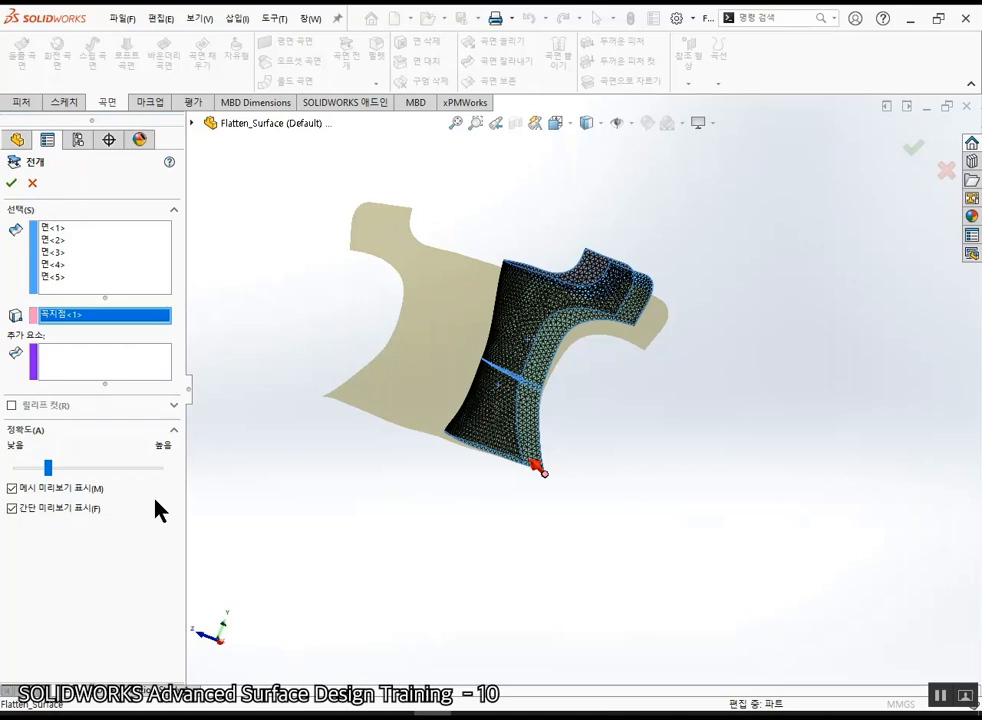
{"action": "left_click", "coordinate": [11, 184]}
{"action": "middle_click_drag", "start_coordinate": [603, 395], "coordinate": [577, 380]}
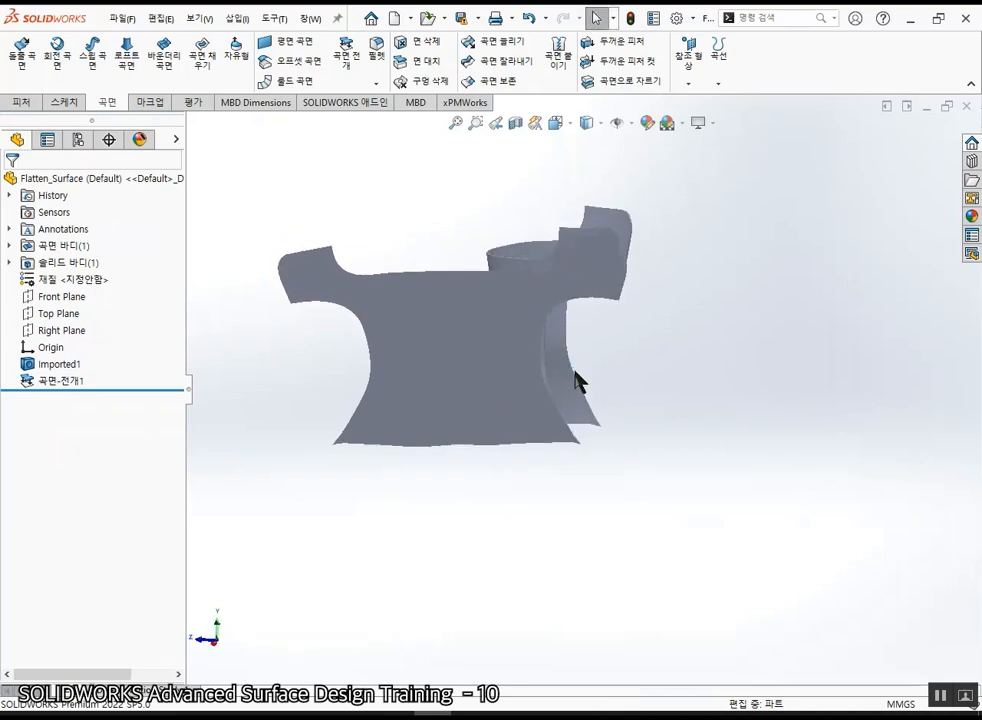
{"action": "mouse_move", "coordinate": [575, 380]}
{"action": "middle_mouse_down"}
{"action": "mouse_move", "coordinate": [548, 377]}
{"action": "mouse_move", "coordinate": [570, 400]}
{"action": "middle_mouse_up"}
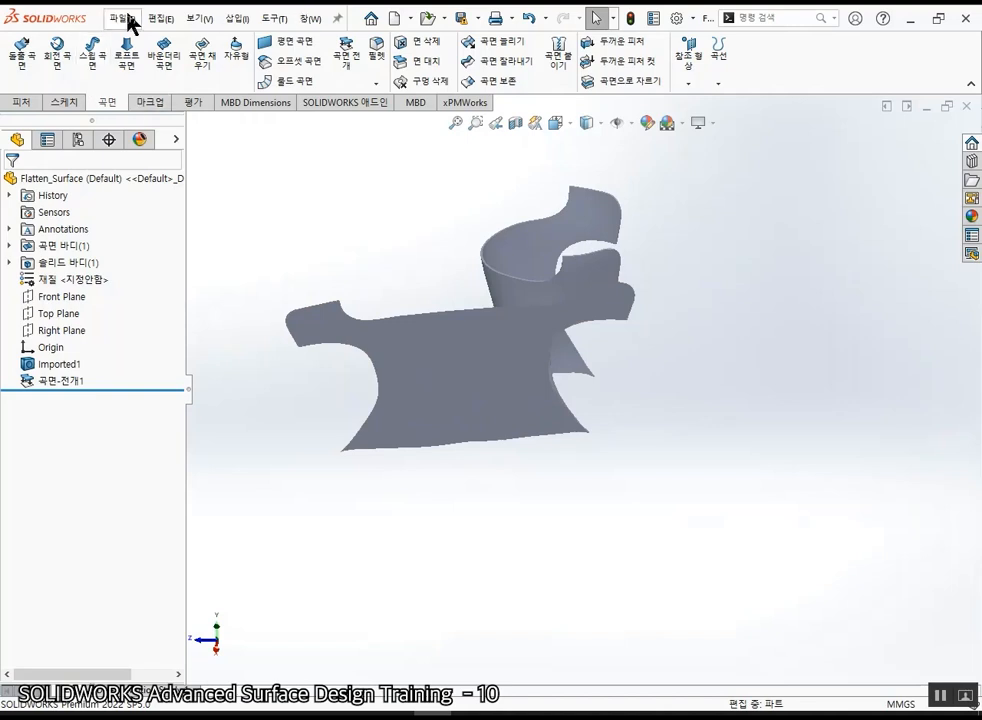
- Open Finial_Wrap.SLDPRT from the Lesson12 Exercises folder
{"action": "left_click", "coordinate": [429, 19]}
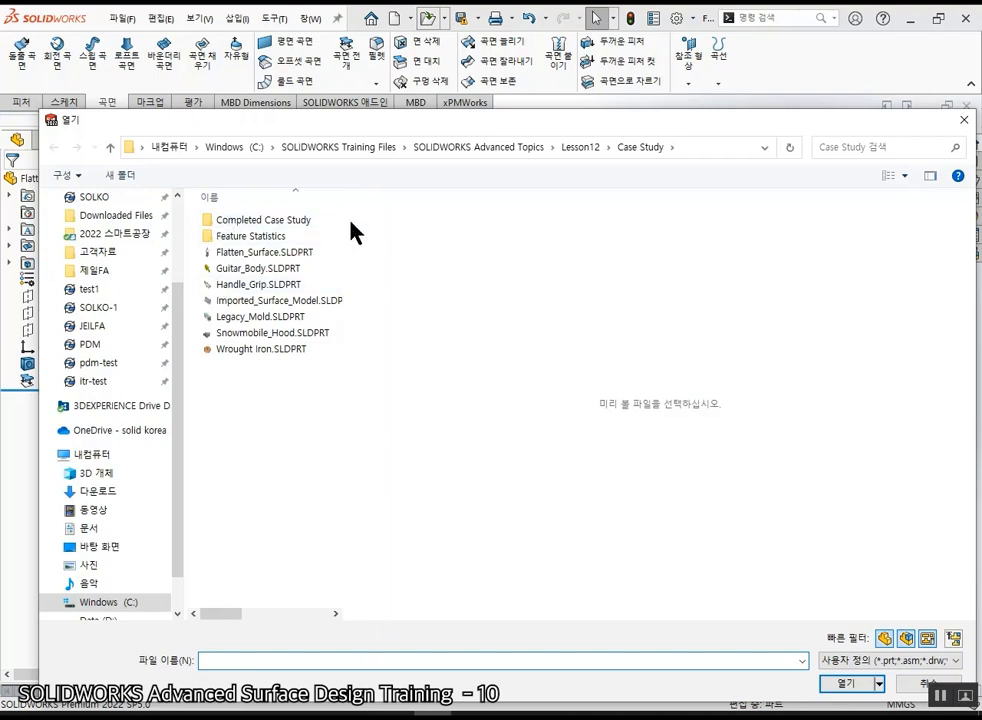
{"action": "left_click", "coordinate": [579, 148]}
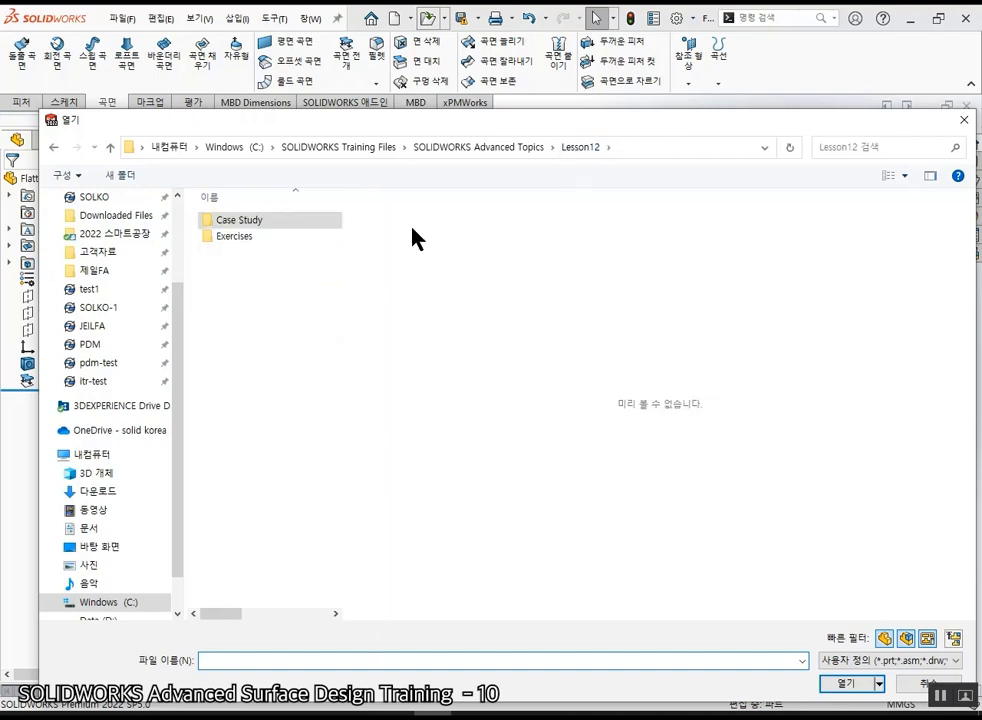
{"action": "double_click", "coordinate": [272, 240]}
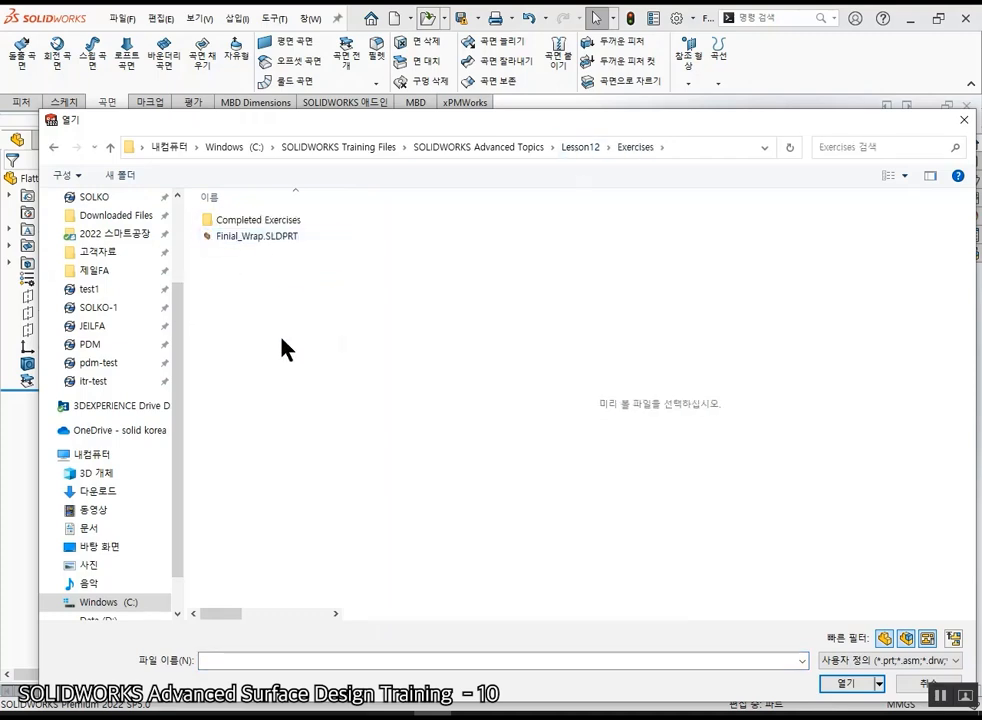
{"action": "left_click", "coordinate": [292, 240]}
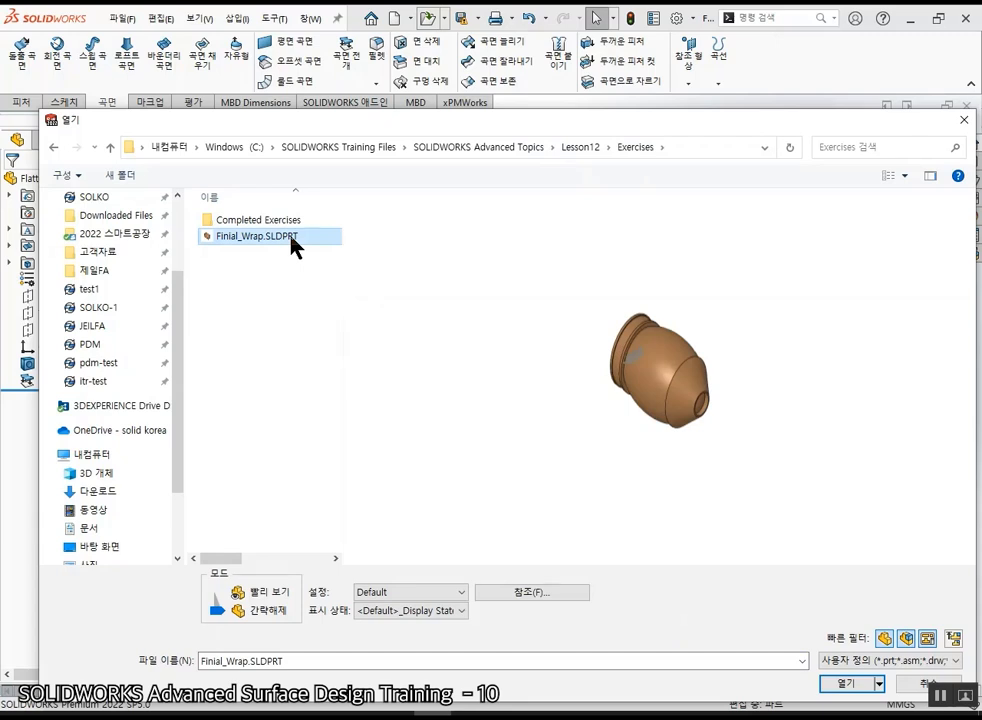
{"action": "double_click", "coordinate": [292, 240]}
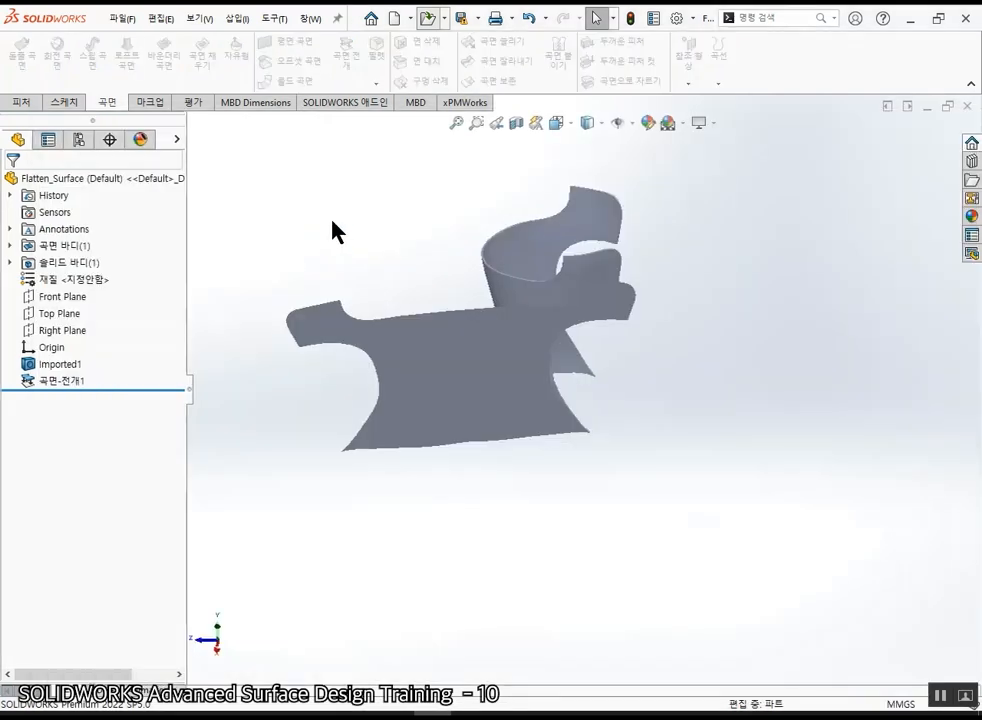
- Open the finished reference part Finial_Wrap_&.SLDPRT from the Completed Exercises folder
{"action": "left_click", "coordinate": [428, 18]}
{"action": "double_click", "coordinate": [277, 221]}
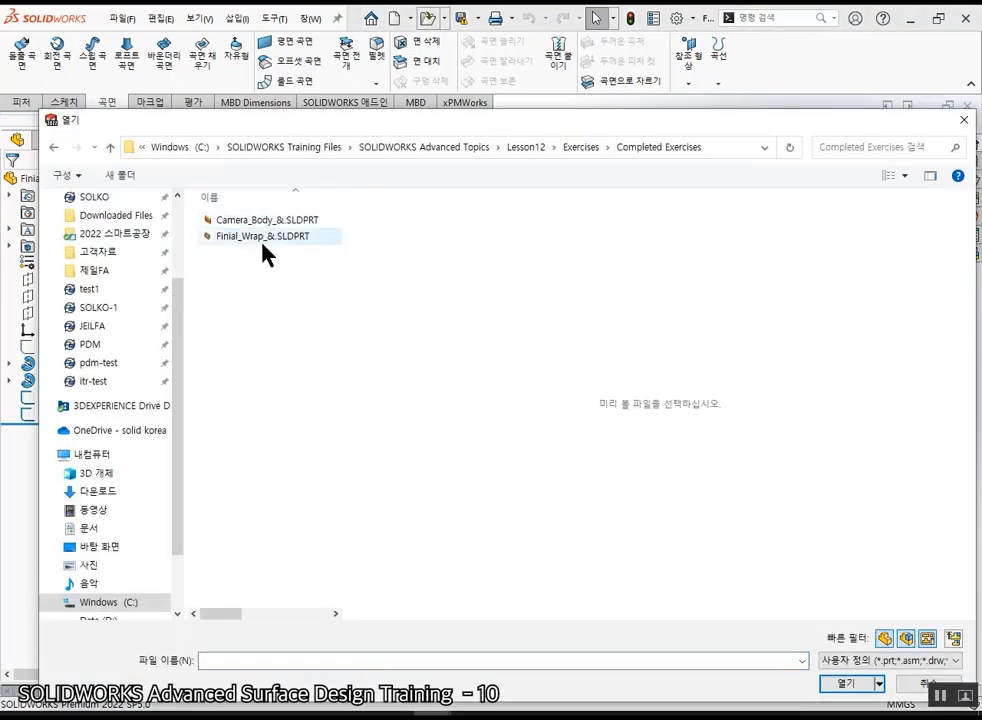
{"action": "left_click", "coordinate": [272, 224]}
{"action": "double_click", "coordinate": [276, 238]}
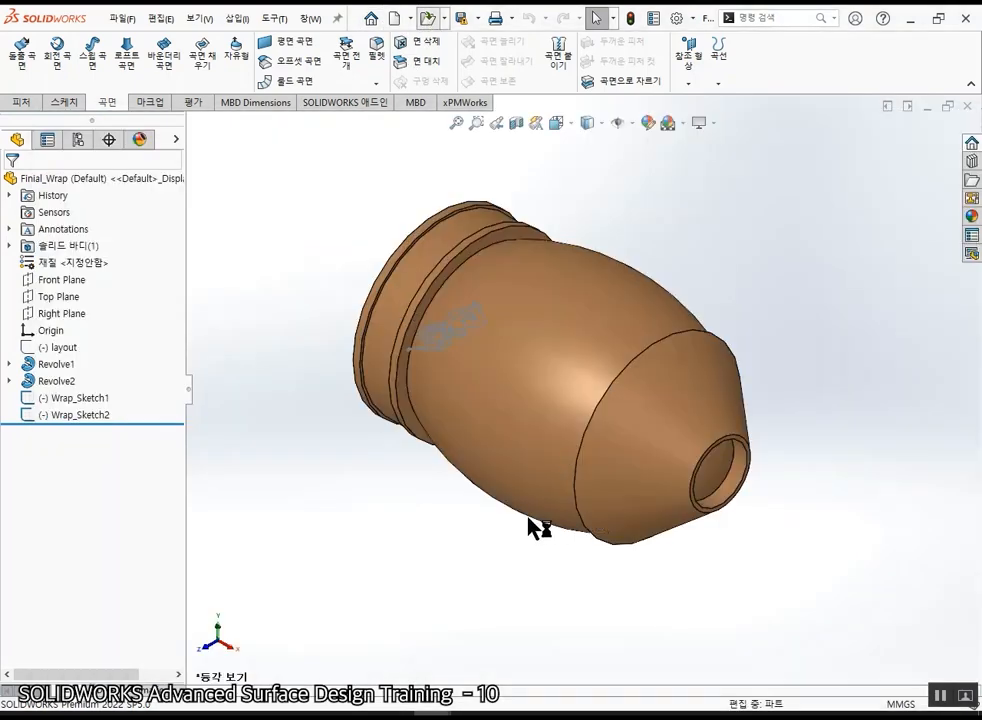
- Examine Wrap_Sketch1 and Wrap_Sketch2, the solid body and the cylindrical band face of the finial's collar
{"action": "scroll", "coordinate": [565, 636], "scroll_direction": "down", "scroll_amount": 8}
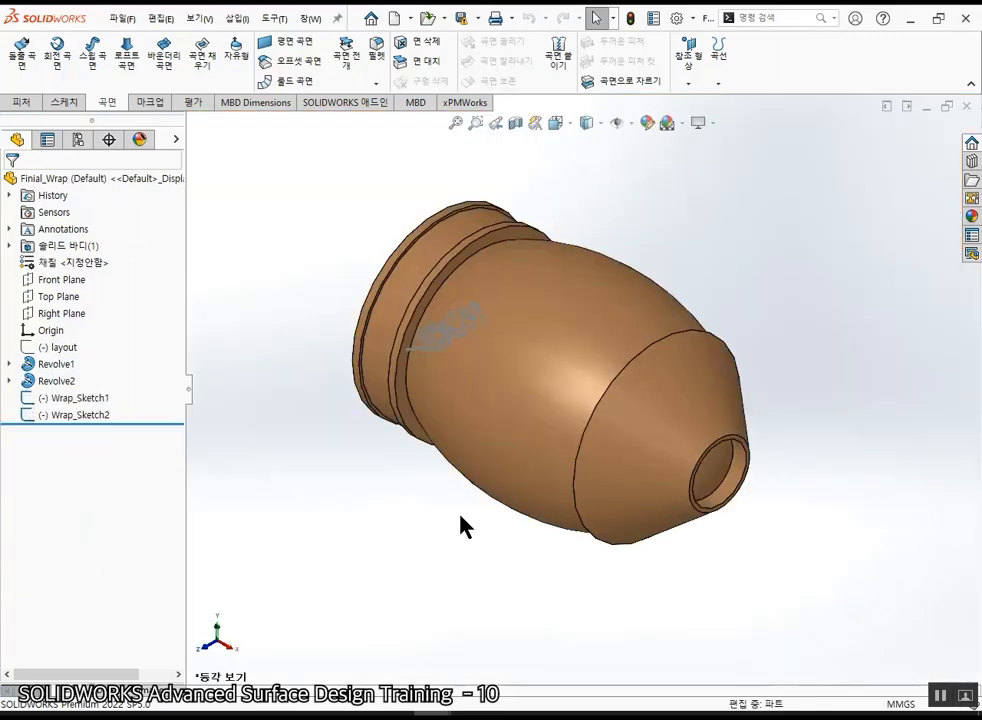
{"action": "middle_click_drag", "start_coordinate": [581, 451], "coordinate": [538, 525]}
{"action": "scroll", "coordinate": [538, 525], "scroll_direction": "down", "scroll_amount": 3}
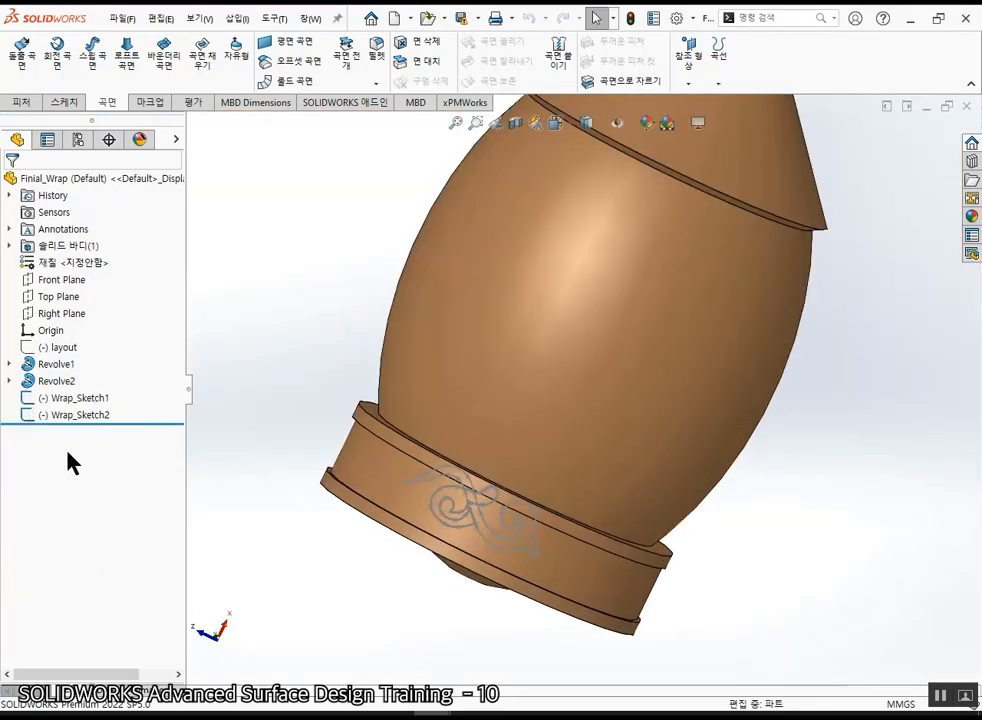
{"action": "left_click", "coordinate": [66, 399]}
{"action": "left_click", "coordinate": [70, 420]}
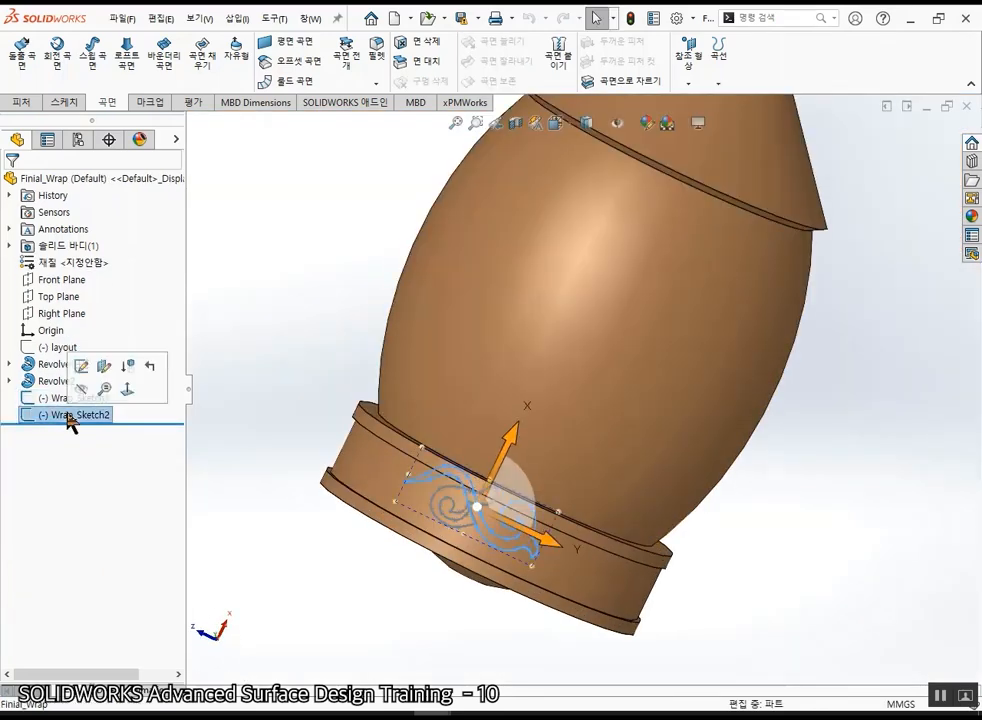
{"action": "left_click", "coordinate": [320, 619]}
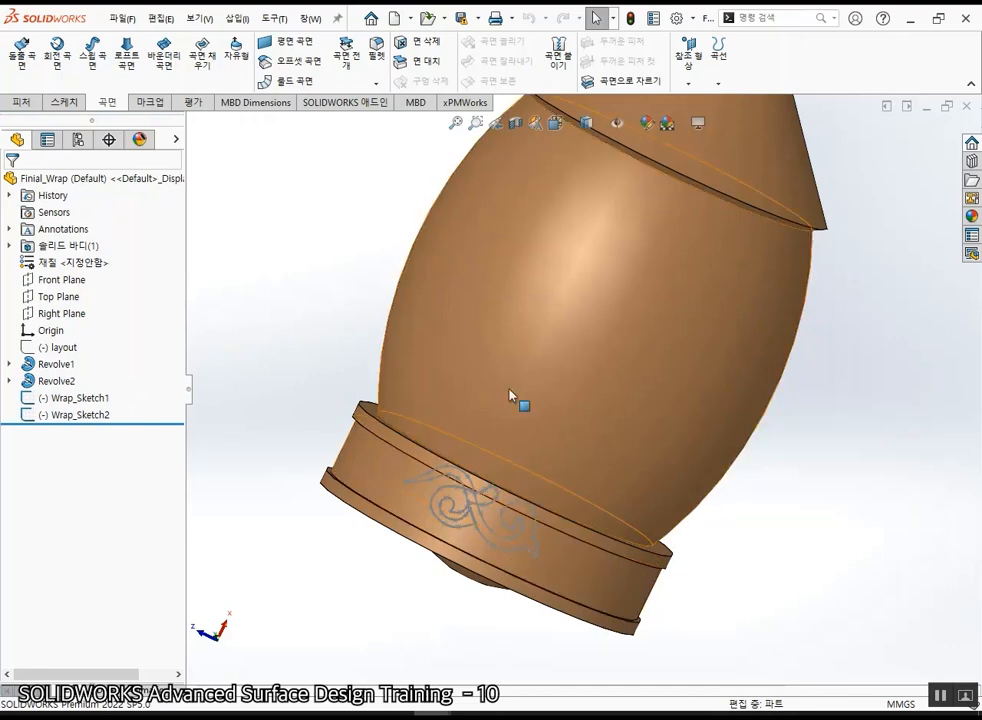
{"action": "left_click", "coordinate": [10, 246]}
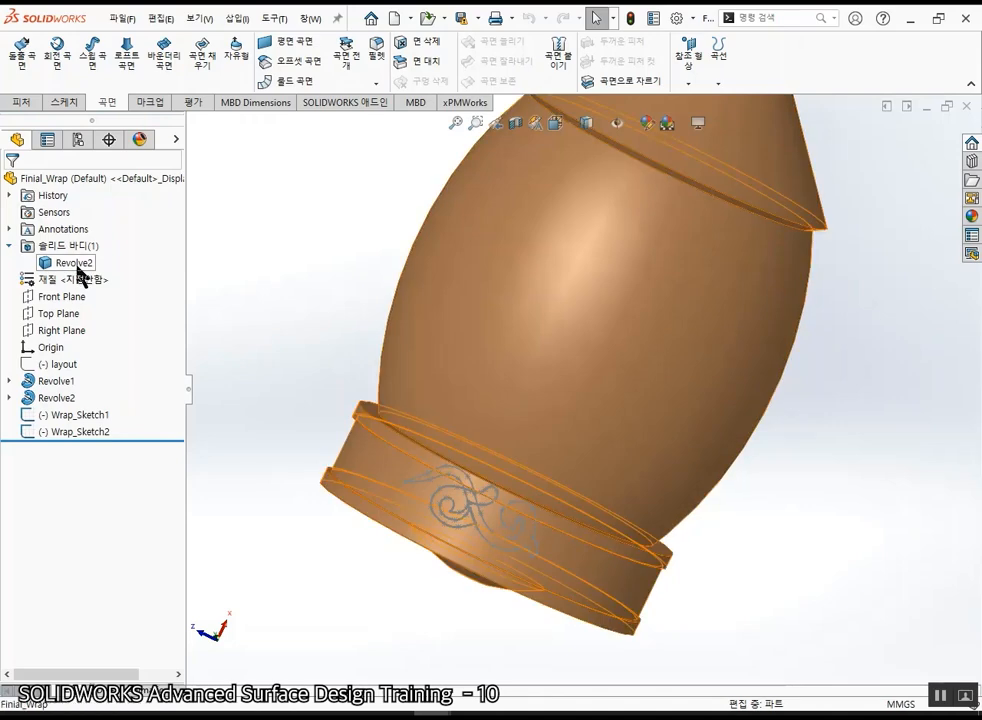
{"action": "left_click", "coordinate": [10, 246]}
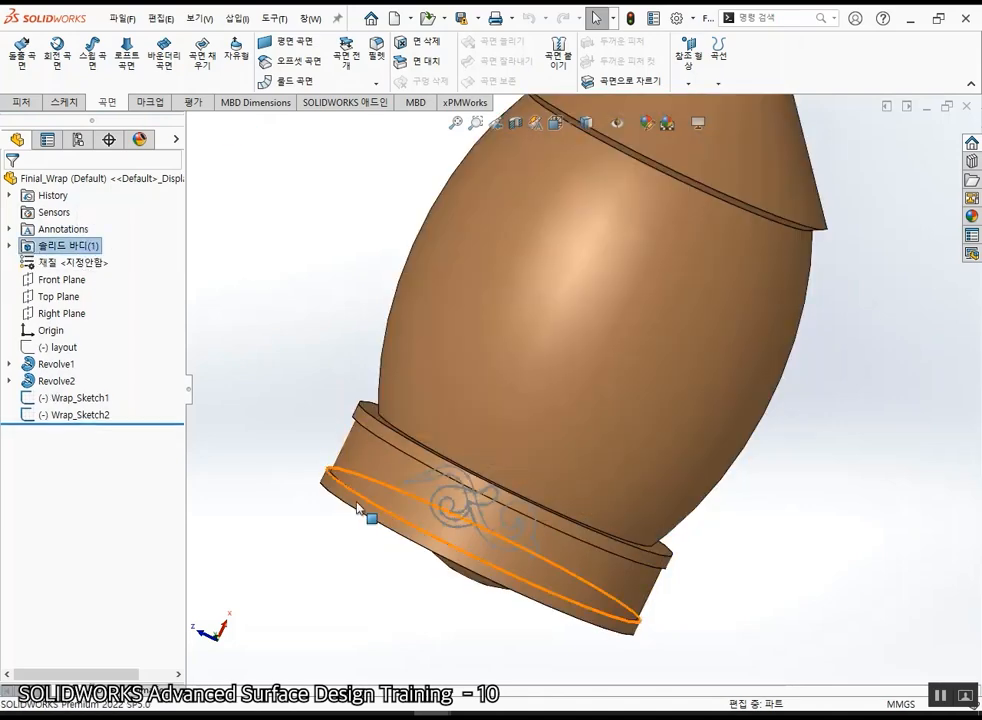
{"action": "mouse_move", "coordinate": [343, 390]}
{"action": "middle_mouse_down"}
{"action": "mouse_move", "coordinate": [324, 408]}
{"action": "mouse_move", "coordinate": [340, 395]}
{"action": "middle_mouse_up"}
{"action": "left_click", "coordinate": [448, 503]}
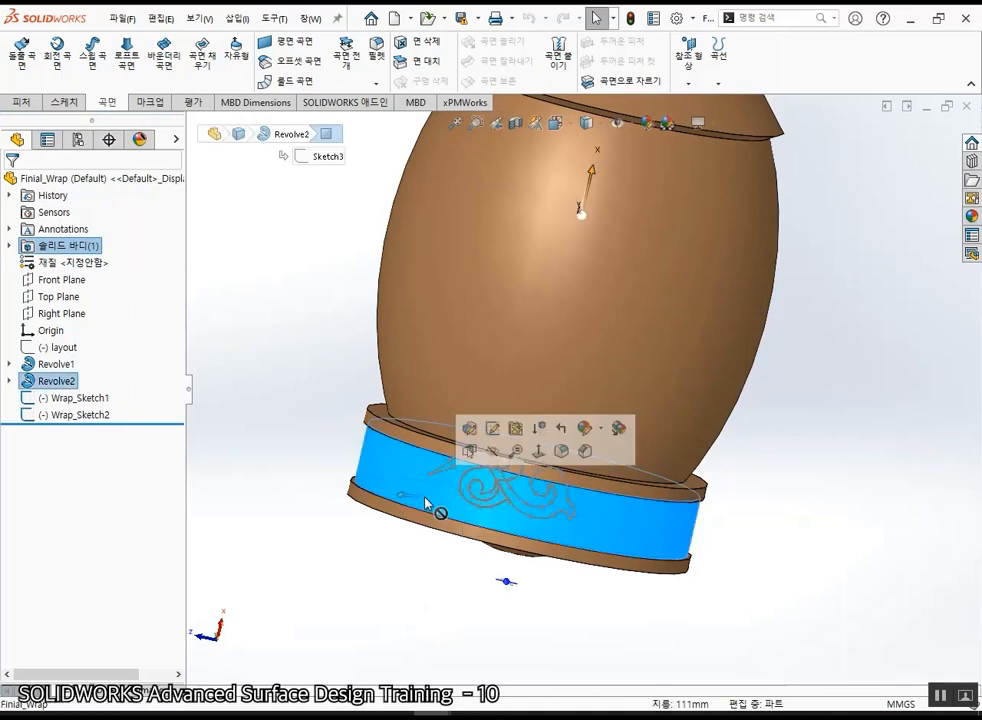
{"action": "left_click", "coordinate": [307, 324]}
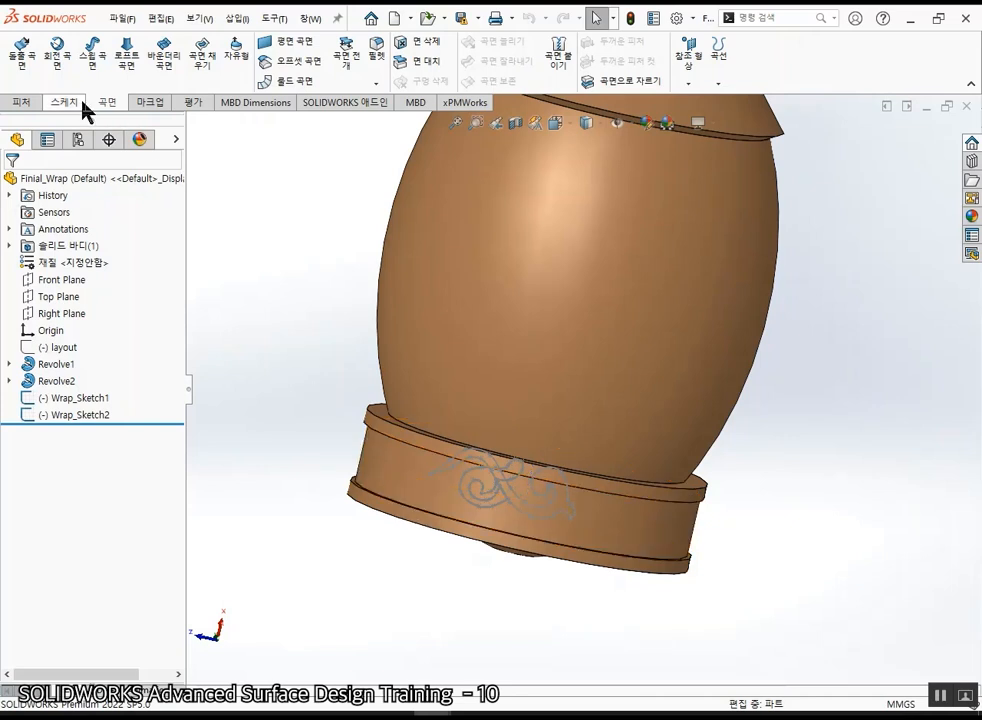
- Copy the cylindrical band face of the finial's collar as an offset surface with a distance of 0 mm
{"action": "left_click", "coordinate": [304, 63]}
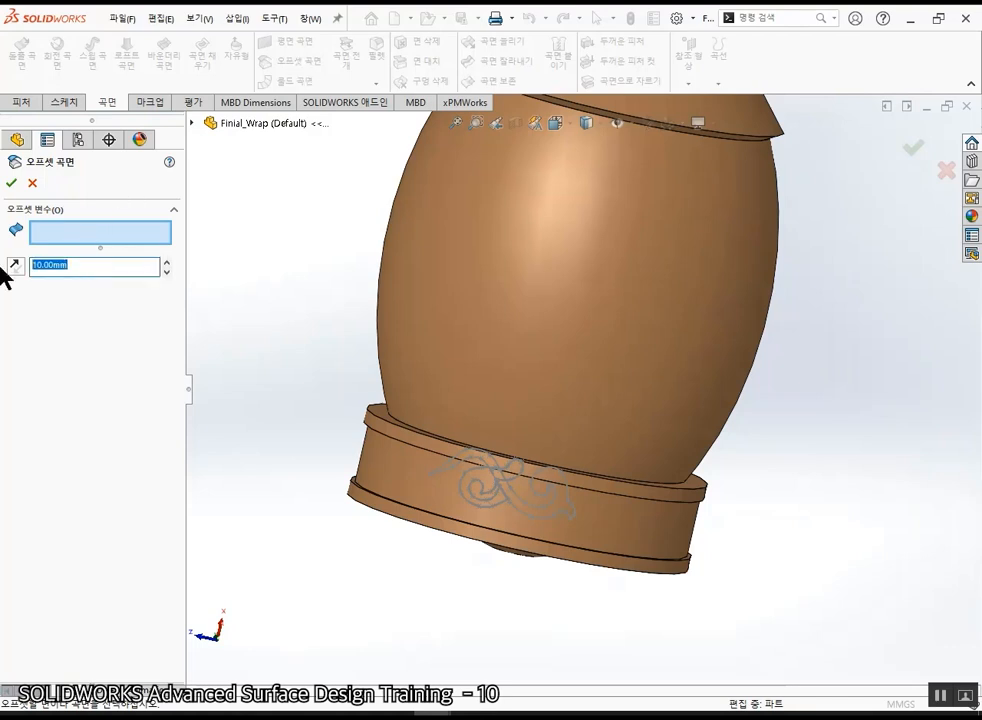
{"action": "key", "text": "Home"}
{"action": "key", "text": "Delete"}
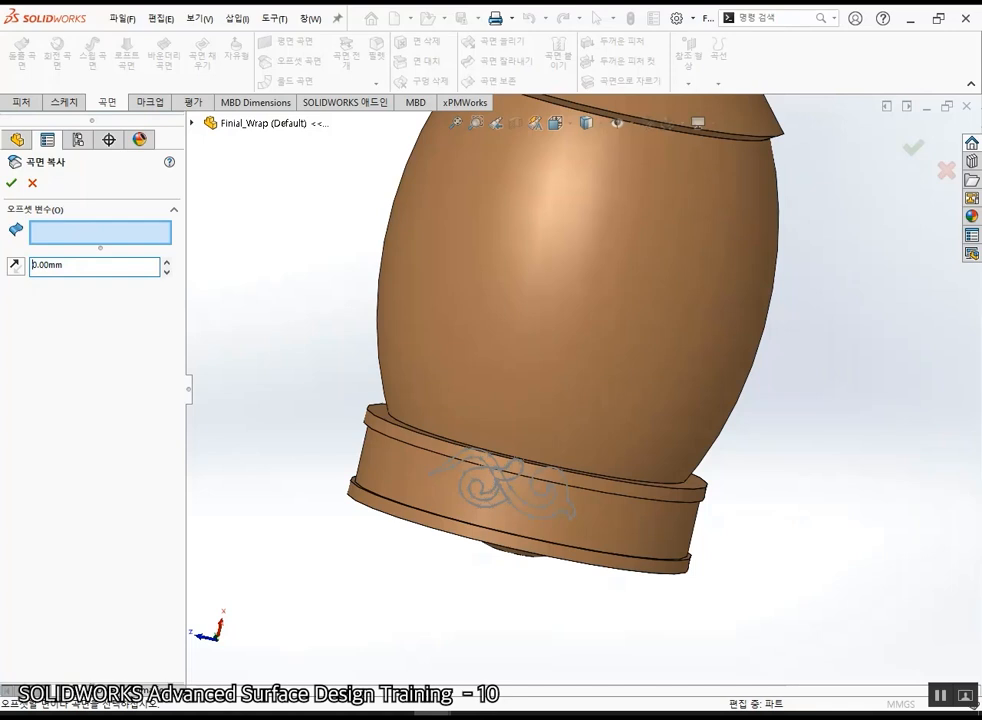
{"action": "left_click", "coordinate": [404, 488]}
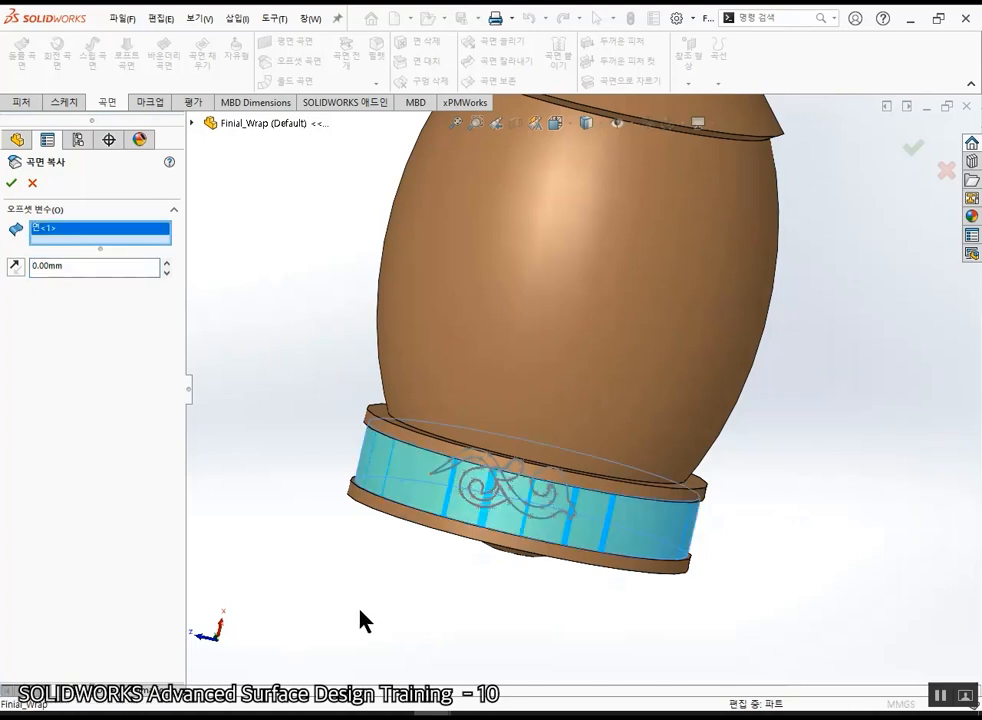
{"action": "left_click", "coordinate": [9, 185]}
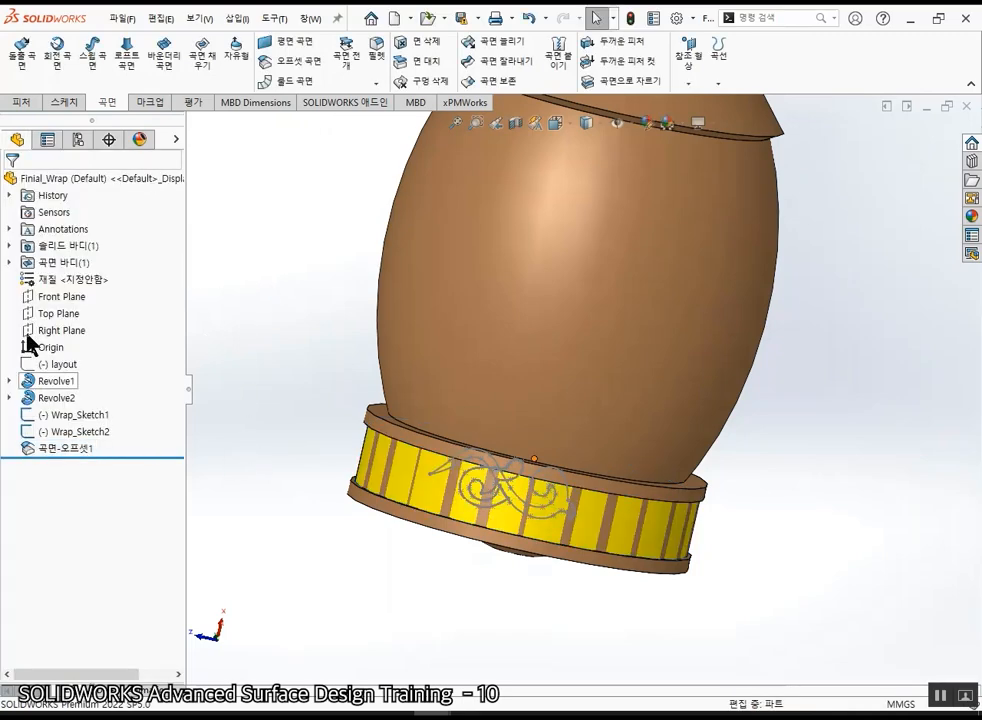
- Hide the offset surface body copied from the collar's cylindrical band
{"action": "left_click", "coordinate": [10, 262]}
{"action": "left_click", "coordinate": [60, 280]}
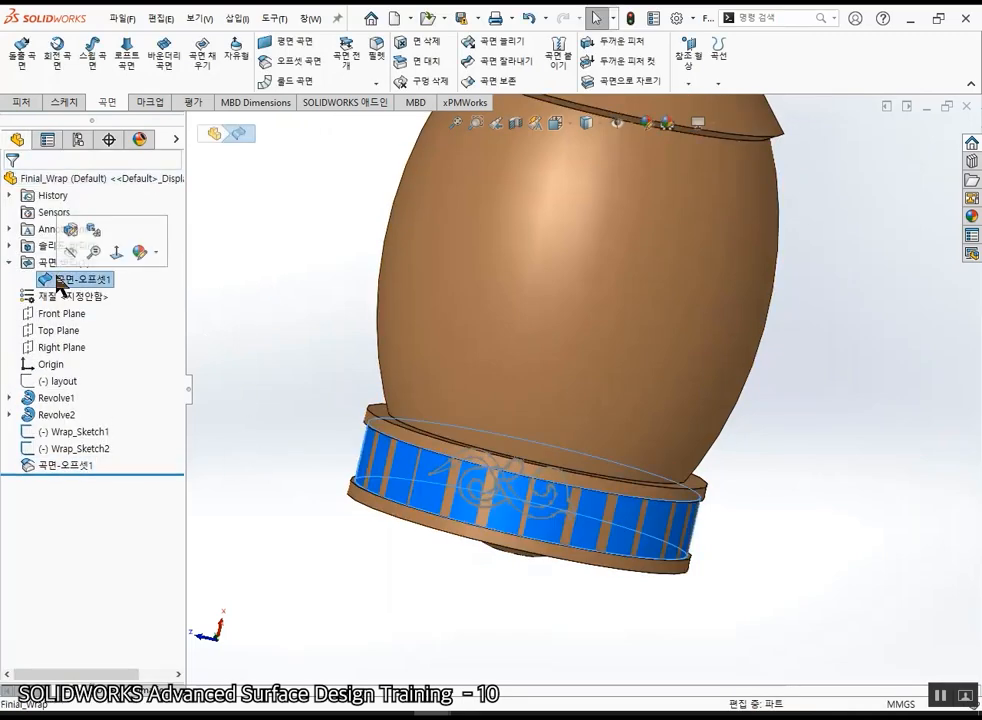
{"action": "left_click", "coordinate": [263, 309]}
{"action": "left_click", "coordinate": [76, 281]}
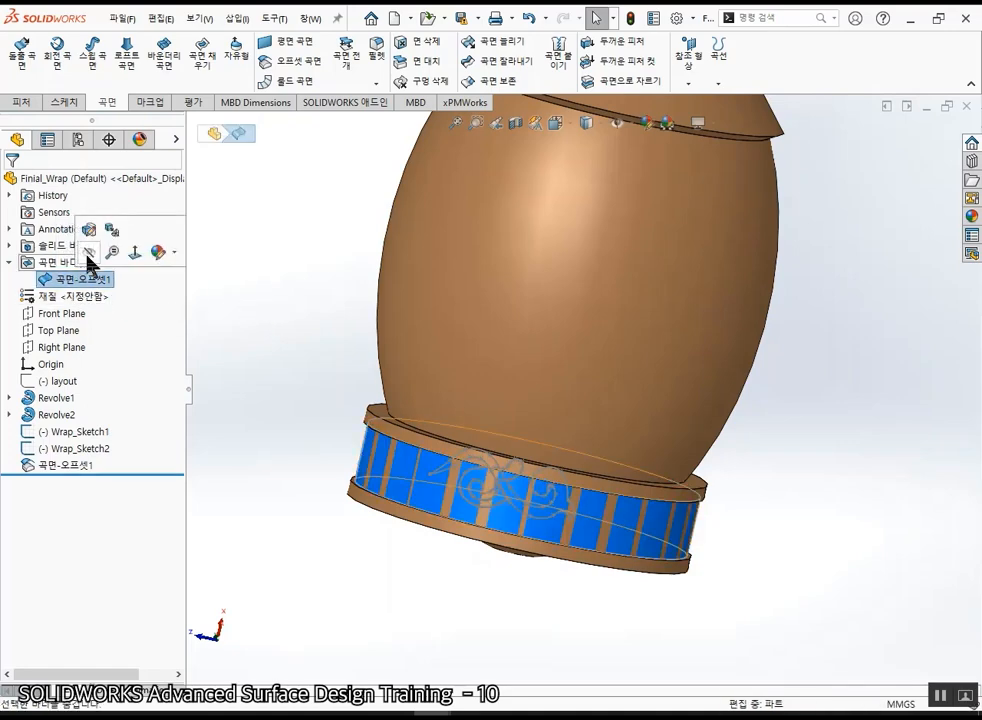
{"action": "left_click", "coordinate": [90, 258]}
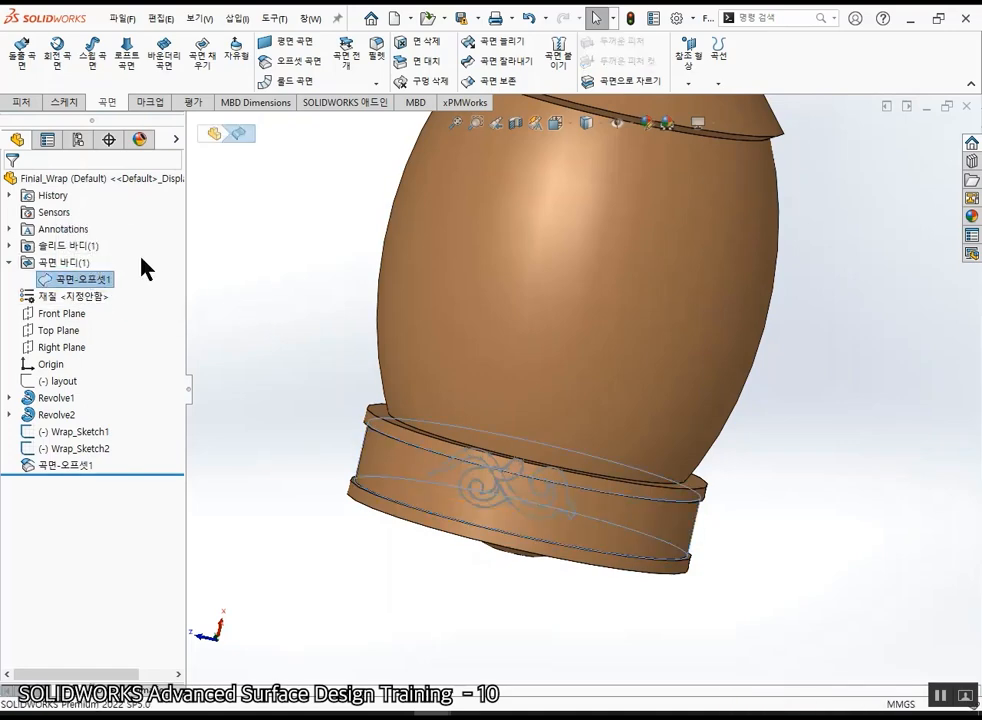
{"action": "left_click", "coordinate": [9, 246]}
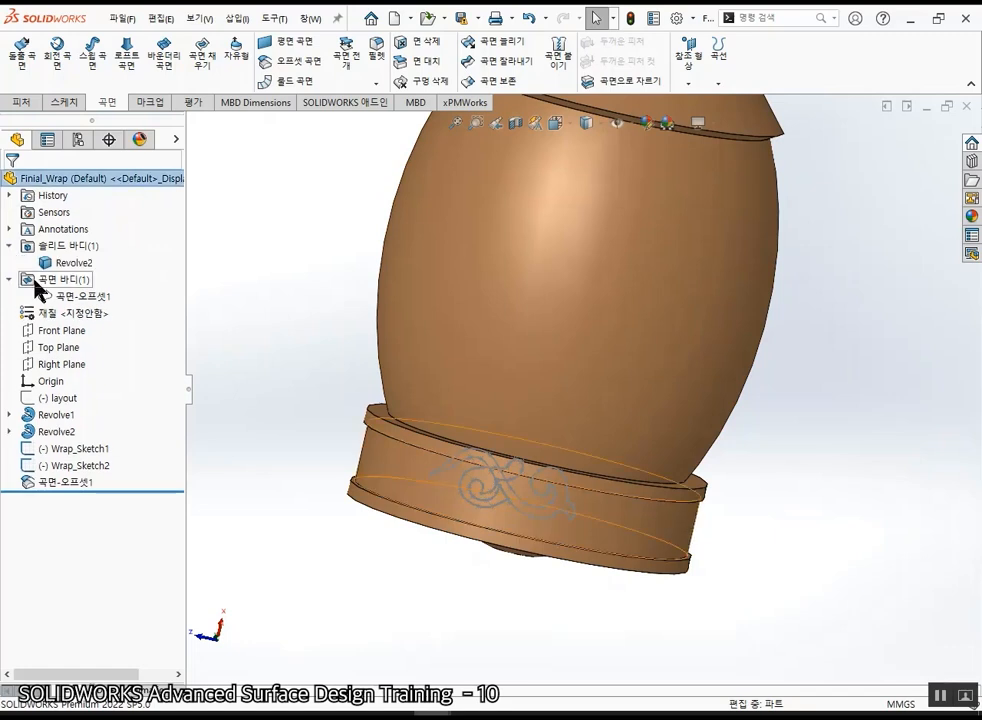
{"action": "left_click", "coordinate": [74, 298]}
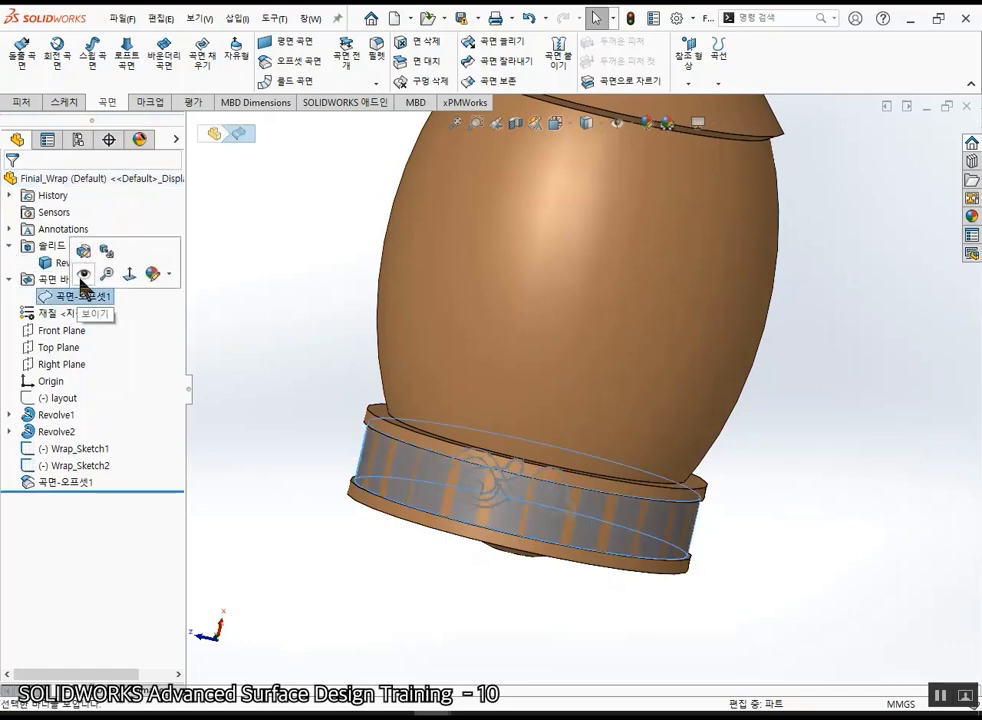
{"action": "left_click", "coordinate": [84, 276]}
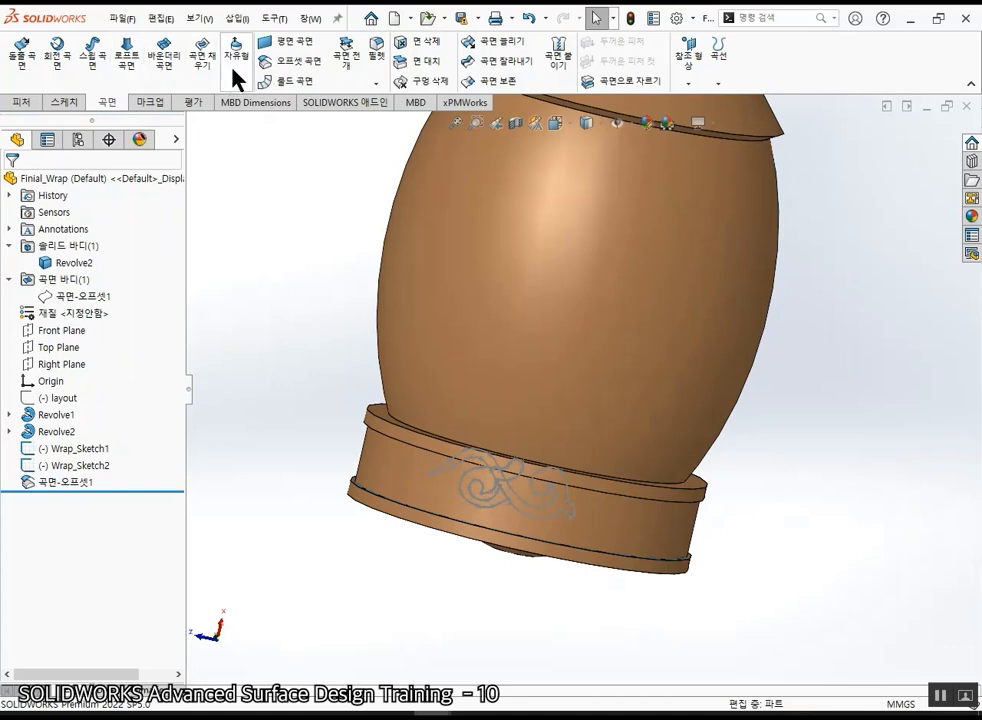
- Copy the collar's cylindrical band face a second time as an offset surface with a distance of 0 mm
{"action": "left_click", "coordinate": [292, 62]}
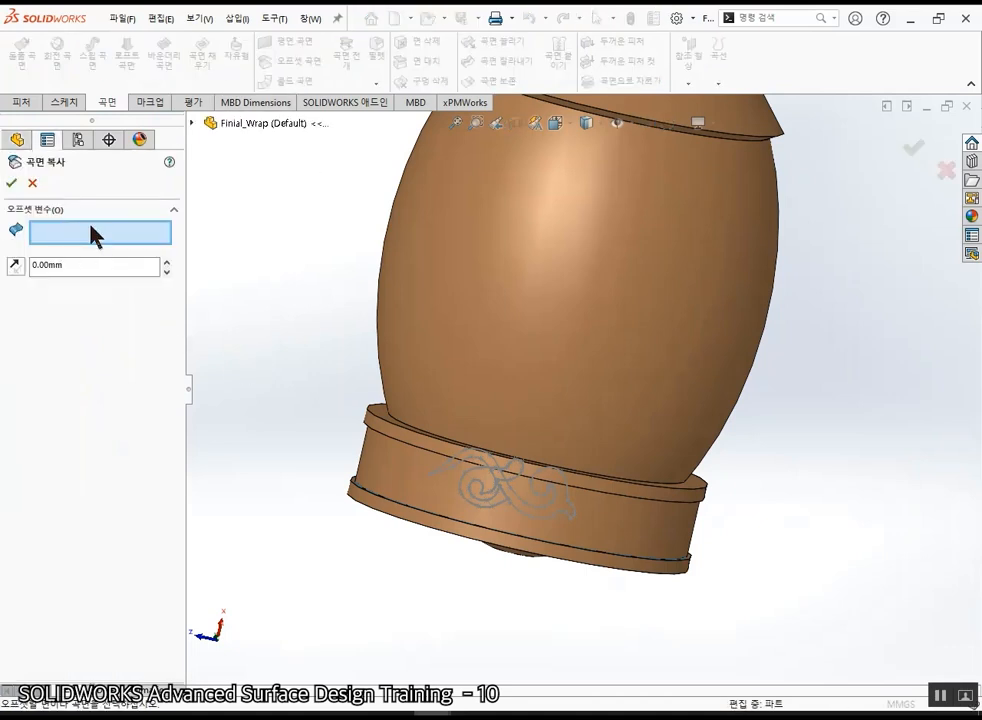
{"action": "left_click", "coordinate": [383, 457]}
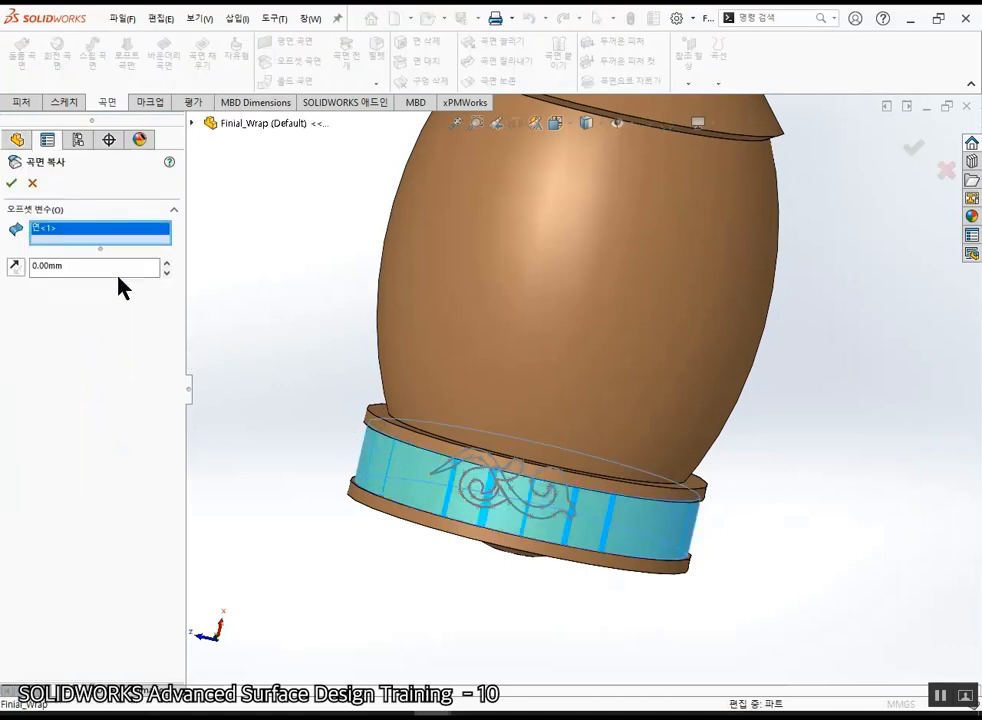
{"action": "left_click", "coordinate": [11, 183]}
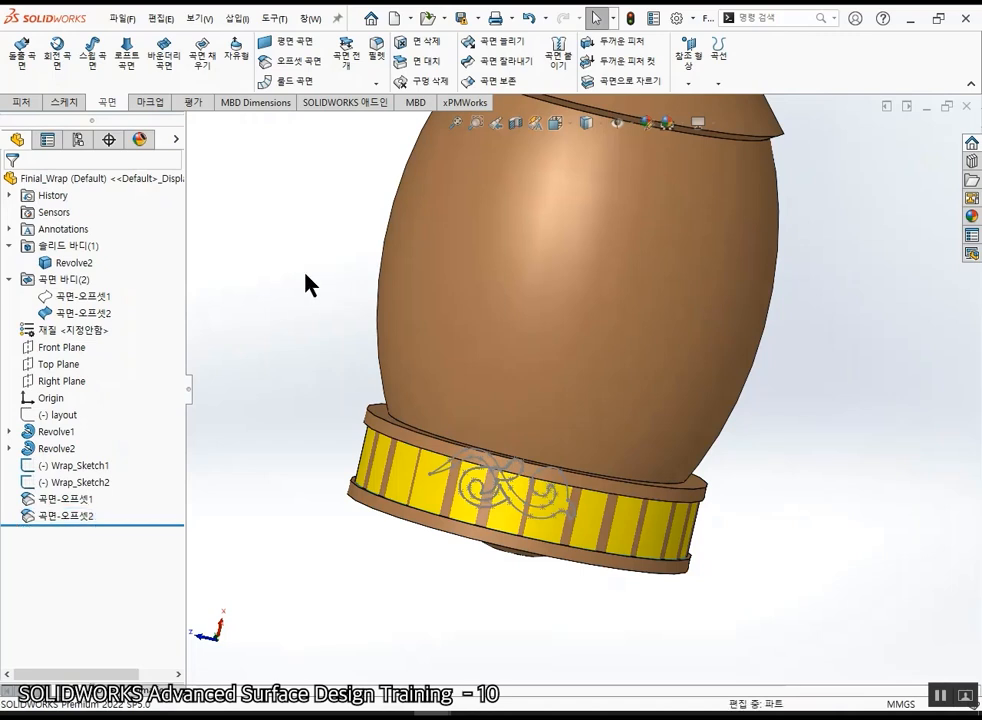
- Hide the Revolve2 solid body so only the second copied band surface and the ornamental sketches stay in view
{"action": "left_click", "coordinate": [66, 264]}
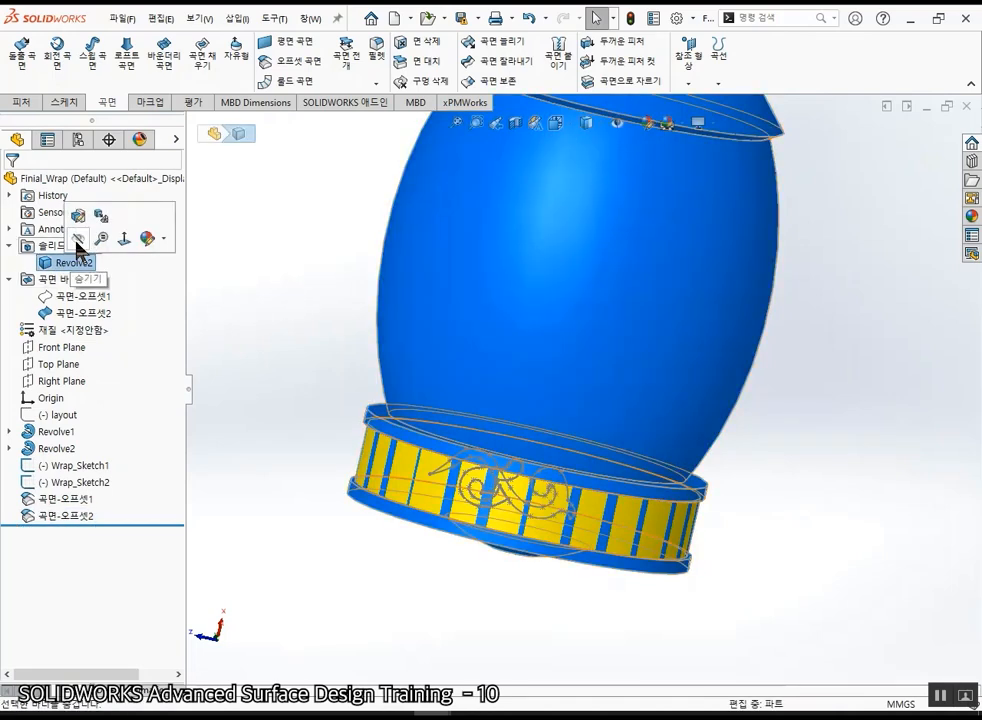
{"action": "left_click", "coordinate": [77, 243]}
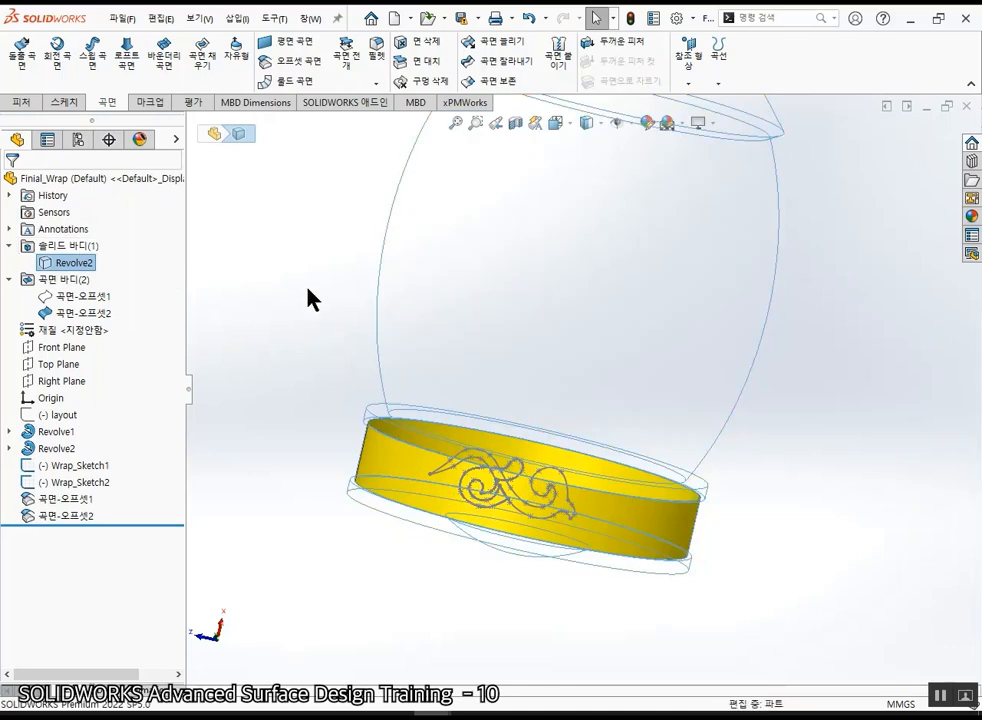
{"action": "middle_click_drag", "start_coordinate": [681, 406], "coordinate": [734, 480]}
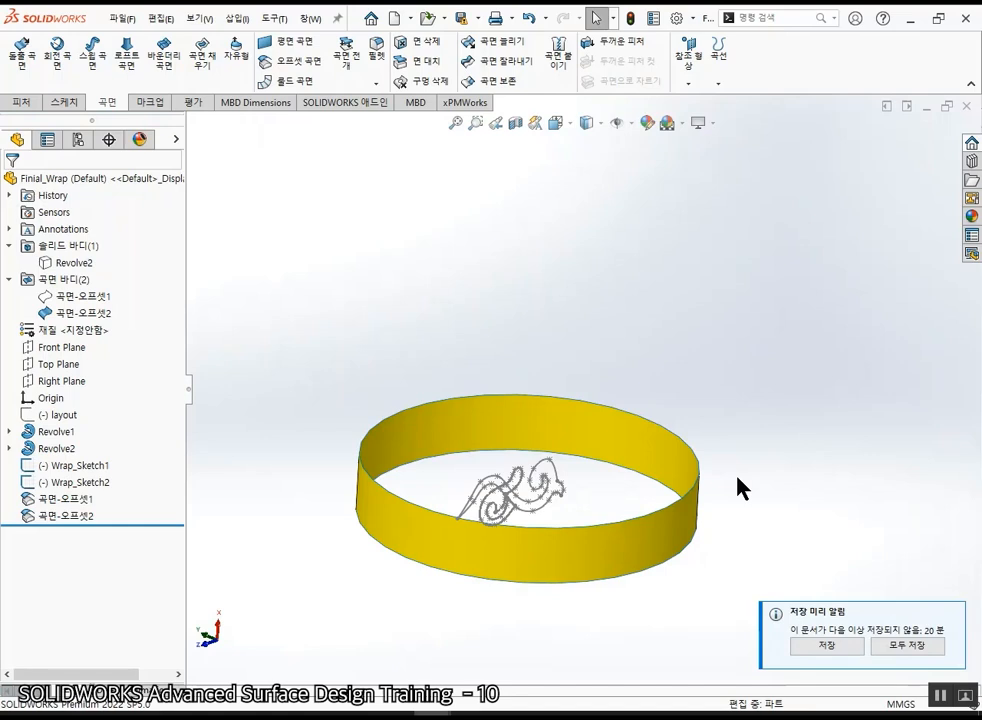
{"action": "middle_click_drag", "start_coordinate": [708, 500], "coordinate": [758, 586]}
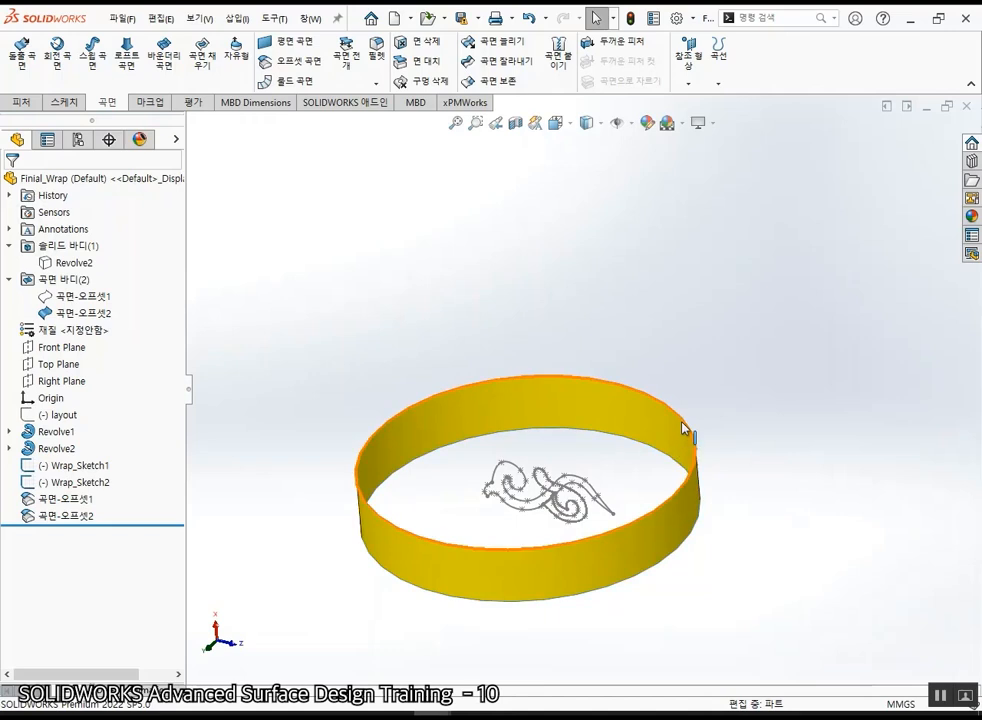
- Wrap Wrap_Sketch1 onto the visible copied band surface using the Scribe wrap type
{"action": "left_click", "coordinate": [21, 102]}
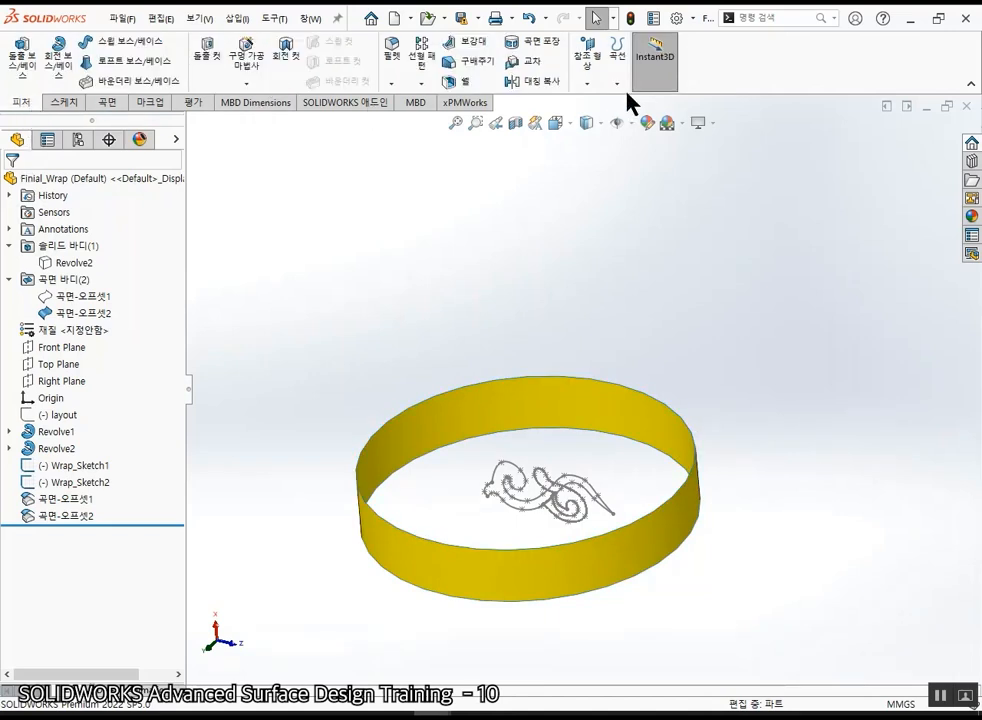
{"action": "left_click", "coordinate": [546, 53]}
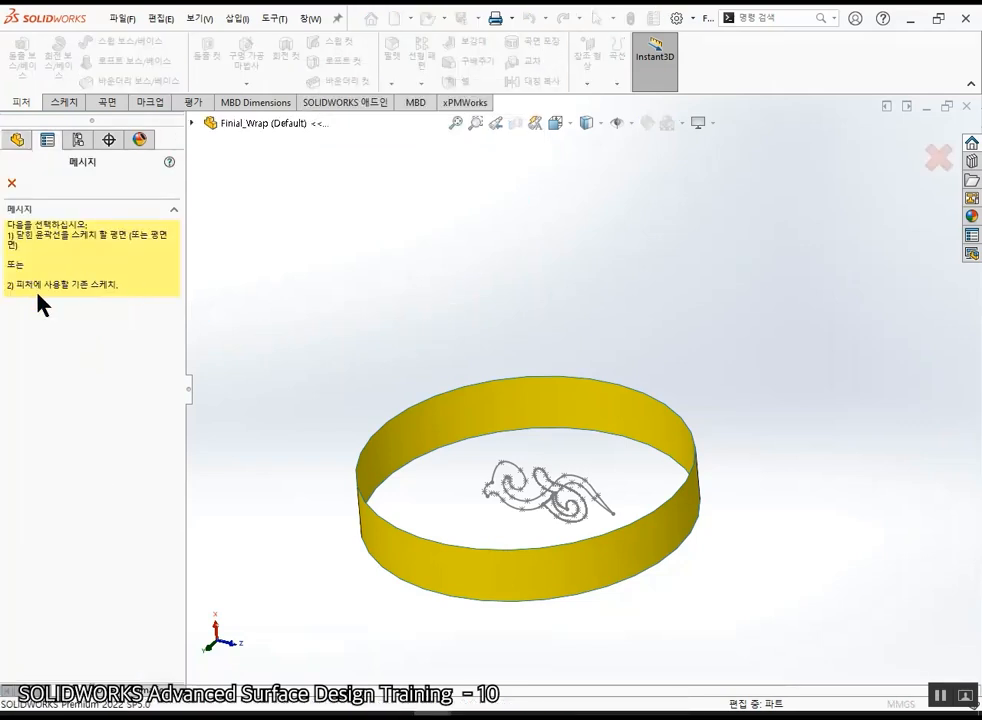
{"action": "scroll", "coordinate": [559, 493], "scroll_direction": "down", "scroll_amount": 2}
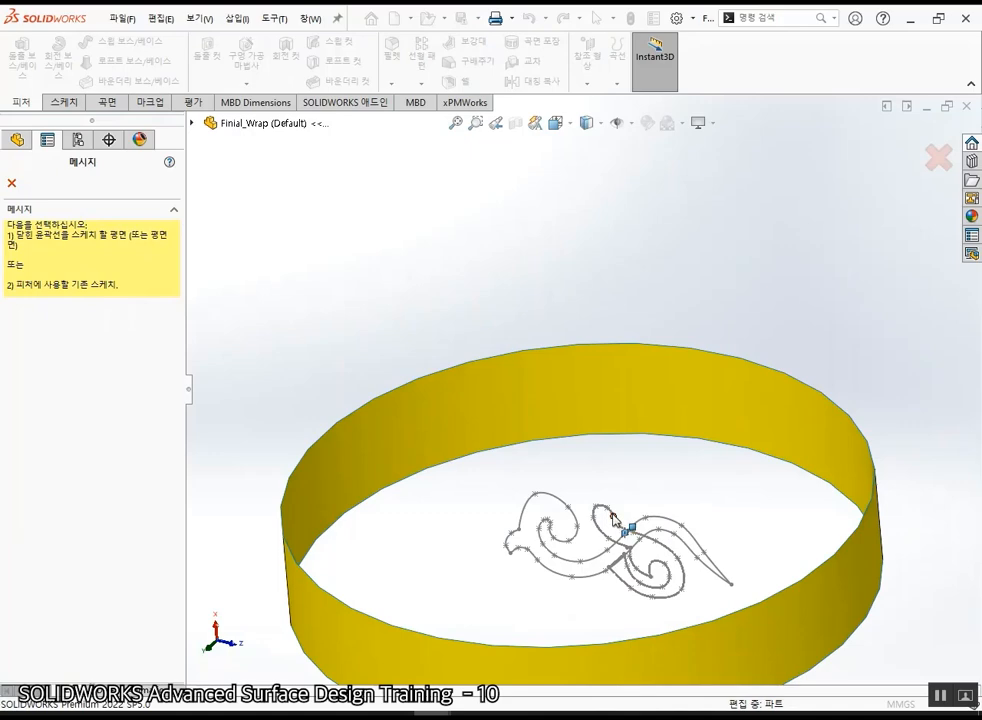
{"action": "scroll", "coordinate": [620, 526], "scroll_direction": "down", "scroll_amount": 5}
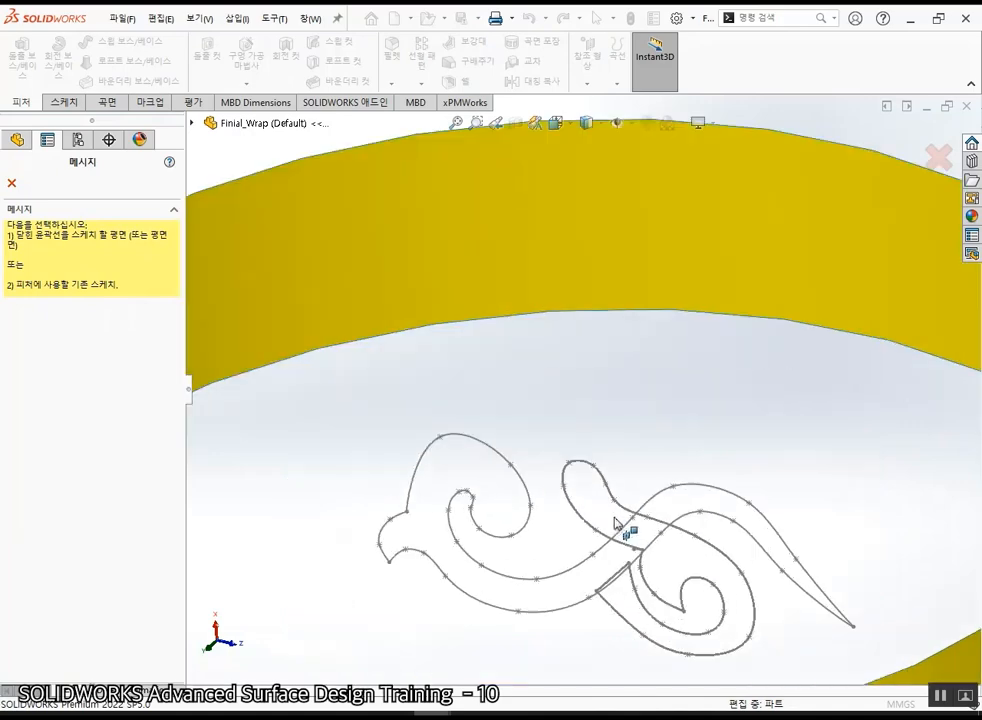
{"action": "left_click", "coordinate": [705, 548]}
{"action": "scroll", "coordinate": [706, 552], "scroll_direction": "up", "scroll_amount": 6}
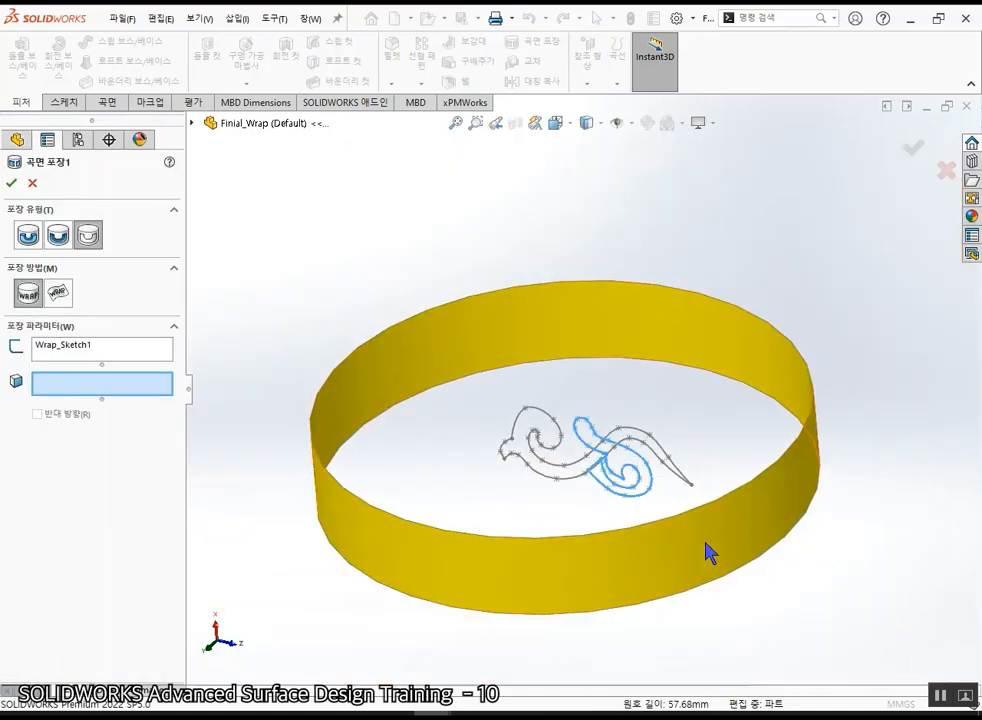
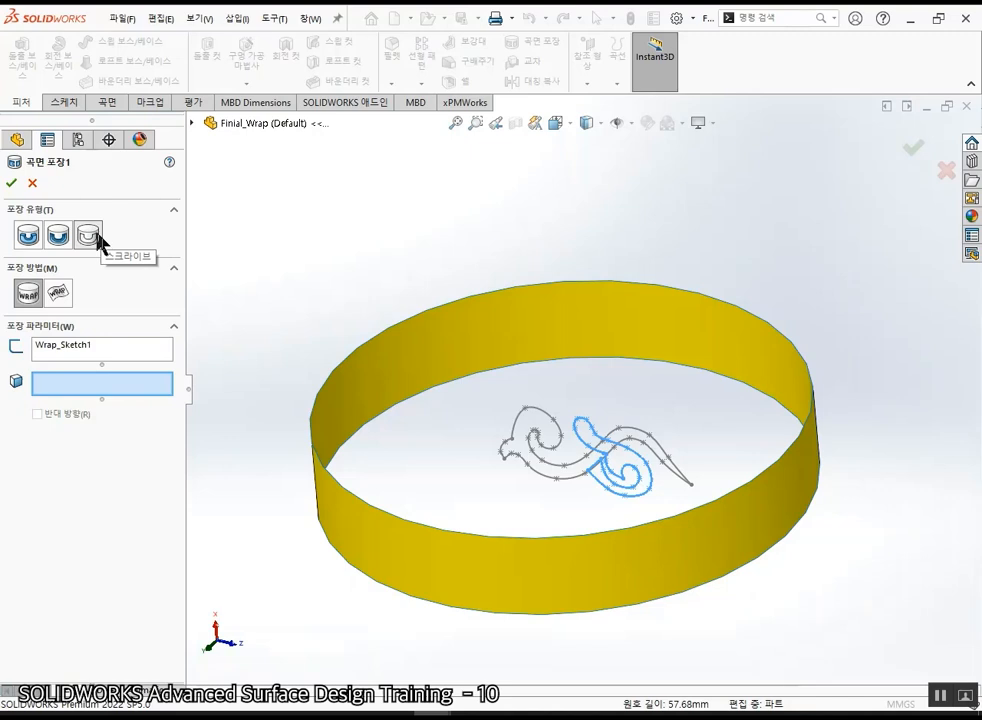
{"action": "left_click", "coordinate": [90, 236]}
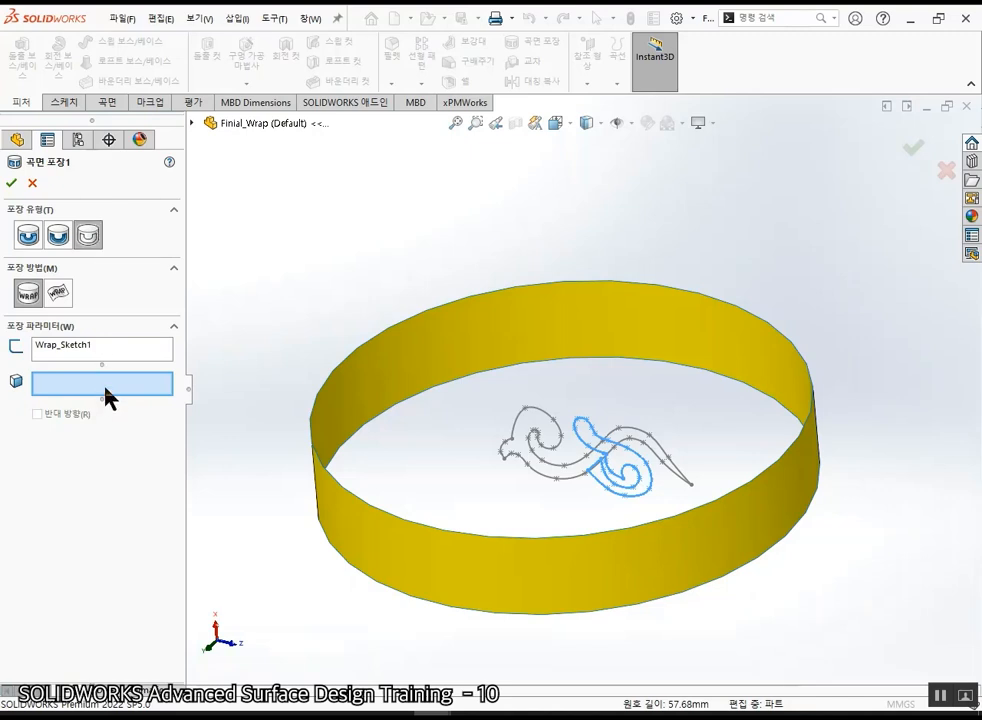
{"action": "left_click", "coordinate": [455, 552]}
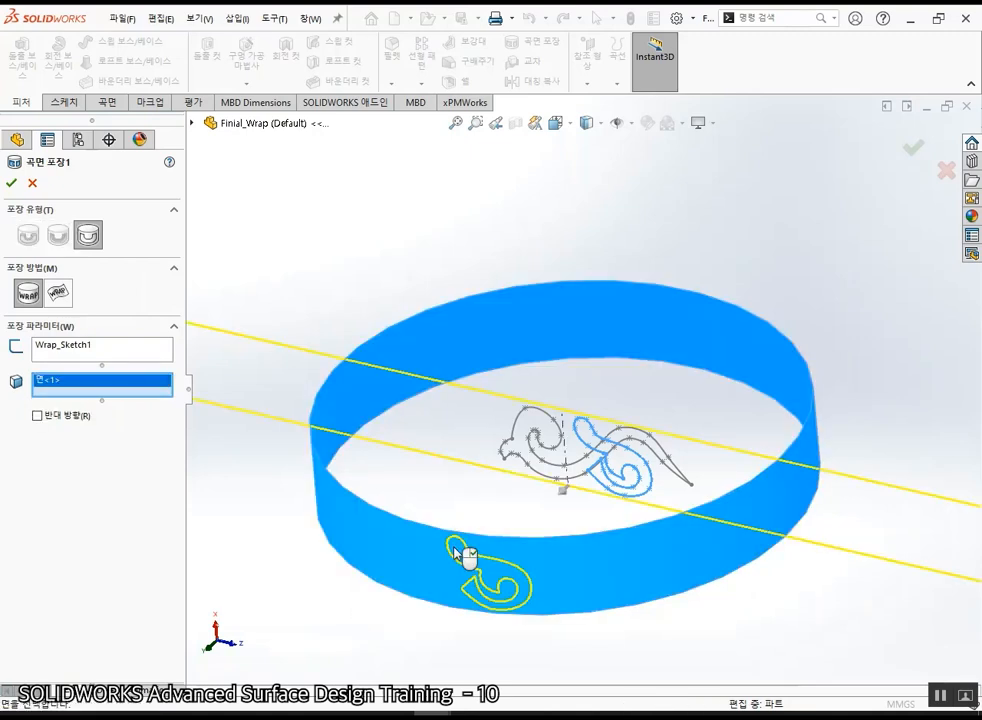
{"action": "scroll", "coordinate": [455, 552], "scroll_direction": "up", "scroll_amount": 3}
{"action": "scroll", "coordinate": [455, 552], "scroll_direction": "down", "scroll_amount": 2}
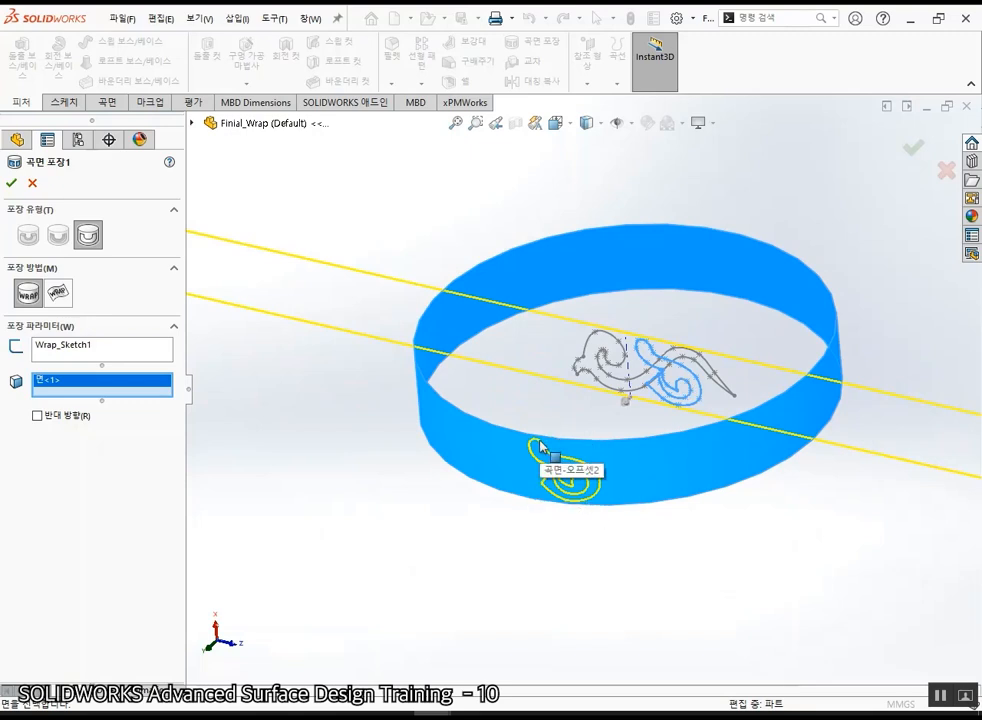
{"action": "left_click", "coordinate": [12, 184]}
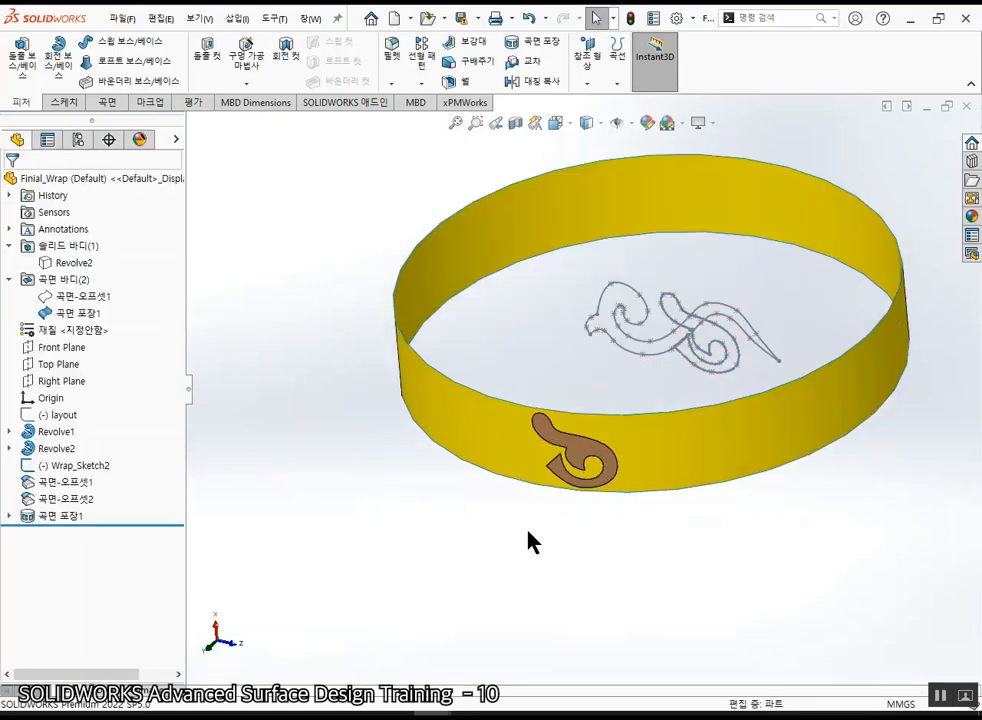
- Delete the band face surrounding the scribed ornament with Delete Face and the plain Delete option, keeping the ornament-shaped face
{"action": "left_click", "coordinate": [614, 450]}
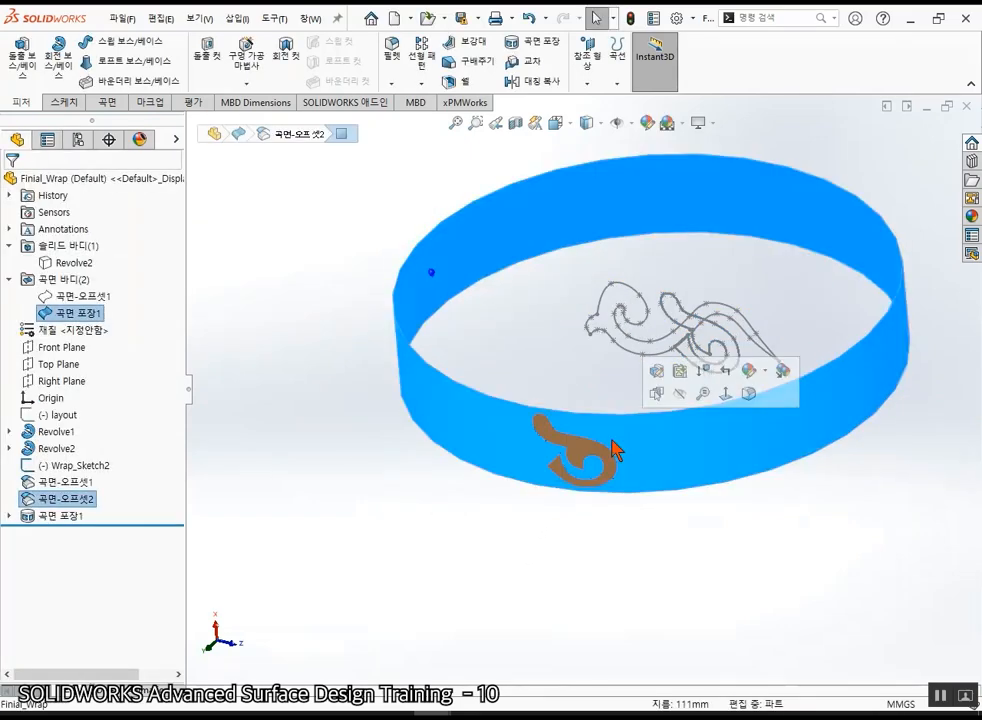
{"action": "left_click", "coordinate": [576, 453]}
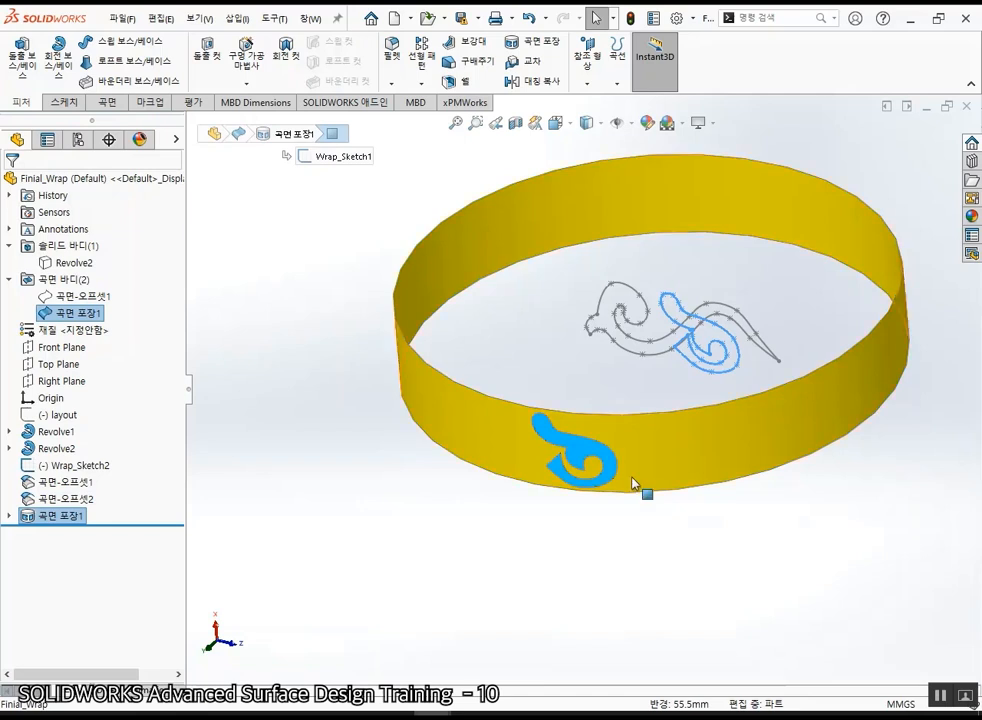
{"action": "left_click", "coordinate": [649, 452]}
{"action": "left_click", "coordinate": [470, 585]}
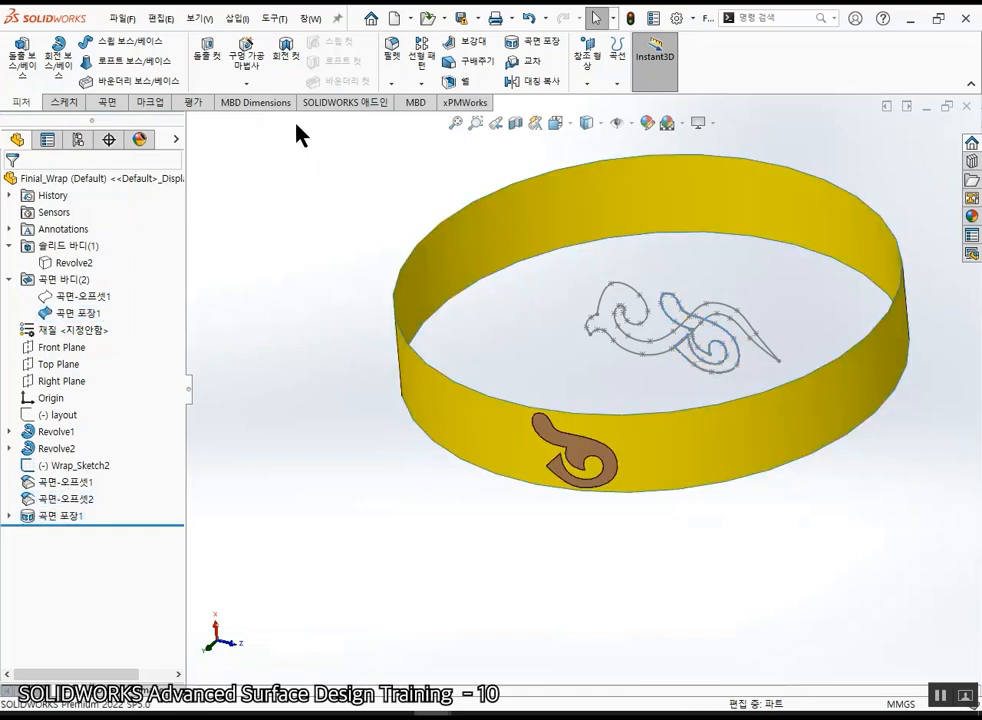
{"action": "left_click", "coordinate": [107, 103]}
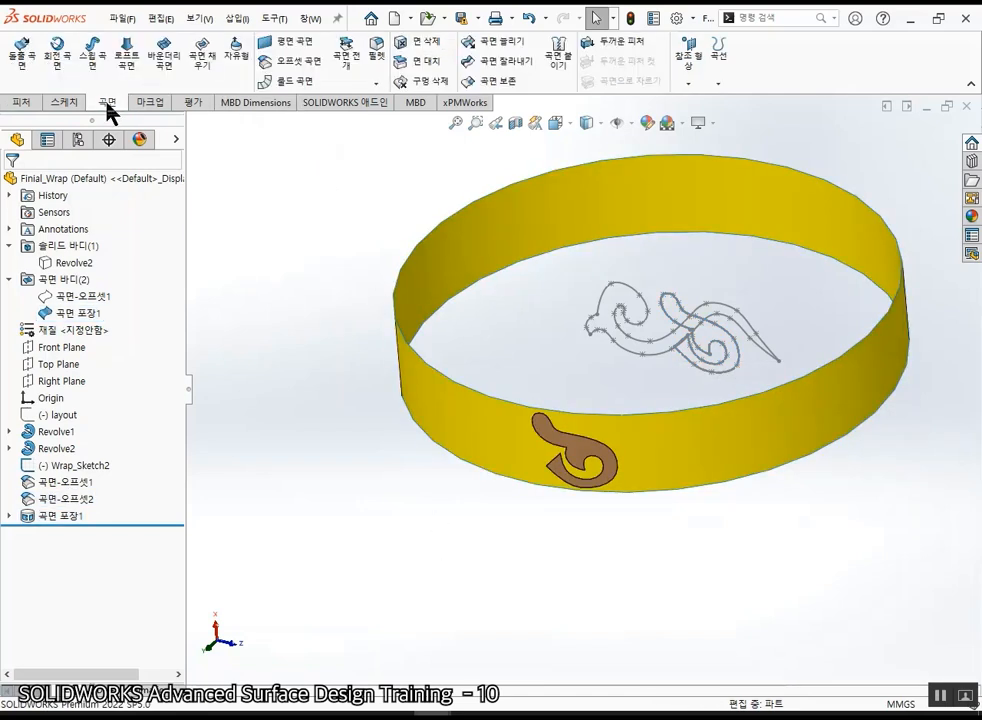
{"action": "left_click", "coordinate": [432, 46]}
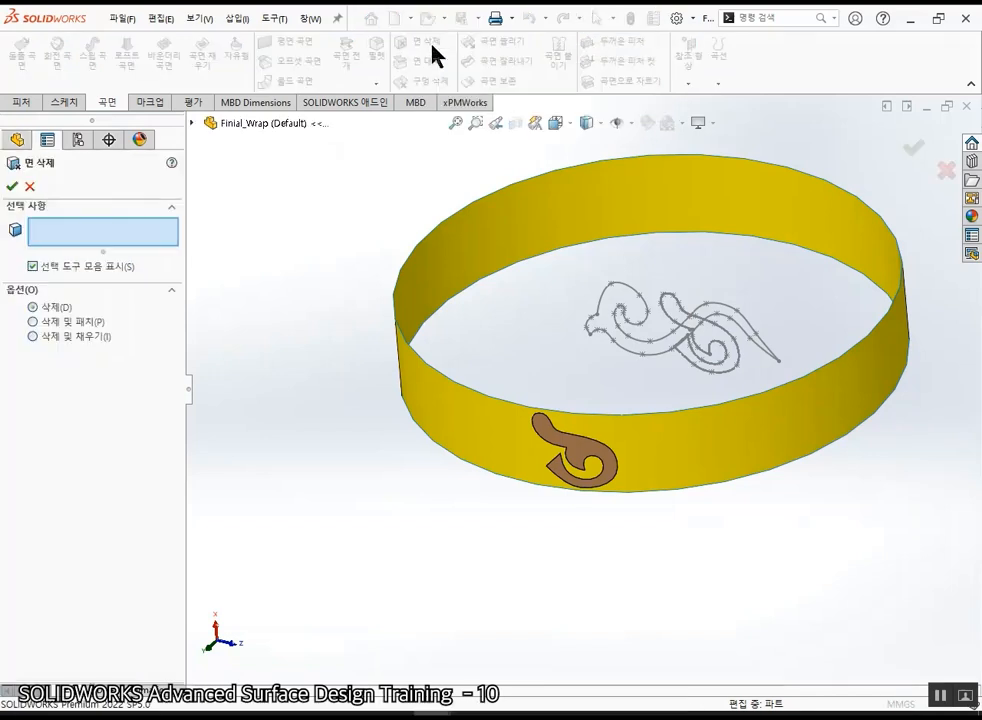
{"action": "left_click", "coordinate": [460, 430]}
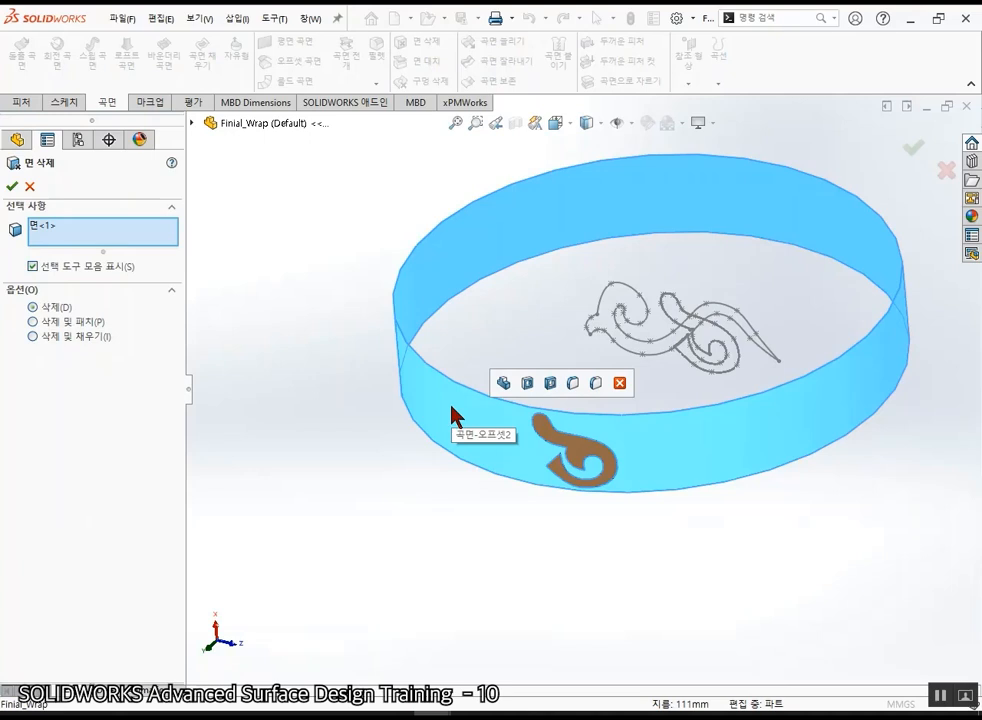
{"action": "left_click", "coordinate": [12, 186]}
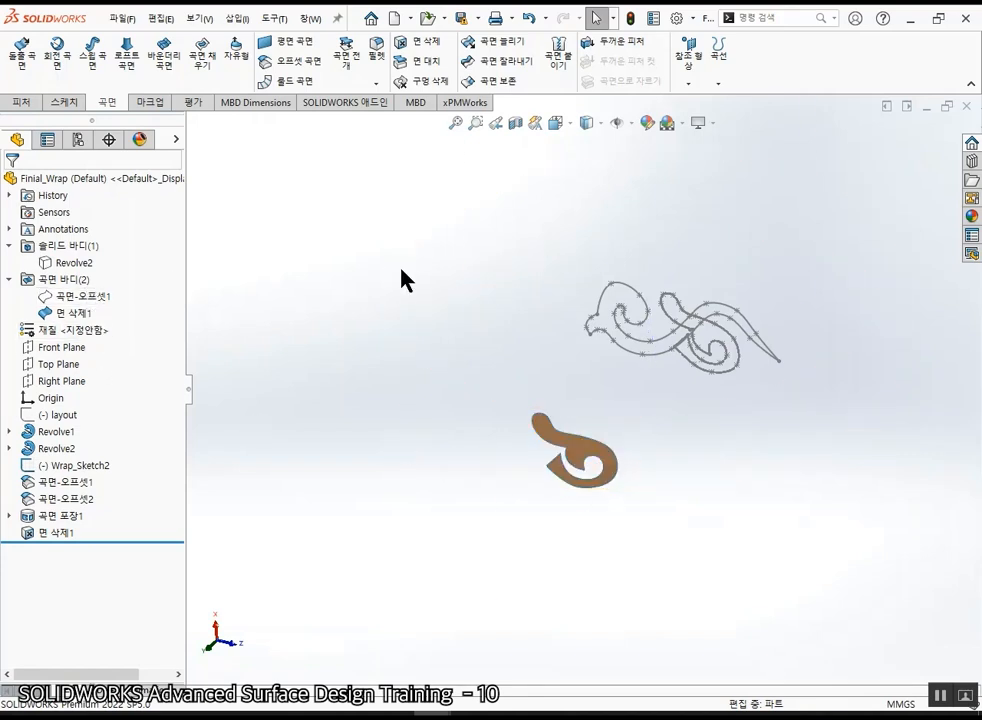
- Show the first copied band surface body again and identify the remaining Wrap_Sketch2 outline
{"action": "left_click", "coordinate": [76, 295]}
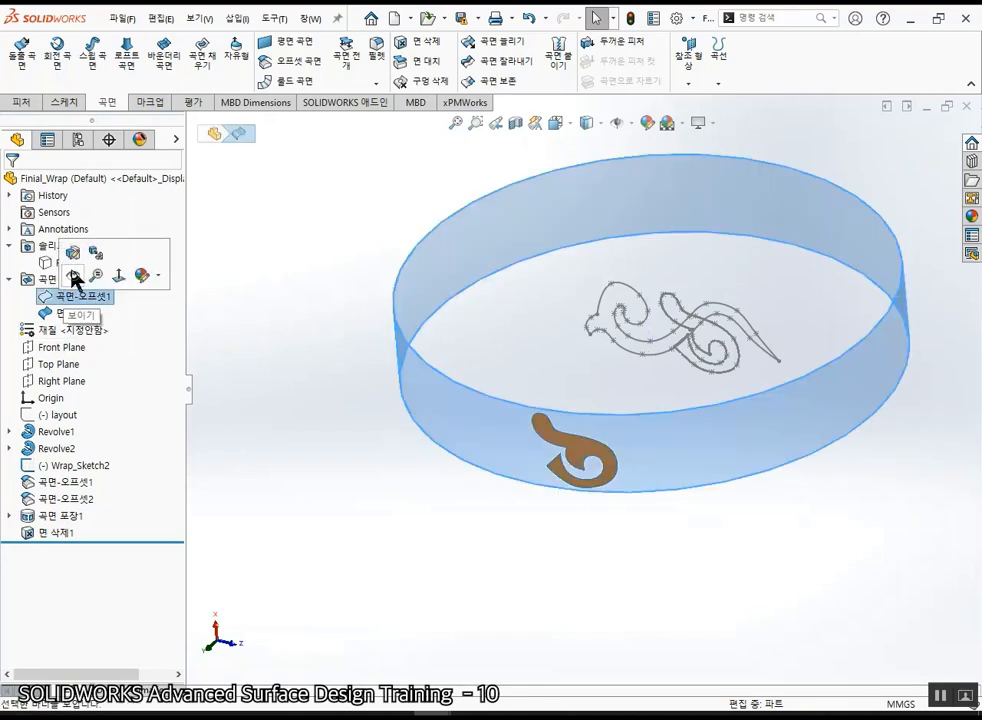
{"action": "left_click", "coordinate": [74, 277]}
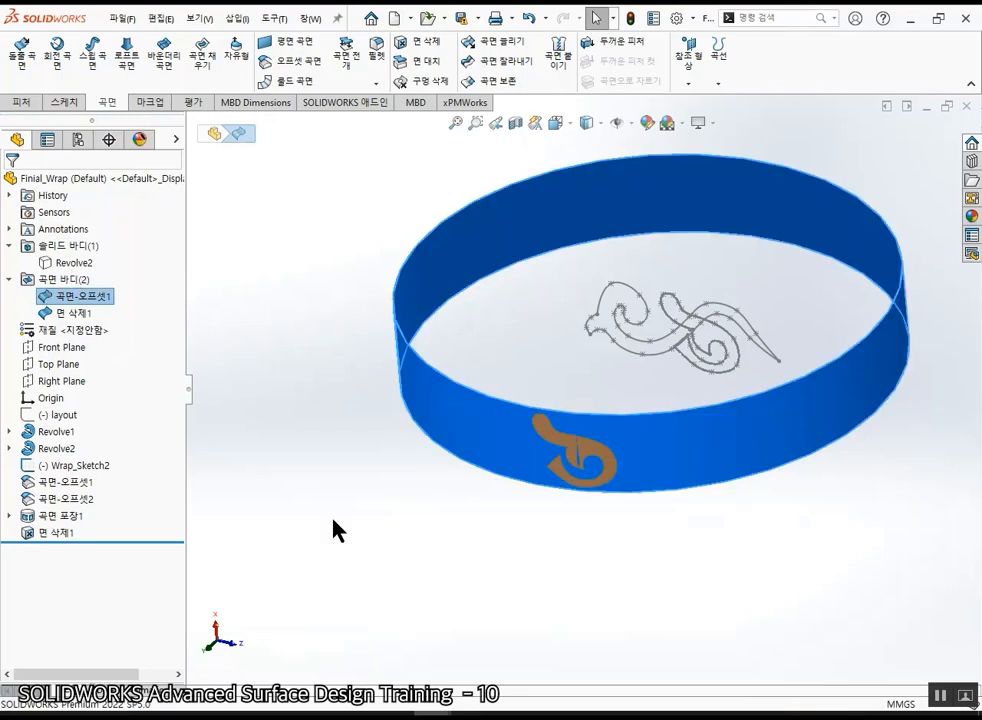
{"action": "left_click", "coordinate": [366, 517]}
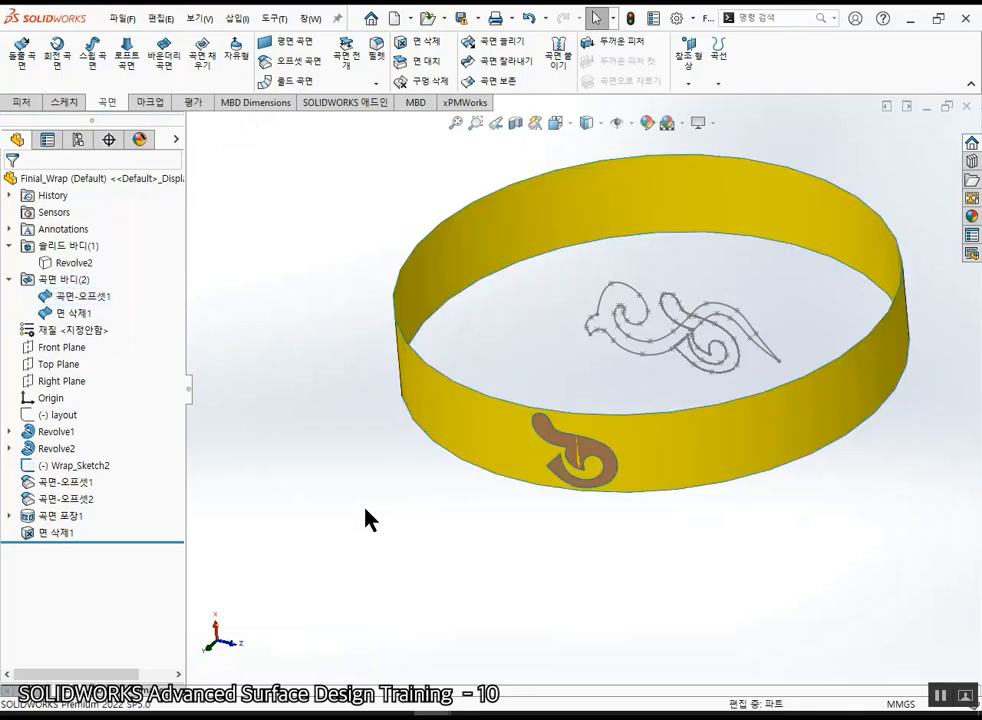
{"action": "double_click", "coordinate": [633, 294]}
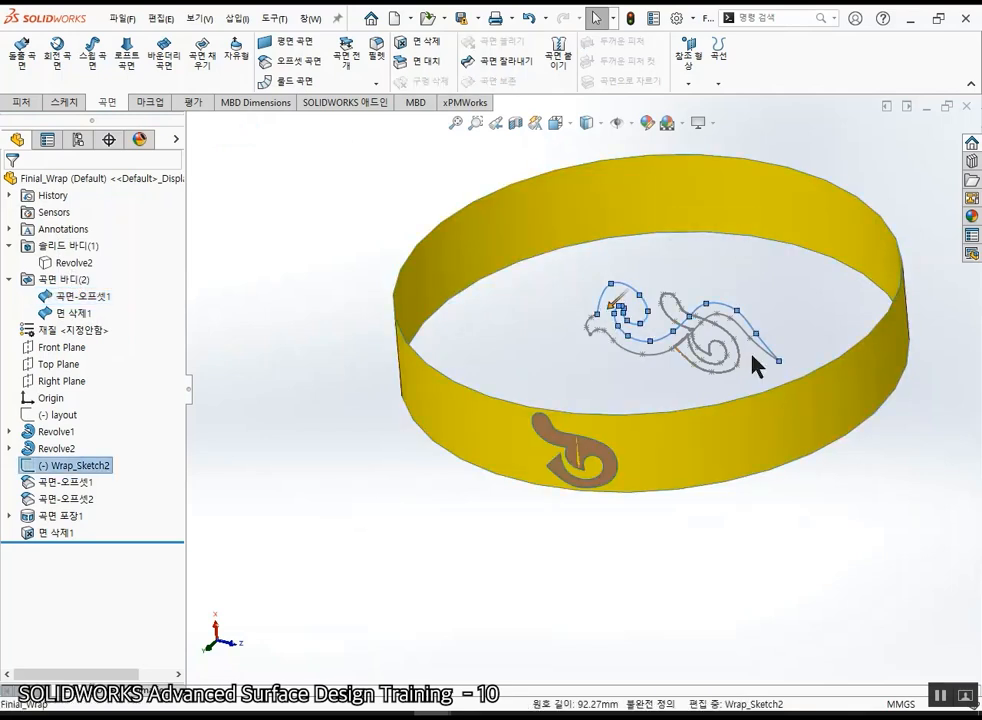
{"action": "left_click", "coordinate": [505, 325]}
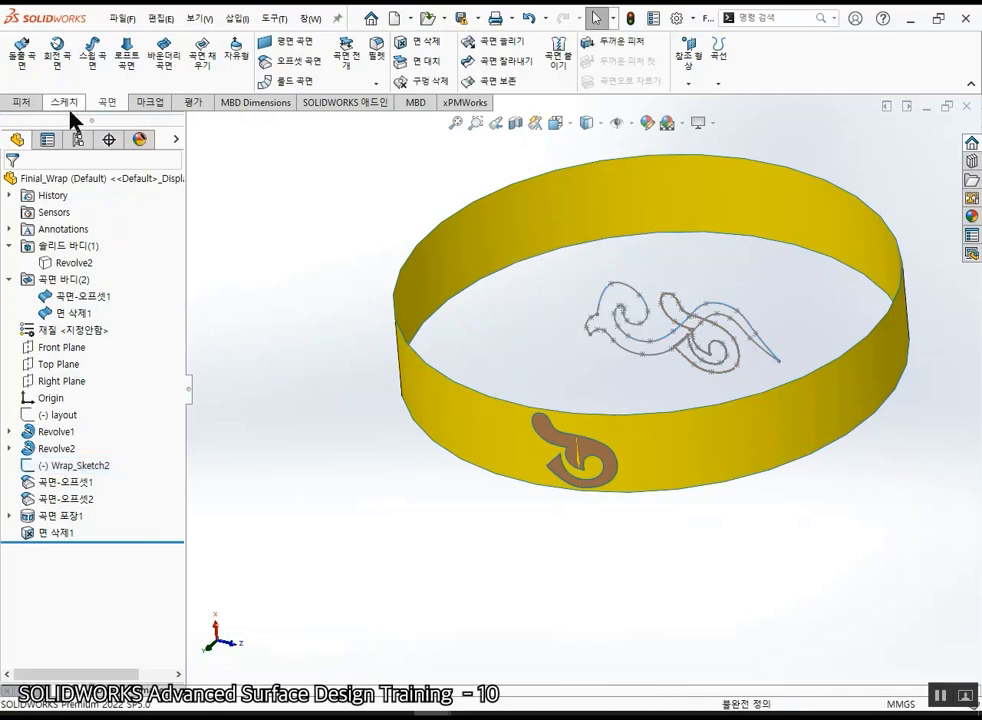
- Wrap Wrap_Sketch2 onto the outer face of the visible copied band surface using the Scribe wrap type
{"action": "left_click", "coordinate": [18, 103]}
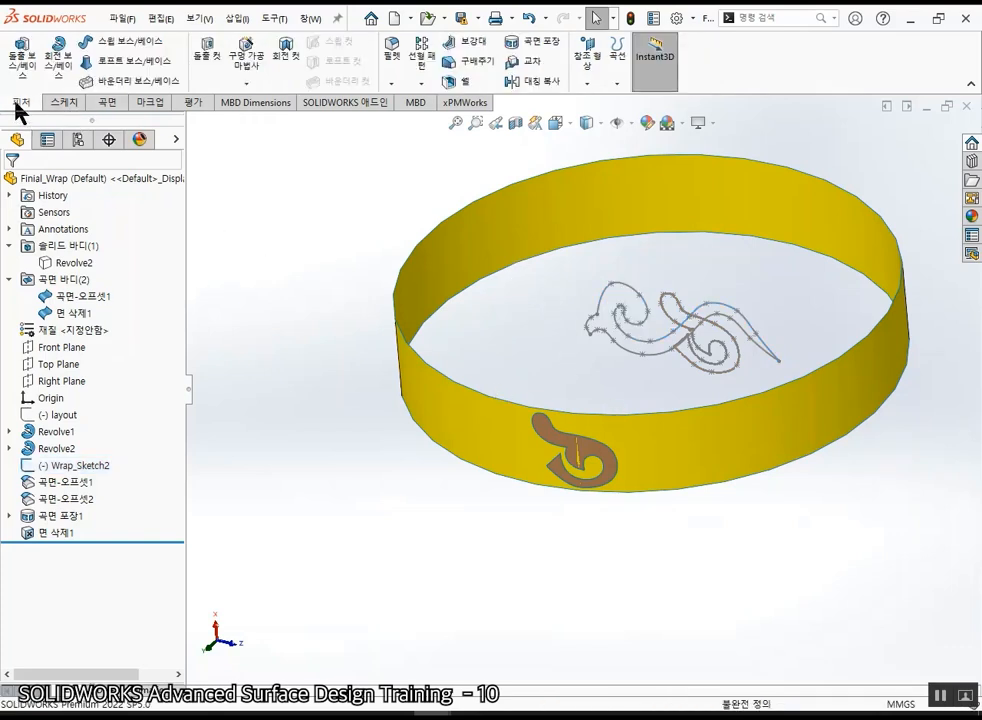
{"action": "left_click", "coordinate": [535, 46]}
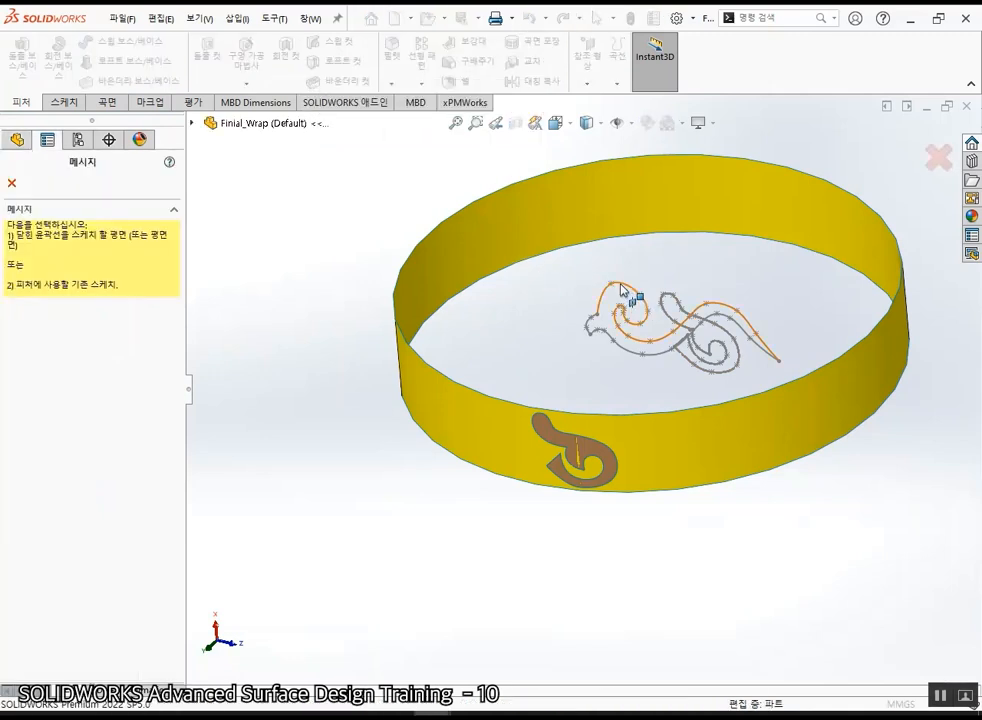
{"action": "left_click", "coordinate": [622, 290]}
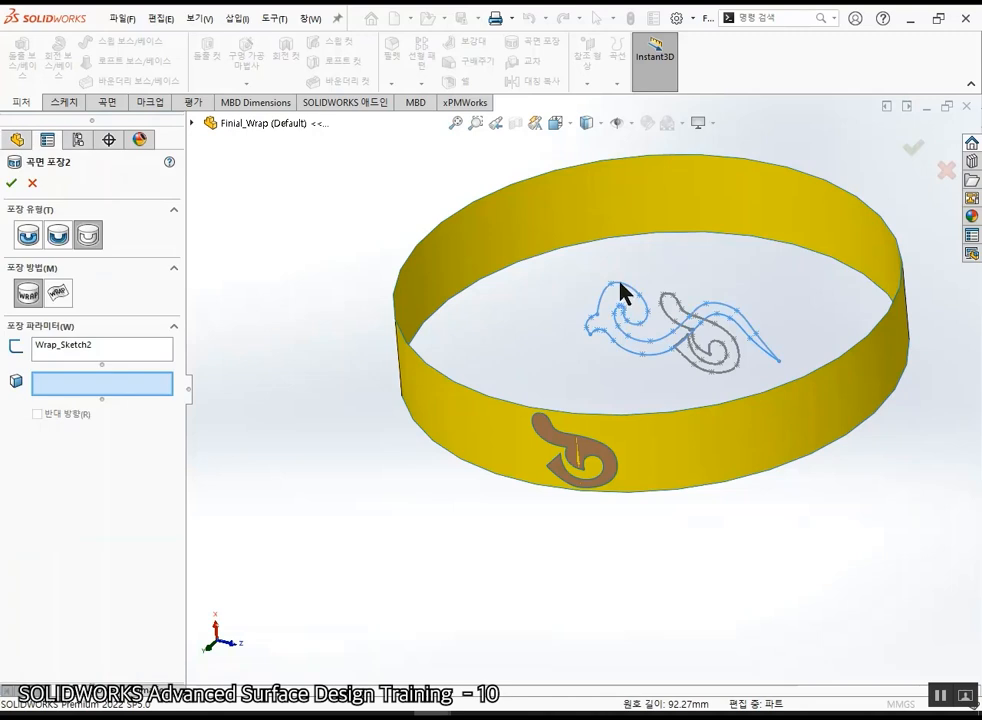
{"action": "left_click", "coordinate": [437, 412]}
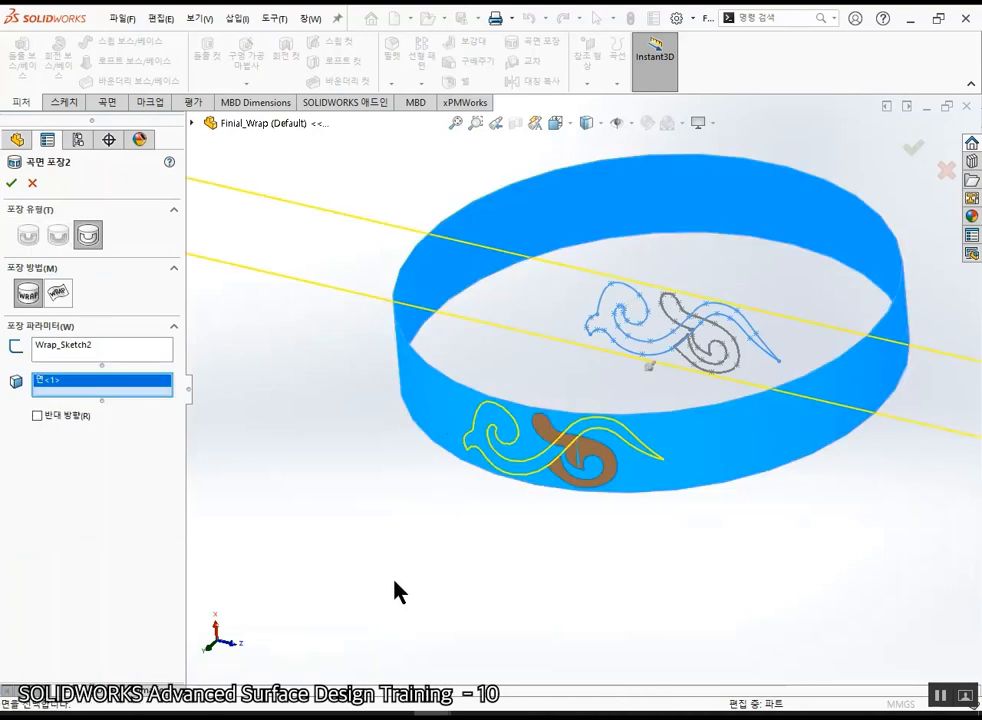
{"action": "left_click", "coordinate": [14, 182]}
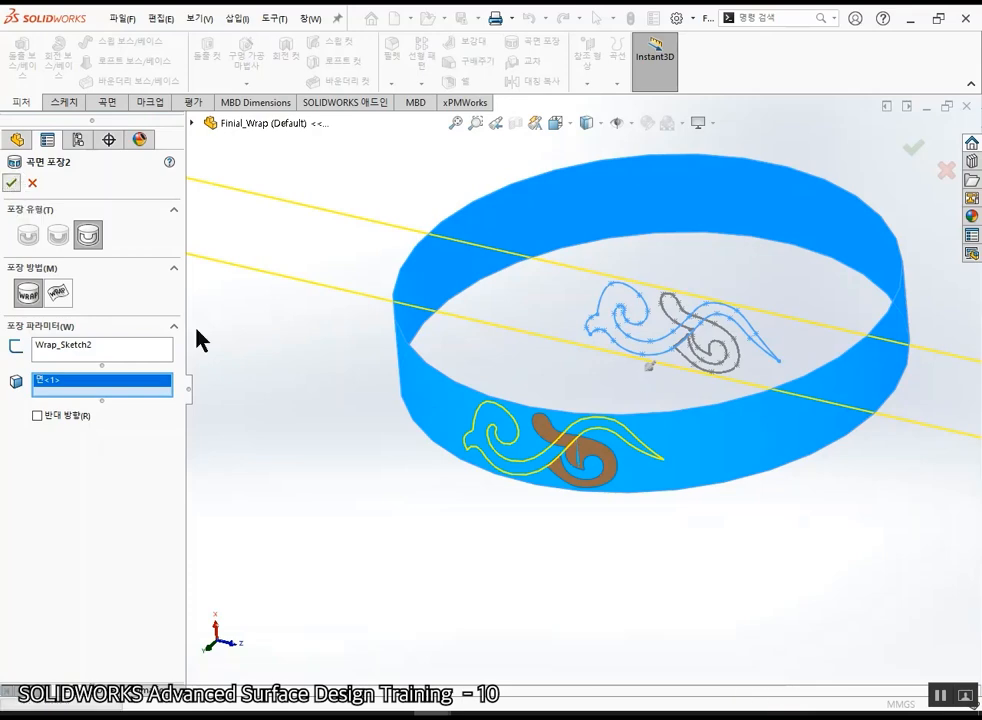
- Delete the band face surrounding the scribed Wrap_Sketch2 ornament with the plain Delete option, keeping the ornament-shaped face
{"action": "middle_click_drag", "start_coordinate": [454, 586], "coordinate": [583, 500]}
{"action": "right_click", "coordinate": [440, 393]}
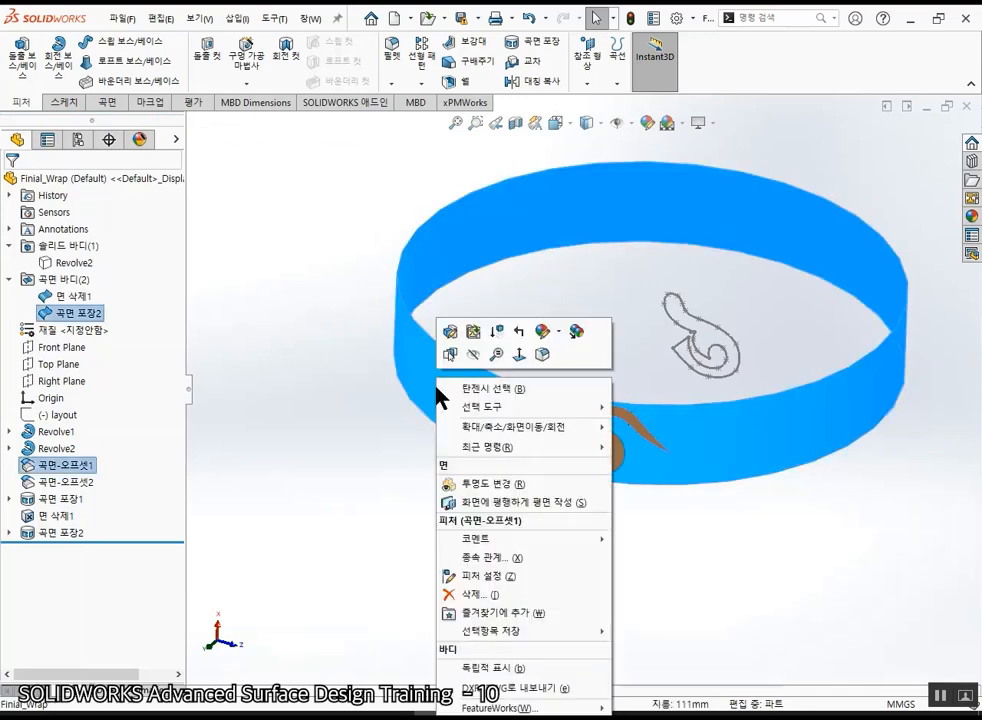
{"action": "left_click", "coordinate": [504, 714]}
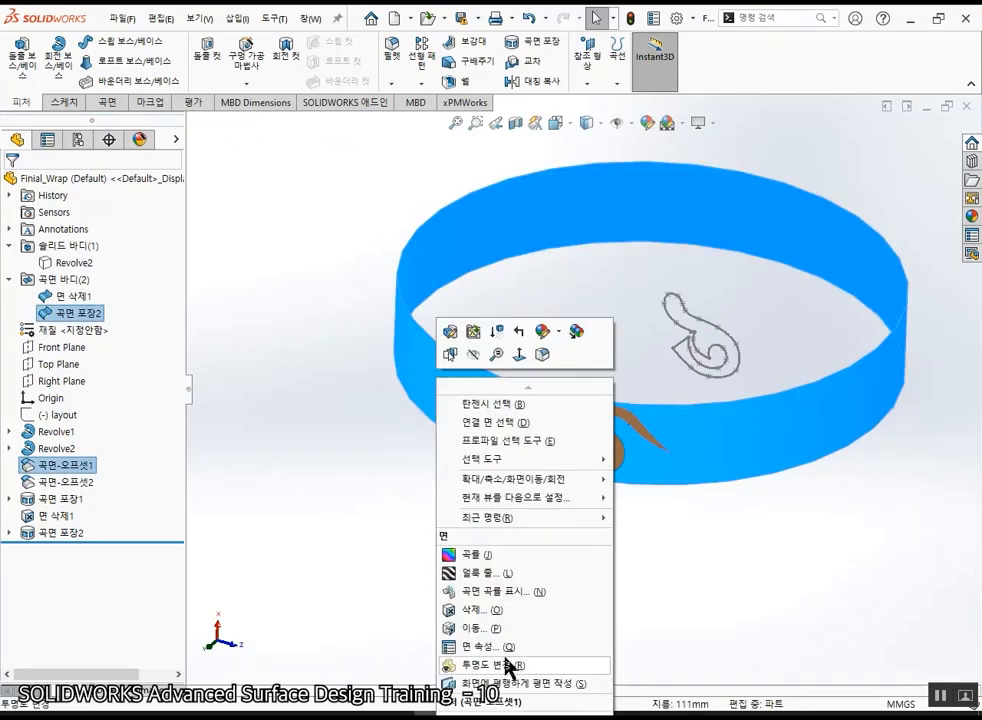
{"action": "left_click", "coordinate": [505, 612]}
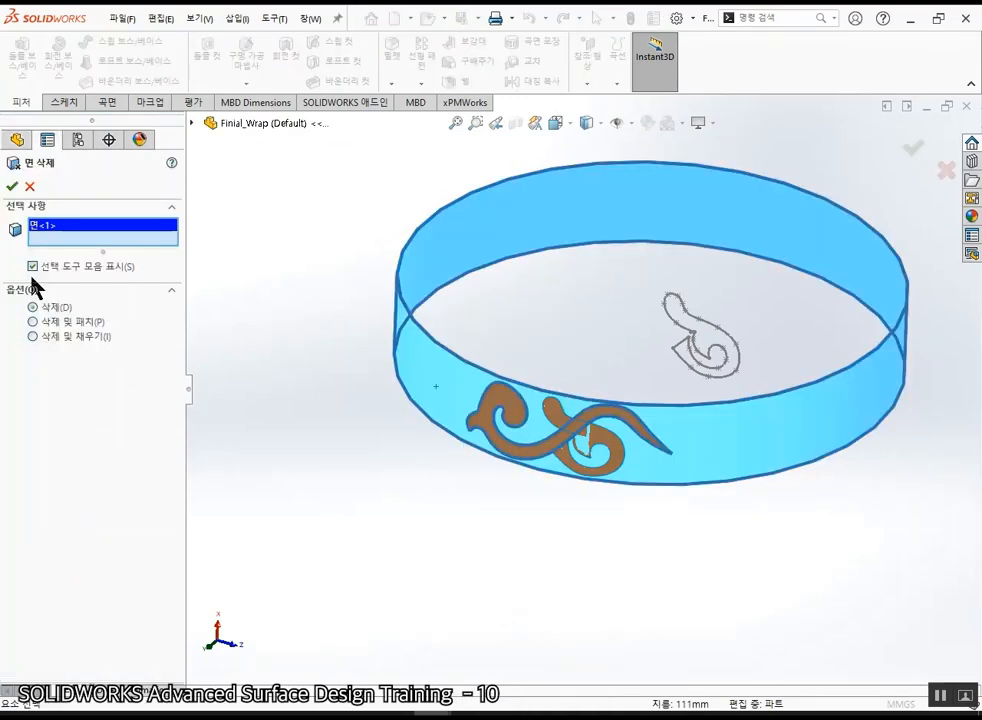
{"action": "left_click", "coordinate": [10, 190]}
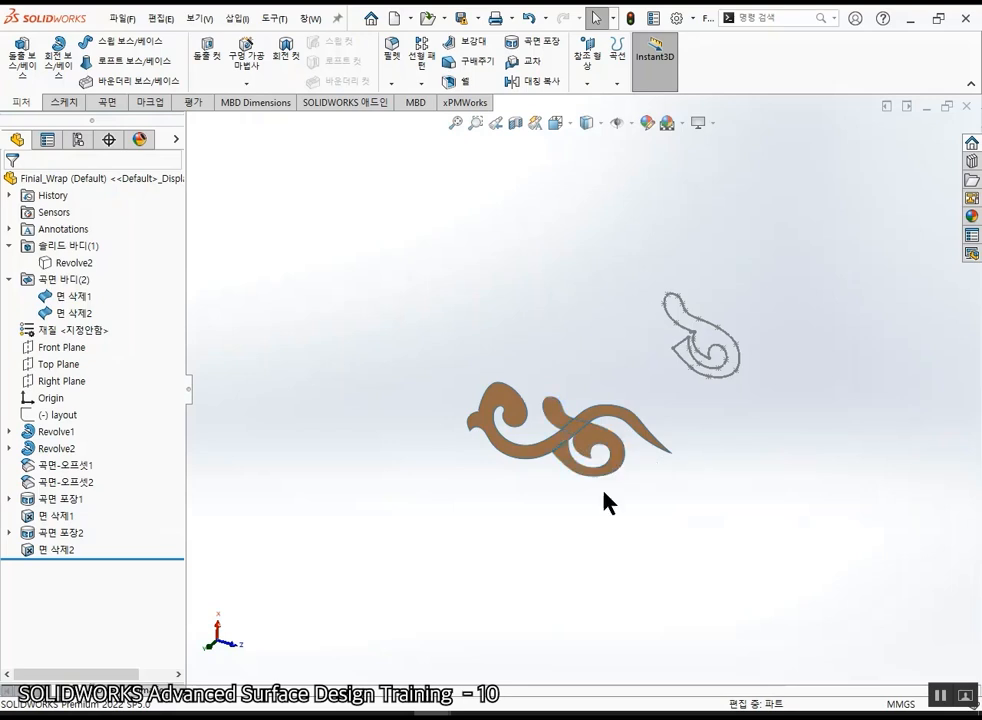
- Start a Thicken on the smaller curled ornament surface from Wrap_Sketch1 and set its thickness to 1.25 mm
{"action": "middle_click_drag", "start_coordinate": [607, 503], "coordinate": [587, 421]}
{"action": "left_click", "coordinate": [587, 423]}
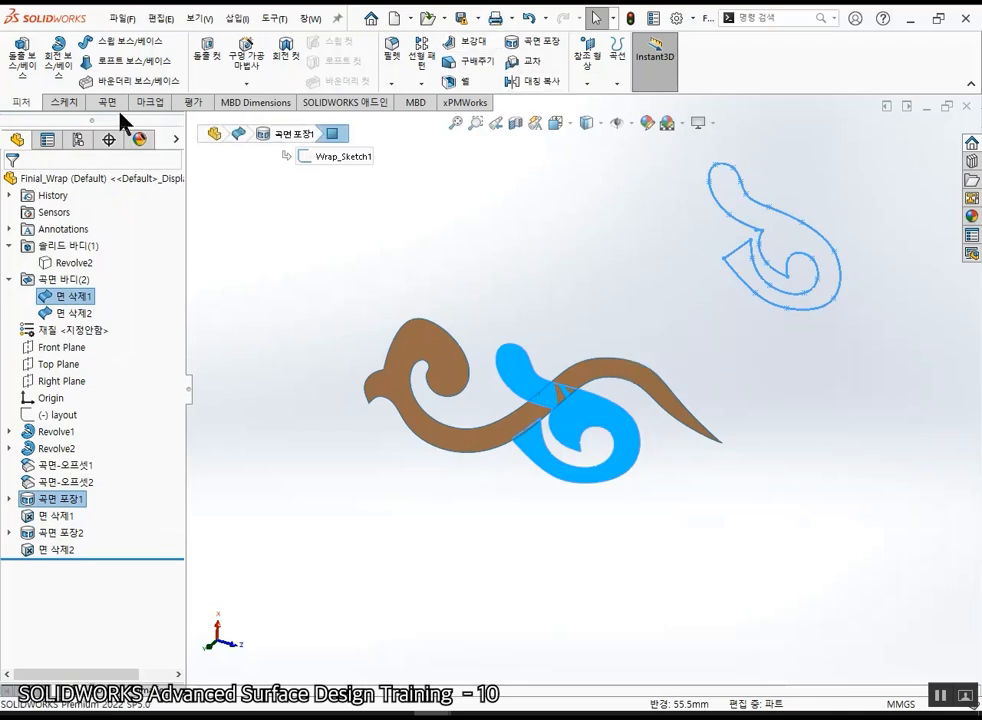
{"action": "left_click", "coordinate": [106, 84]}
{"action": "key", "text": "Escape"}
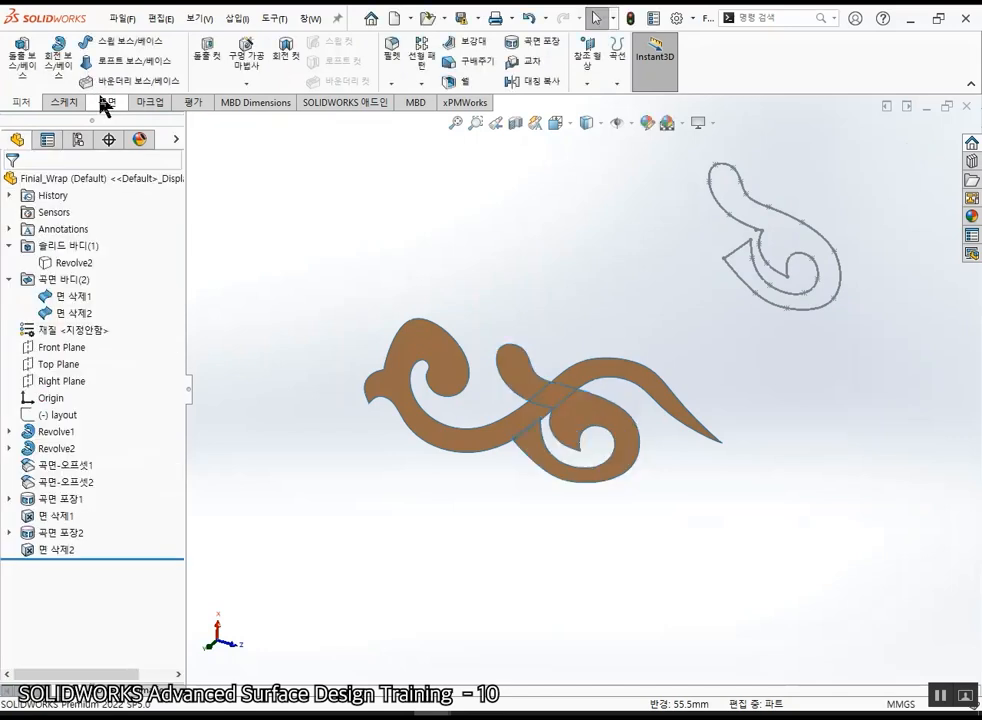
{"action": "left_click", "coordinate": [104, 102]}
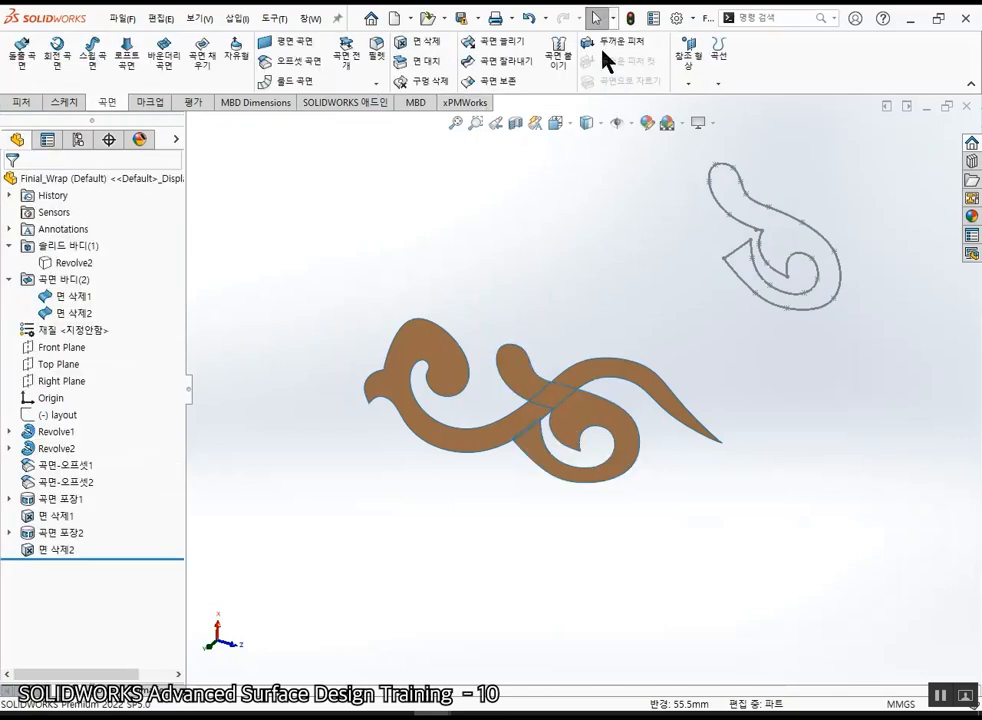
{"action": "left_click", "coordinate": [641, 42]}
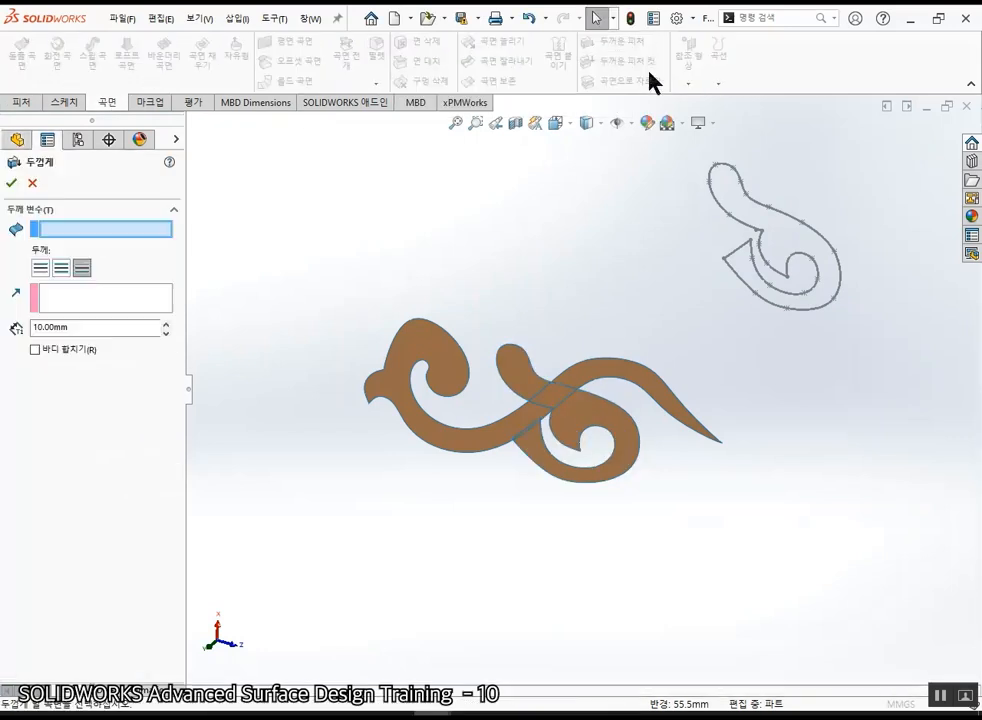
{"action": "left_click", "coordinate": [592, 418]}
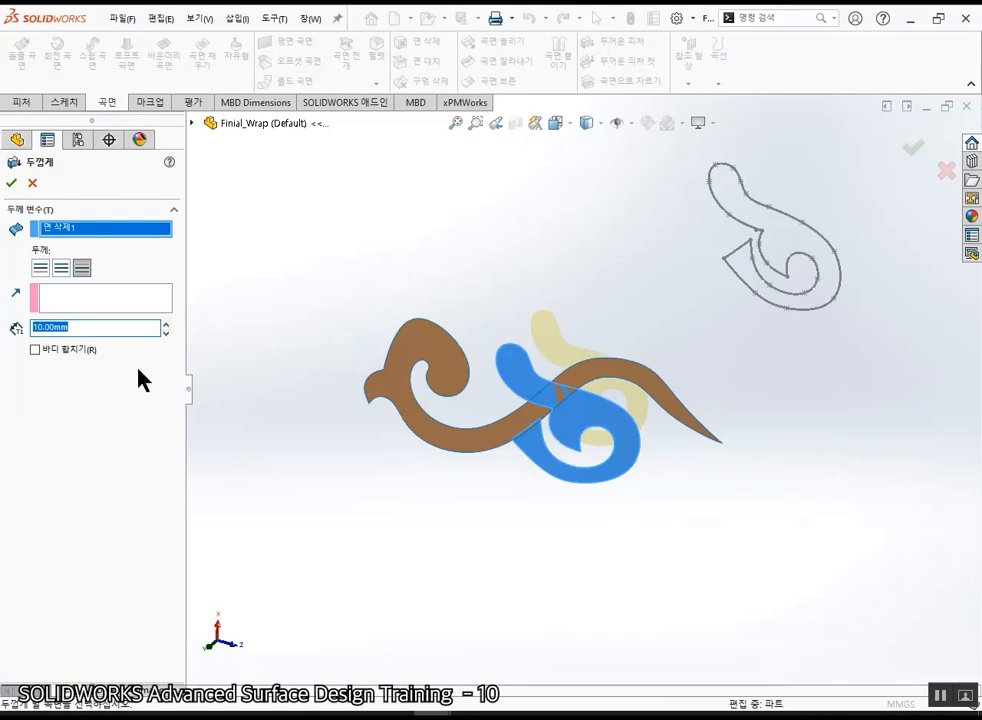
{"action": "left_click", "coordinate": [85, 328]}
{"action": "double_click", "coordinate": [85, 328]}
{"action": "type", "text": "1.25"}
{"action": "key", "text": "Return"}
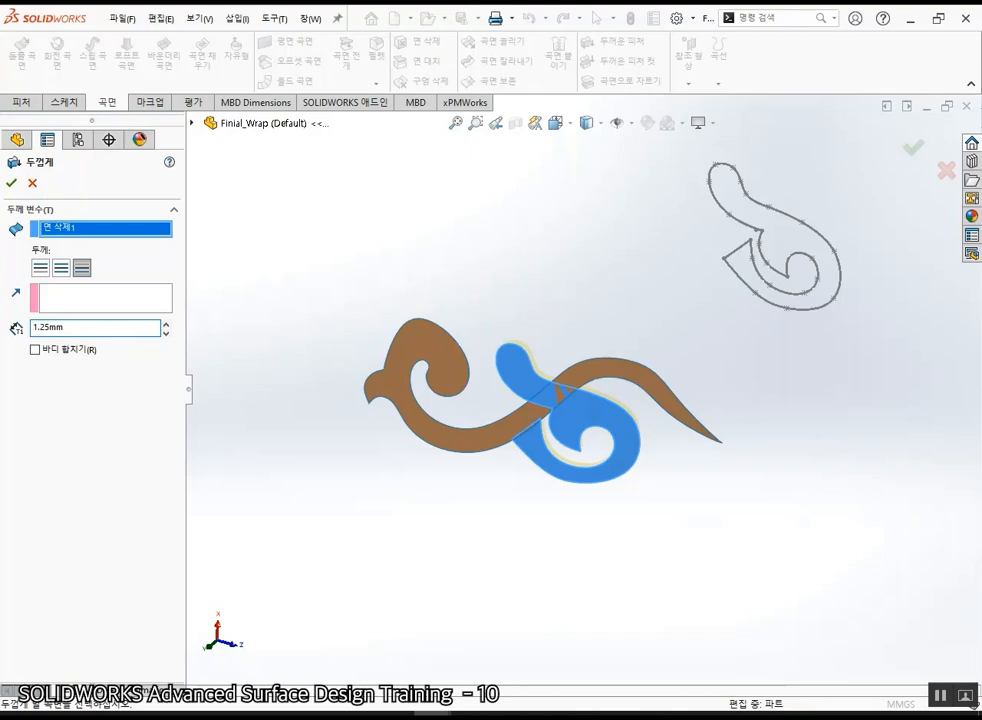
- Switch the thickening direction to side 1 and create the solid from the smaller ornament surface
{"action": "middle_click_drag", "start_coordinate": [430, 390], "coordinate": [563, 400]}
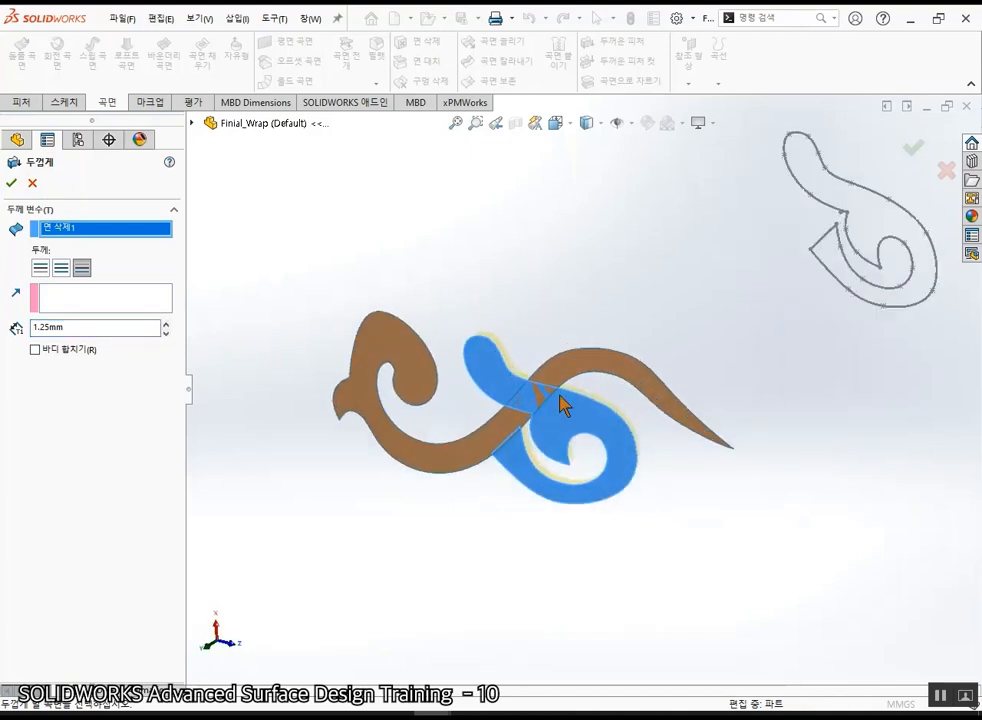
{"action": "left_click", "coordinate": [41, 268]}
{"action": "mouse_move", "coordinate": [624, 390]}
{"action": "middle_mouse_down"}
{"action": "mouse_move", "coordinate": [581, 427]}
{"action": "mouse_move", "coordinate": [594, 412]}
{"action": "mouse_move", "coordinate": [669, 400]}
{"action": "middle_mouse_up"}
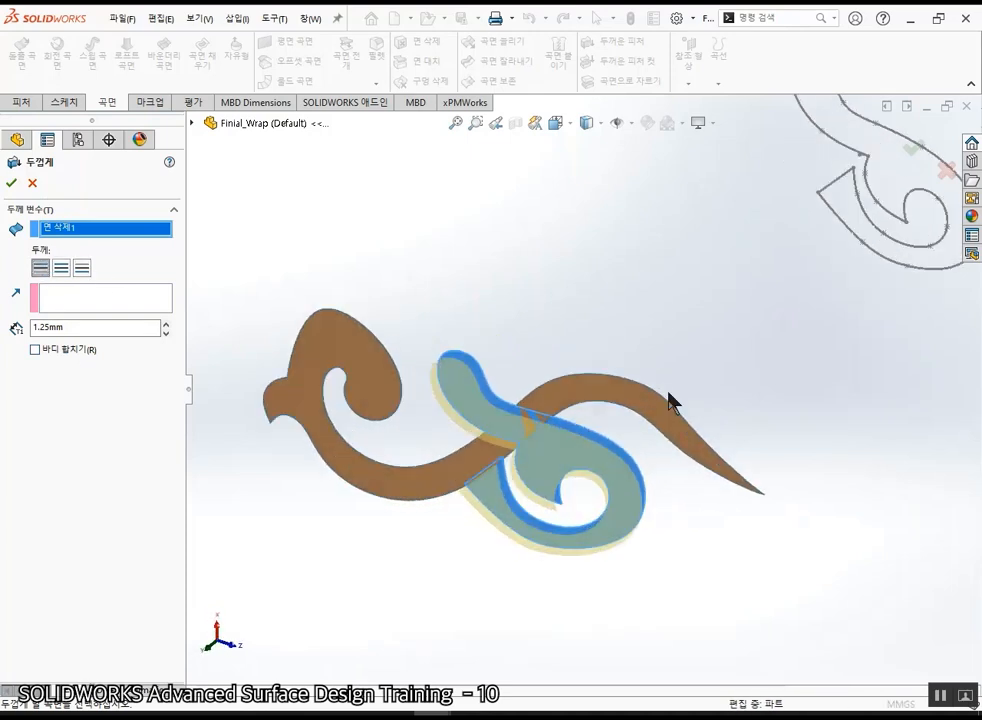
{"action": "mouse_move", "coordinate": [627, 443]}
{"action": "middle_mouse_down"}
{"action": "mouse_move", "coordinate": [647, 412]}
{"action": "mouse_move", "coordinate": [581, 428]}
{"action": "middle_mouse_up"}
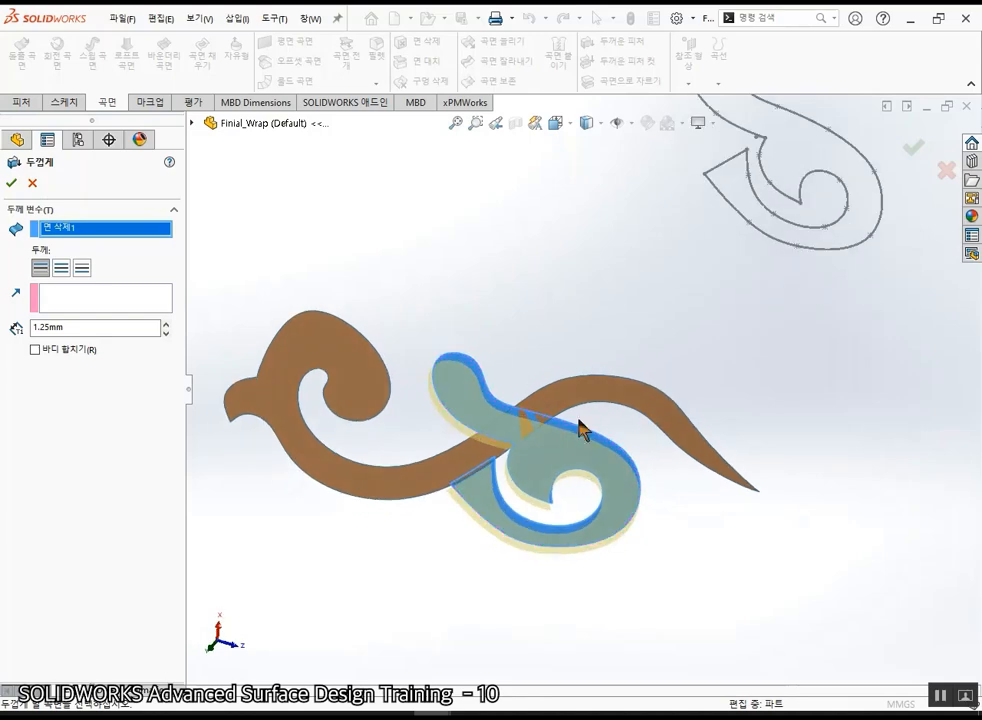
{"action": "left_click", "coordinate": [12, 185]}
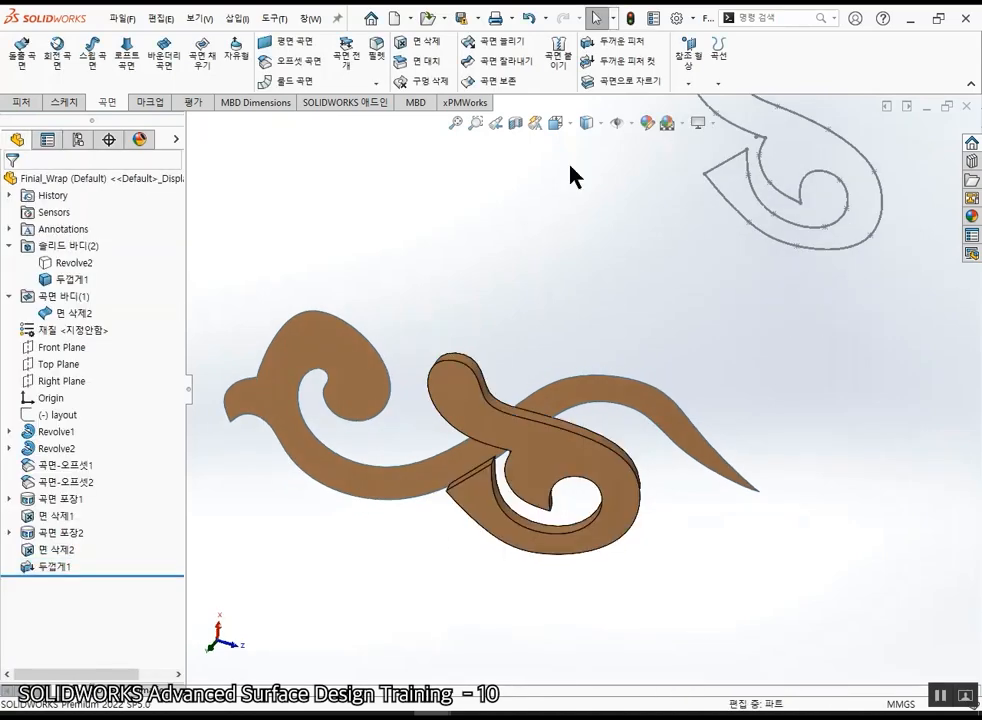
- Start a Thicken on the long S-shaped ornament surface toward side 1 and set its thickness to 1 mm
{"action": "left_click", "coordinate": [630, 46]}
{"action": "left_click", "coordinate": [364, 362]}
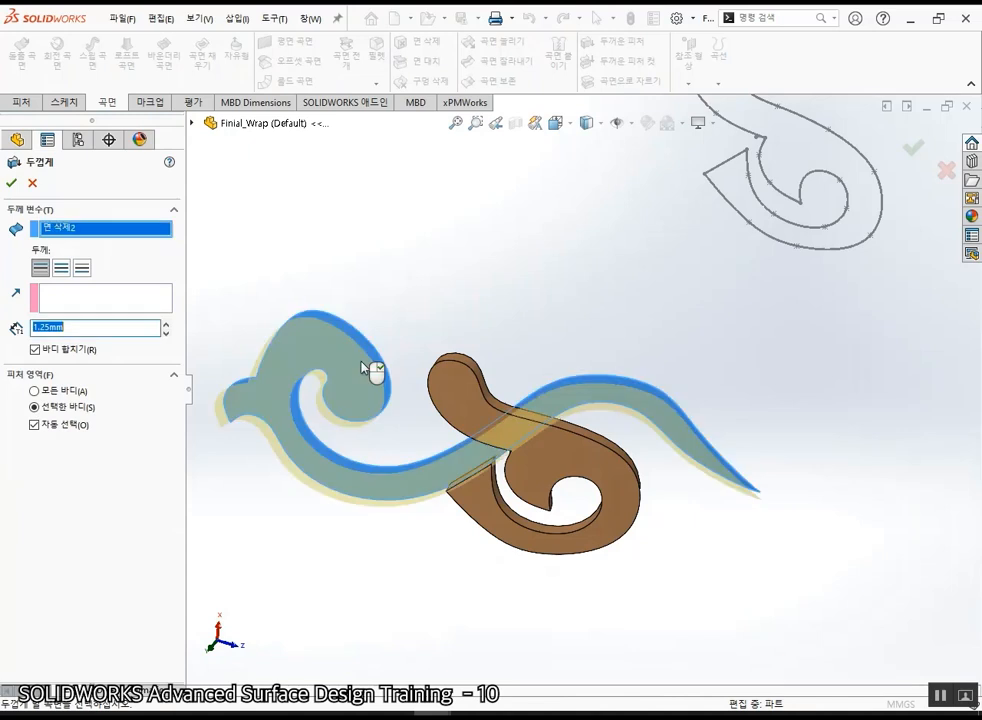
{"action": "mouse_move", "coordinate": [447, 438]}
{"action": "middle_mouse_down"}
{"action": "mouse_move", "coordinate": [412, 493]}
{"action": "mouse_move", "coordinate": [456, 460]}
{"action": "middle_mouse_up"}
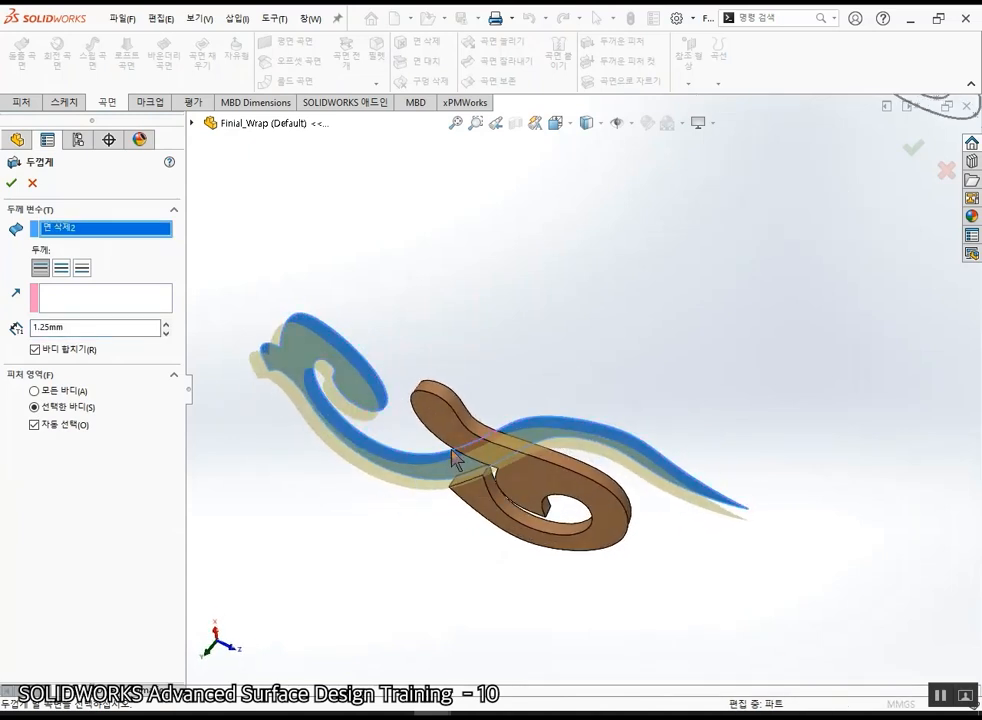
{"action": "left_click_drag", "start_coordinate": [120, 327], "coordinate": [1, 336]}
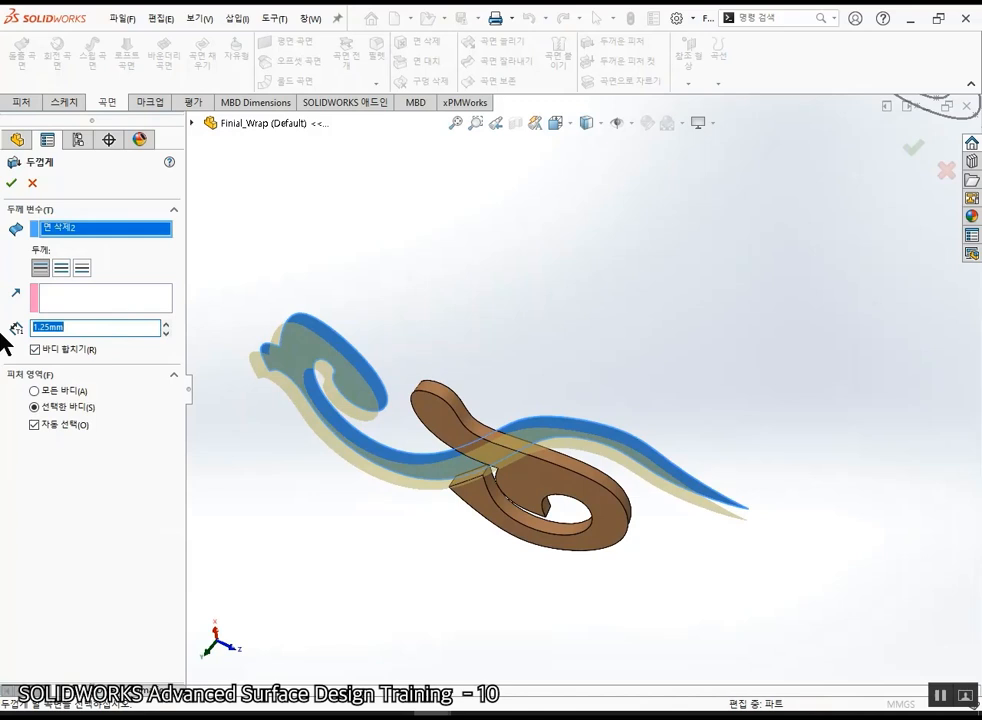
{"action": "type", "text": "1"}
{"action": "key", "text": "Return"}
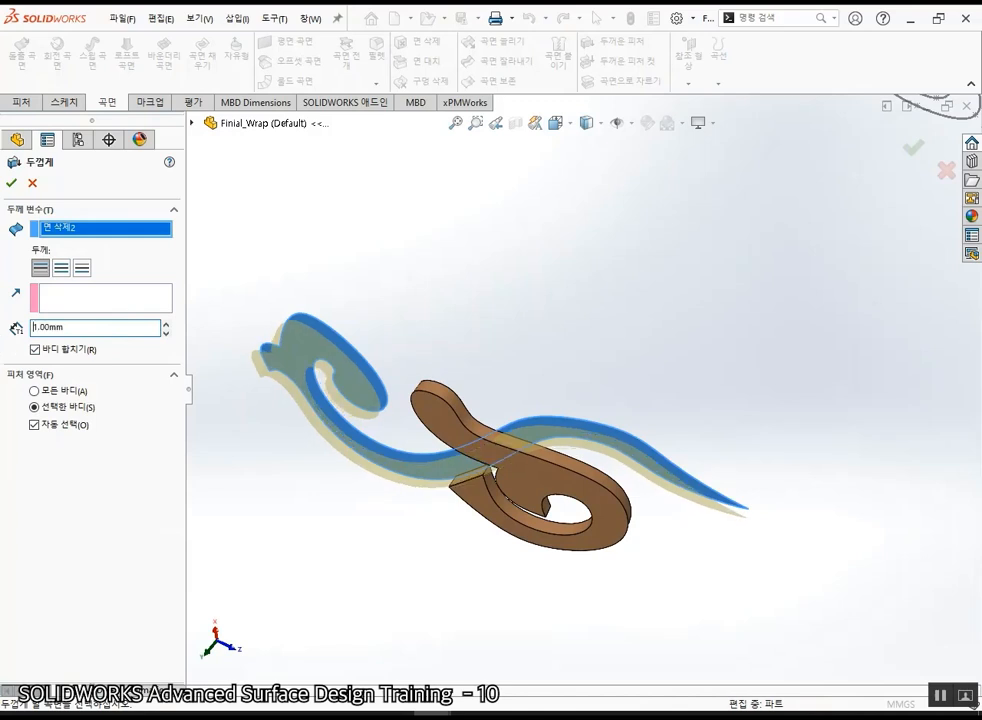
- Turn off automatic body selection, merge the long ornament only with the first thickened ornament body, and finish the Thicken
{"action": "left_click", "coordinate": [59, 425]}
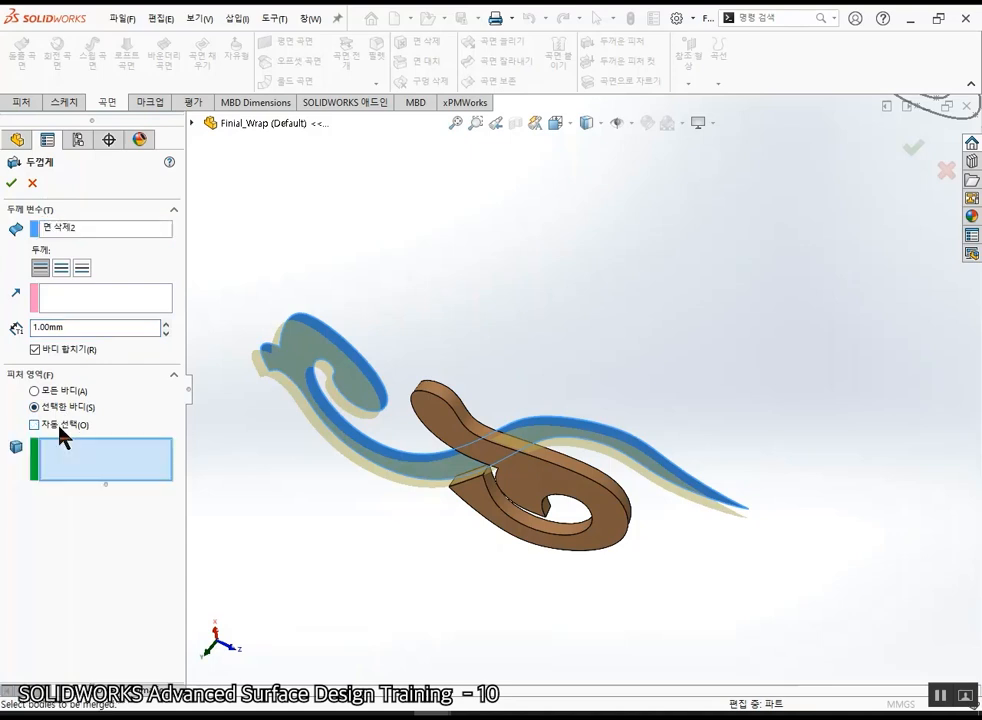
{"action": "left_click", "coordinate": [537, 487]}
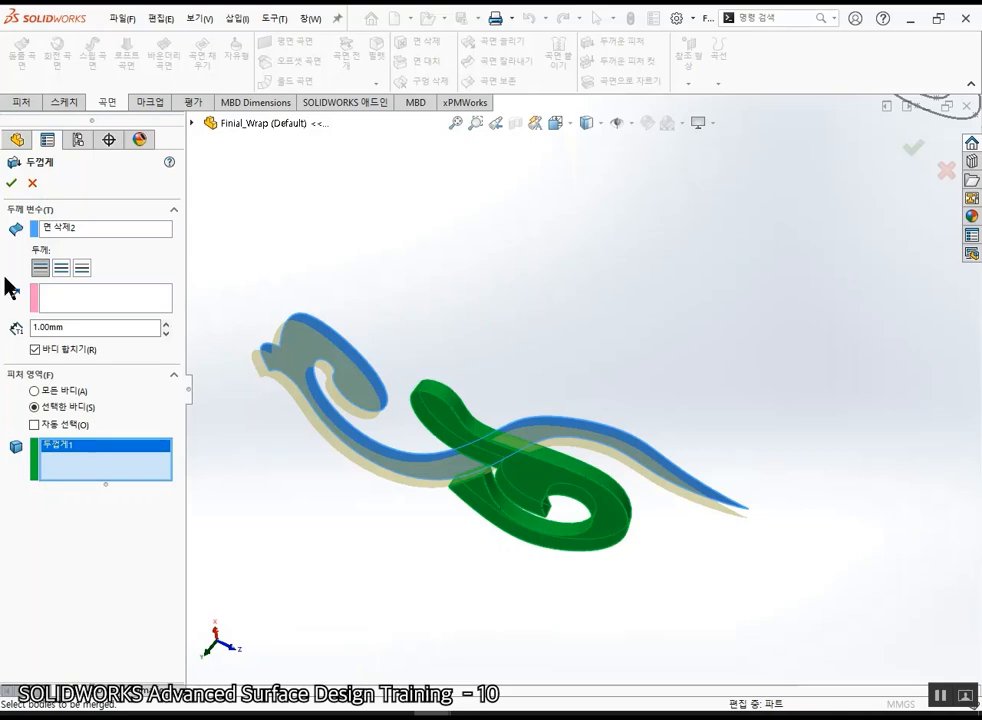
{"action": "left_click", "coordinate": [11, 183]}
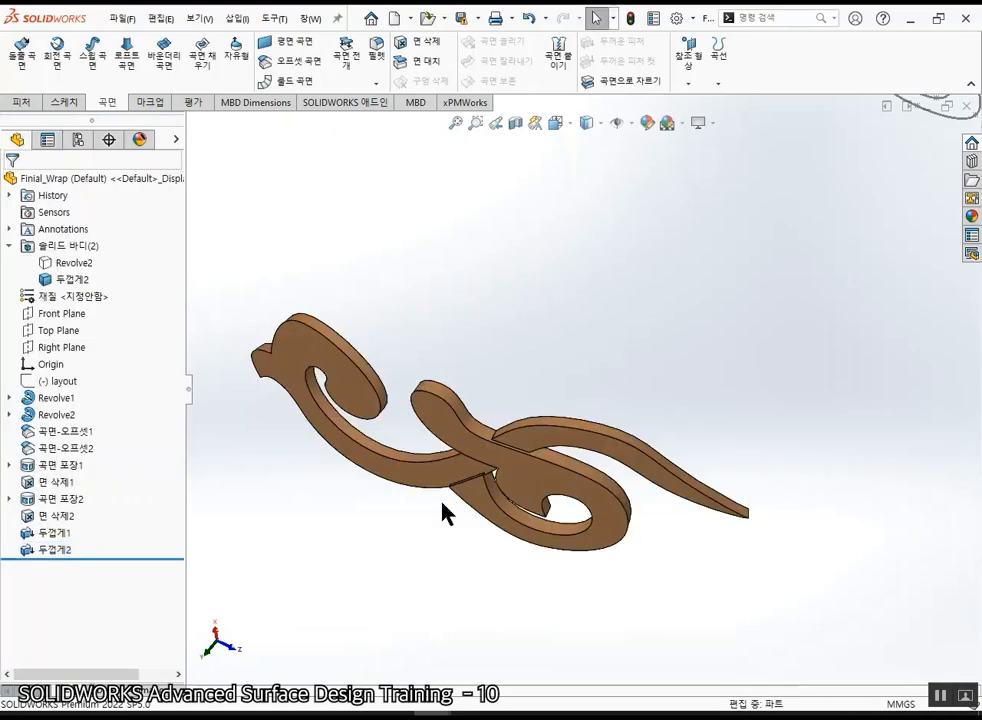
- Examine the merged ornament body from several angles, especially the crossing where the two differently thick scrolls meet
{"action": "middle_click_drag", "start_coordinate": [445, 513], "coordinate": [445, 452]}
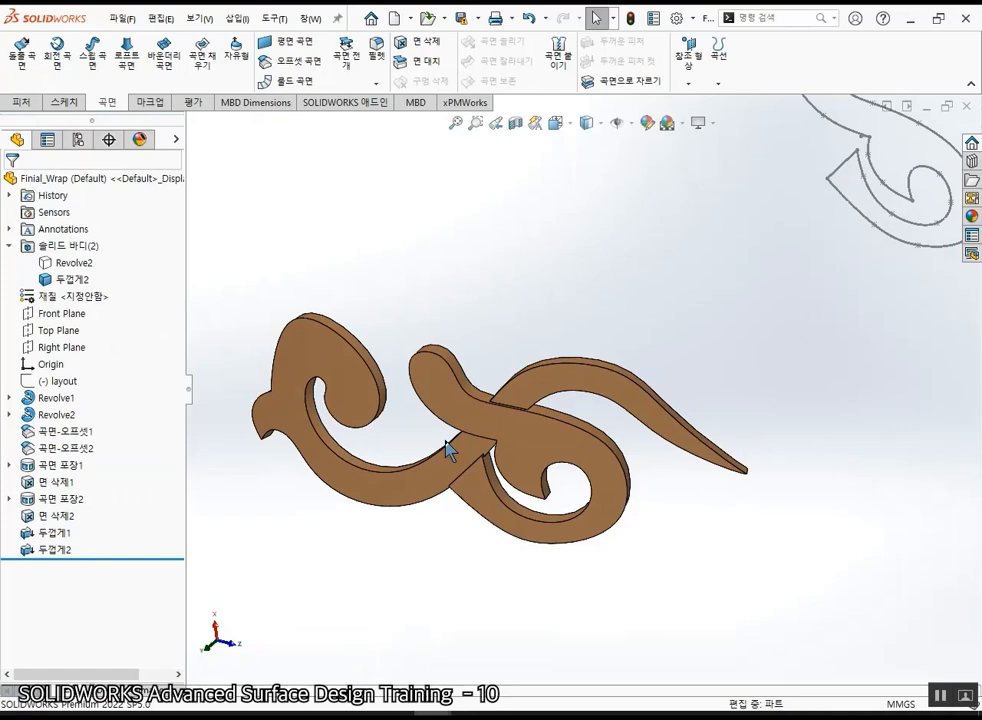
{"action": "middle_click_drag", "start_coordinate": [560, 490], "coordinate": [516, 546]}
{"action": "scroll", "coordinate": [516, 546], "scroll_direction": "down", "scroll_amount": 5}
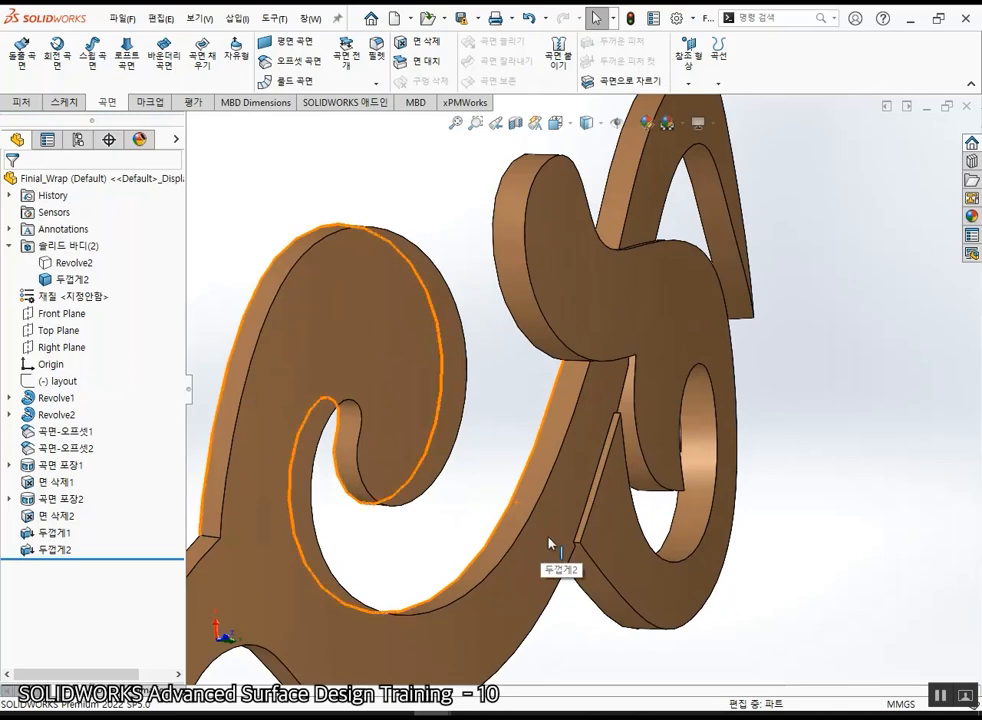
{"action": "middle_click_drag", "start_coordinate": [548, 539], "coordinate": [653, 561]}
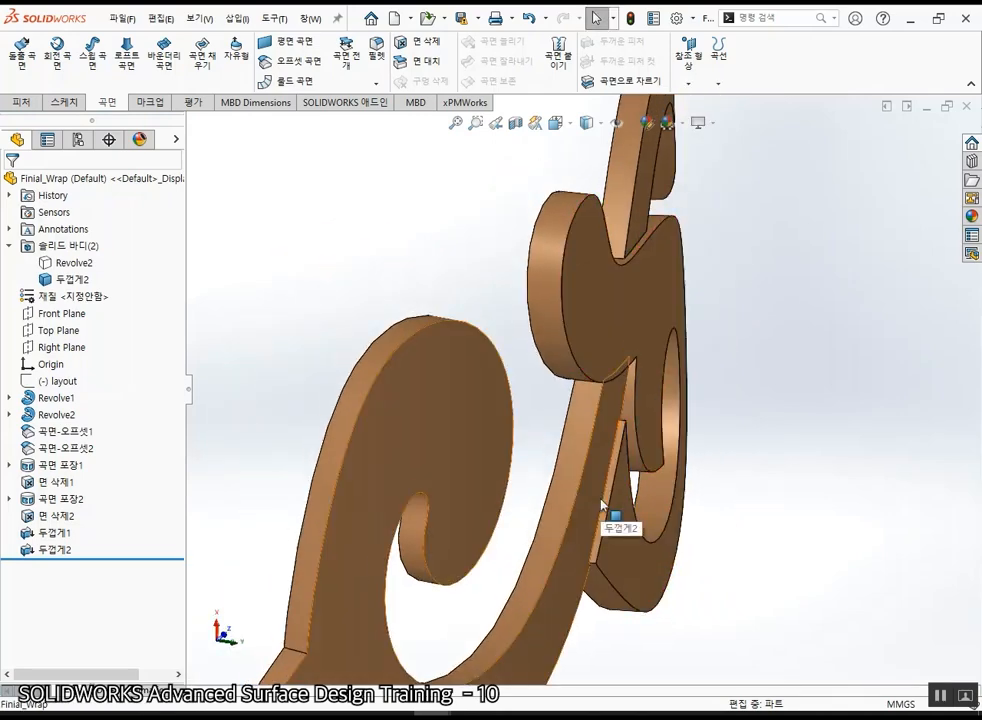
{"action": "scroll", "coordinate": [660, 548], "scroll_direction": "down", "scroll_amount": 6}
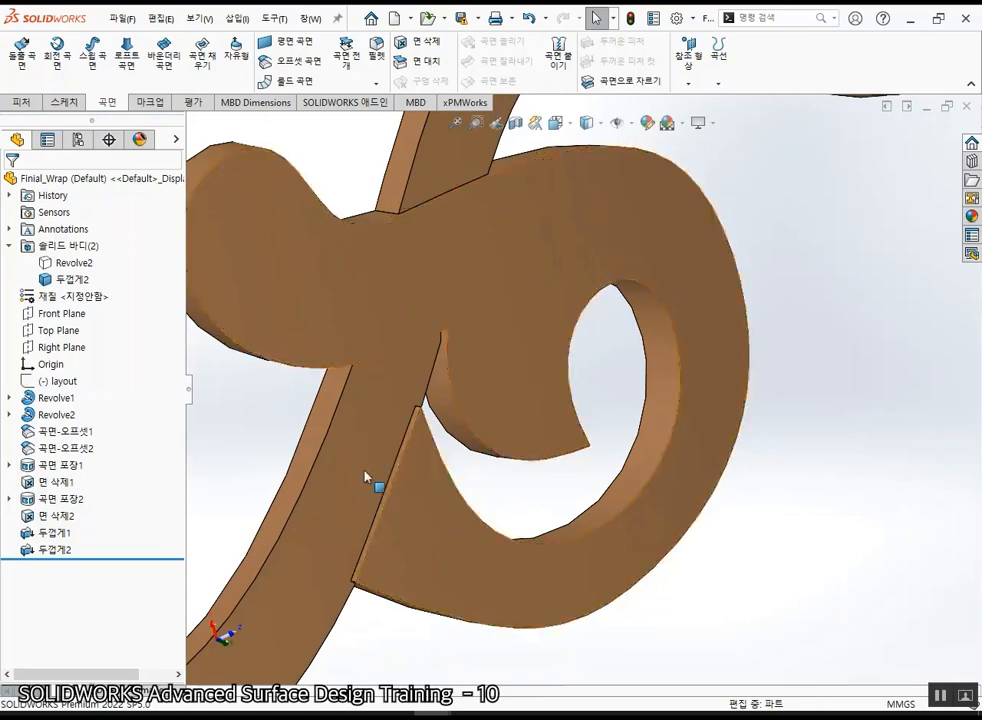
{"action": "scroll", "coordinate": [376, 481], "scroll_direction": "up", "scroll_amount": 4}
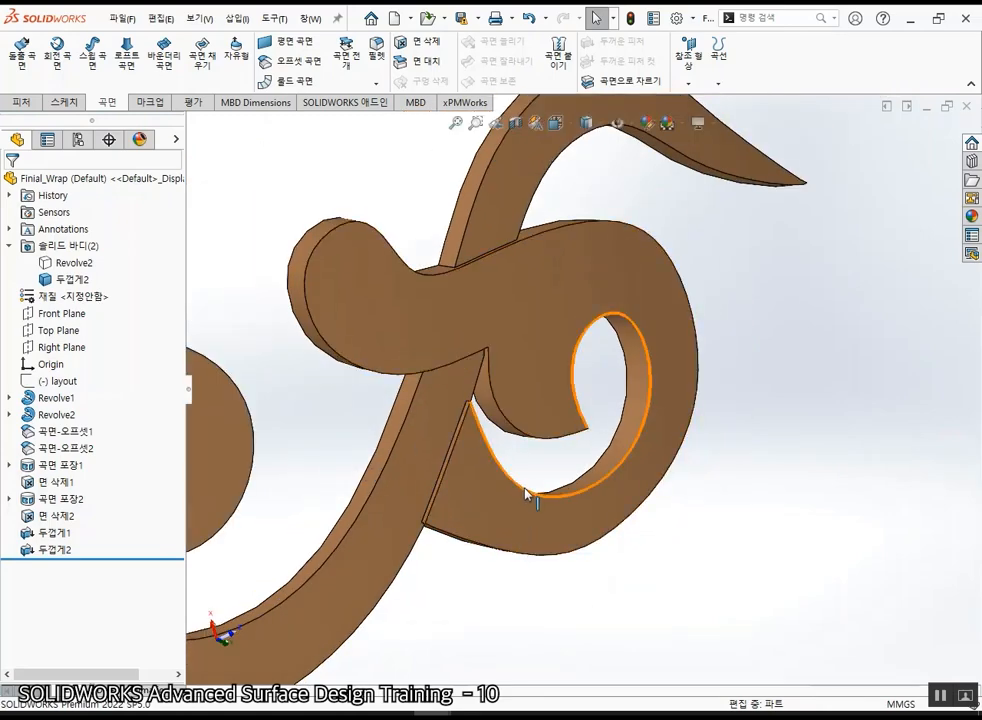
{"action": "middle_click_drag", "start_coordinate": [525, 492], "coordinate": [214, 428]}
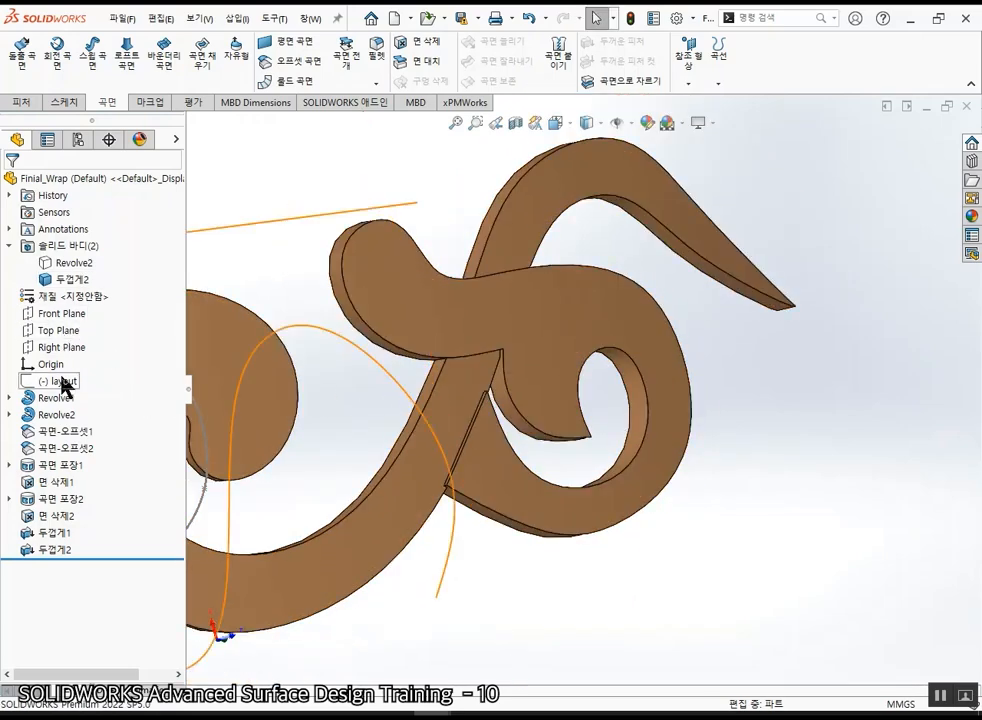
- Start a sketch on the Top Plane and draw a slanted line about 4.9 mm long across the smaller scroll's narrow band near the crossing
{"action": "left_click", "coordinate": [66, 330]}
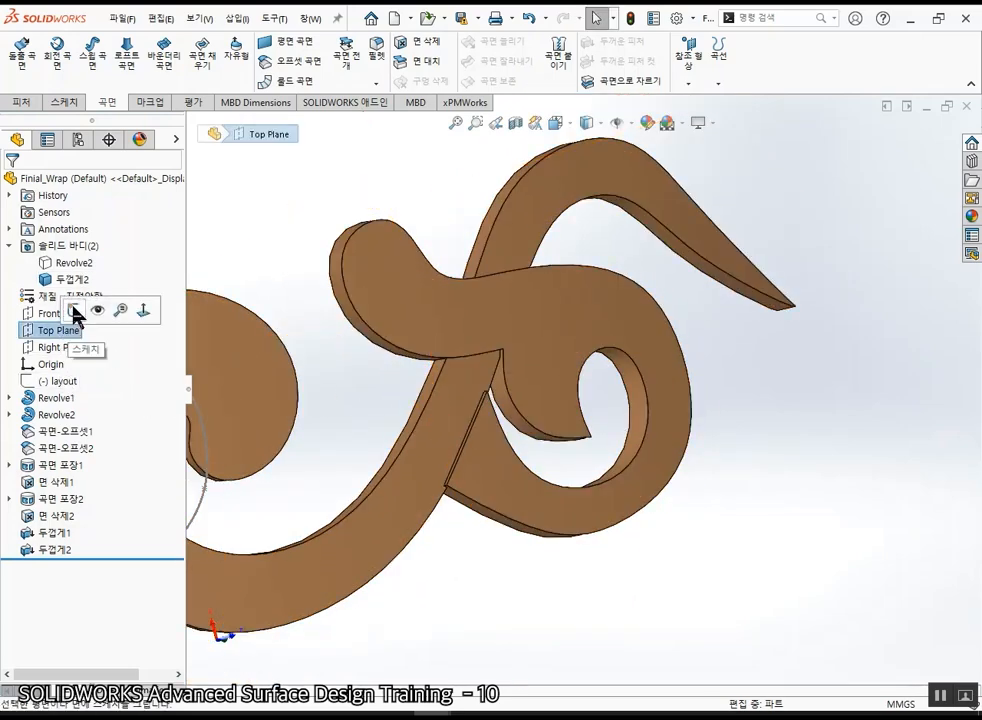
{"action": "left_click", "coordinate": [74, 312]}
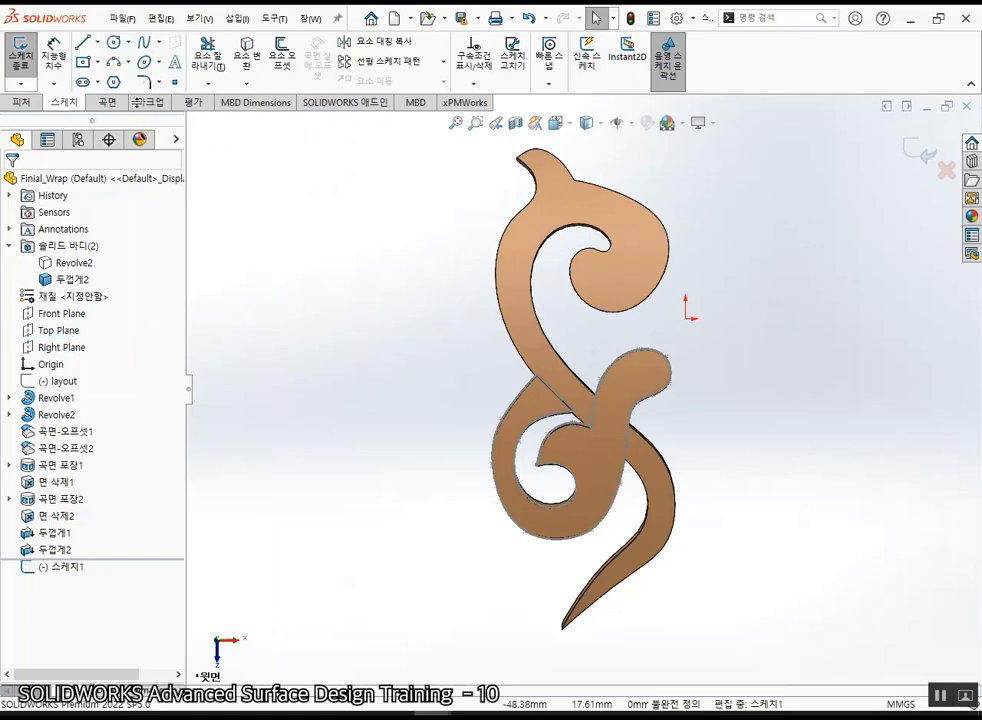
{"action": "left_click", "coordinate": [83, 42]}
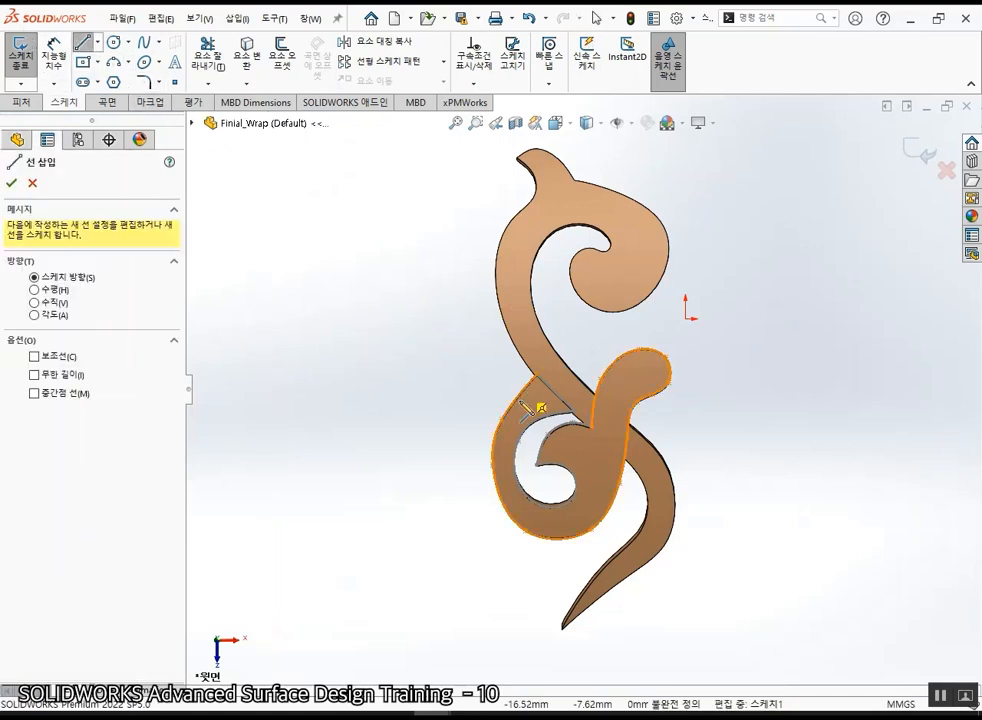
{"action": "scroll", "coordinate": [527, 408], "scroll_direction": "down", "scroll_amount": 3}
{"action": "left_click", "coordinate": [528, 466]}
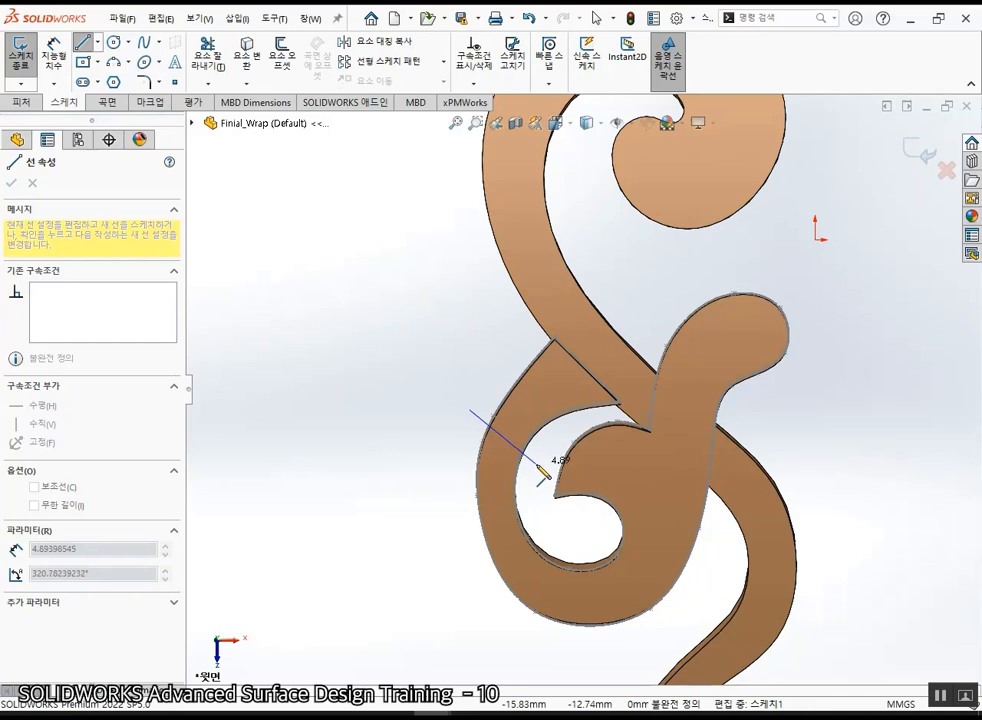
{"action": "left_click", "coordinate": [537, 464]}
{"action": "key", "text": "Escape"}
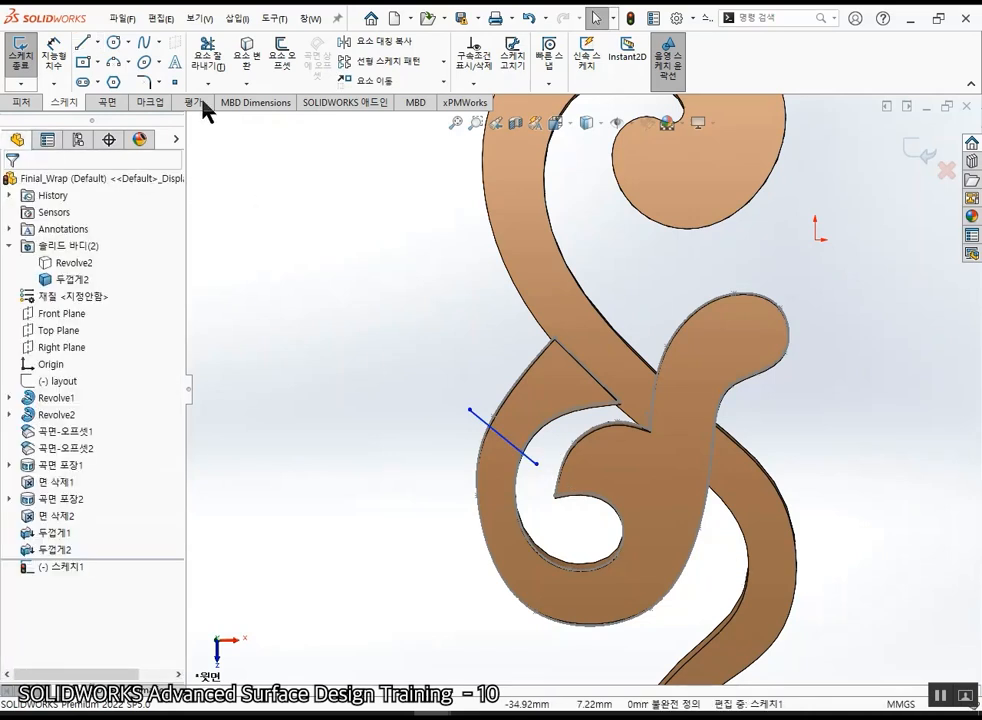
- Create a projection split line from the current sketch on the smaller scroll's outer face
{"action": "scroll", "coordinate": [250, 47], "scroll_direction": "up", "scroll_amount": 1}
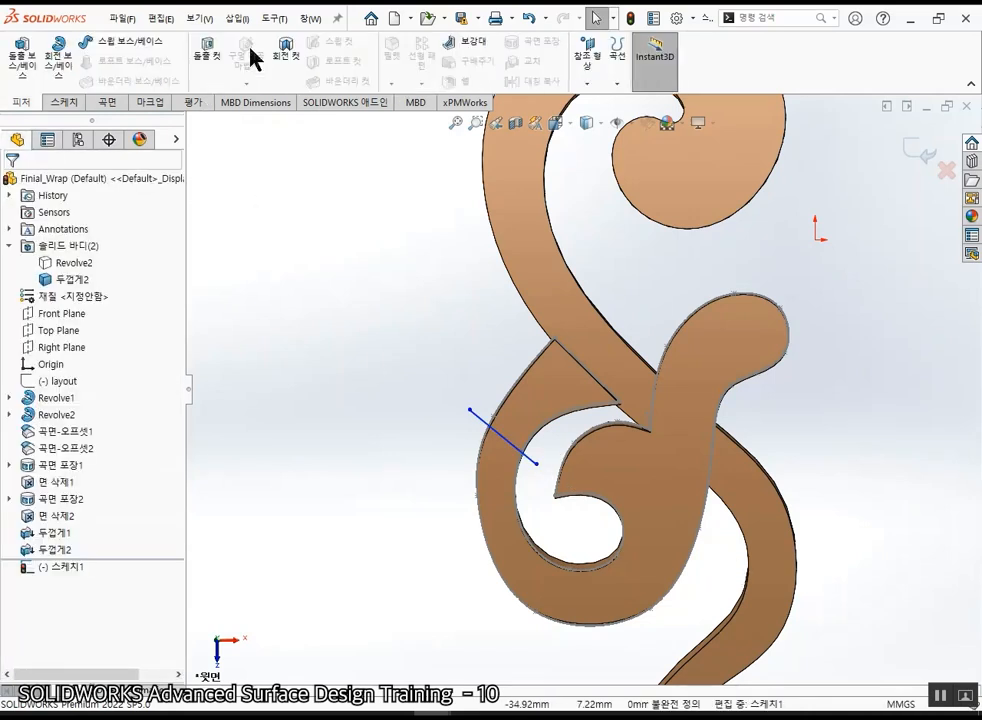
{"action": "left_click", "coordinate": [618, 84]}
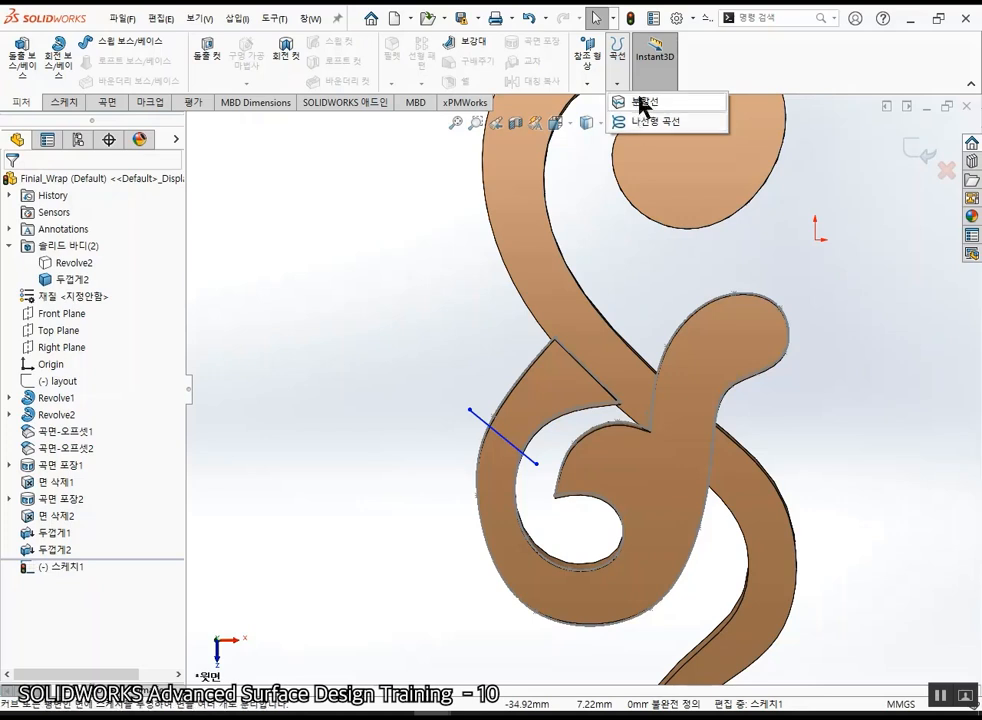
{"action": "left_click", "coordinate": [641, 102]}
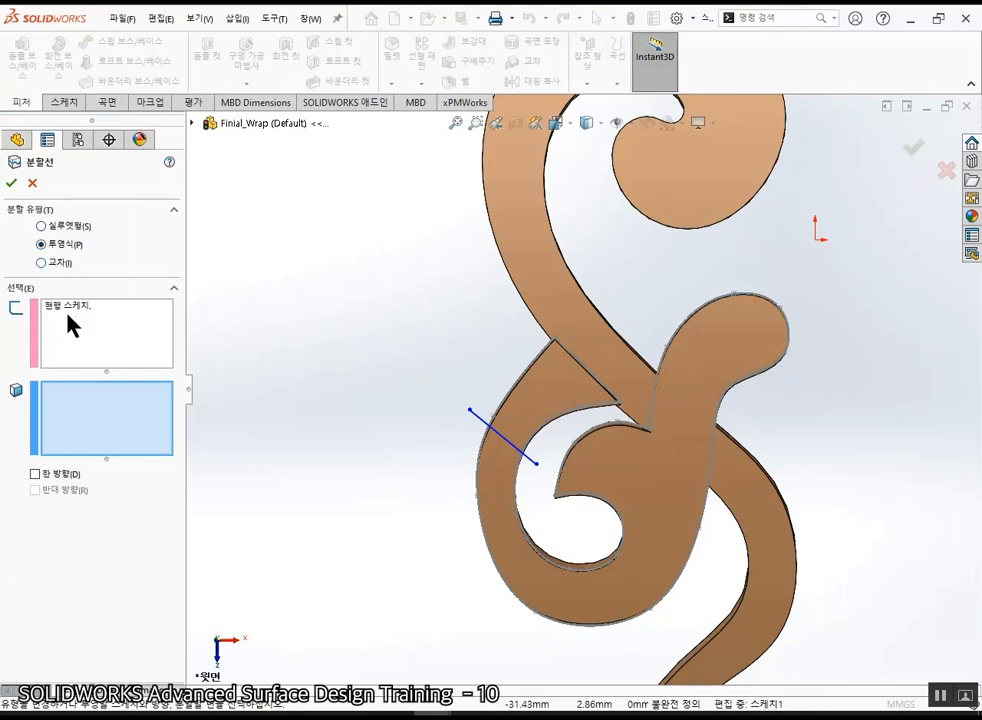
{"action": "left_click", "coordinate": [90, 326]}
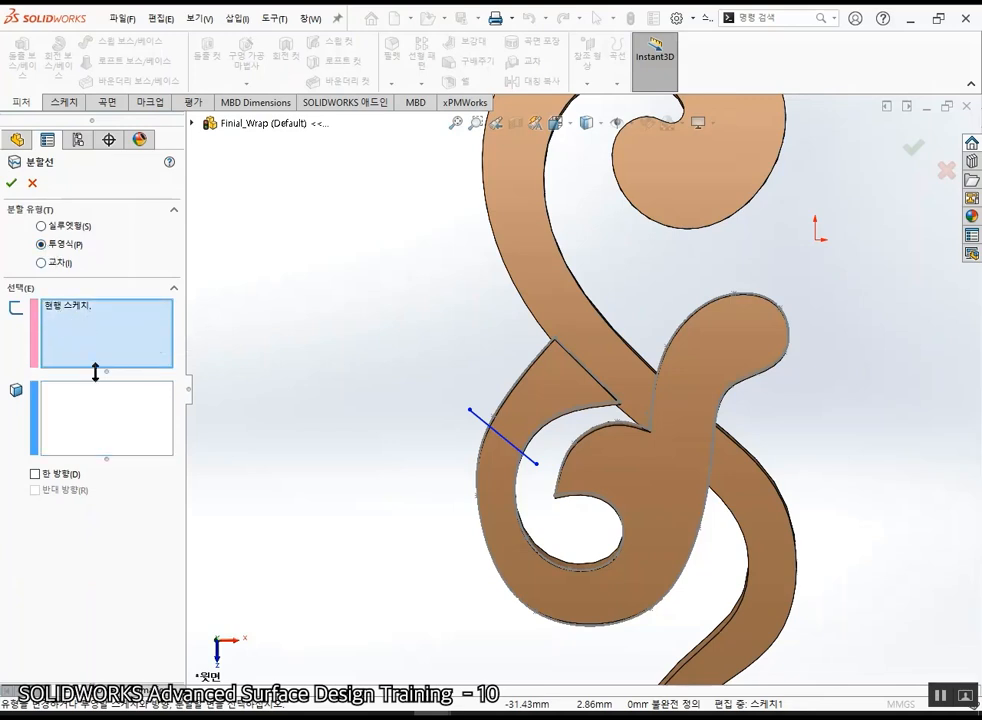
{"action": "left_click", "coordinate": [107, 437]}
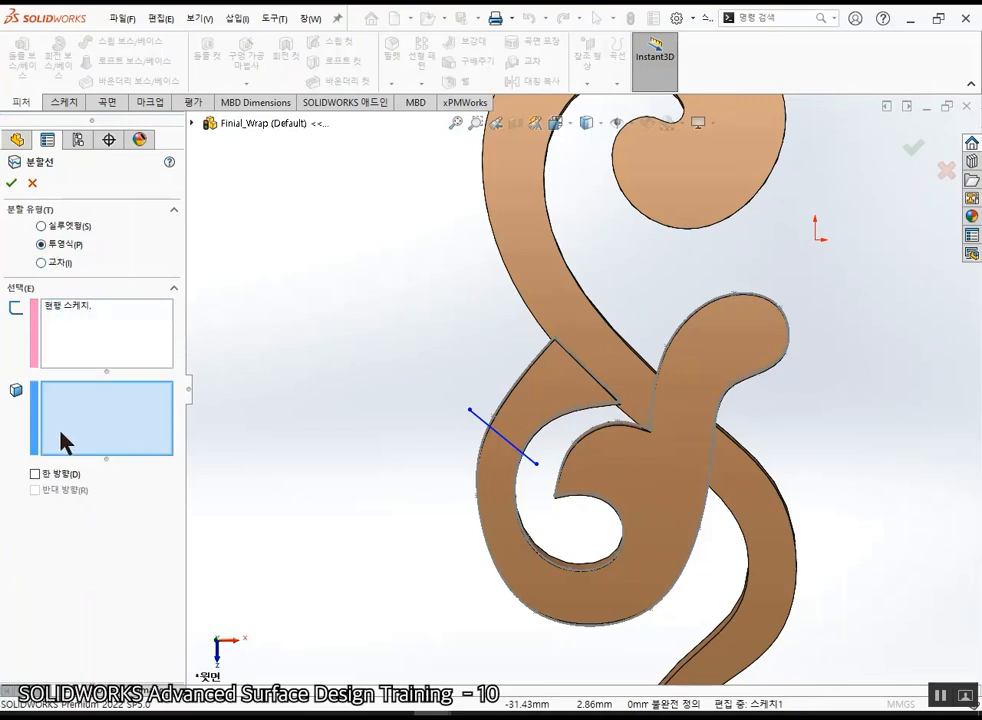
{"action": "left_click", "coordinate": [537, 393]}
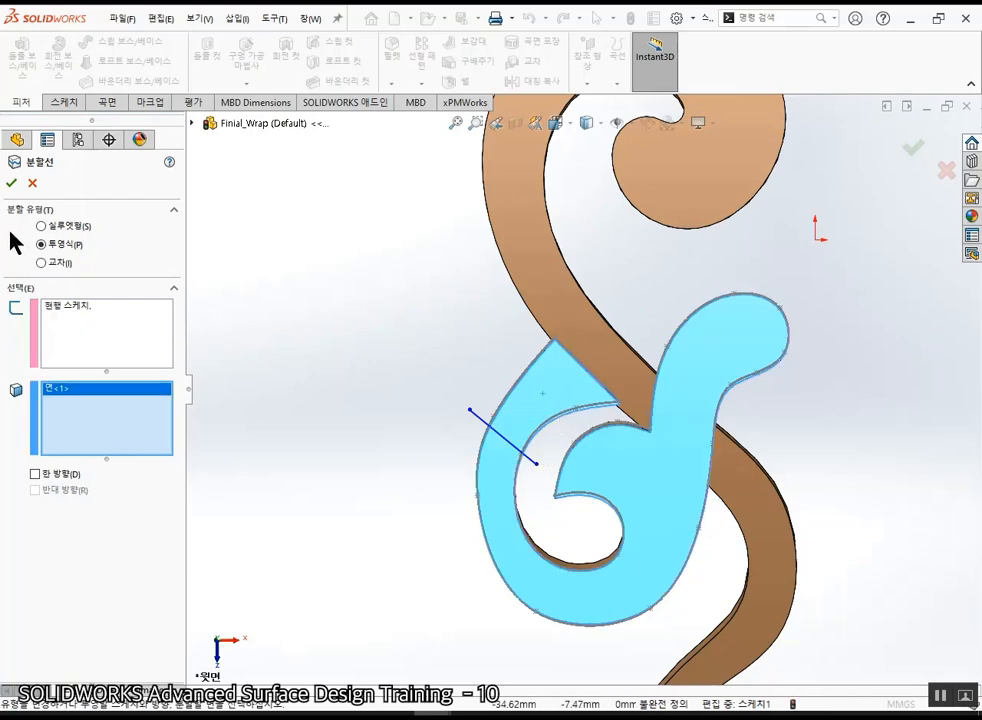
{"action": "left_click", "coordinate": [11, 183]}
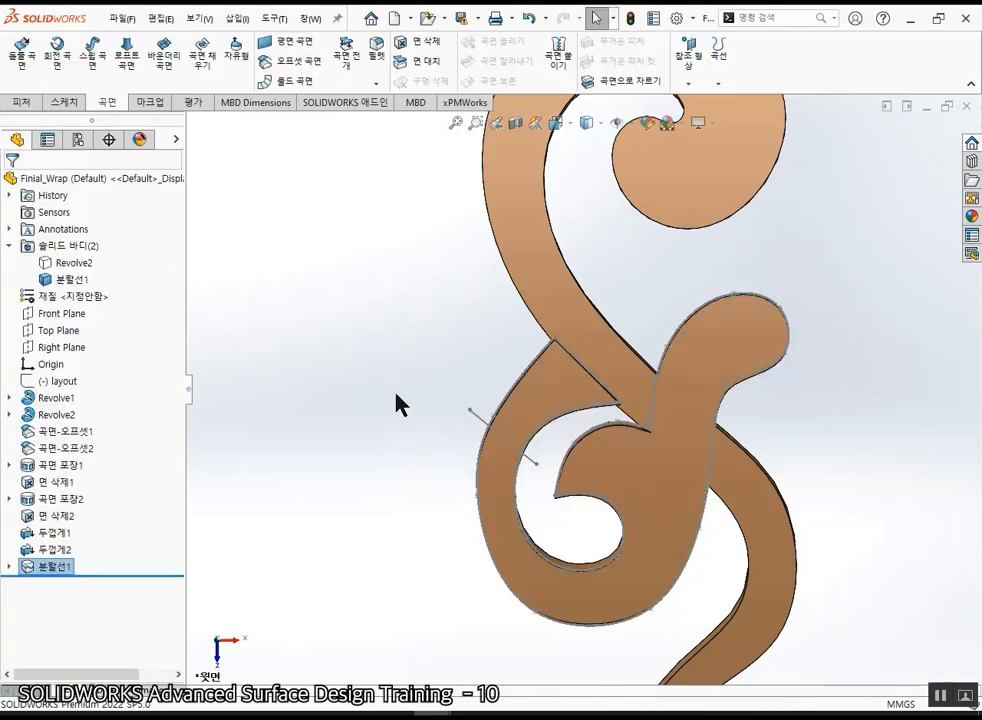
- Examine the split face on the smaller scroll and the height step where it meets the long scroll
{"action": "middle_click_drag", "start_coordinate": [649, 400], "coordinate": [548, 412]}
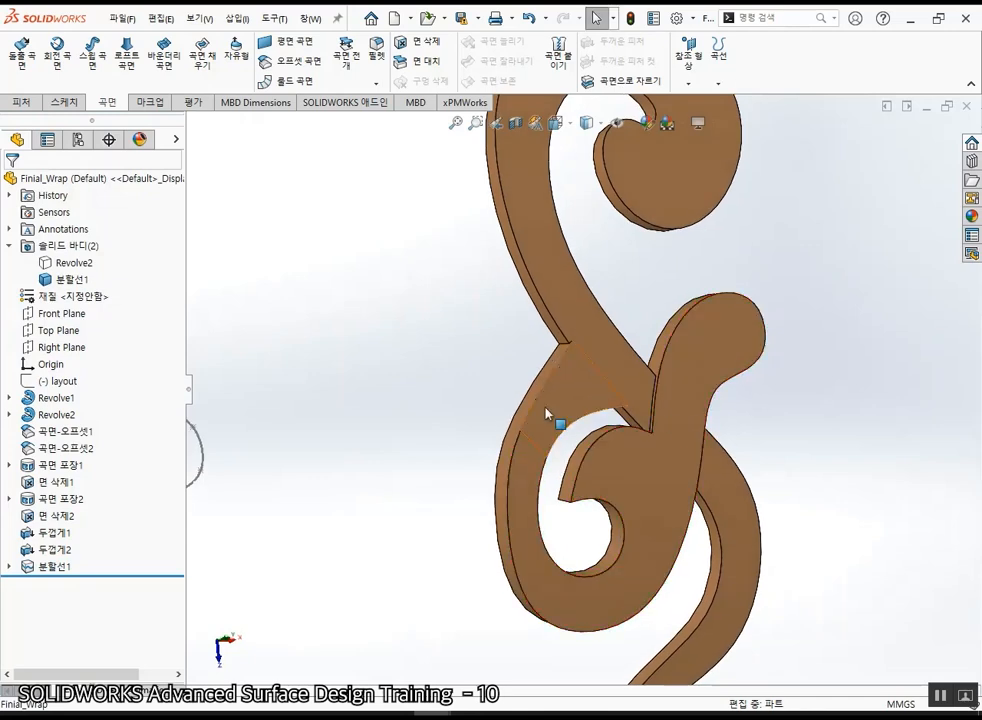
{"action": "left_click", "coordinate": [548, 412]}
{"action": "left_click", "coordinate": [374, 490]}
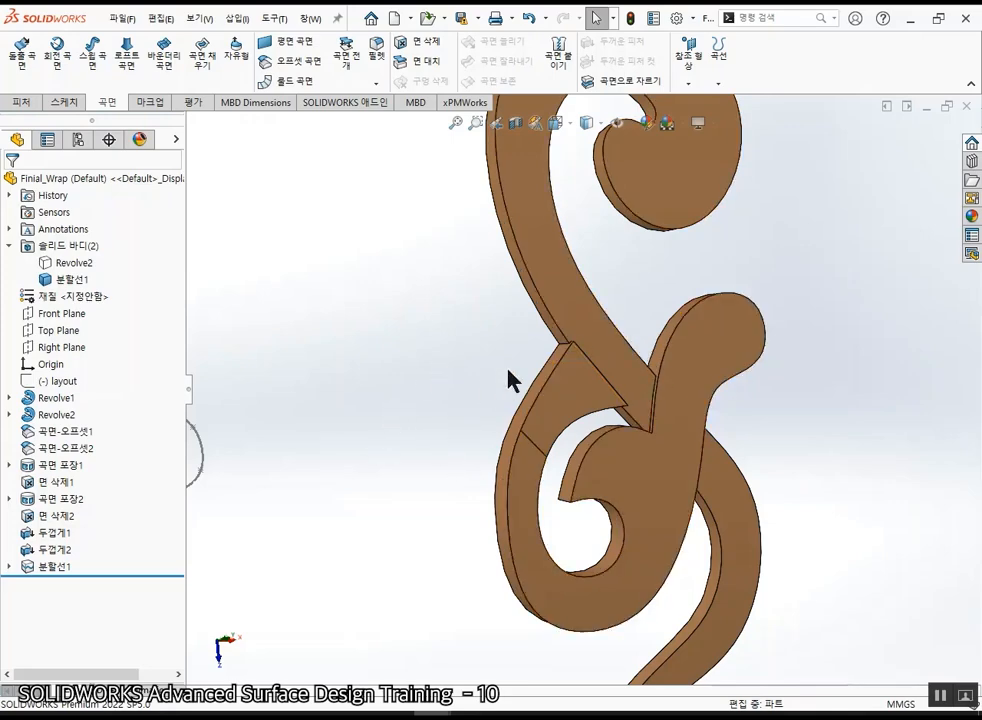
{"action": "middle_click_drag", "start_coordinate": [511, 377], "coordinate": [725, 646]}
{"action": "scroll", "coordinate": [518, 374], "scroll_direction": "down", "scroll_amount": 4}
{"action": "scroll", "coordinate": [516, 366], "scroll_direction": "down", "scroll_amount": 3}
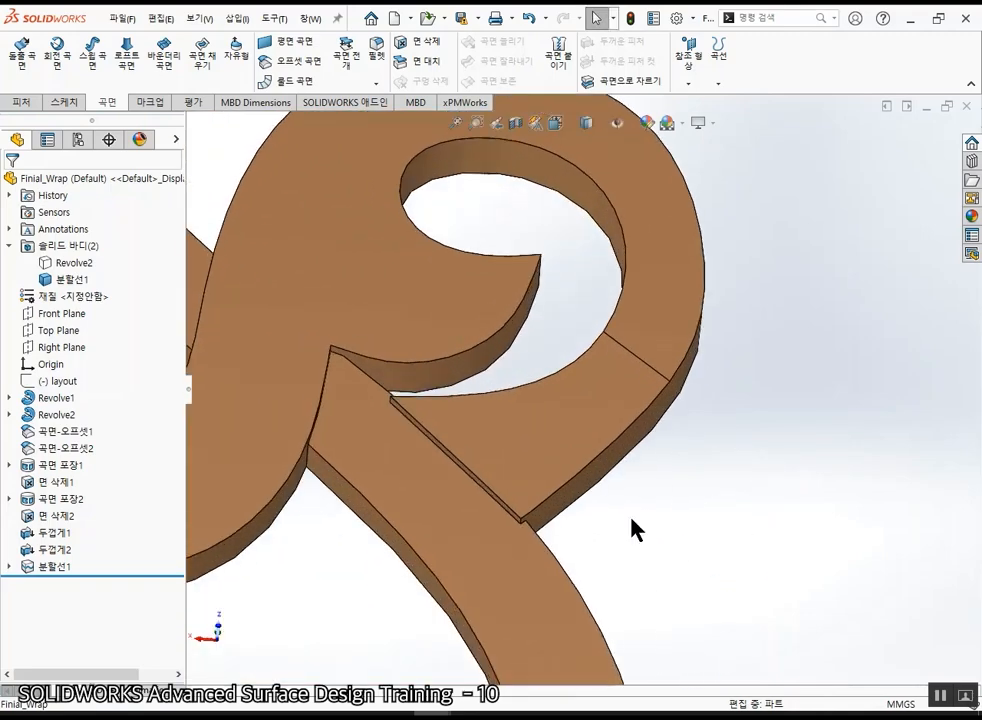
{"action": "scroll", "coordinate": [638, 475], "scroll_direction": "up", "scroll_amount": 7}
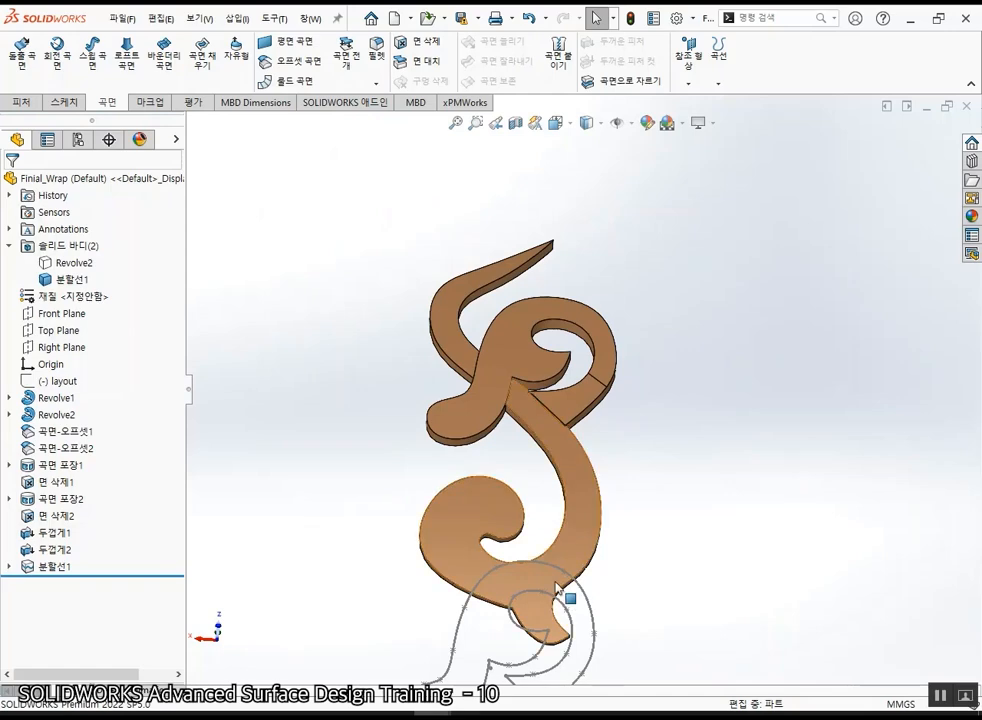
- Start a surface loft with the new split edge and the lower edge of the height step on the long scroll as profiles
{"action": "scroll", "coordinate": [570, 388], "scroll_direction": "down", "scroll_amount": 5}
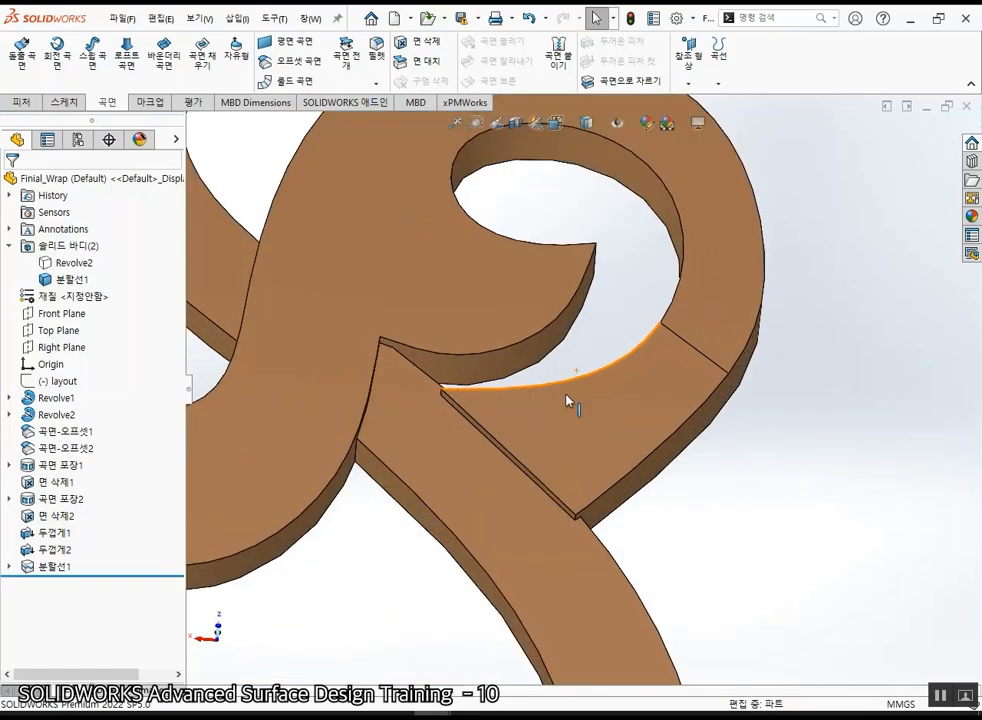
{"action": "left_click", "coordinate": [127, 64]}
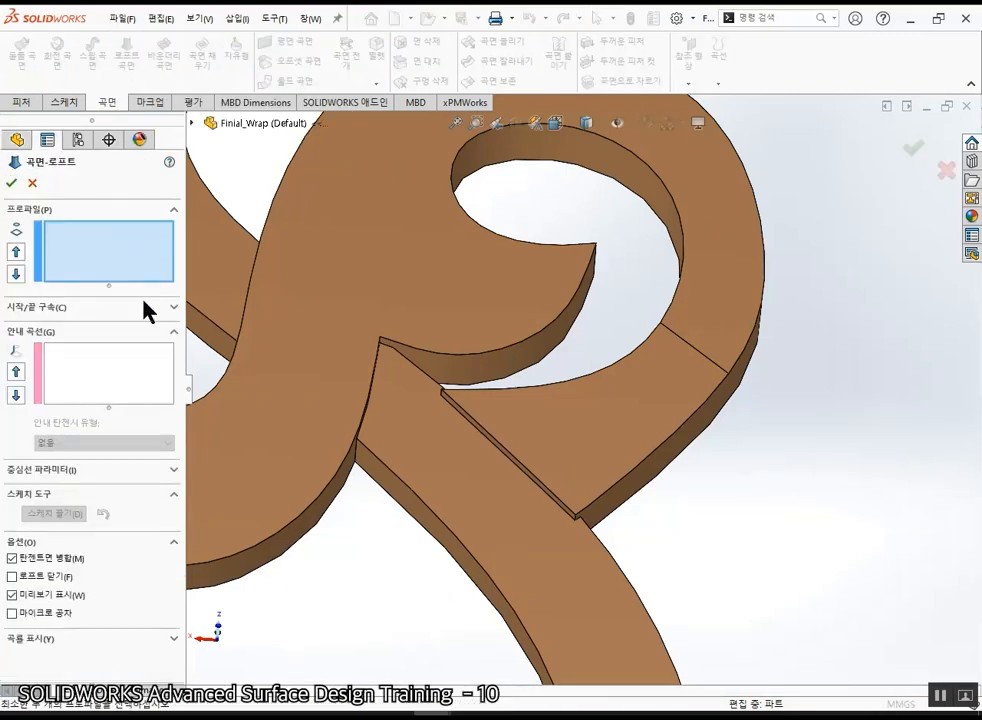
{"action": "left_click", "coordinate": [117, 270]}
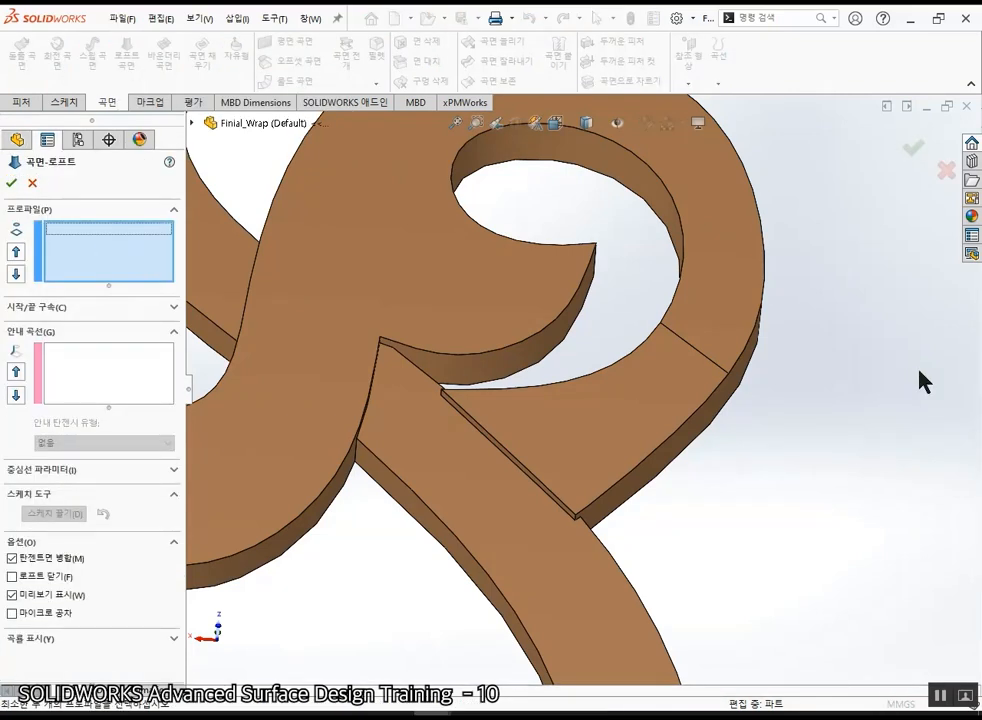
{"action": "left_click", "coordinate": [698, 355]}
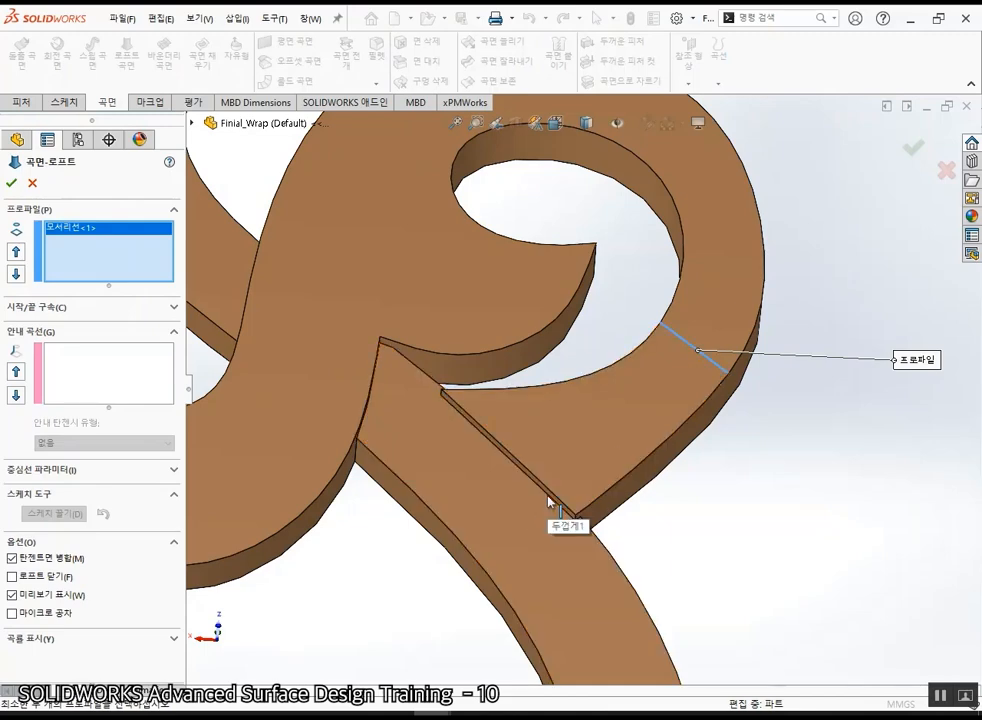
{"action": "scroll", "coordinate": [548, 500], "scroll_direction": "down", "scroll_amount": 5}
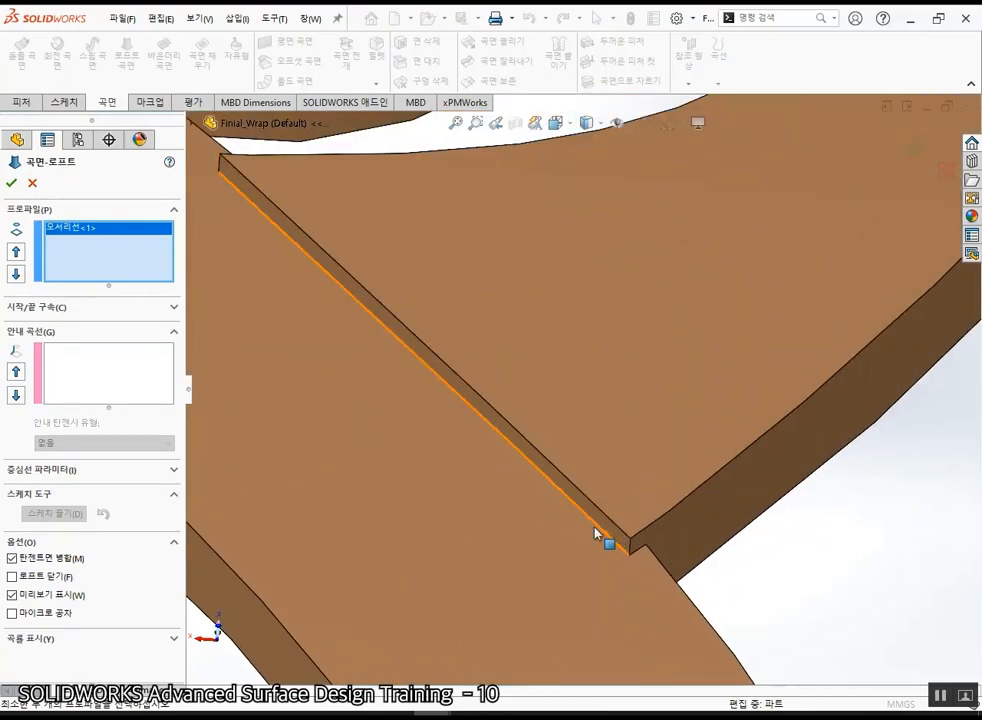
{"action": "left_click", "coordinate": [597, 529]}
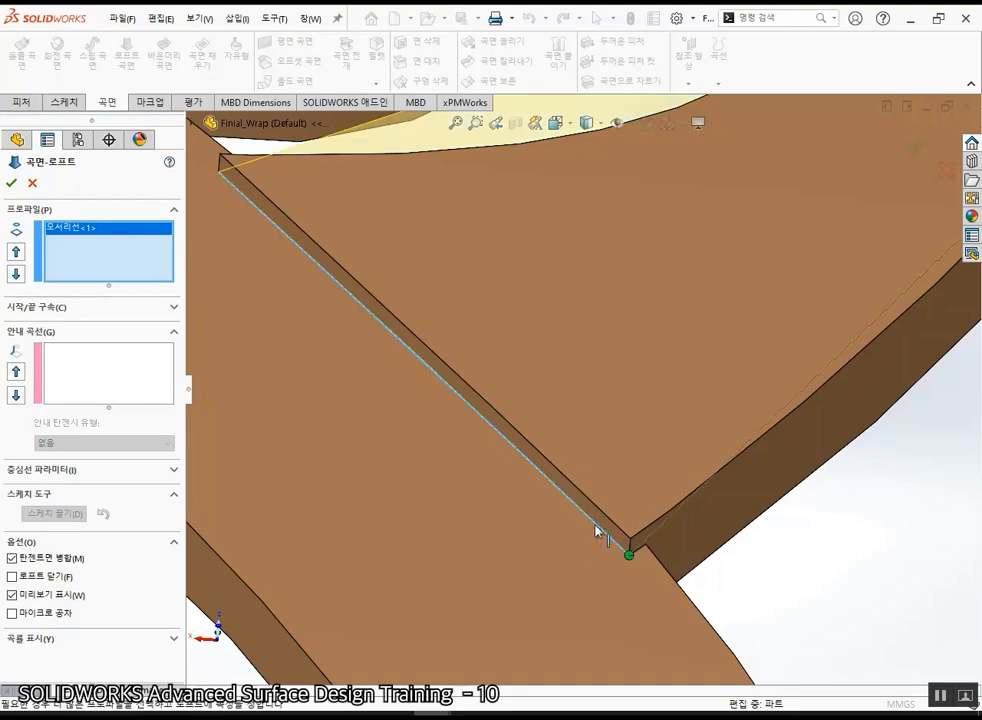
{"action": "scroll", "coordinate": [648, 393], "scroll_direction": "up", "scroll_amount": 3}
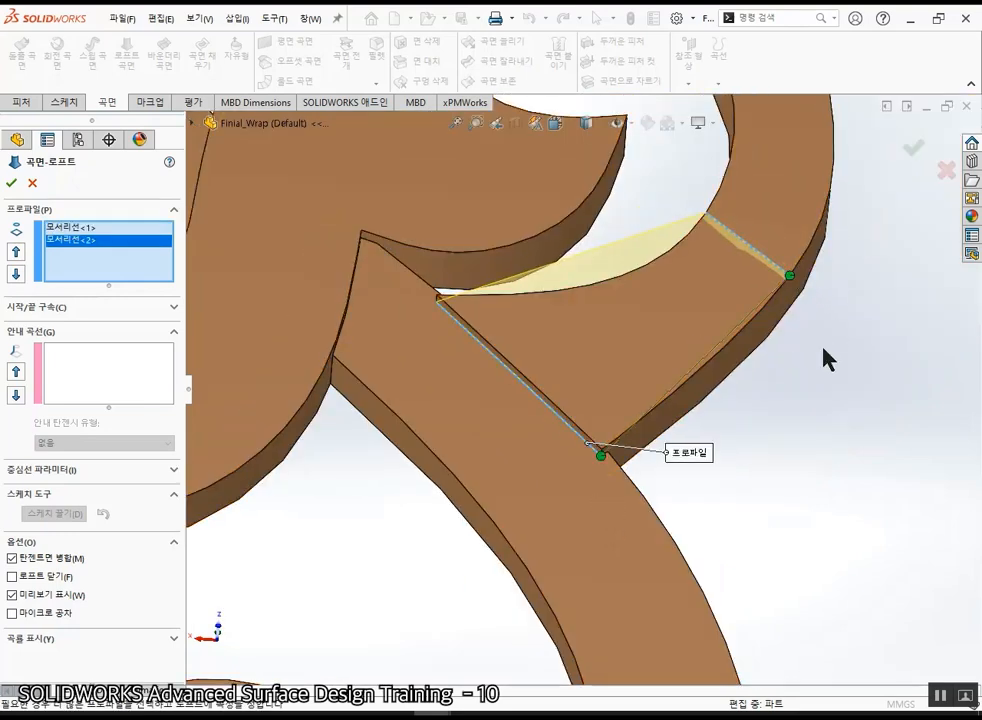
- Set both the start and end constraints of the loft to Curvature To Face
{"action": "left_click", "coordinate": [136, 316]}
{"action": "left_click", "coordinate": [136, 342]}
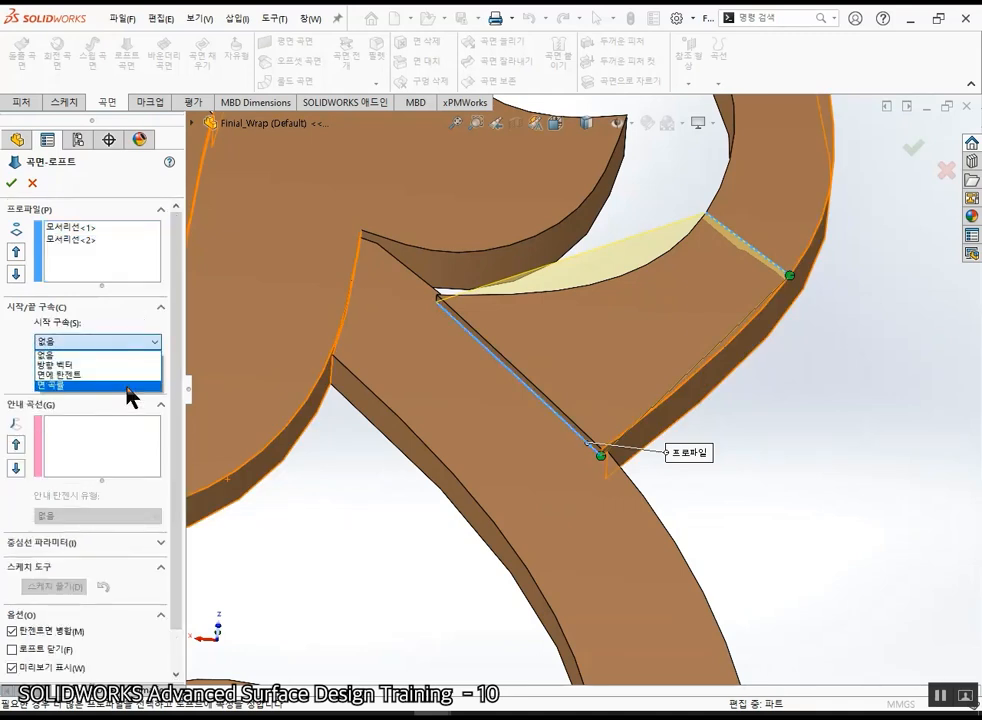
{"action": "left_click", "coordinate": [128, 386]}
{"action": "left_click", "coordinate": [120, 441]}
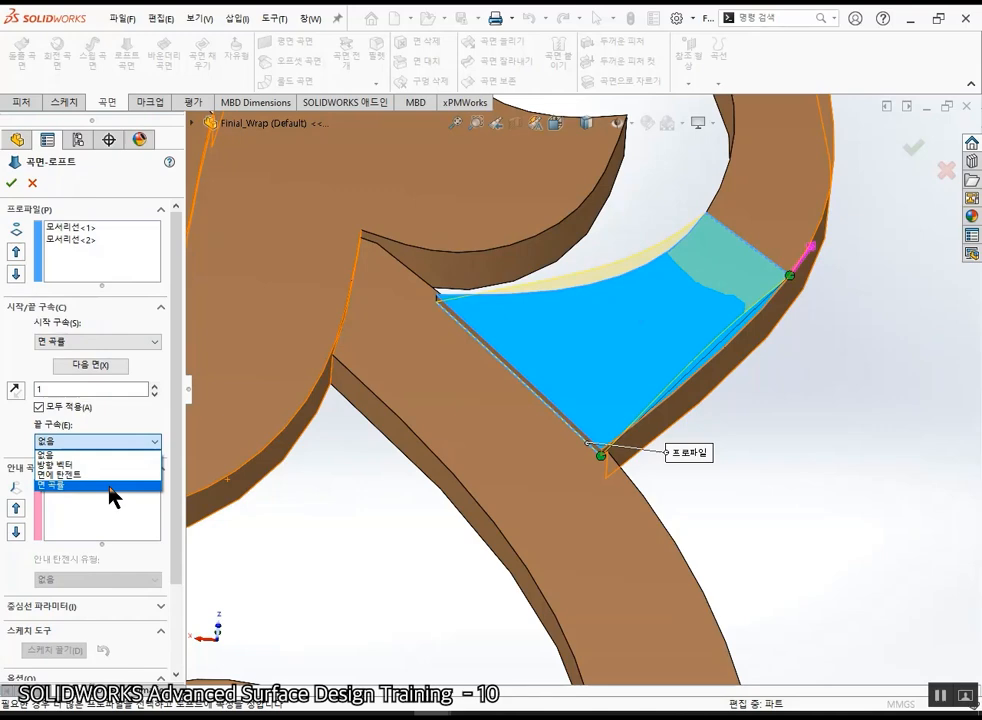
{"action": "left_click", "coordinate": [110, 487]}
- Switch the reference face of the loft's end curvature constraint to the long scroll's outer face
{"action": "middle_click_drag", "start_coordinate": [661, 448], "coordinate": [609, 456]}
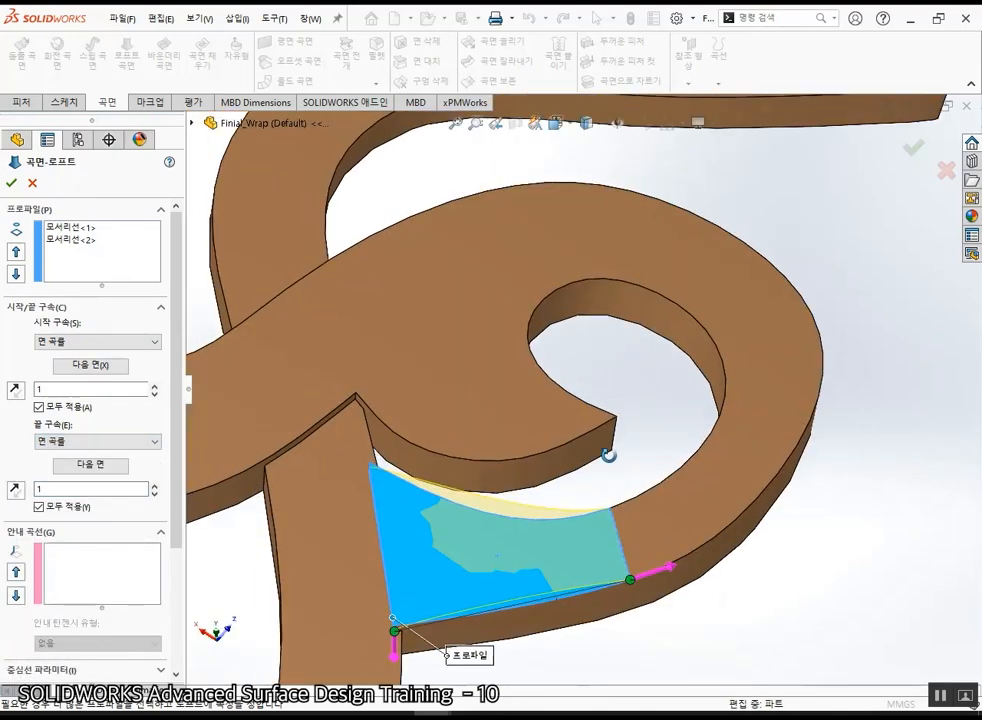
{"action": "scroll", "coordinate": [499, 574], "scroll_direction": "up", "scroll_amount": 3}
{"action": "scroll", "coordinate": [504, 513], "scroll_direction": "down", "scroll_amount": 5}
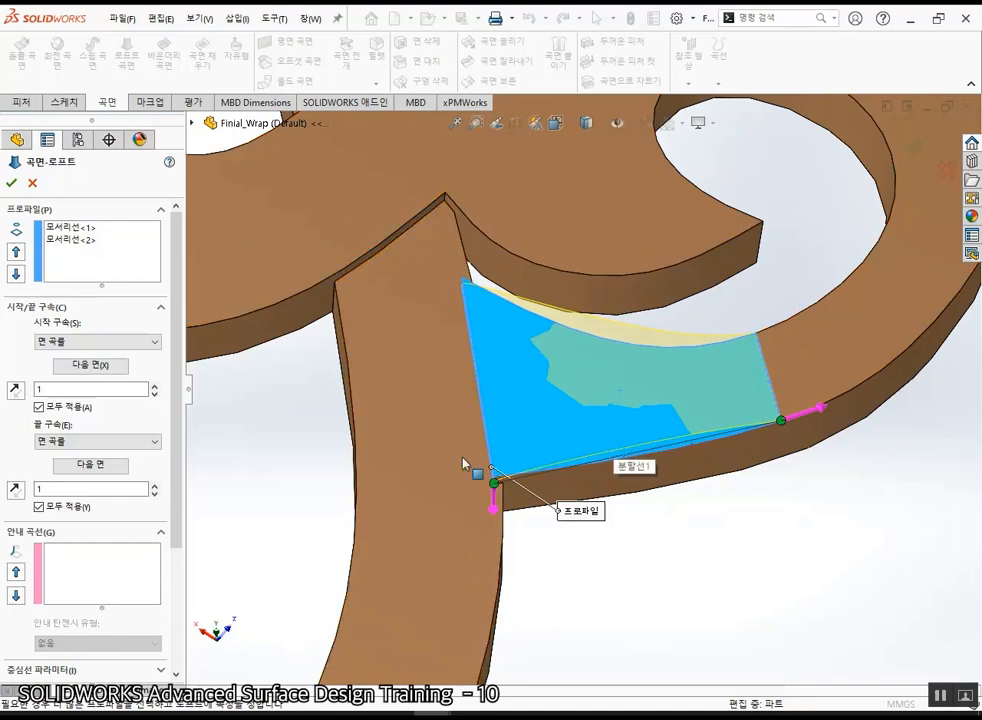
{"action": "left_click", "coordinate": [110, 466]}
{"action": "left_click", "coordinate": [121, 442]}
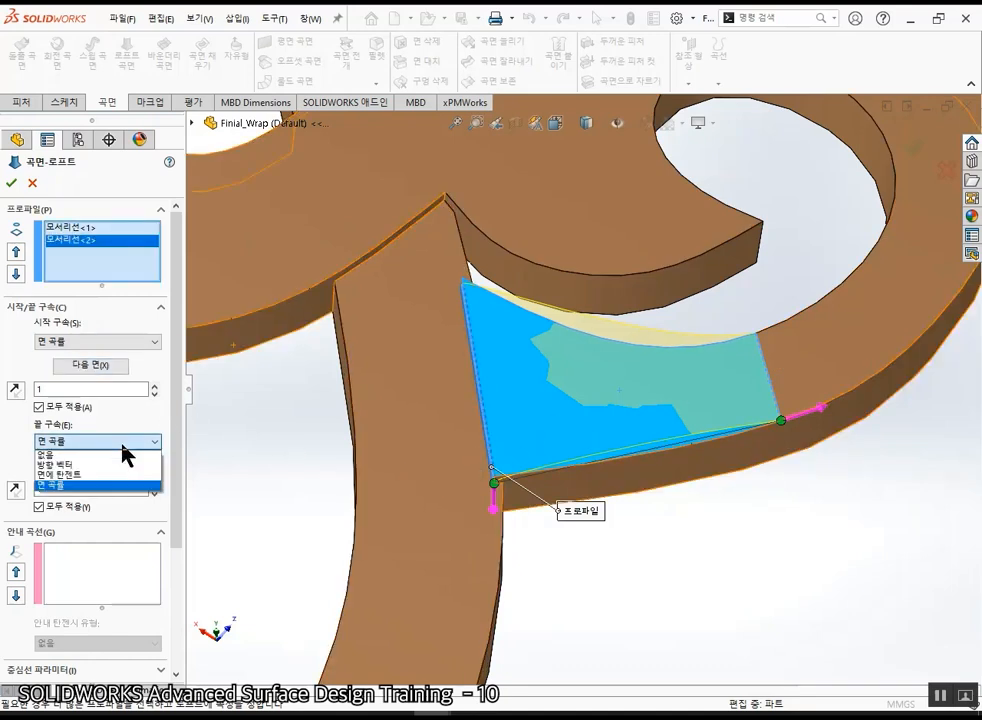
{"action": "left_click", "coordinate": [121, 442]}
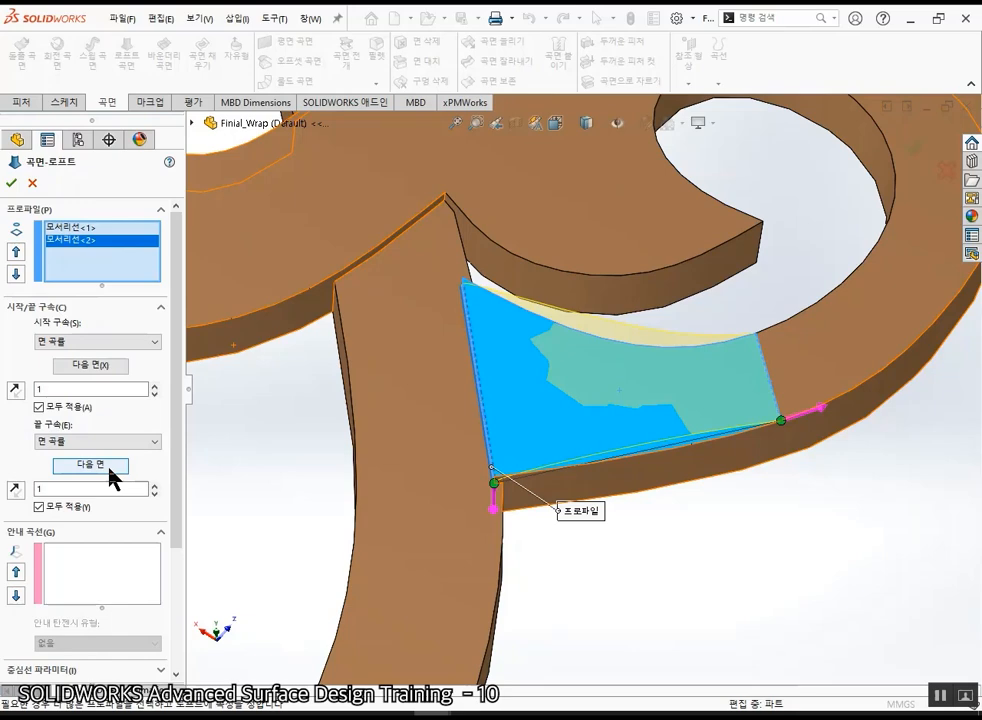
{"action": "left_click", "coordinate": [110, 468]}
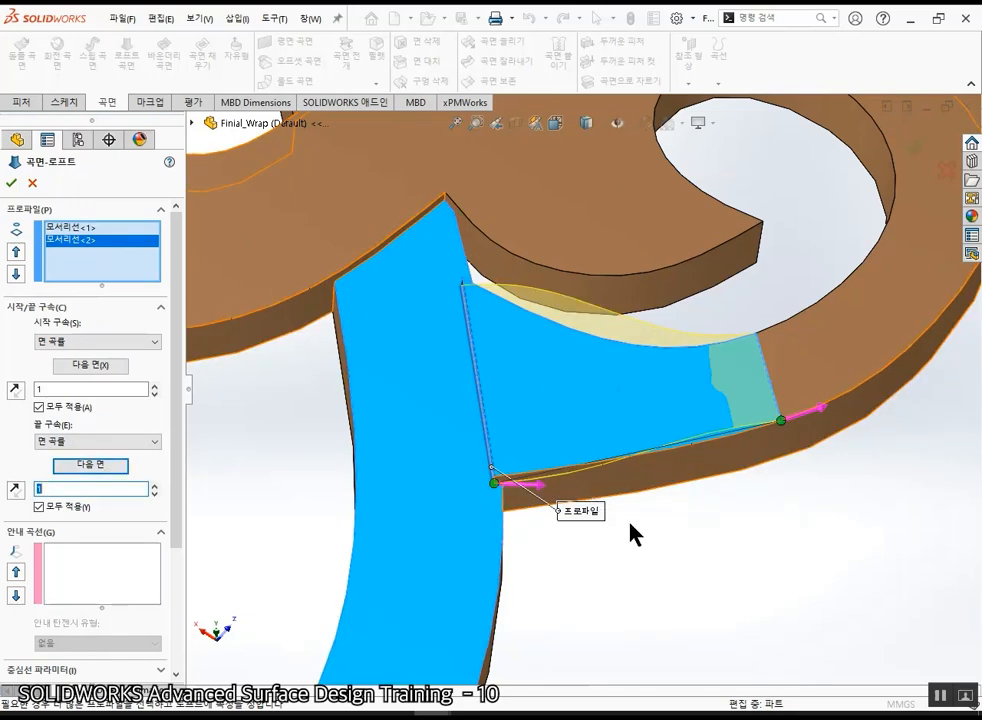
- Try reversing the loft's start direction and cycling its start constraint through the faces adjacent to the split edge
{"action": "left_click", "coordinate": [14, 390]}
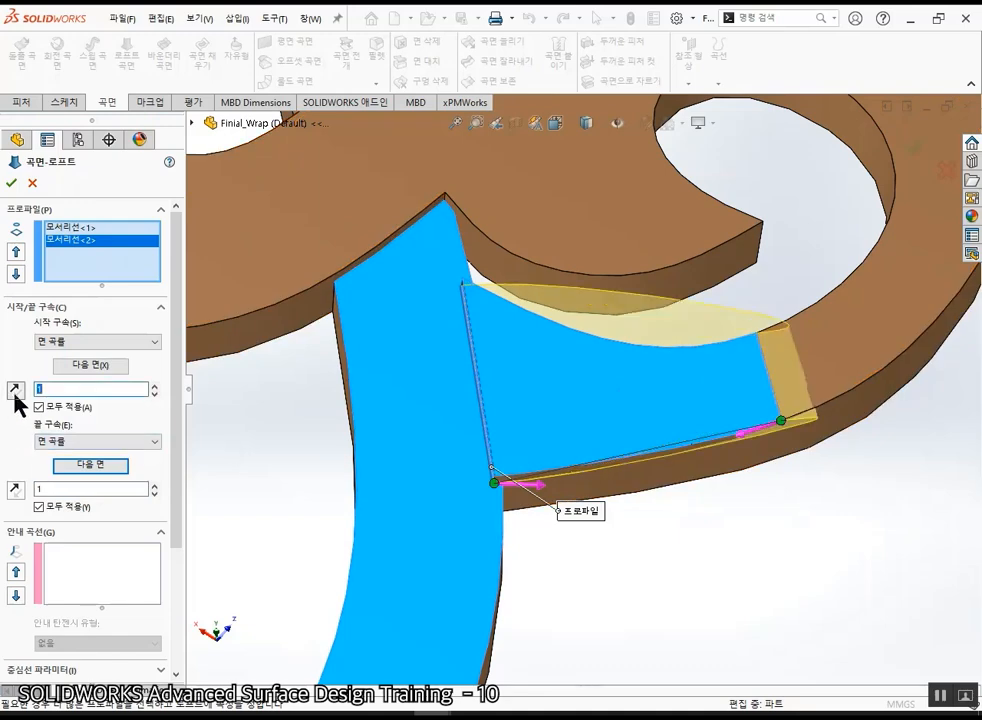
{"action": "left_click", "coordinate": [92, 367]}
{"action": "scroll", "coordinate": [688, 445], "scroll_direction": "up", "scroll_amount": 3}
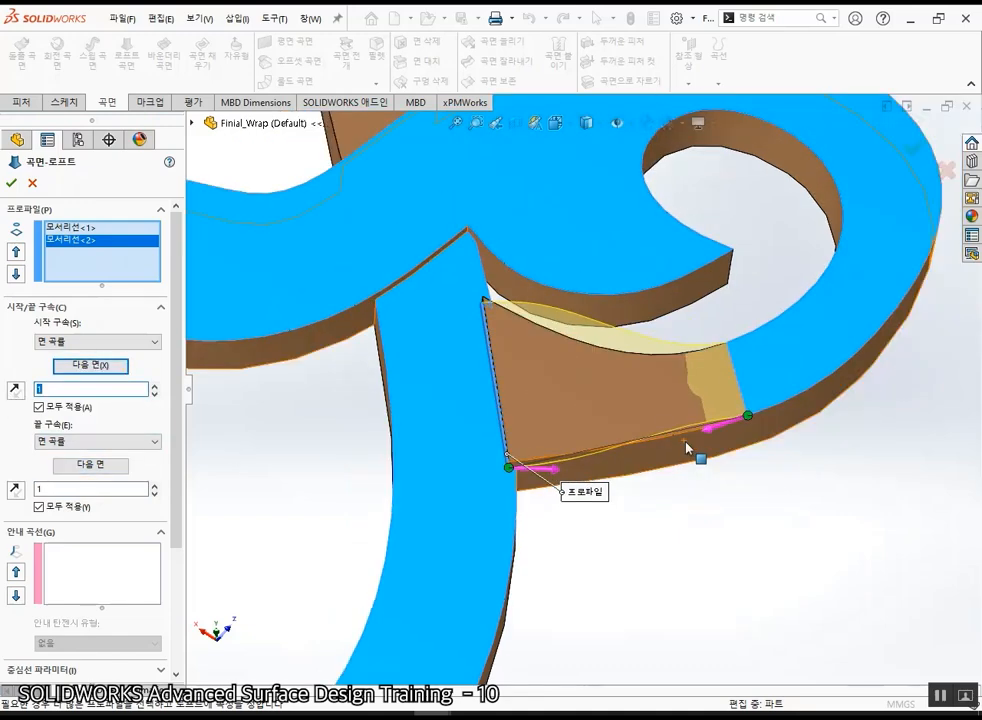
{"action": "middle_click_drag", "start_coordinate": [688, 445], "coordinate": [697, 403]}
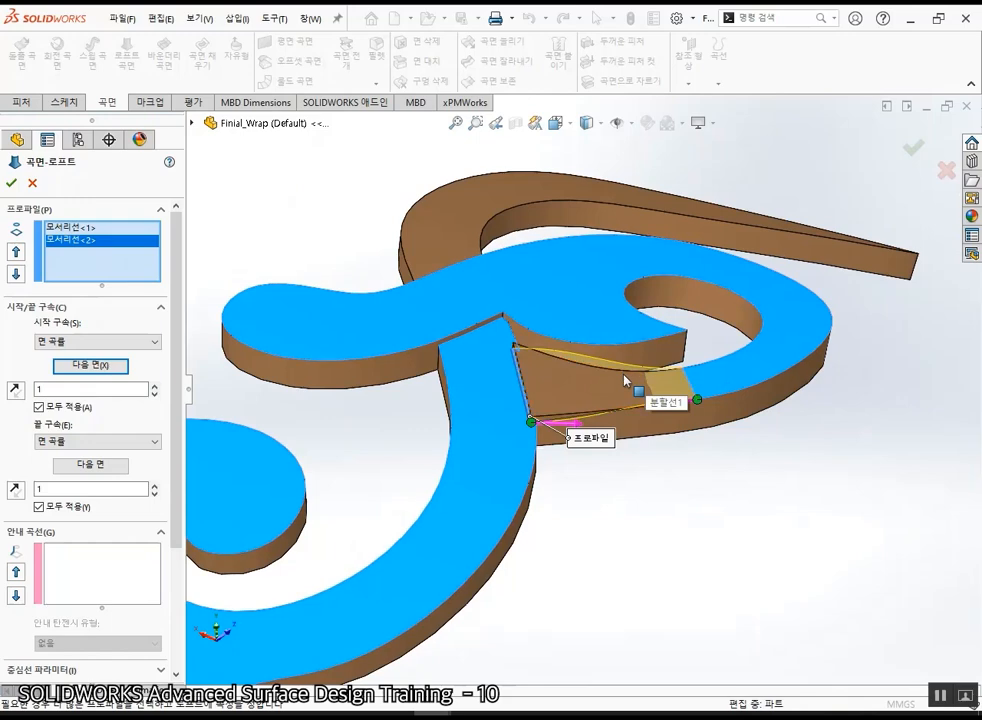
{"action": "scroll", "coordinate": [618, 443], "scroll_direction": "down", "scroll_amount": 5}
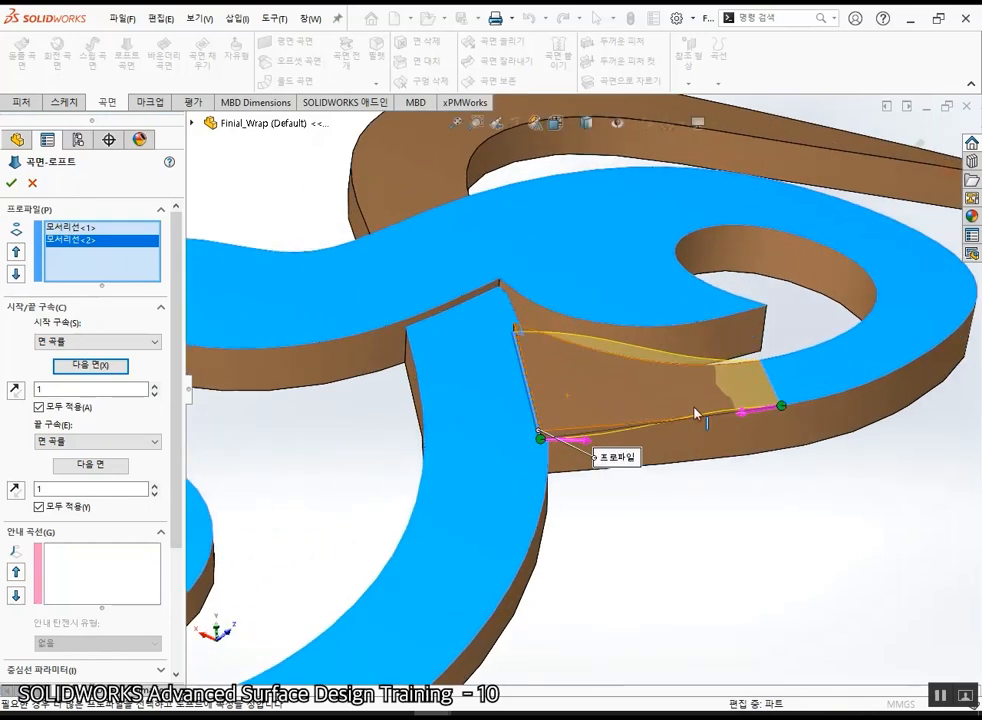
{"action": "left_click", "coordinate": [95, 366]}
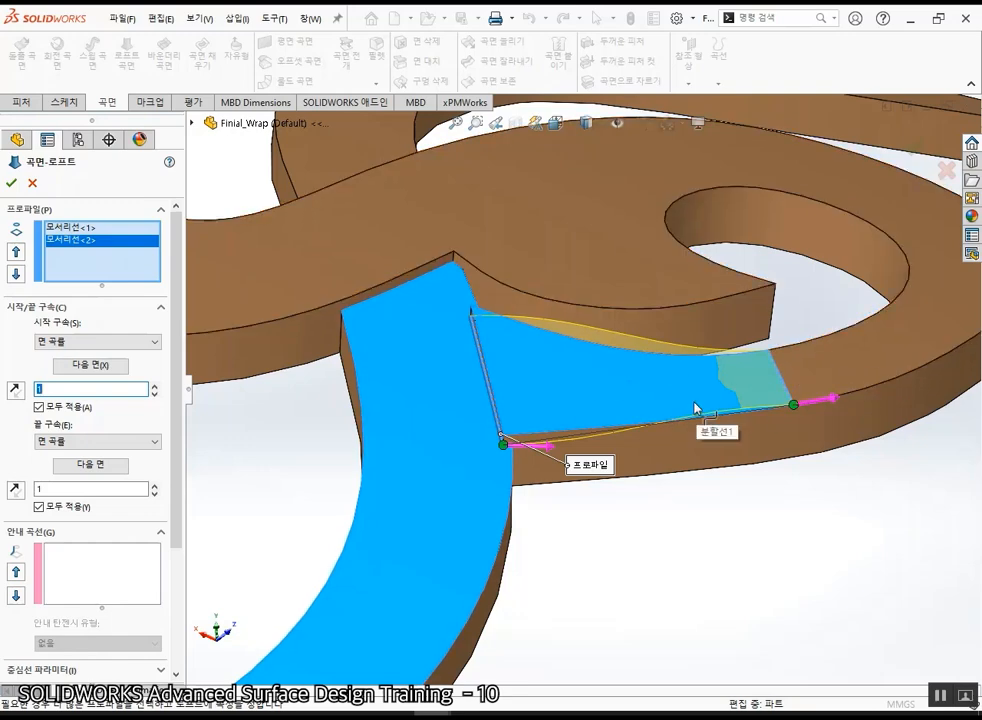
- Set the loft's start curvature reference to the smaller scroll's outer face beyond the split edge and create the lofted surface
{"action": "left_click", "coordinate": [104, 367]}
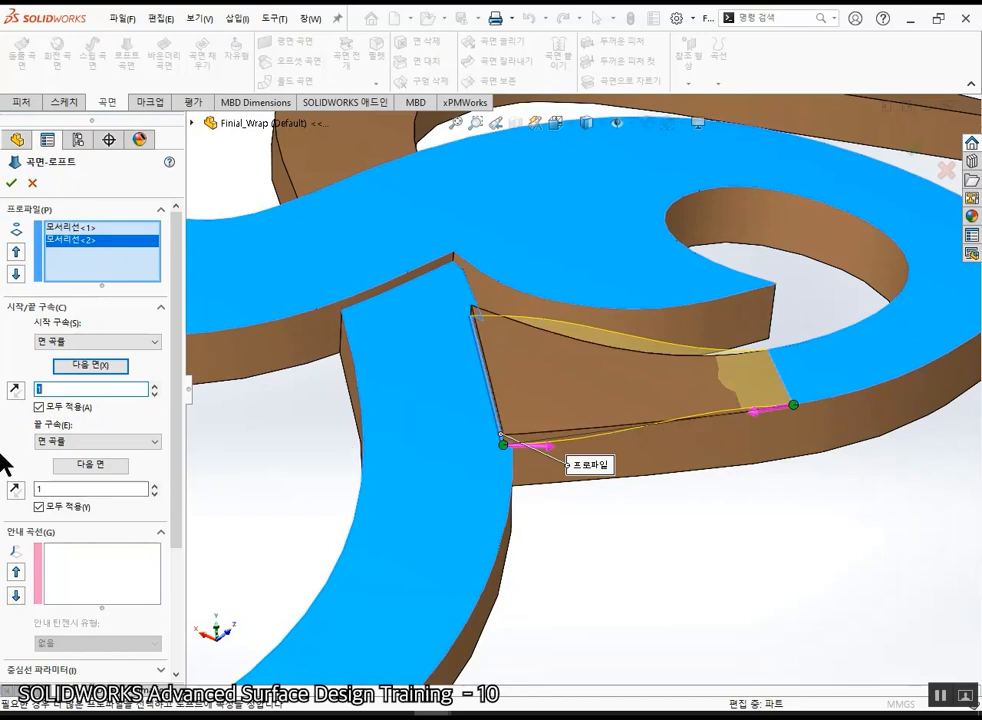
{"action": "left_click", "coordinate": [13, 184]}
{"action": "left_click", "coordinate": [787, 544]}
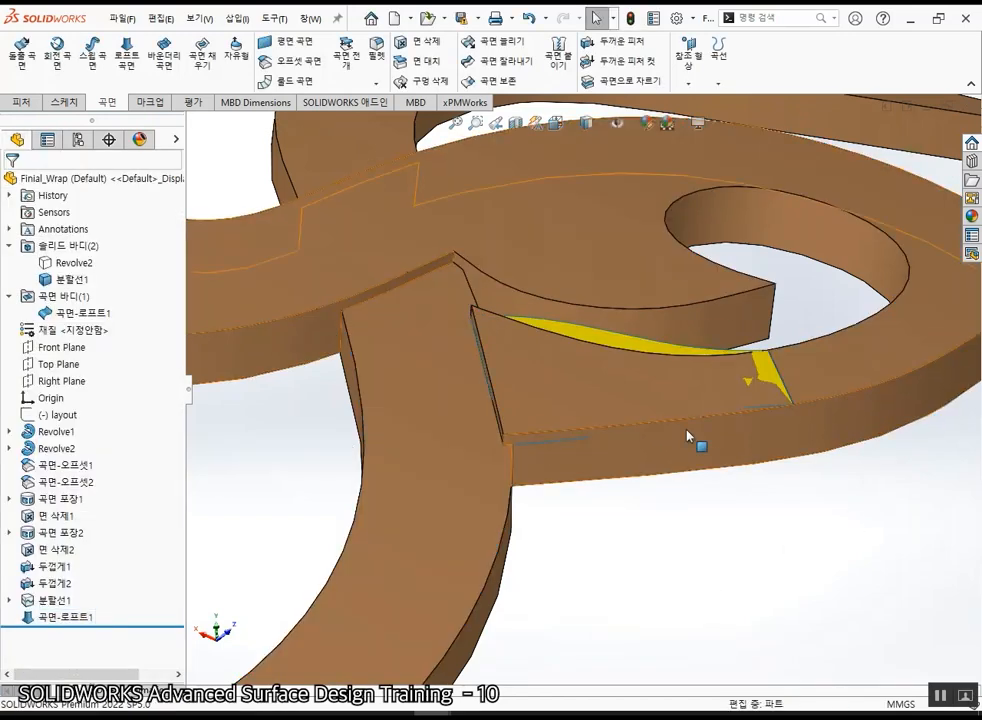
- Extend the lofted surface on all sides by 0.5 mm with the Same Surface extension type
{"action": "scroll", "coordinate": [564, 368], "scroll_direction": "down", "scroll_amount": 2}
{"action": "middle_click_drag", "start_coordinate": [650, 375], "coordinate": [663, 425]}
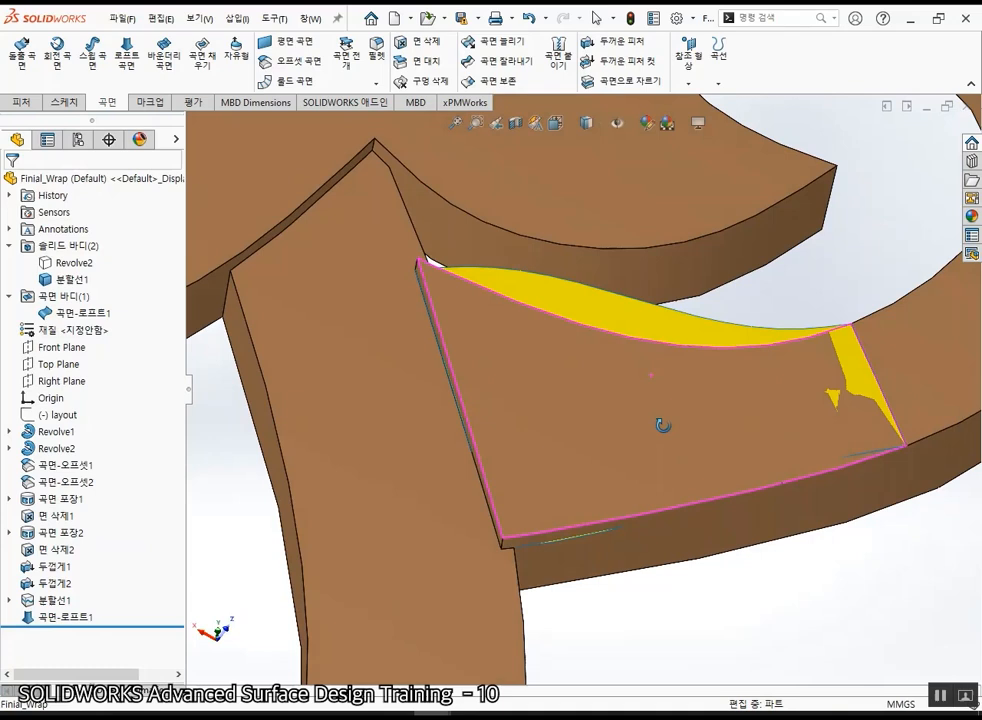
{"action": "left_click", "coordinate": [655, 325]}
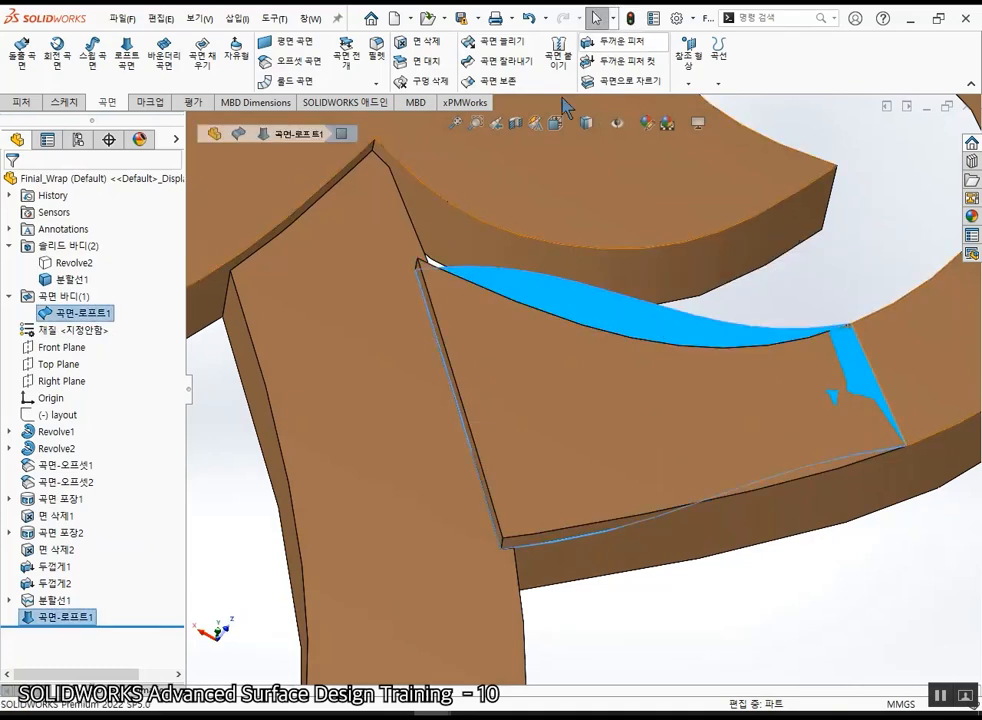
{"action": "left_click", "coordinate": [492, 52]}
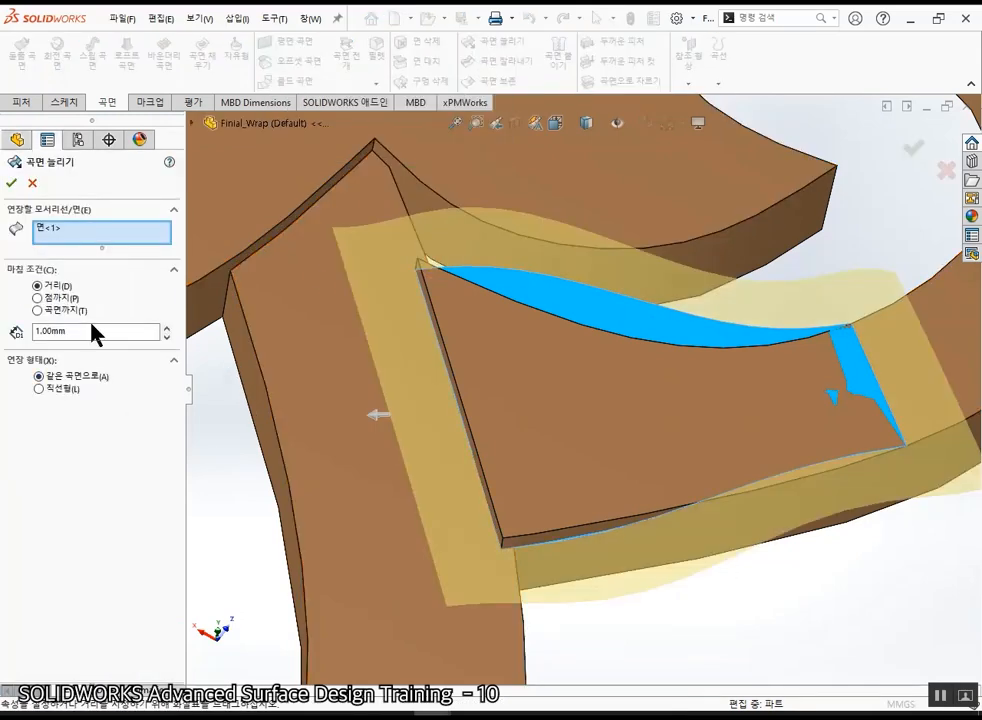
{"action": "double_click", "coordinate": [88, 331]}
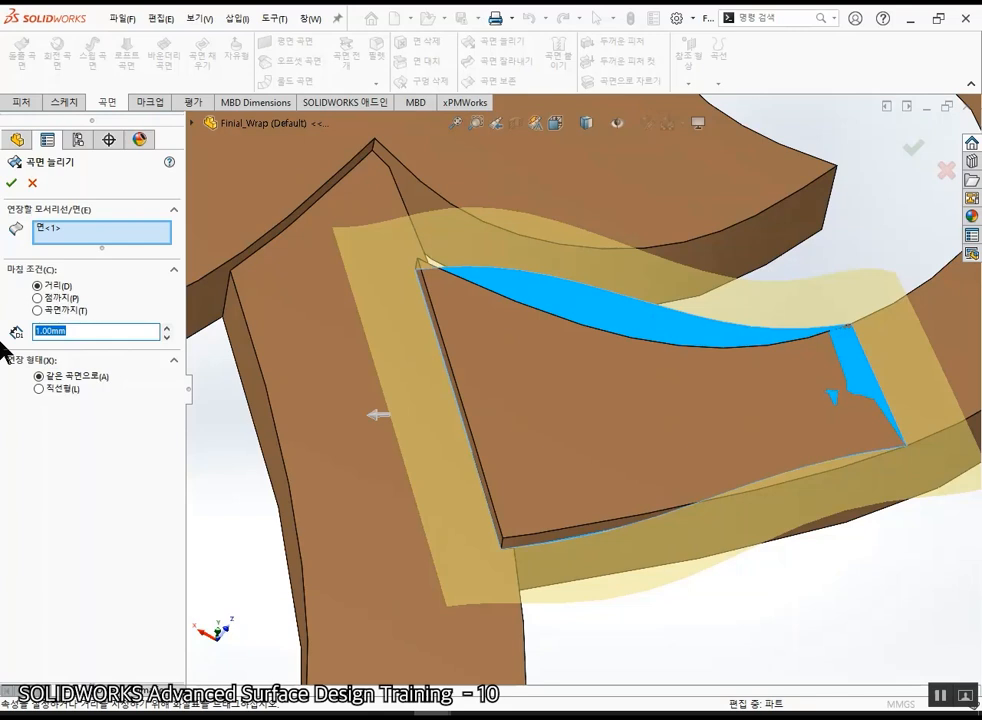
{"action": "type", "text": "0.5"}
{"action": "key", "text": "Return"}
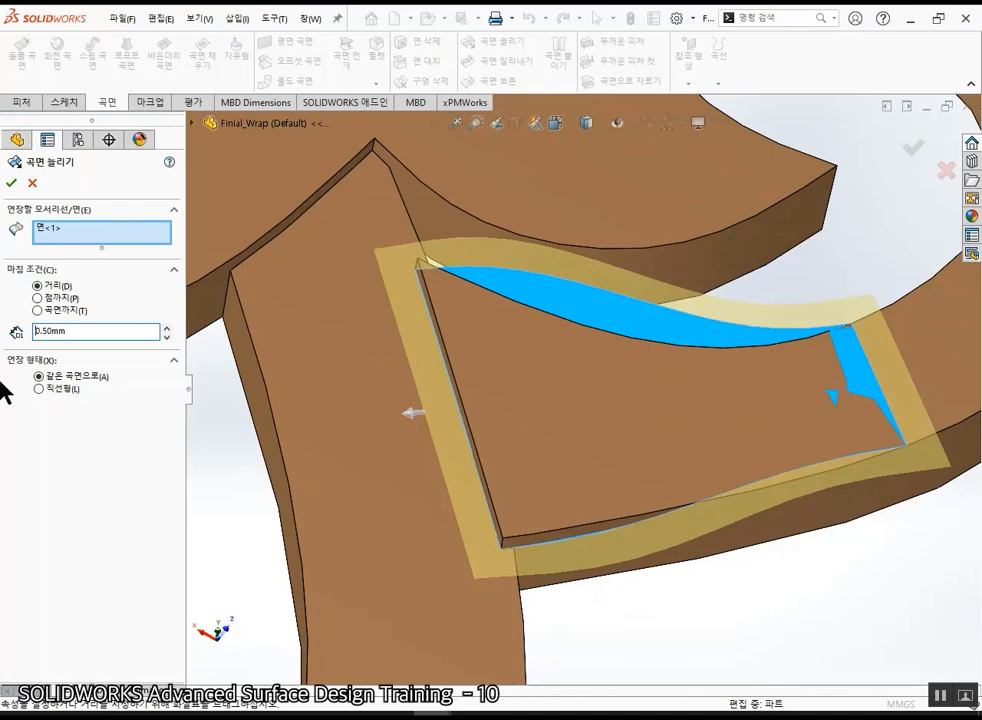
{"action": "left_click", "coordinate": [12, 184]}
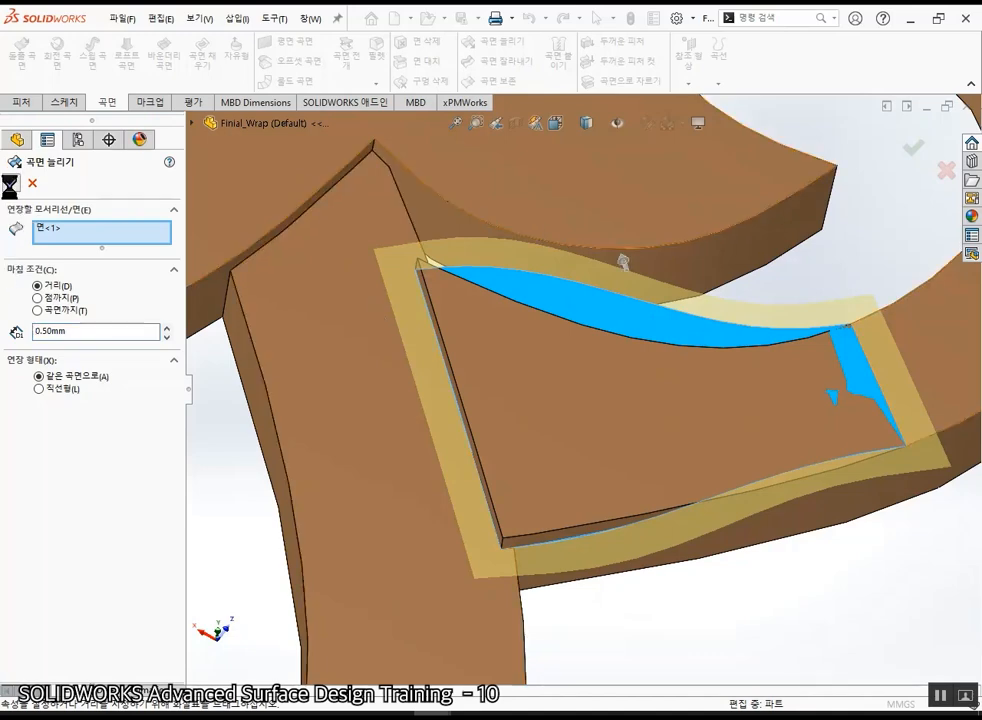
- Replace the split-off end face of the smaller scroll with the extended loft surface
{"action": "mouse_move", "coordinate": [657, 470]}
{"action": "middle_mouse_down"}
{"action": "mouse_move", "coordinate": [655, 445]}
{"action": "mouse_move", "coordinate": [657, 453]}
{"action": "middle_mouse_up"}
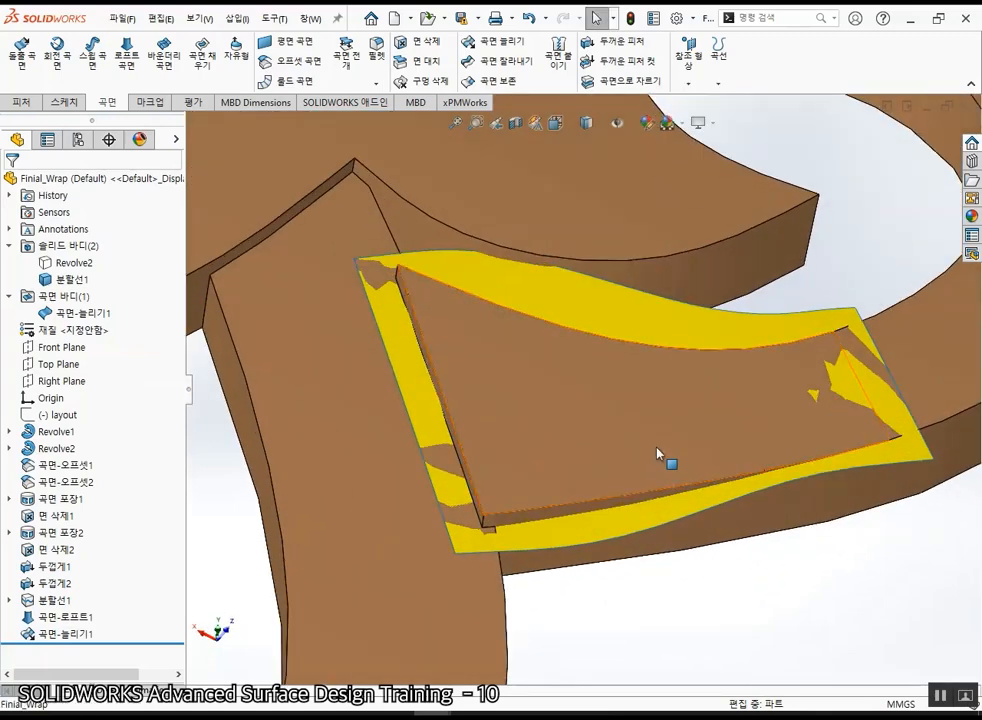
{"action": "left_click", "coordinate": [512, 390]}
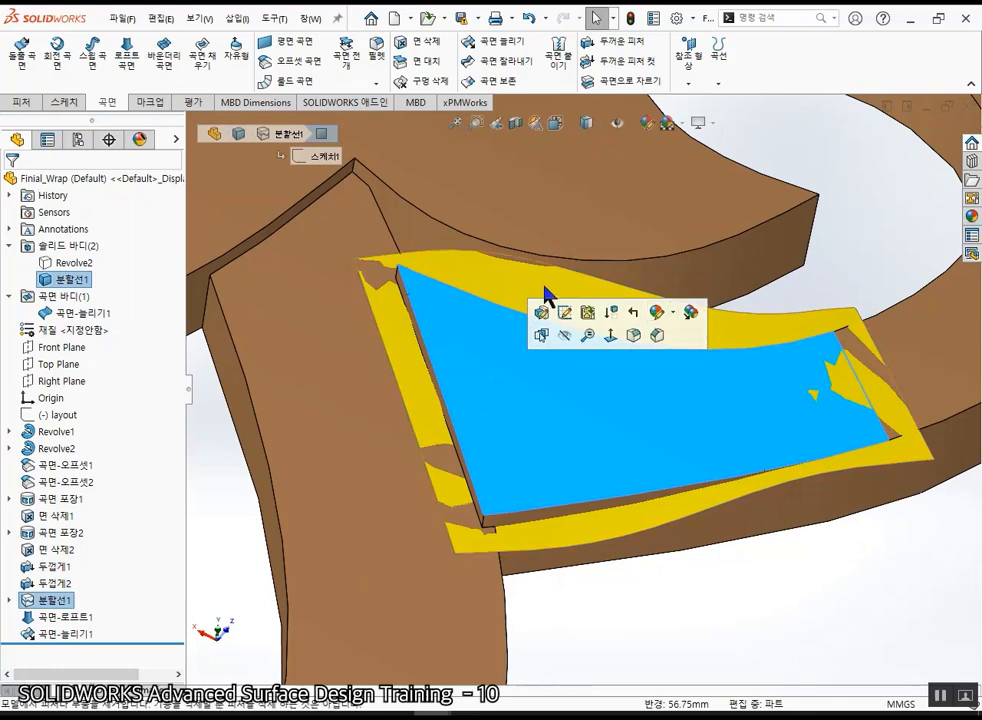
{"action": "left_click", "coordinate": [546, 291]}
{"action": "left_click", "coordinate": [772, 630]}
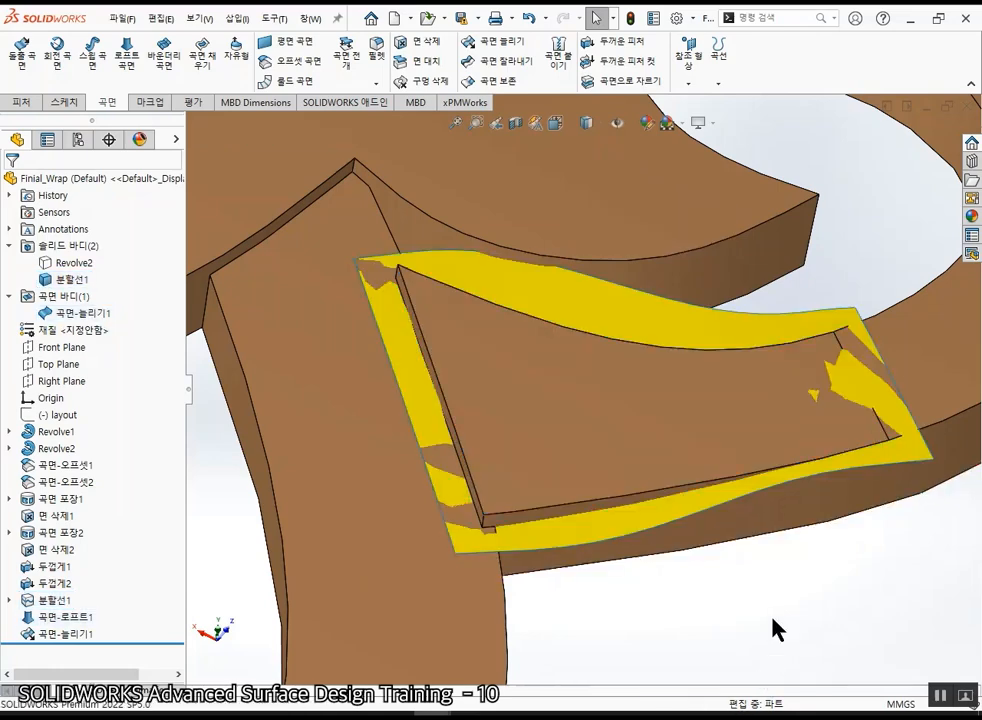
{"action": "left_click", "coordinate": [428, 61]}
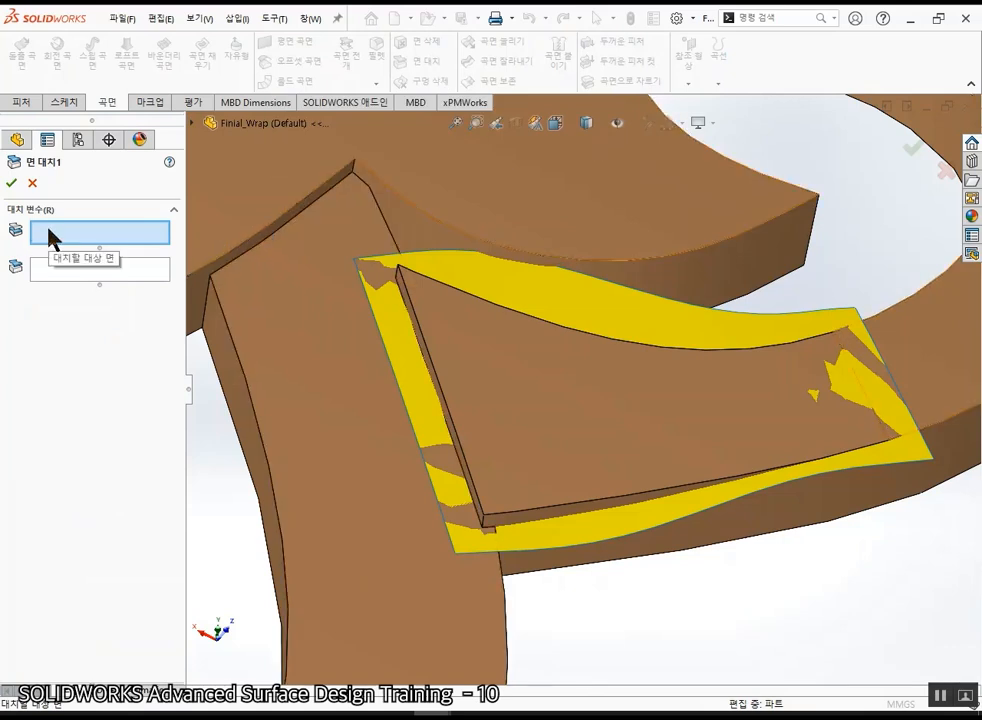
{"action": "left_click", "coordinate": [490, 405]}
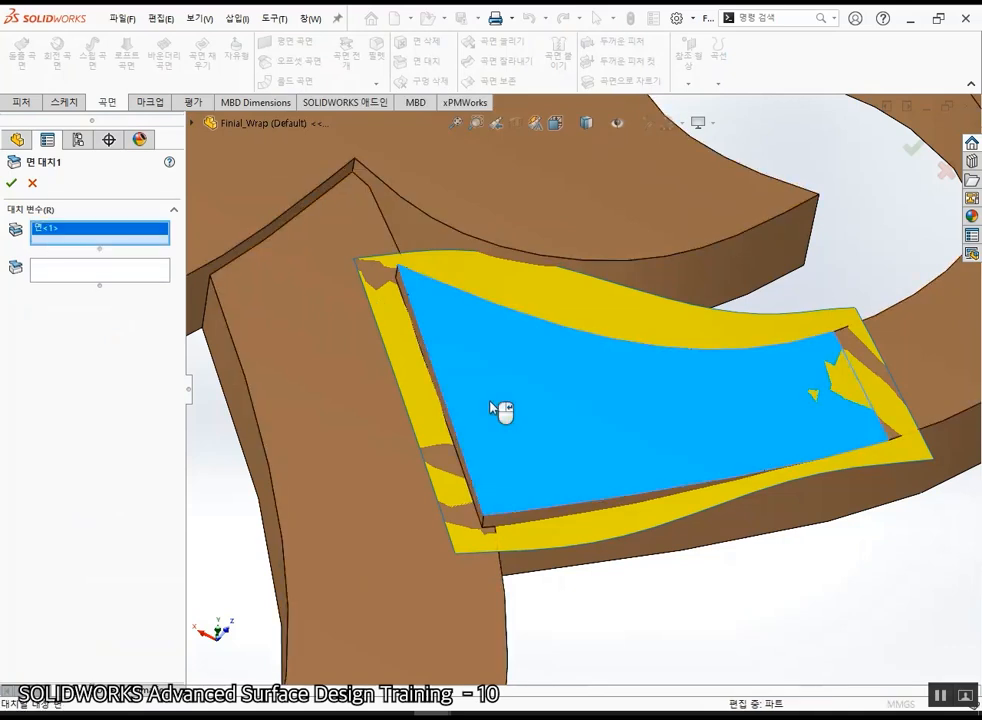
{"action": "left_click", "coordinate": [69, 277]}
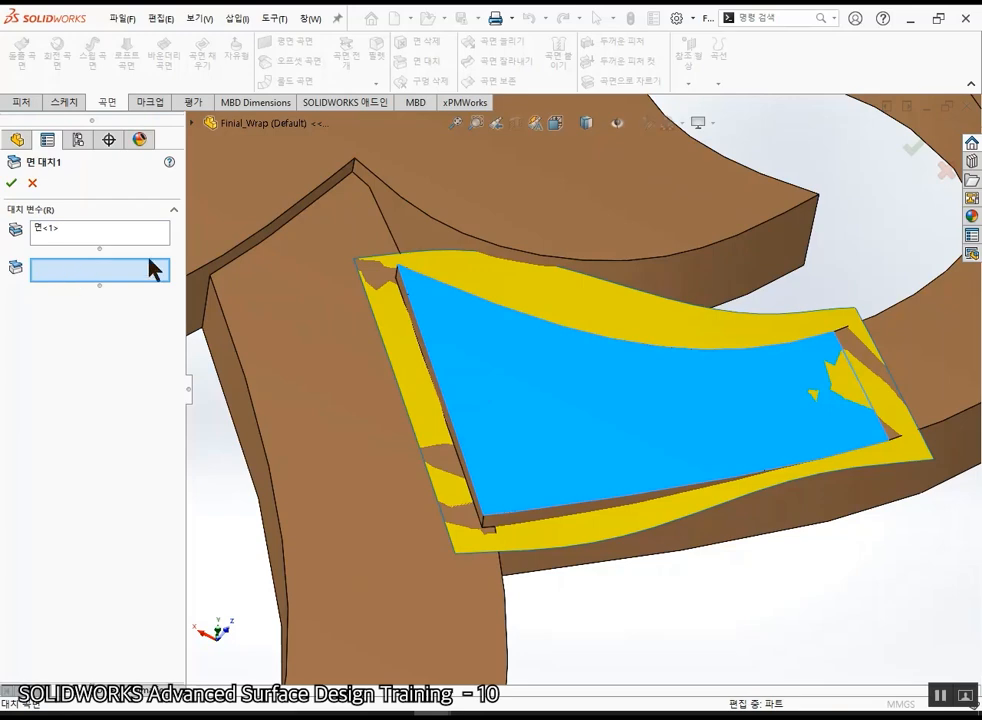
{"action": "left_click", "coordinate": [650, 322]}
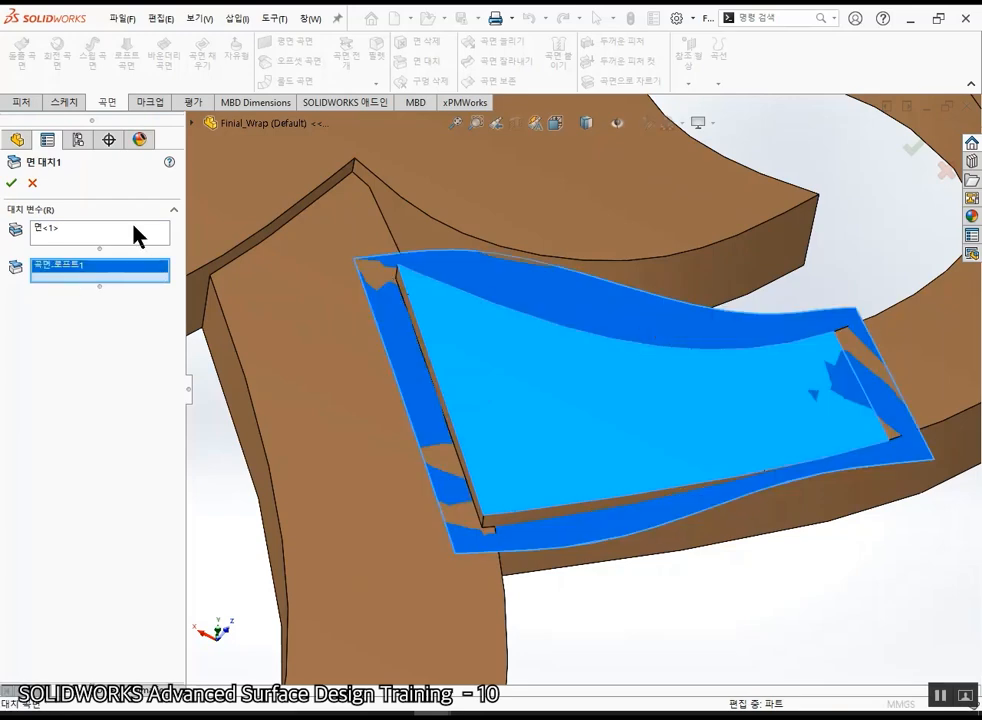
{"action": "left_click", "coordinate": [12, 183]}
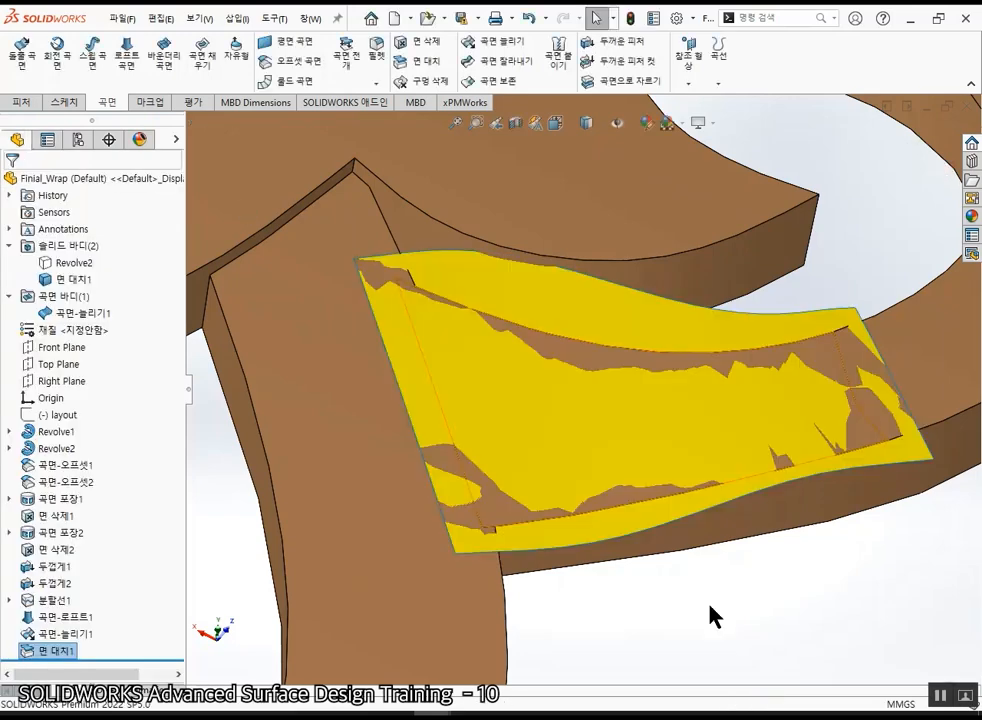
- Hide the extended loft surface body and inspect the blend between the two scrolls
{"action": "scroll", "coordinate": [684, 466], "scroll_direction": "up", "scroll_amount": 2}
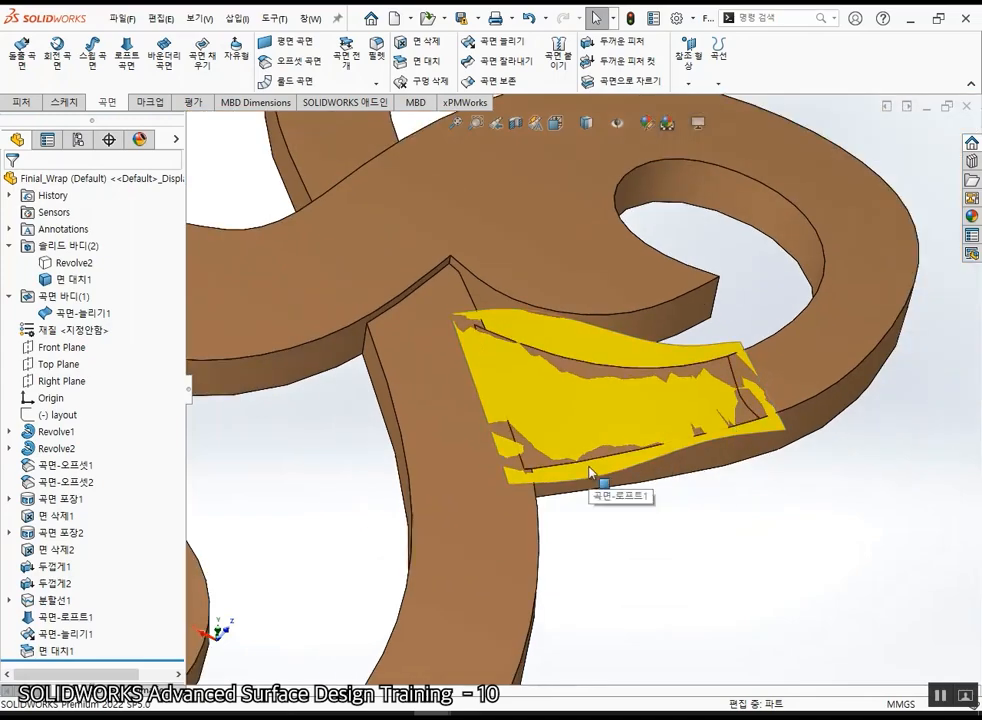
{"action": "key", "text": "Tab"}
{"action": "scroll", "coordinate": [653, 390], "scroll_direction": "up", "scroll_amount": 3}
{"action": "mouse_move", "coordinate": [655, 345]}
{"action": "middle_mouse_down"}
{"action": "mouse_move", "coordinate": [631, 377]}
{"action": "mouse_move", "coordinate": [655, 509]}
{"action": "mouse_move", "coordinate": [669, 414]}
{"action": "mouse_move", "coordinate": [673, 453]}
{"action": "middle_mouse_up"}
{"action": "scroll", "coordinate": [669, 451], "scroll_direction": "down", "scroll_amount": 2}
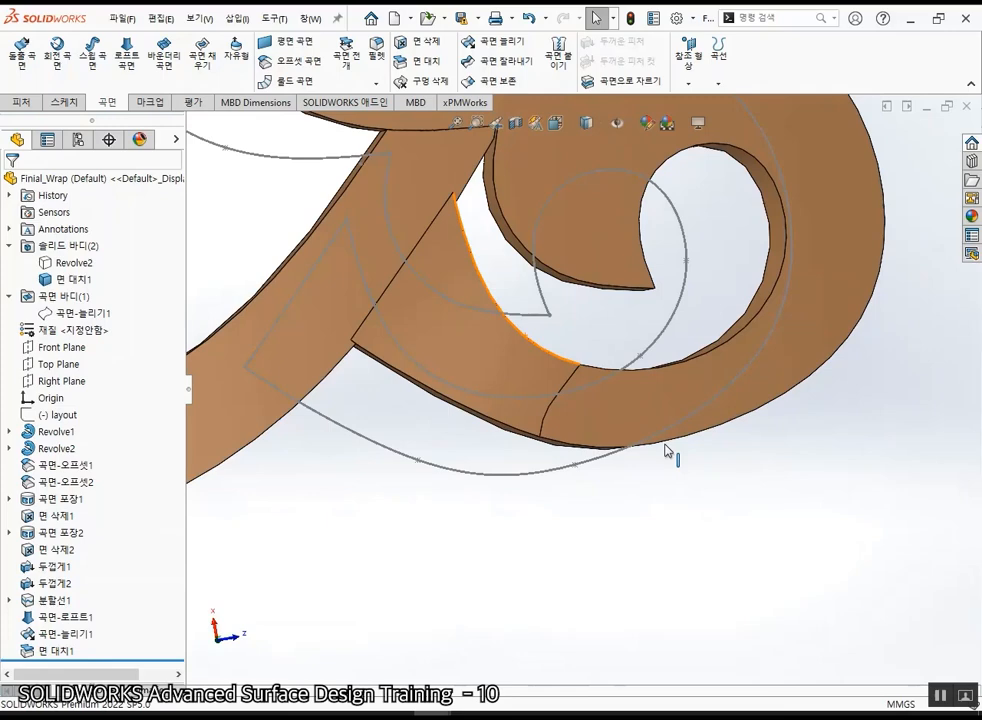
{"action": "scroll", "coordinate": [670, 452], "scroll_direction": "up", "scroll_amount": 4}
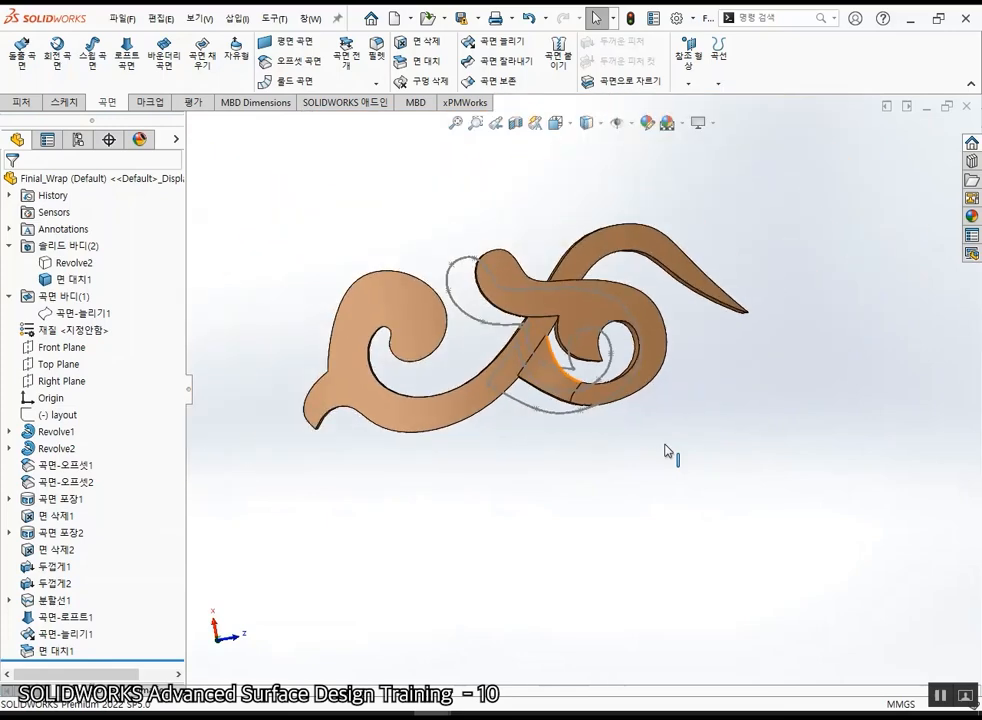
- Show the hidden Revolve2 solid body so the ornament appears on the finial's base
{"action": "left_click", "coordinate": [45, 262]}
{"action": "left_click", "coordinate": [412, 597]}
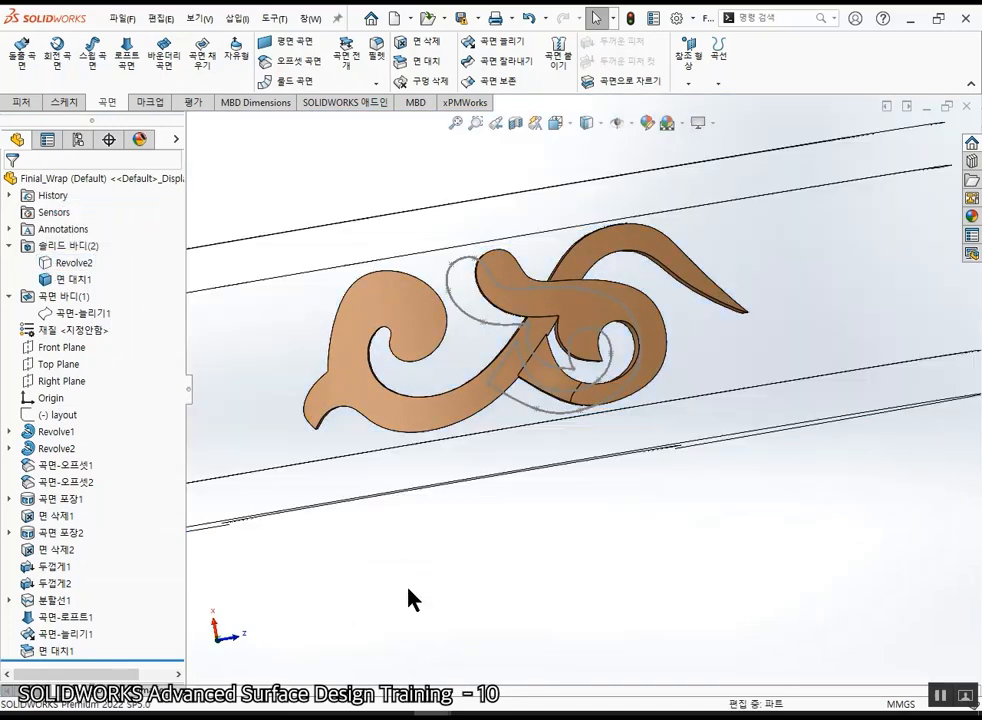
{"action": "left_click", "coordinate": [55, 263]}
{"action": "scroll", "coordinate": [617, 352], "scroll_direction": "up", "scroll_amount": 2}
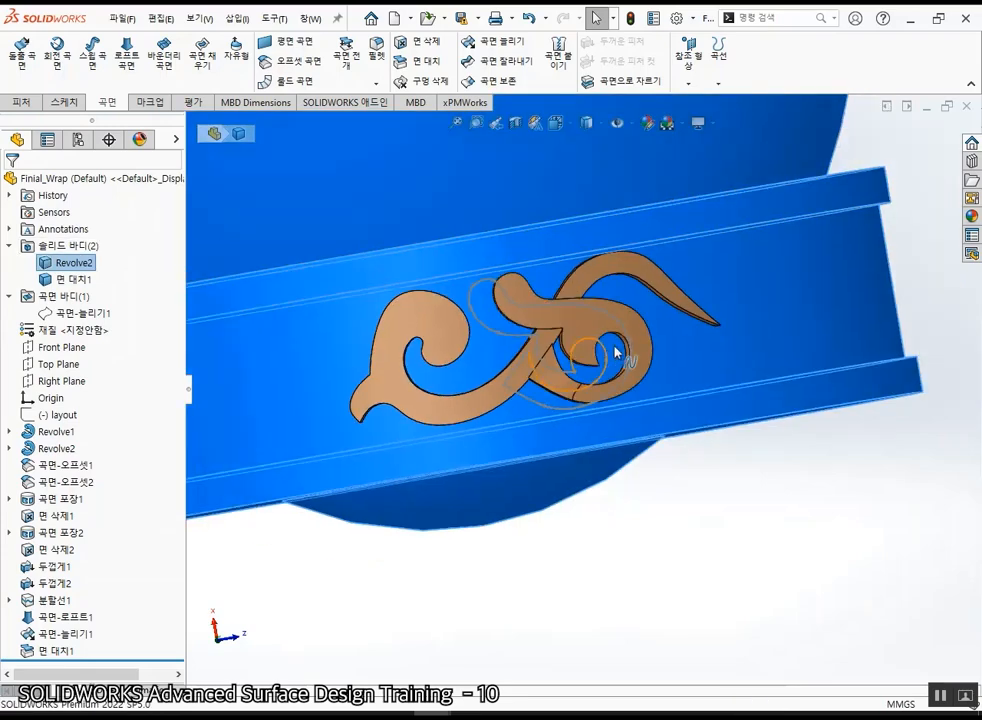
{"action": "scroll", "coordinate": [617, 352], "scroll_direction": "up", "scroll_amount": 3}
{"action": "left_click", "coordinate": [712, 281]}
{"action": "middle_click_drag", "start_coordinate": [712, 281], "coordinate": [636, 332]}
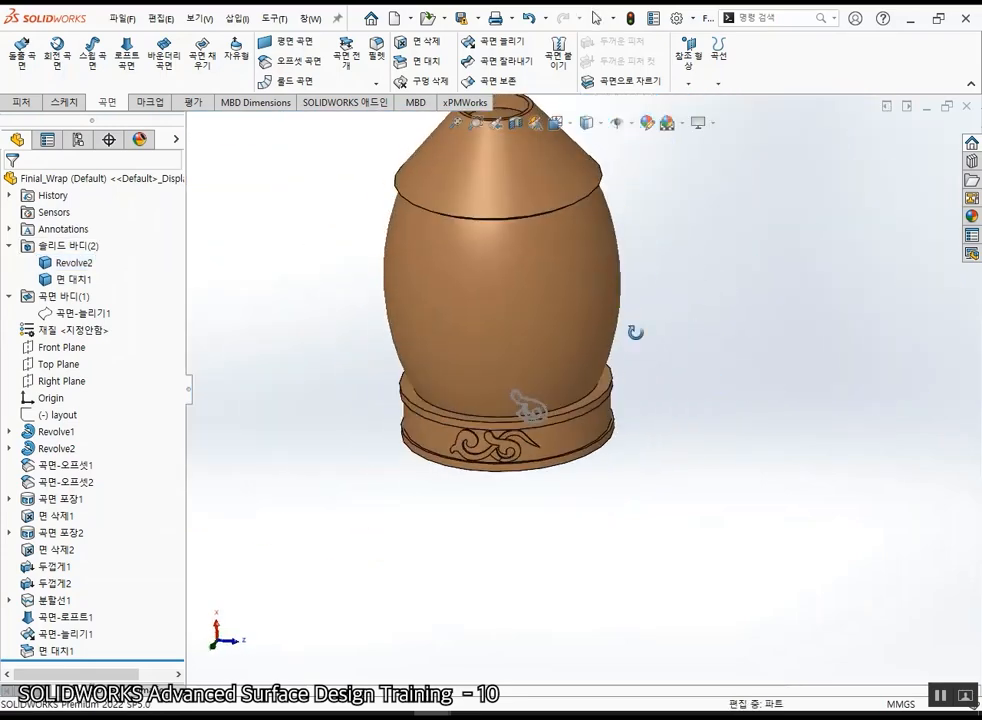
- Hide the scroll-outline wrap sketch floating in front of the finial body
{"action": "scroll", "coordinate": [518, 402], "scroll_direction": "down", "scroll_amount": 6}
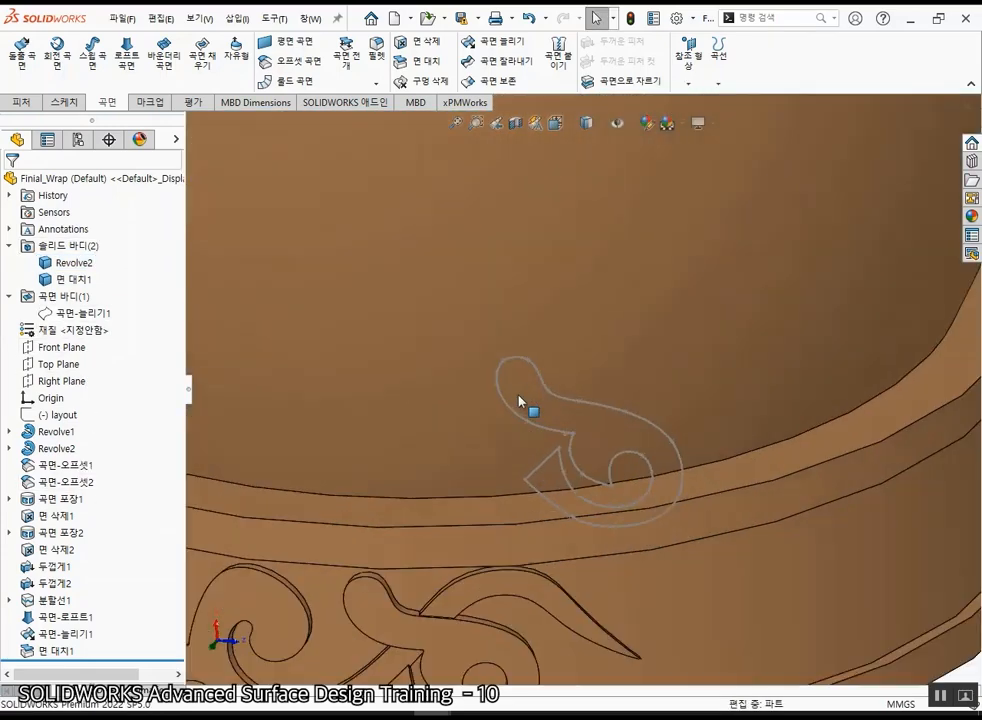
{"action": "left_click", "coordinate": [568, 404]}
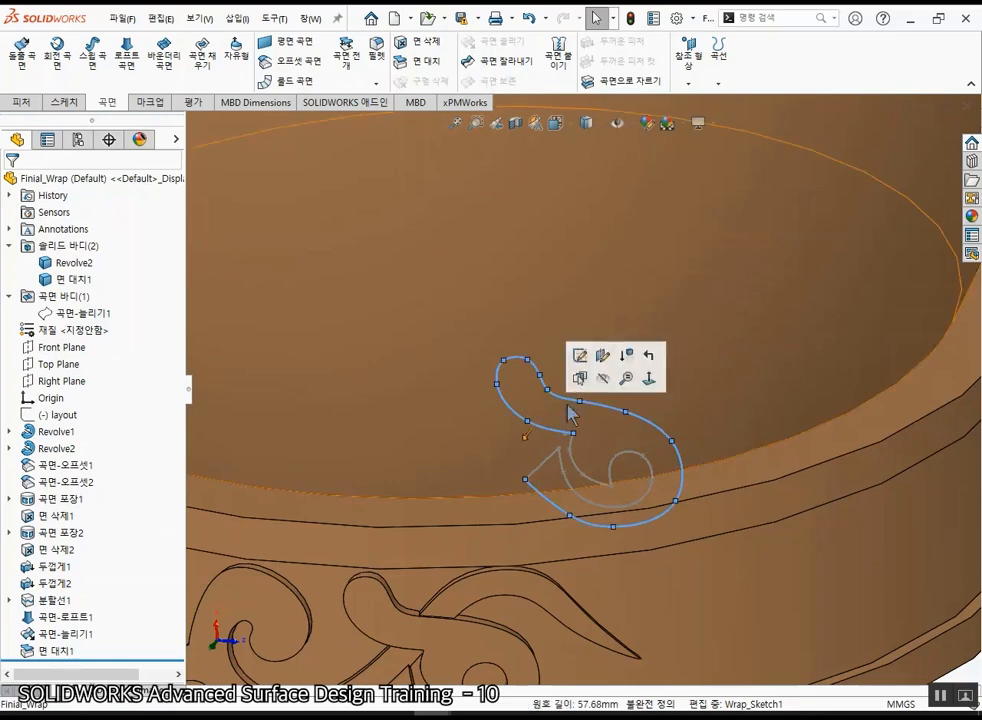
{"action": "left_click", "coordinate": [603, 379]}
{"action": "scroll", "coordinate": [616, 388], "scroll_direction": "up", "scroll_amount": 6}
{"action": "left_click", "coordinate": [533, 552]}
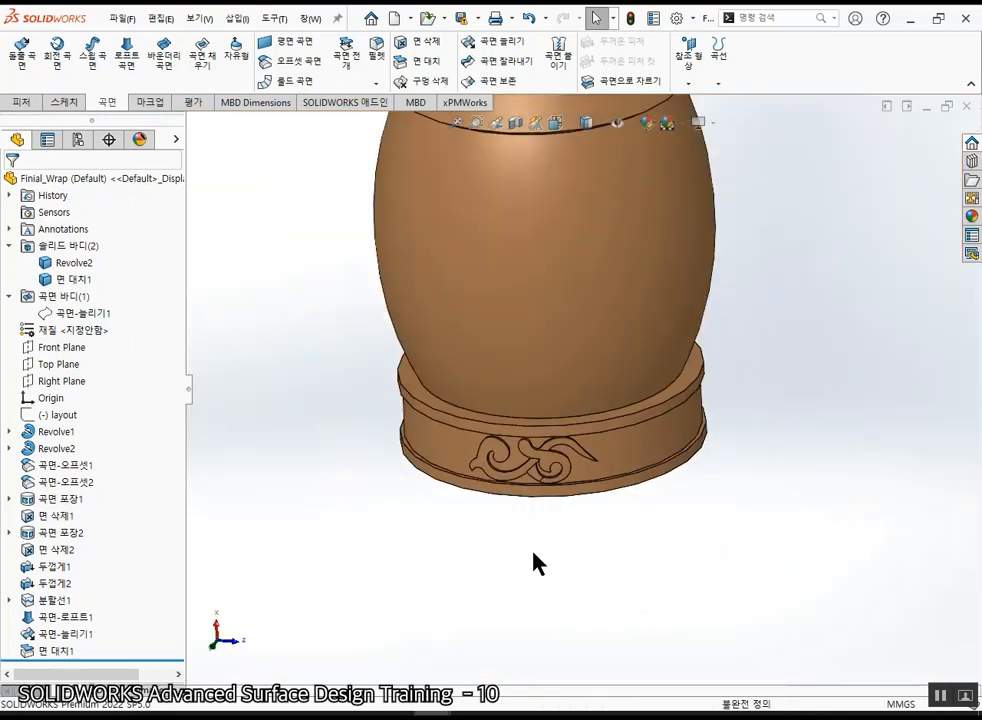
{"action": "mouse_move", "coordinate": [583, 522]}
{"action": "middle_mouse_down"}
{"action": "mouse_move", "coordinate": [574, 467]}
{"action": "mouse_move", "coordinate": [577, 513]}
{"action": "middle_mouse_up"}
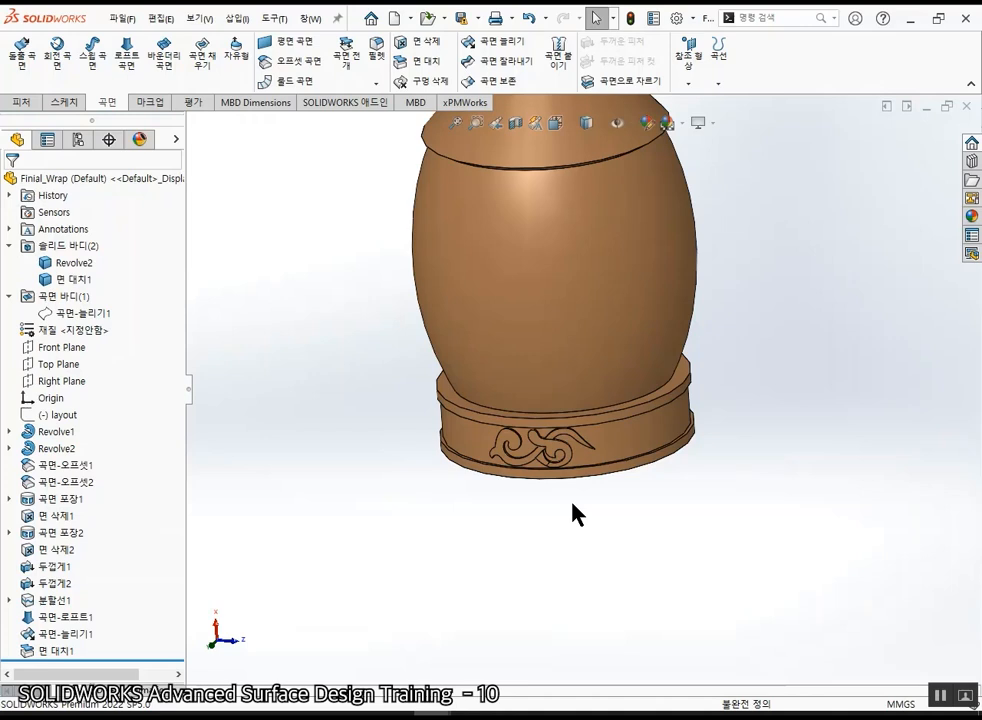
- Start a circular pattern of bodies around the cylindrical band face of the finial's base
{"action": "left_click", "coordinate": [70, 282]}
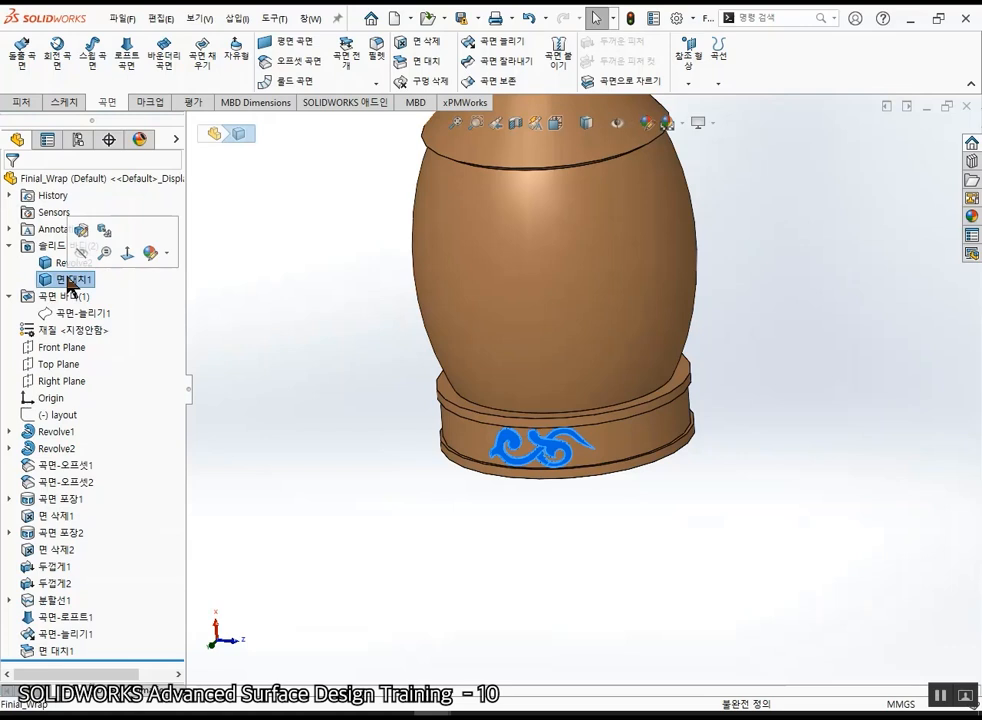
{"action": "left_click", "coordinate": [313, 248]}
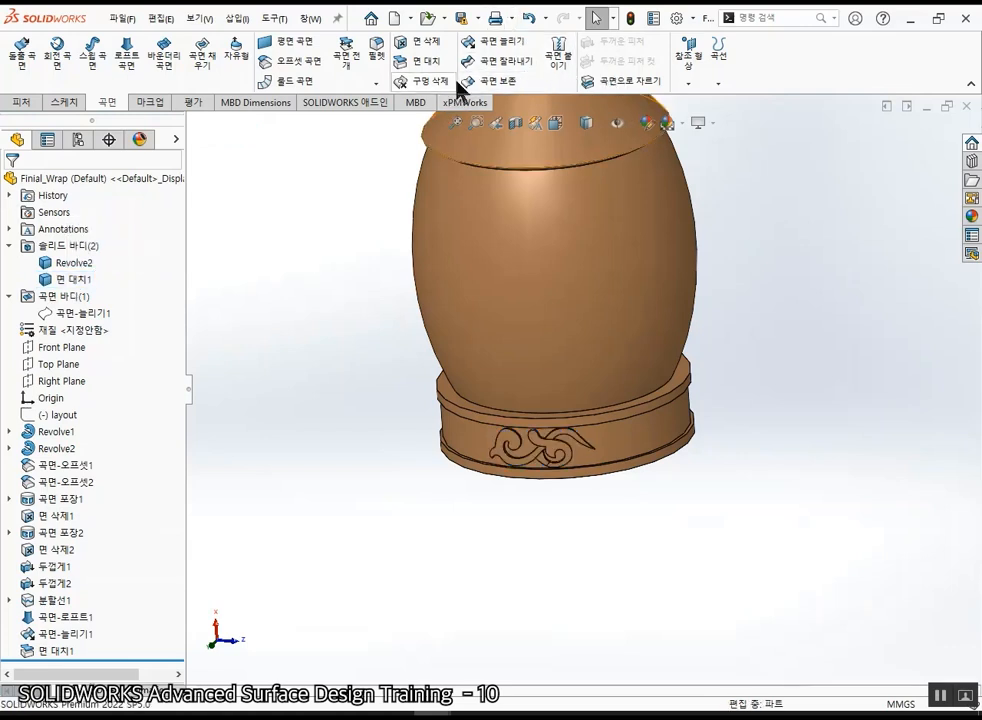
{"action": "scroll", "coordinate": [457, 78], "scroll_direction": "up", "scroll_amount": 2}
{"action": "left_click", "coordinate": [421, 85]}
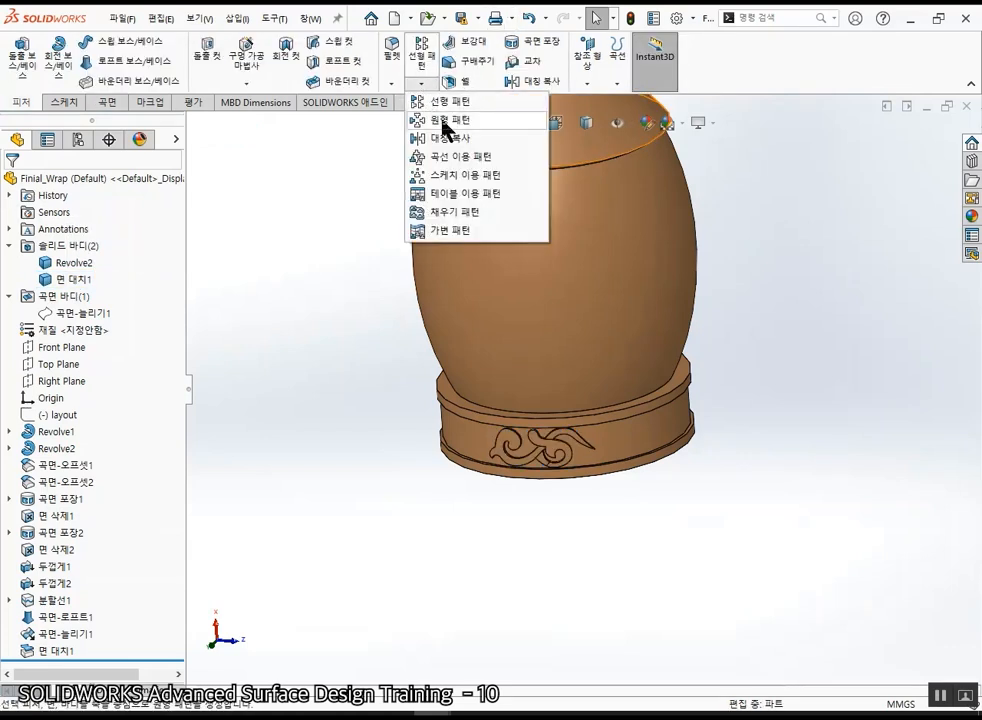
{"action": "left_click", "coordinate": [445, 121]}
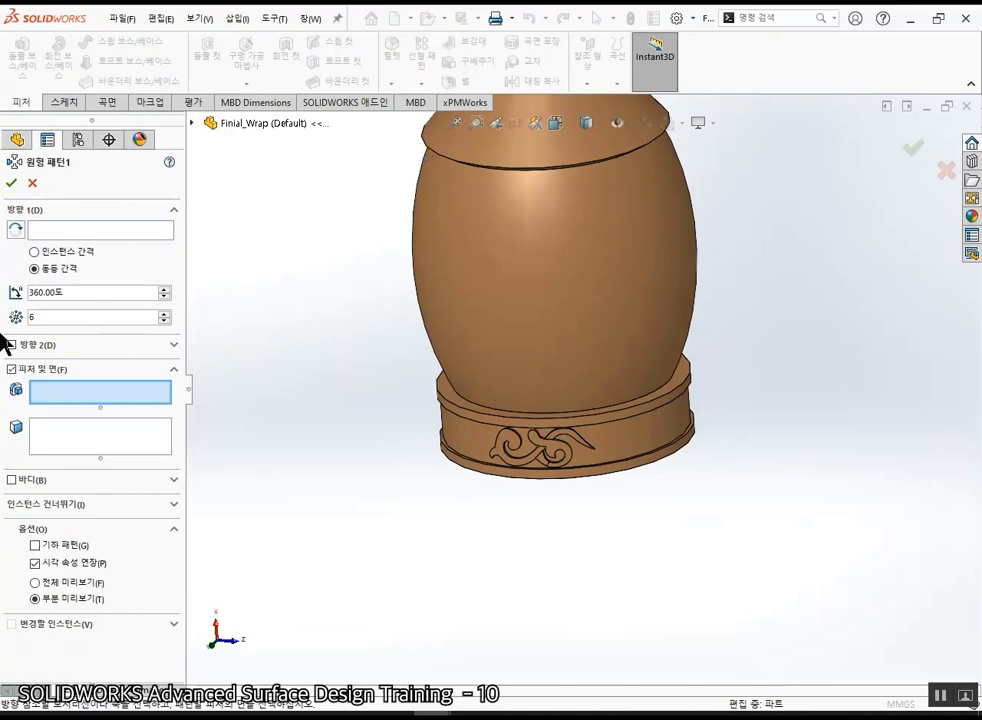
{"action": "left_click", "coordinate": [100, 229]}
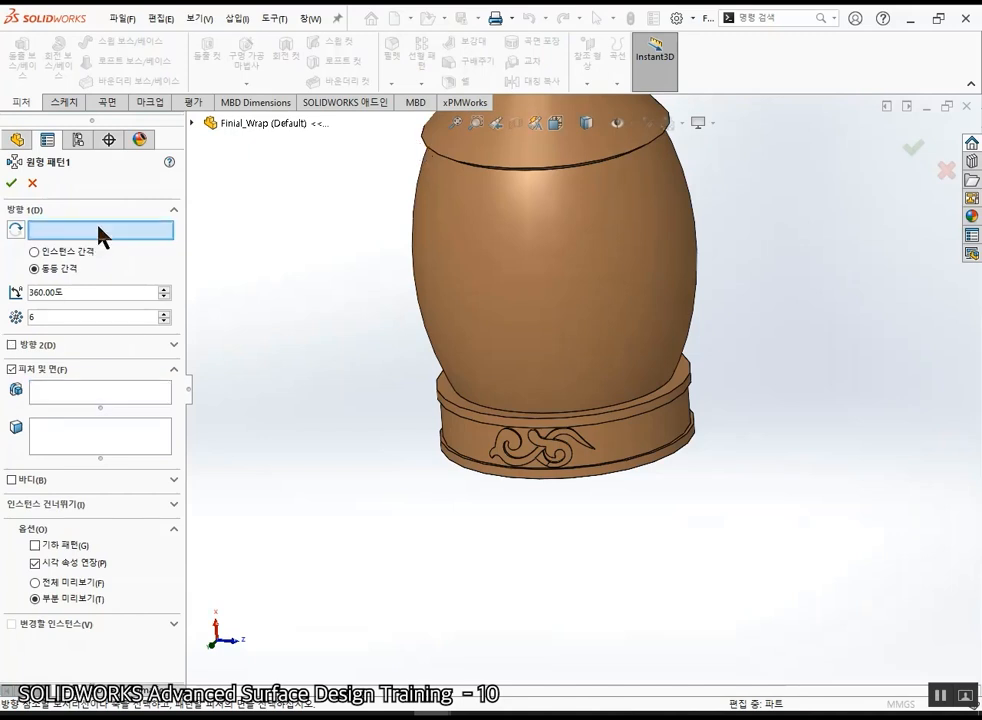
{"action": "left_click", "coordinate": [650, 431]}
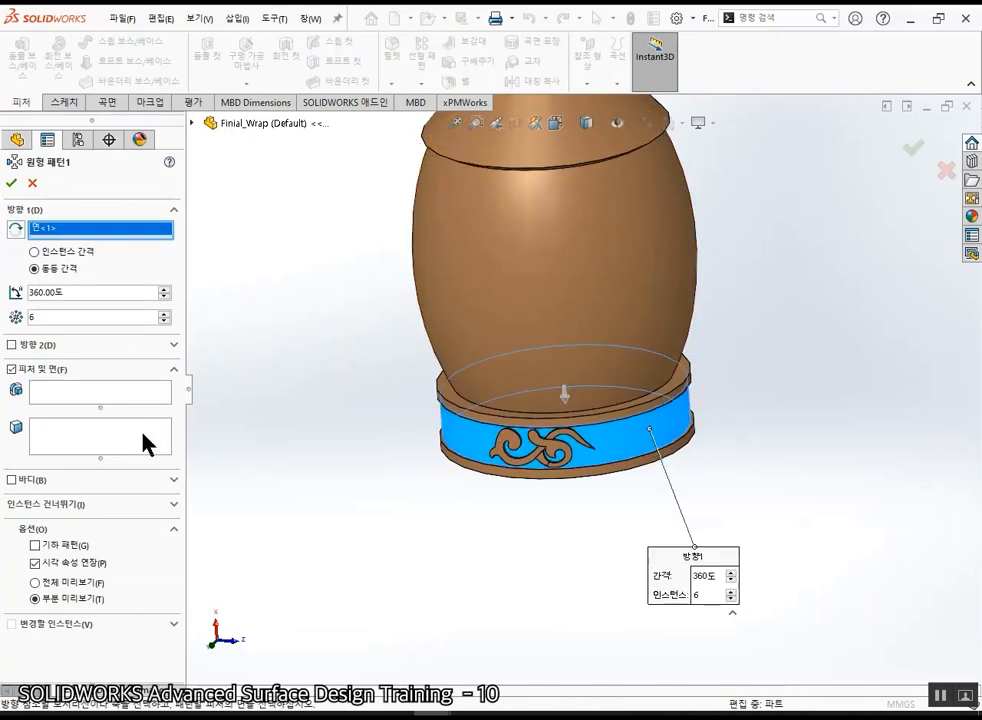
{"action": "left_click", "coordinate": [12, 480]}
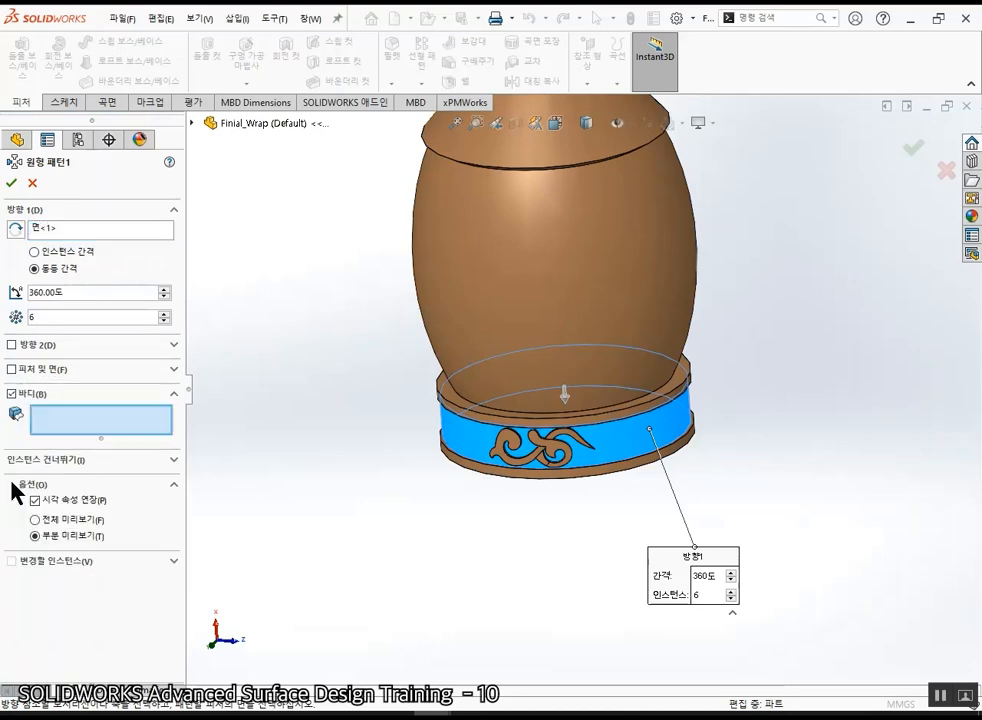
- Pattern the scroll ornament body as 9 equally spaced instances over 360 degrees around the base band
{"action": "scroll", "coordinate": [543, 397], "scroll_direction": "down", "scroll_amount": 5}
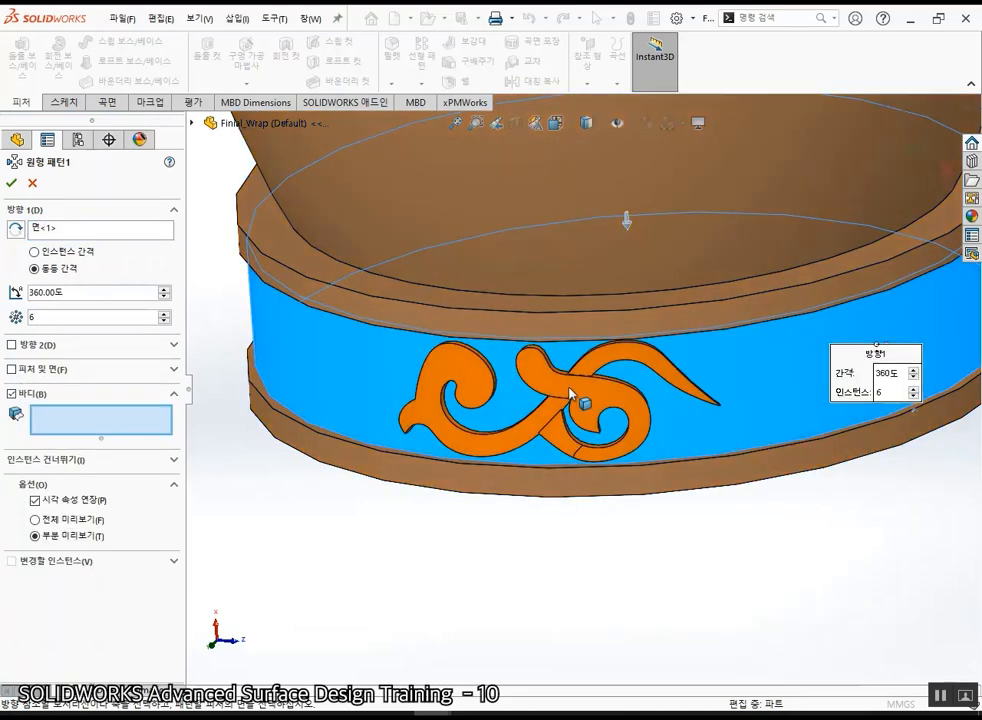
{"action": "left_click", "coordinate": [573, 394]}
{"action": "scroll", "coordinate": [578, 395], "scroll_direction": "up", "scroll_amount": 4}
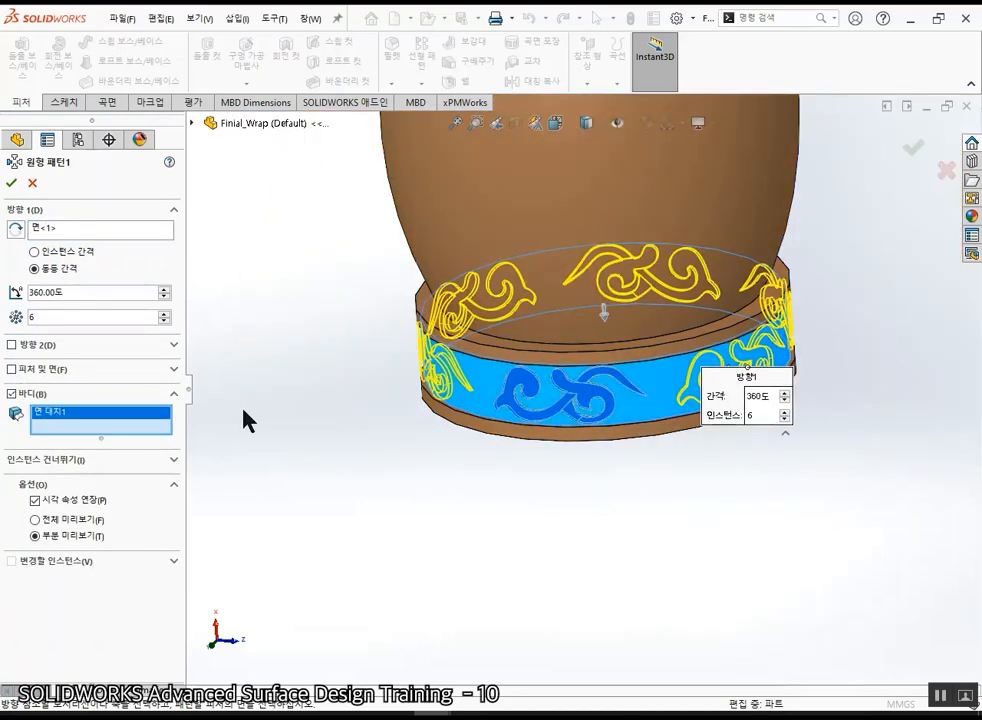
{"action": "left_click_drag", "start_coordinate": [100, 320], "coordinate": [1, 322]}
{"action": "type", "text": "9"}
{"action": "key", "text": "Return"}
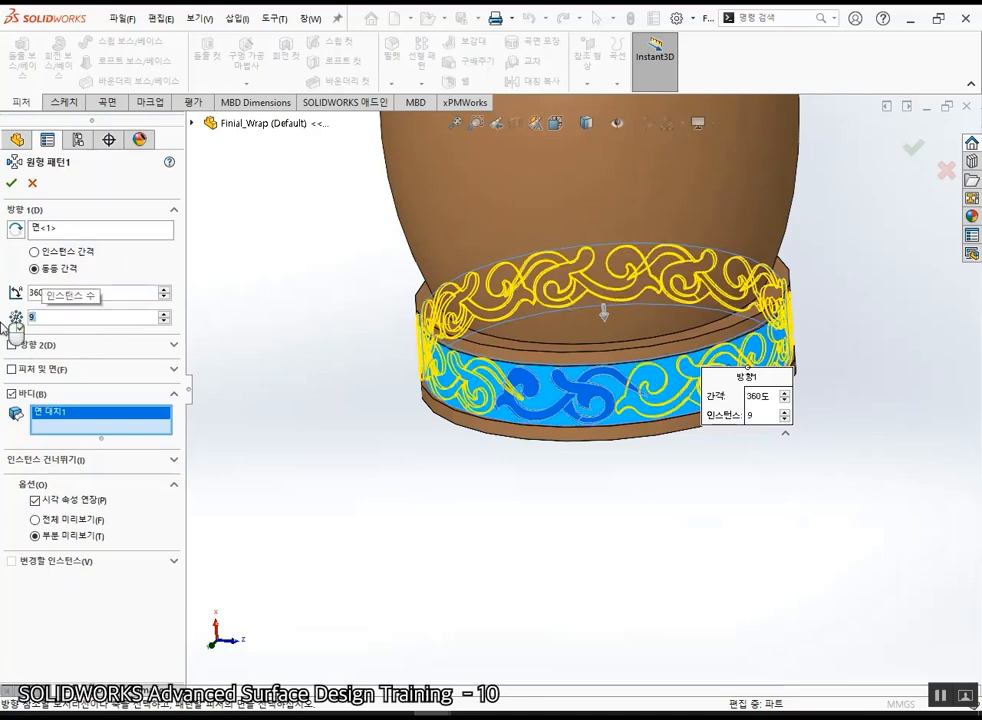
{"action": "left_click", "coordinate": [11, 184]}
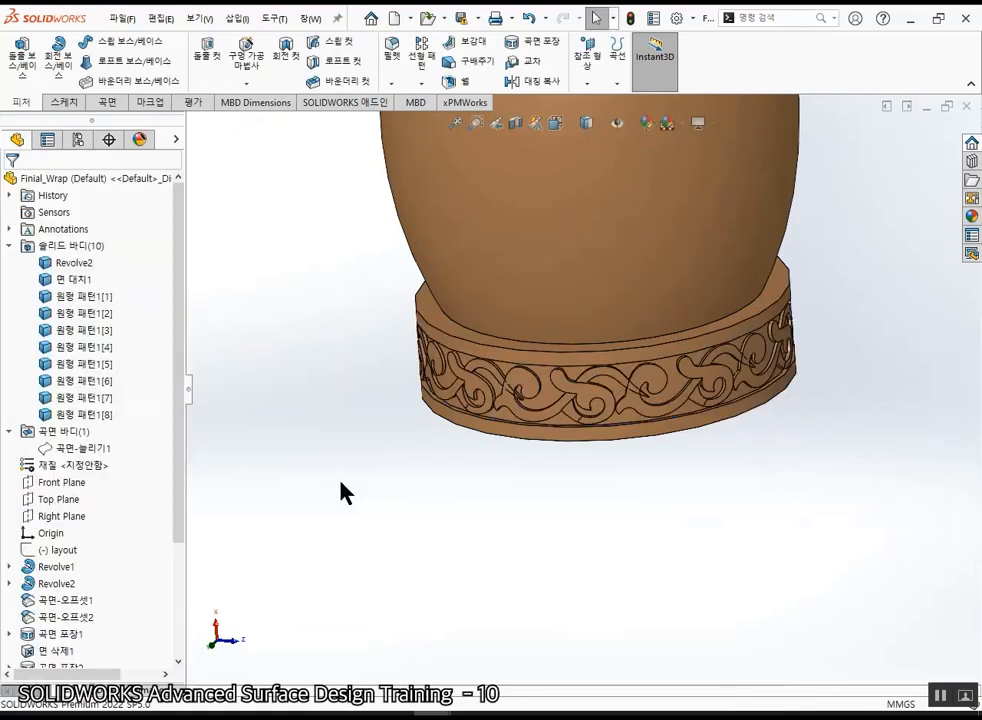
{"action": "scroll", "coordinate": [618, 350], "scroll_direction": "down", "scroll_amount": 3}
{"action": "middle_click_drag", "start_coordinate": [618, 361], "coordinate": [649, 353]}
{"action": "scroll", "coordinate": [650, 358], "scroll_direction": "up", "scroll_amount": 5}
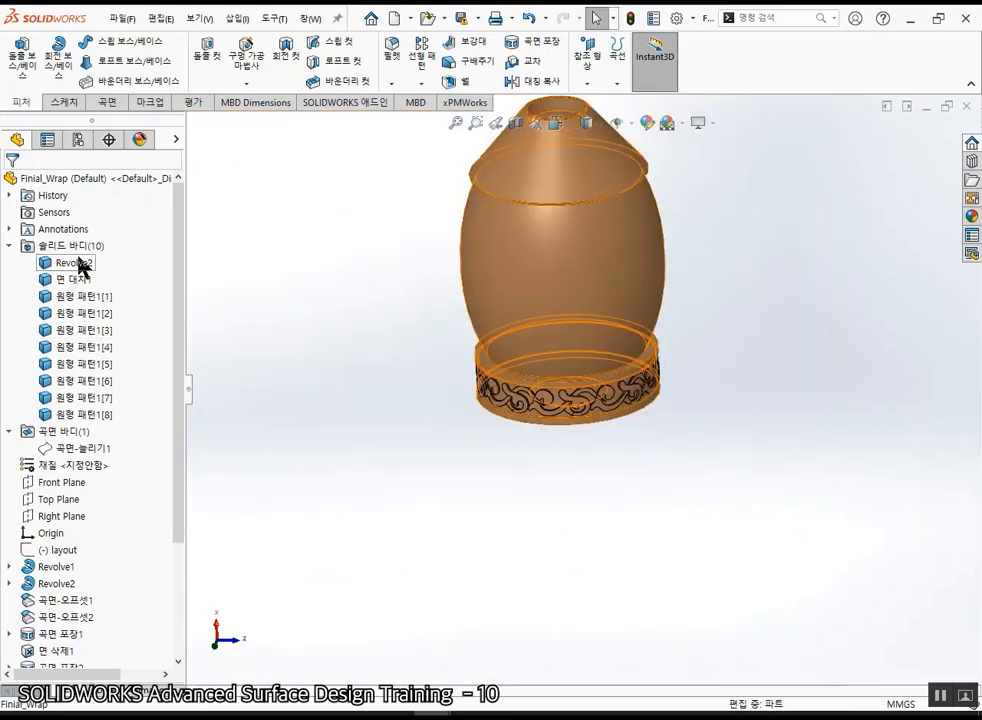